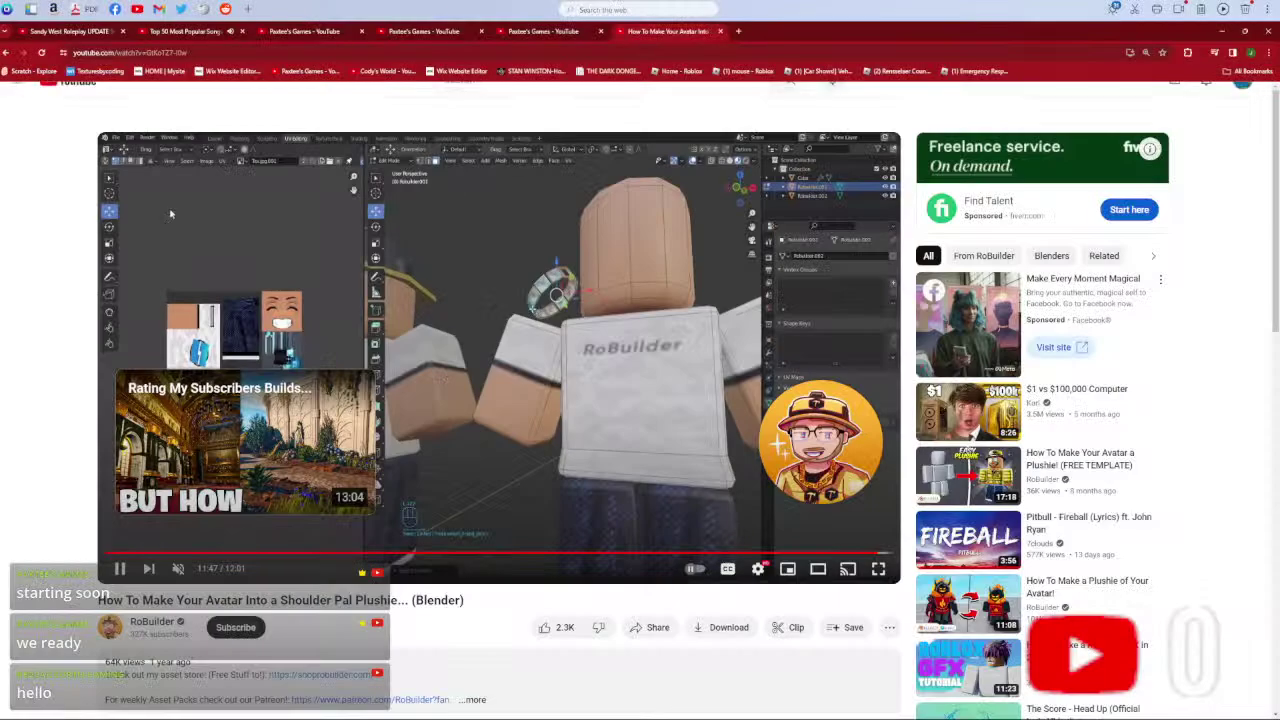
- Return to the Google results for "how to make a shoulder pet in roblox" and examine the listed videos and related searches
{"action": "left_click", "coordinate": [7, 54]}
{"action": "scroll", "coordinate": [320, 320], "scroll_direction": "down", "scroll_amount": 4}
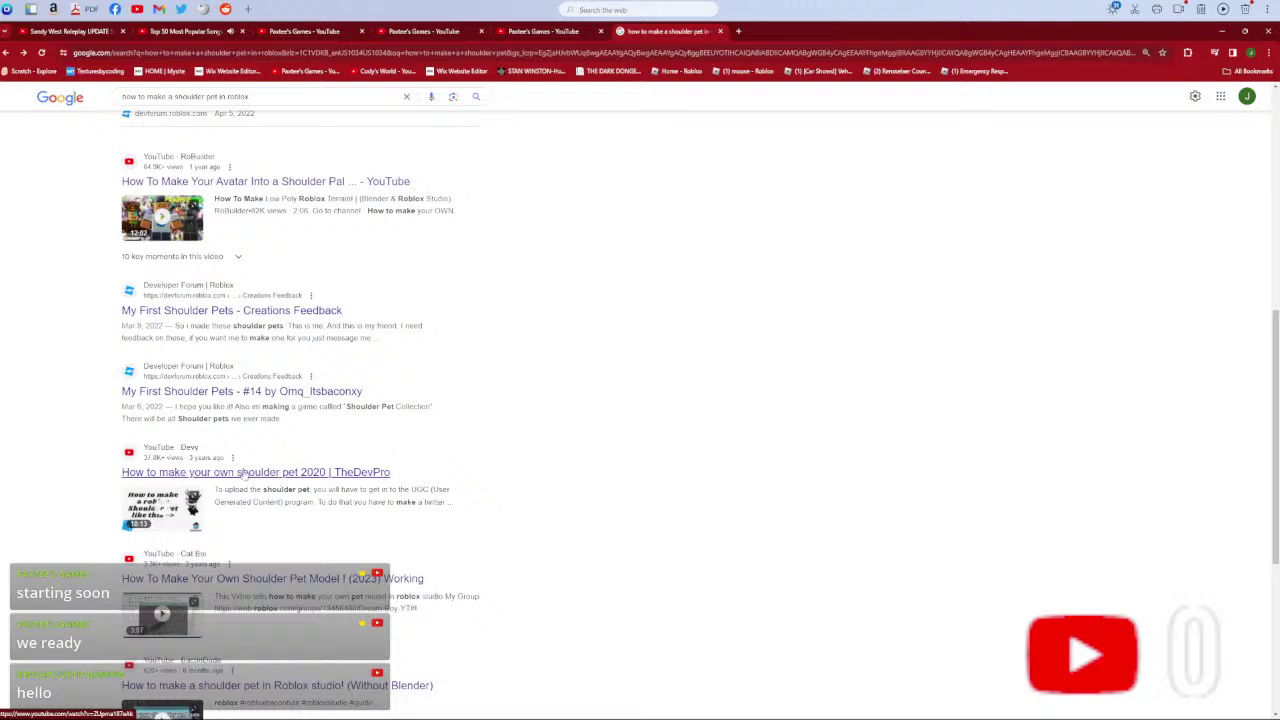
{"action": "scroll", "coordinate": [245, 475], "scroll_direction": "down", "scroll_amount": 2}
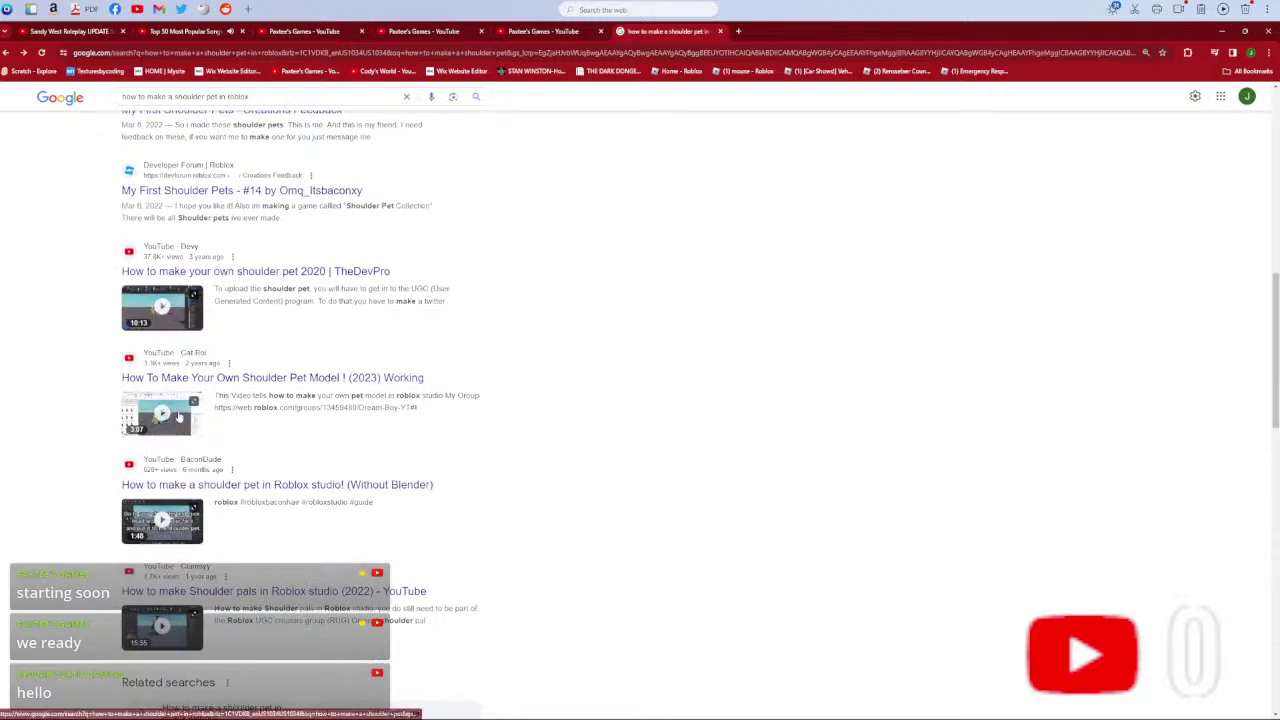
{"action": "scroll", "coordinate": [200, 511], "scroll_direction": "down", "scroll_amount": 4}
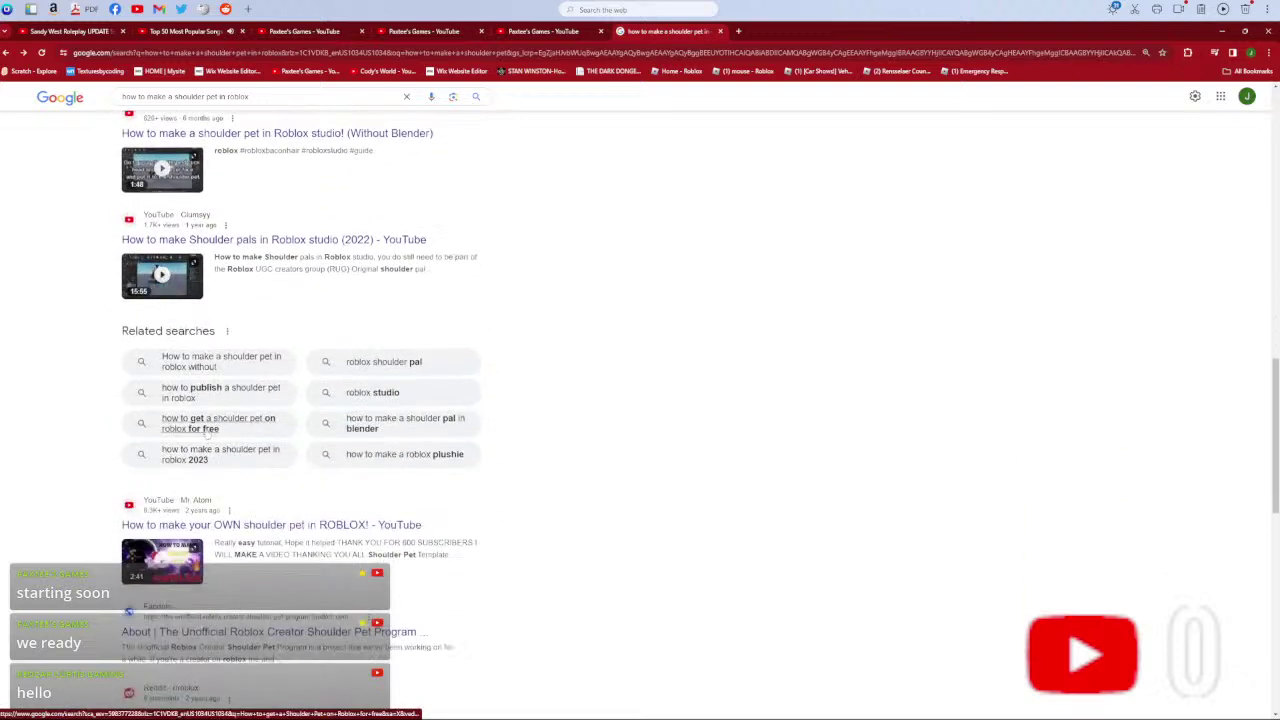
{"action": "scroll", "coordinate": [205, 428], "scroll_direction": "up", "scroll_amount": 1}
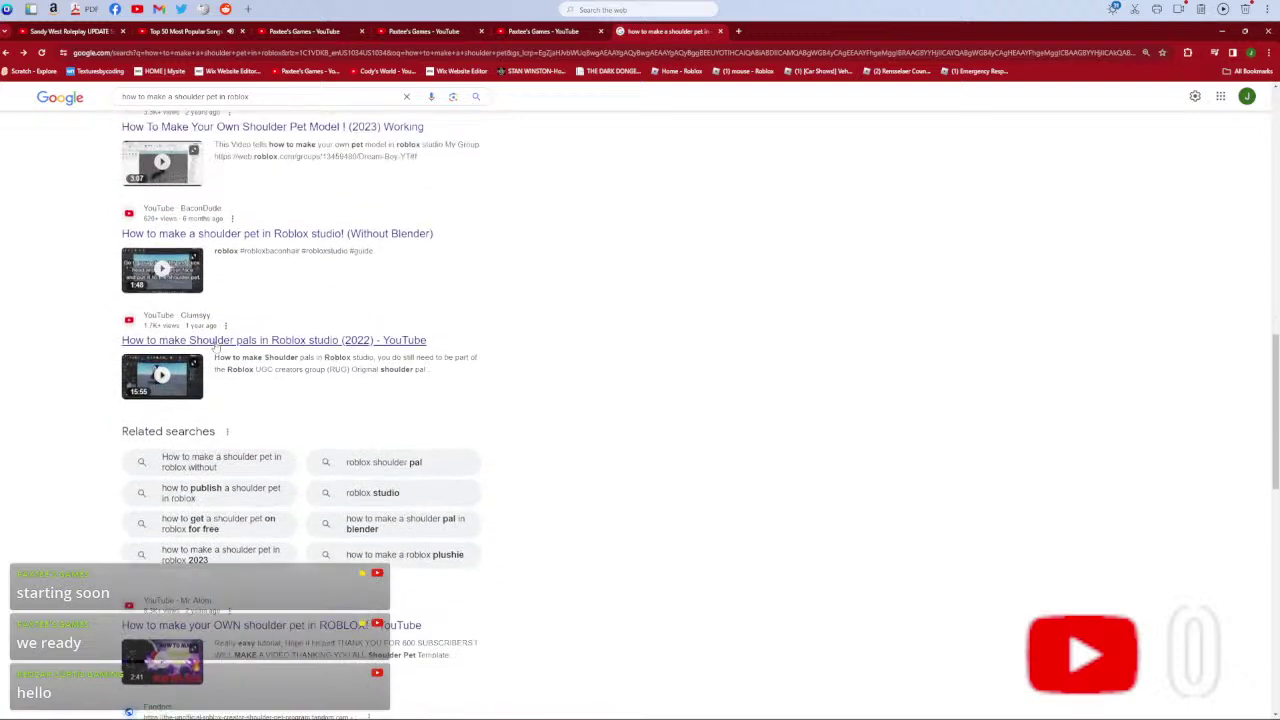
{"action": "scroll", "coordinate": [213, 348], "scroll_direction": "up", "scroll_amount": 1}
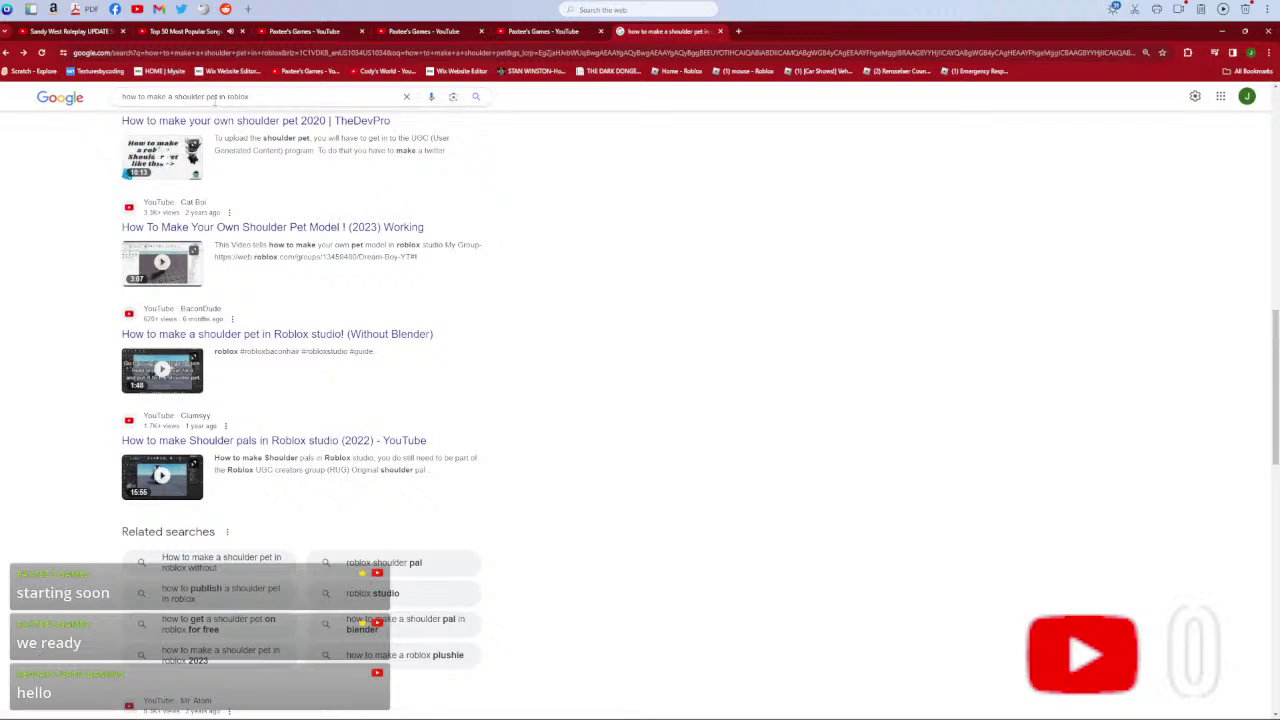
- Refine the search to "how to make a shoulder pet FOR YOUR AVATAR" in Roblox and briefly view the featured video
{"action": "left_click", "coordinate": [216, 97]}
{"action": "type", "text": "FOR YOUR AVA"}
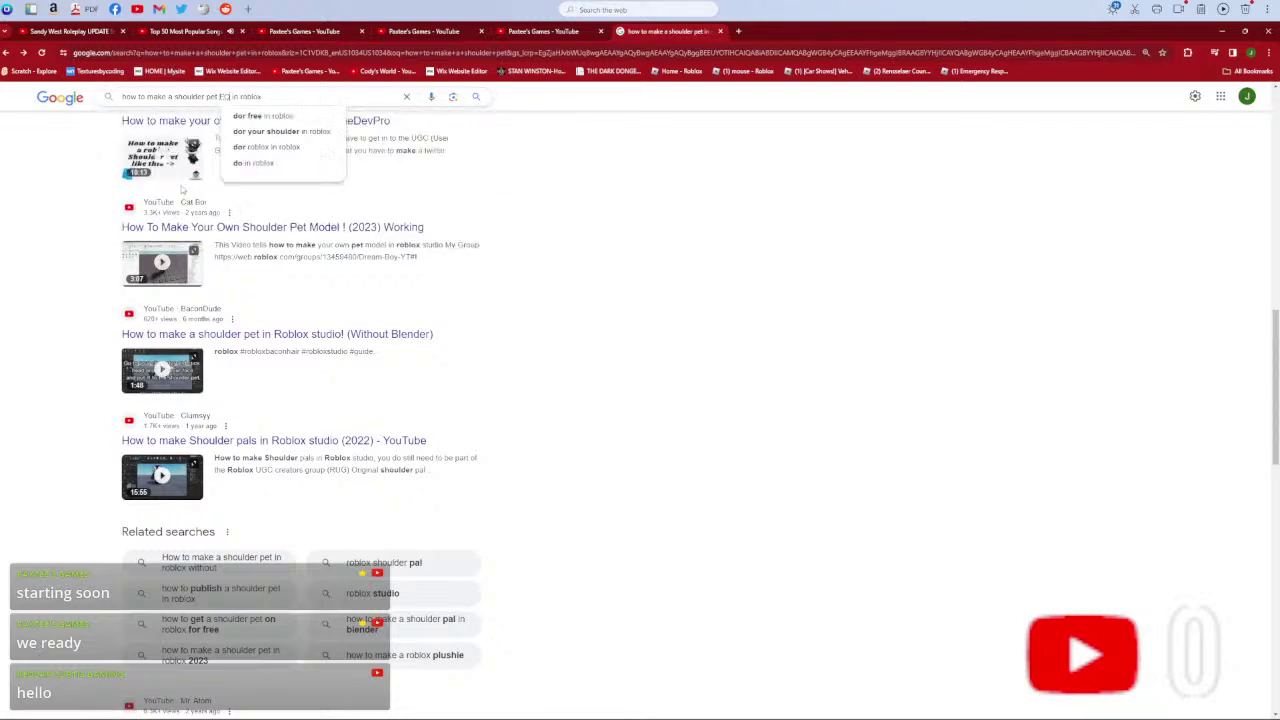
{"action": "type", "text": "TAH"}
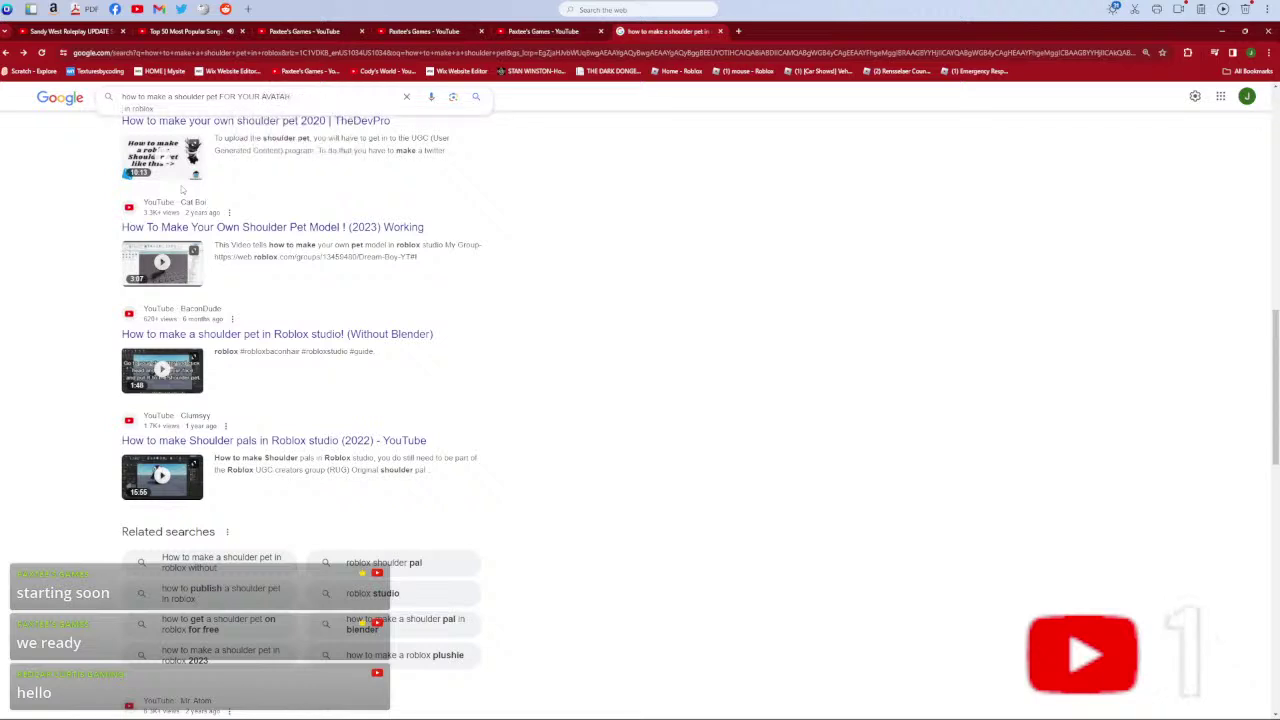
{"action": "key", "text": "Return"}
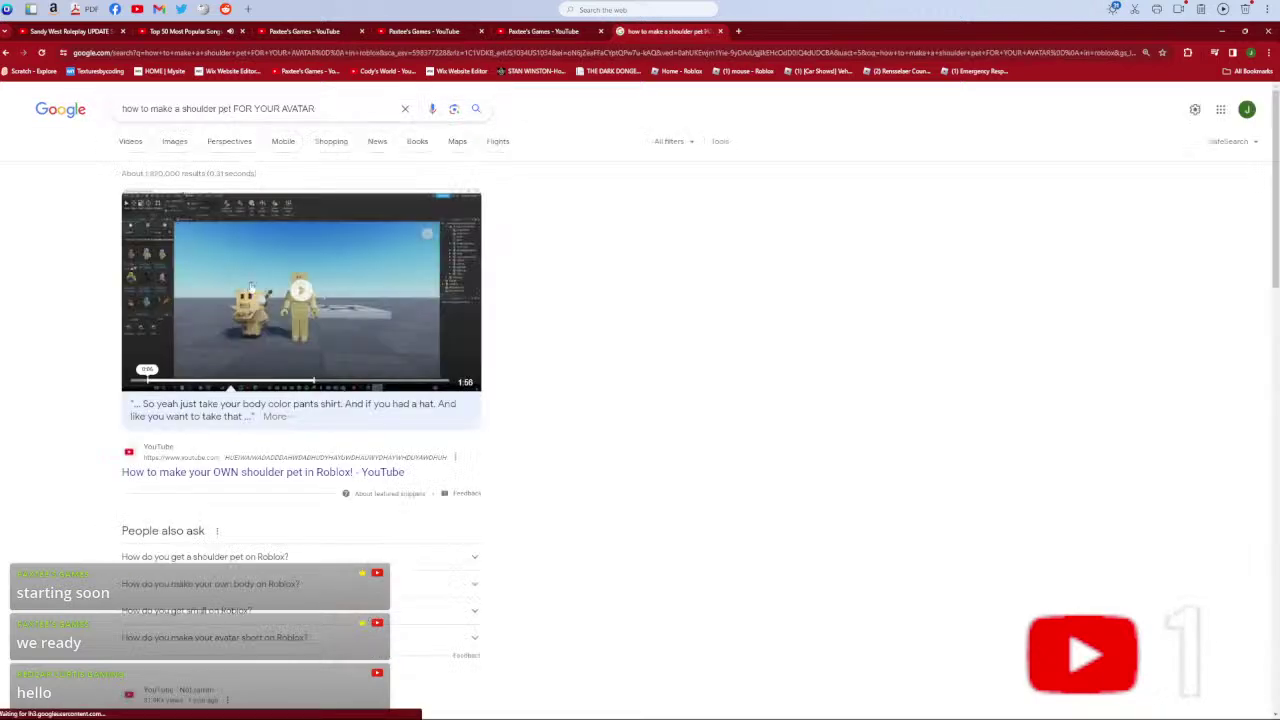
{"action": "left_click", "coordinate": [251, 288]}
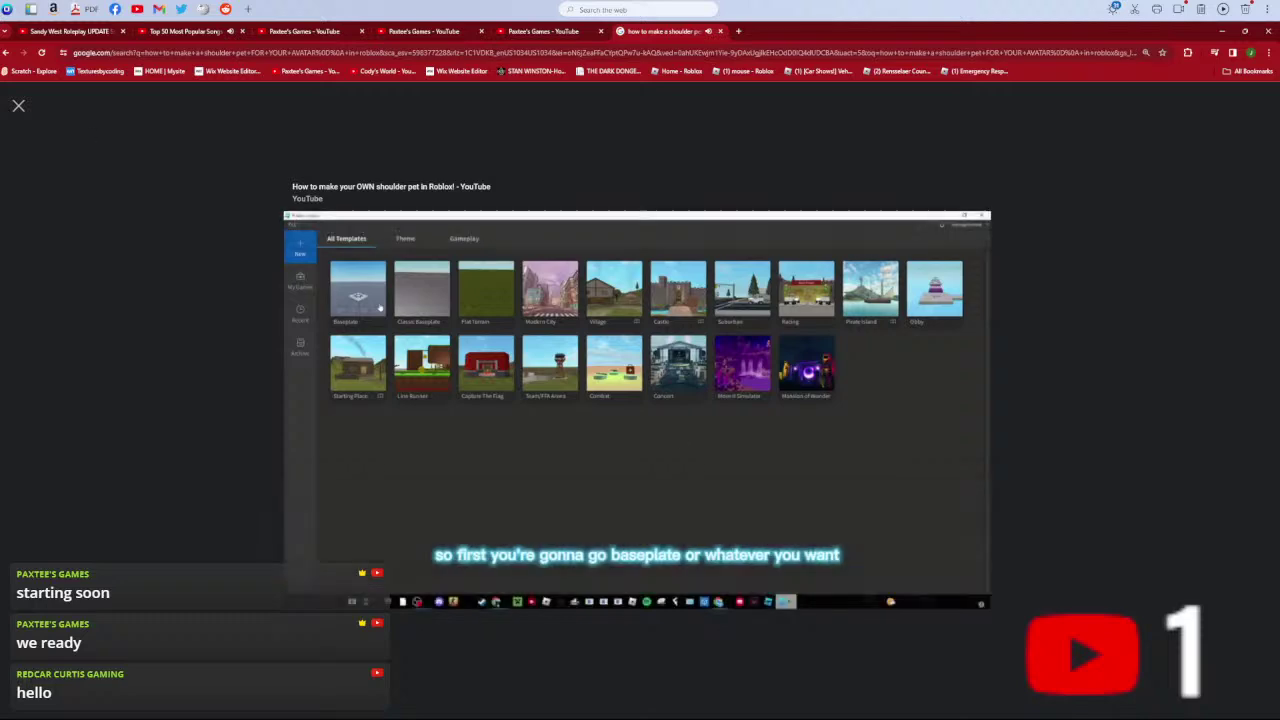
{"action": "left_click", "coordinate": [6, 53]}
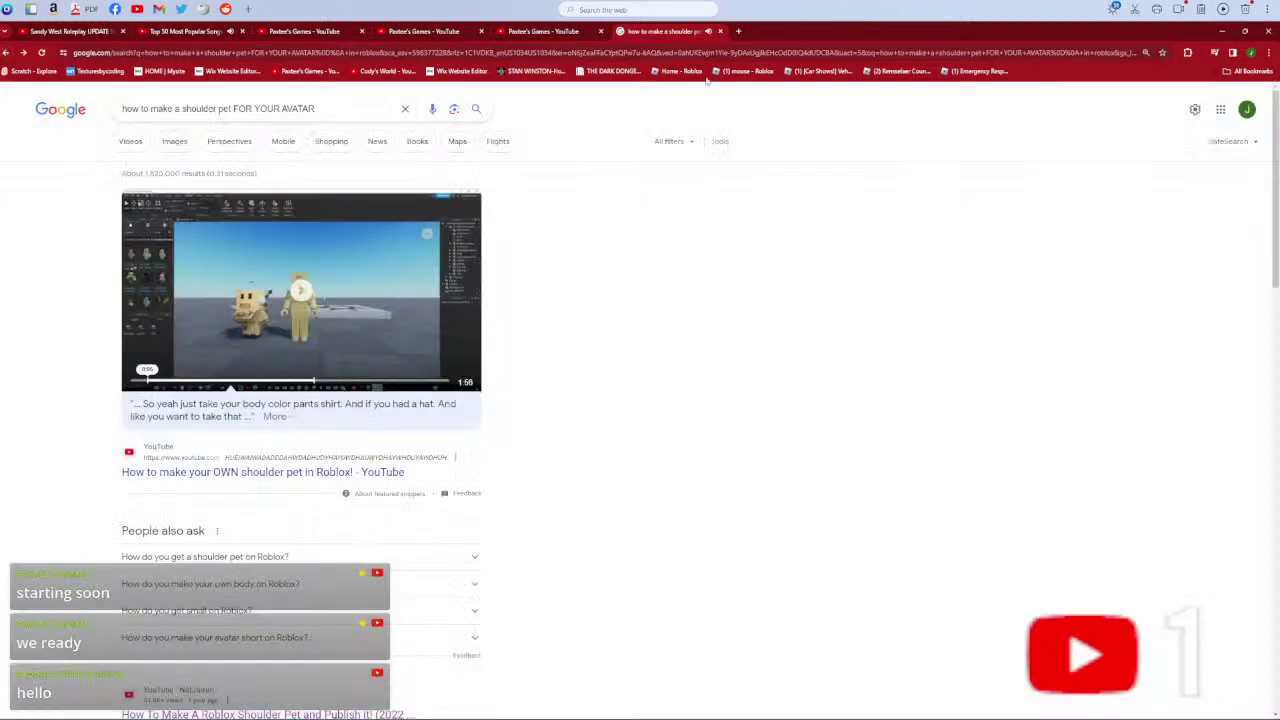
- Open the Roblox home page in a new browser tab
{"action": "left_click", "coordinate": [738, 32]}
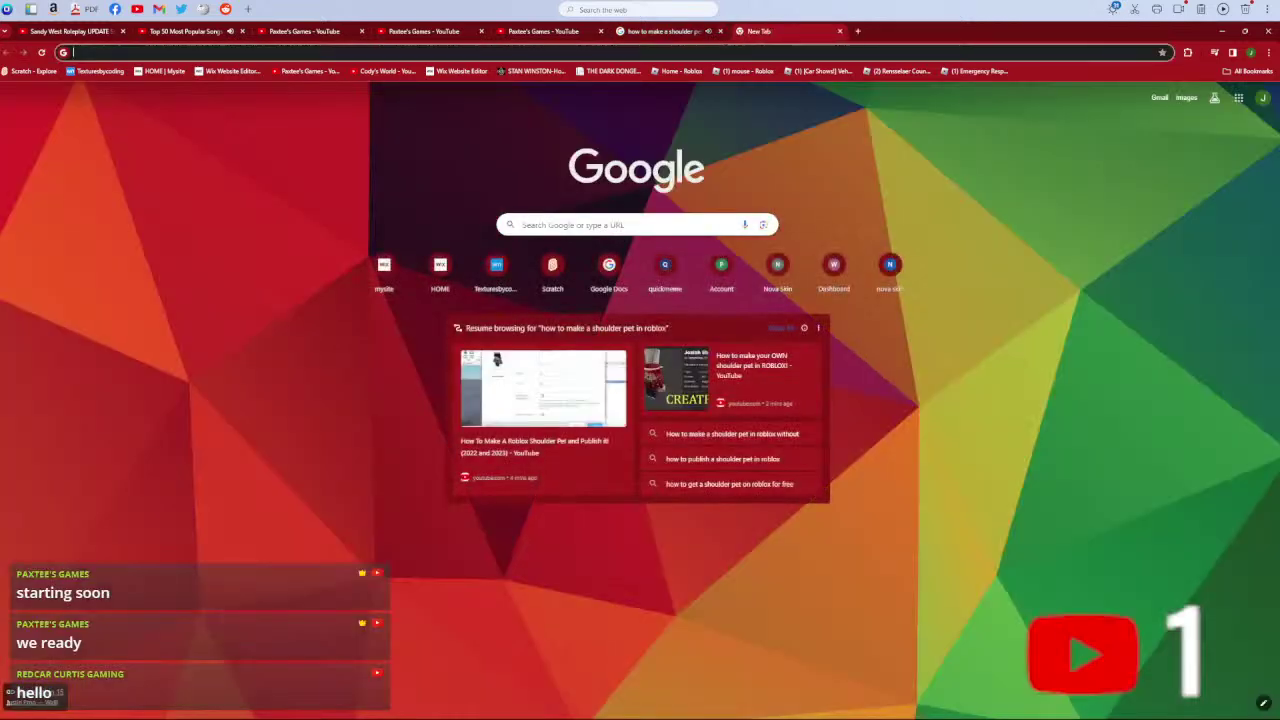
{"action": "left_click", "coordinate": [745, 71]}
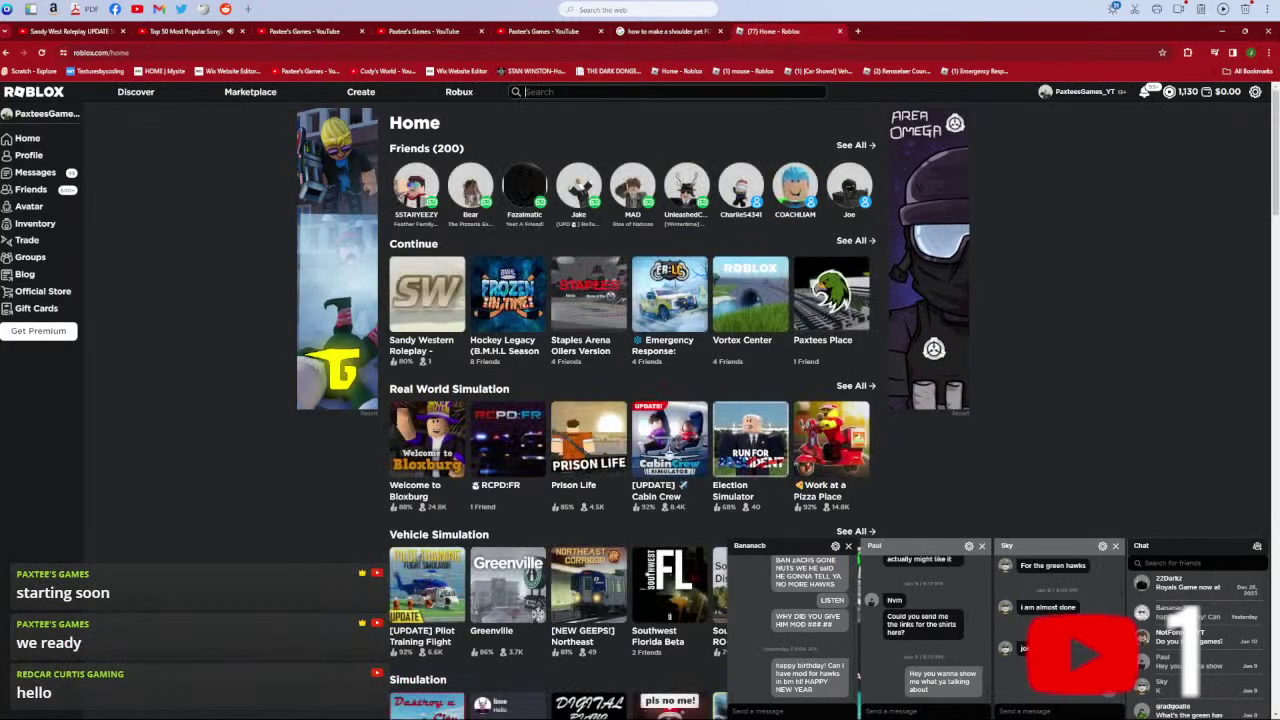
{"action": "left_click", "coordinate": [560, 91]}
{"action": "type", "text": "ug"}
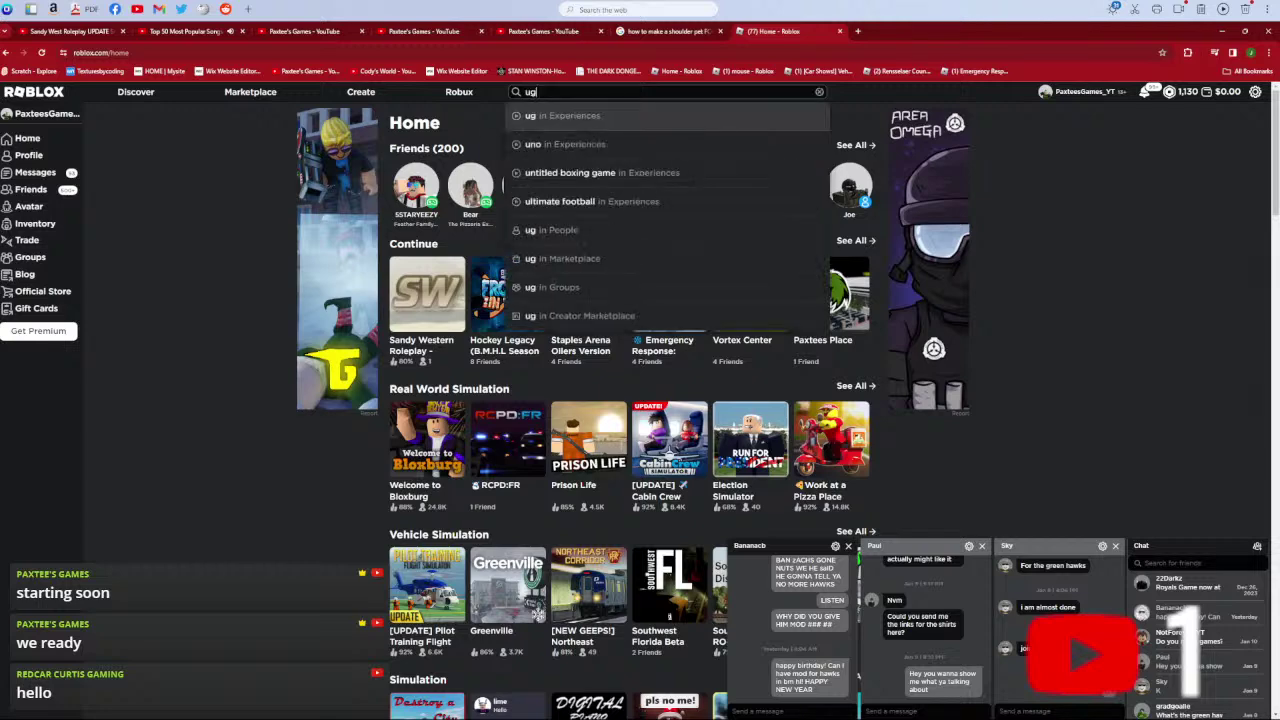
{"action": "key", "text": "BackSpace"}
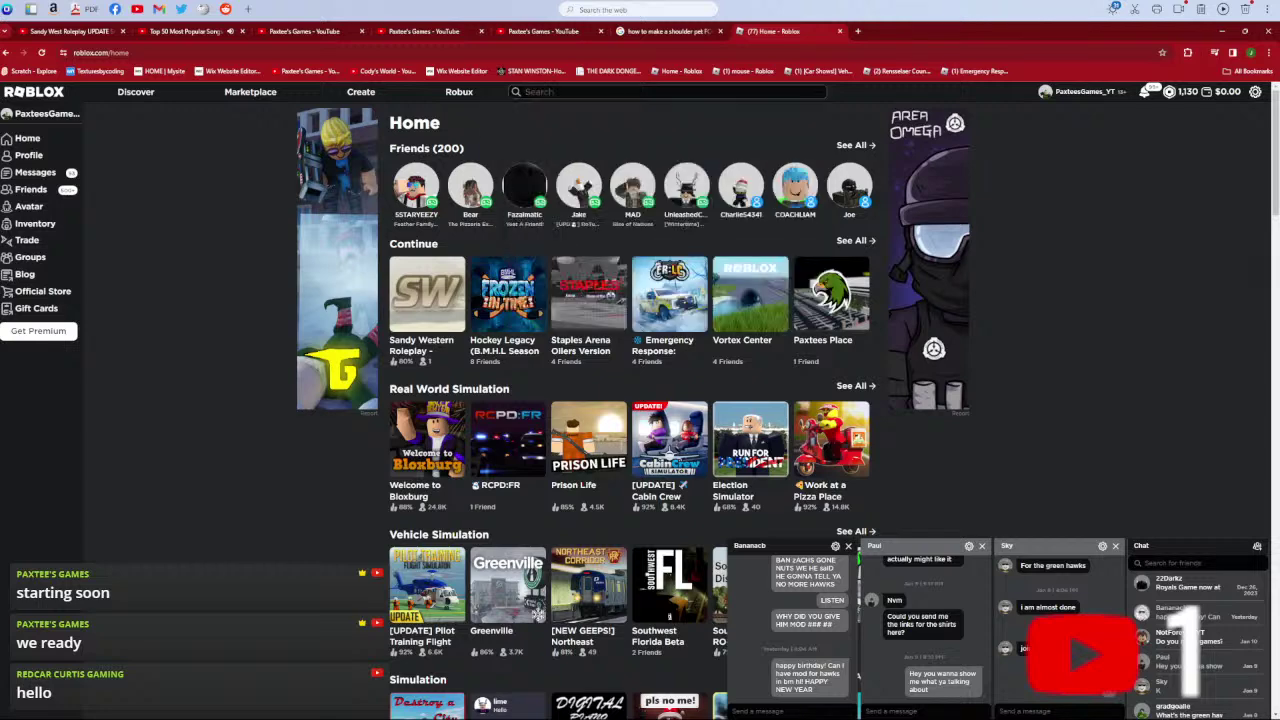
- Search the web for "how to make a shoulder ugc on roblox"
{"action": "key", "text": "ctrl+l"}
{"action": "type", "text": "how"}
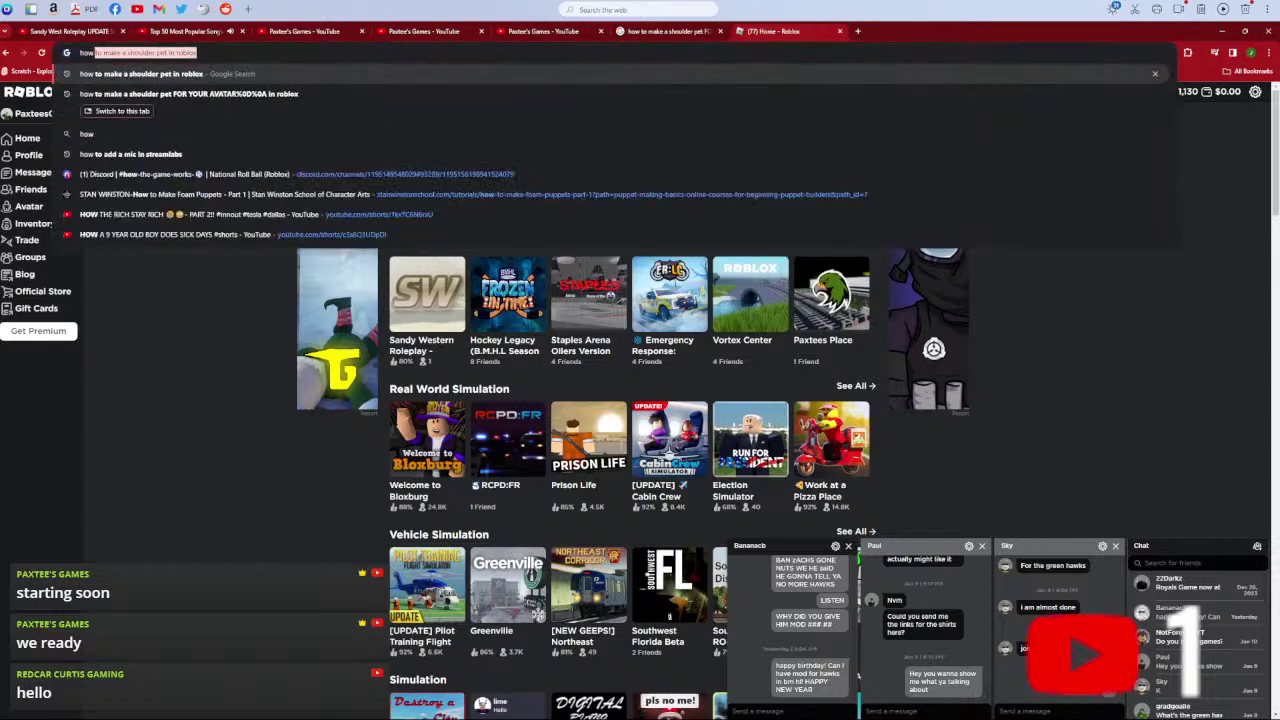
{"action": "type", "text": " to make a"}
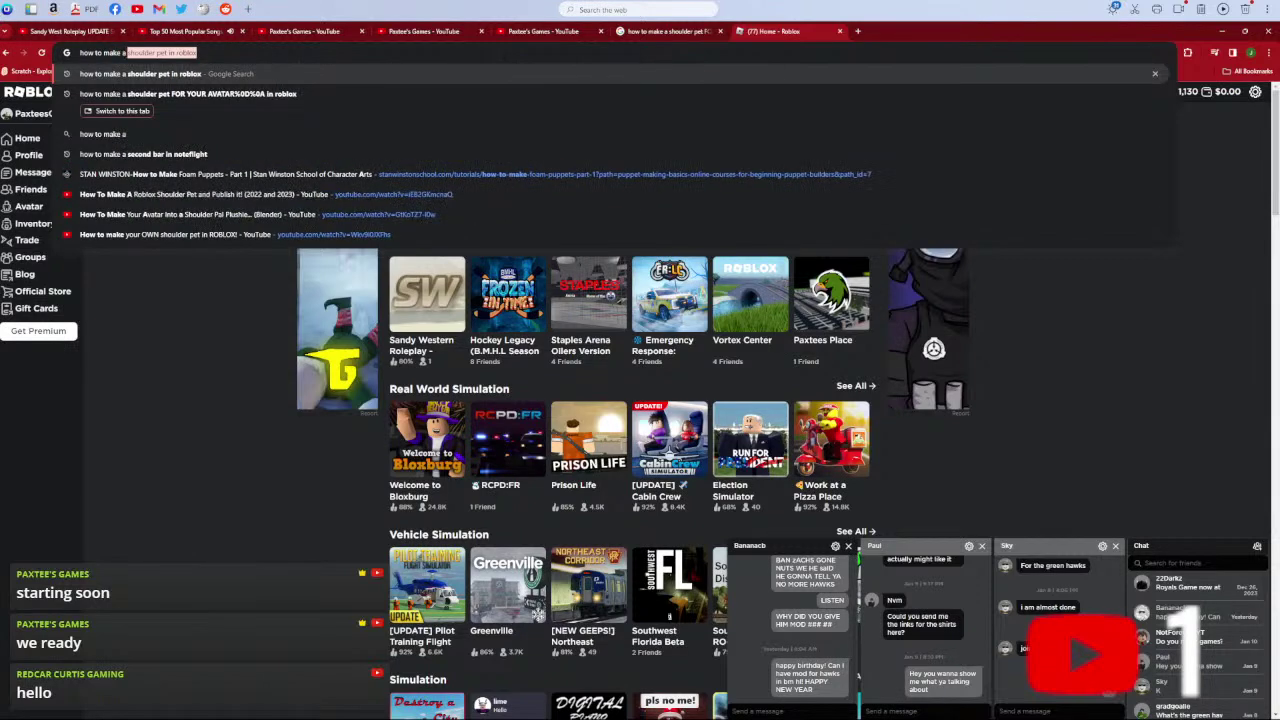
{"action": "type", "text": " sholder u"}
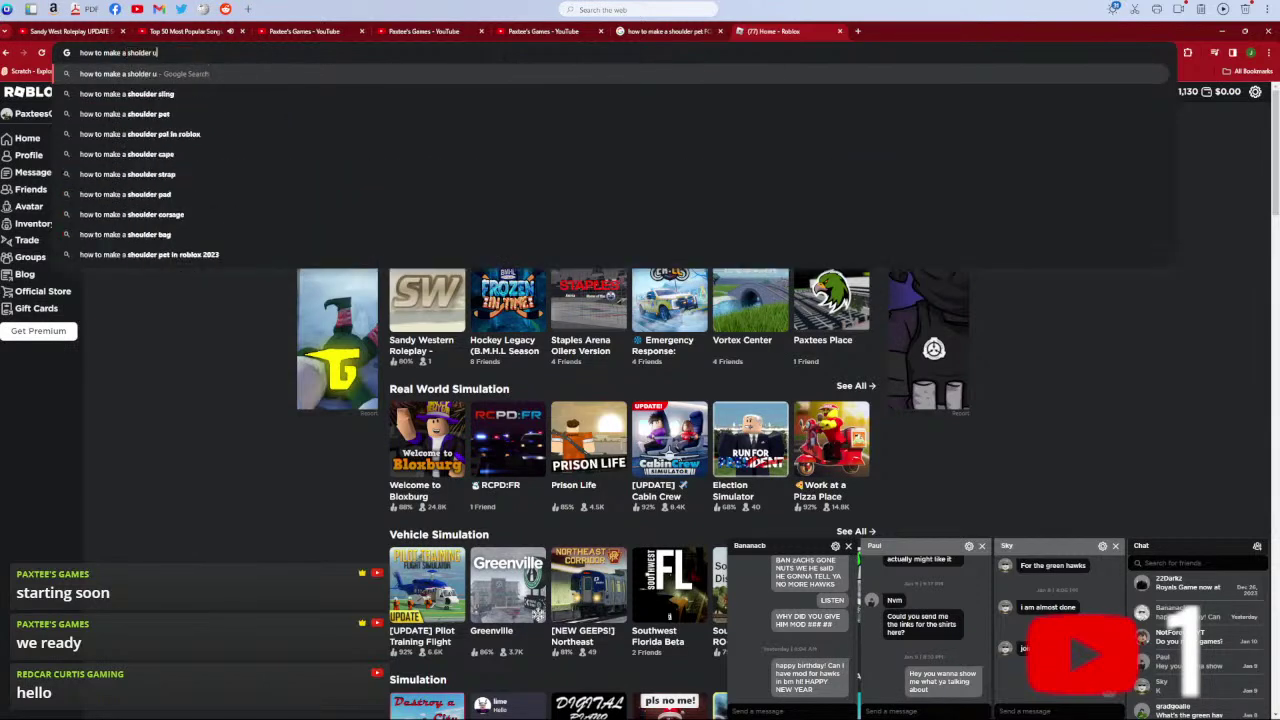
{"action": "type", "text": "gc on"}
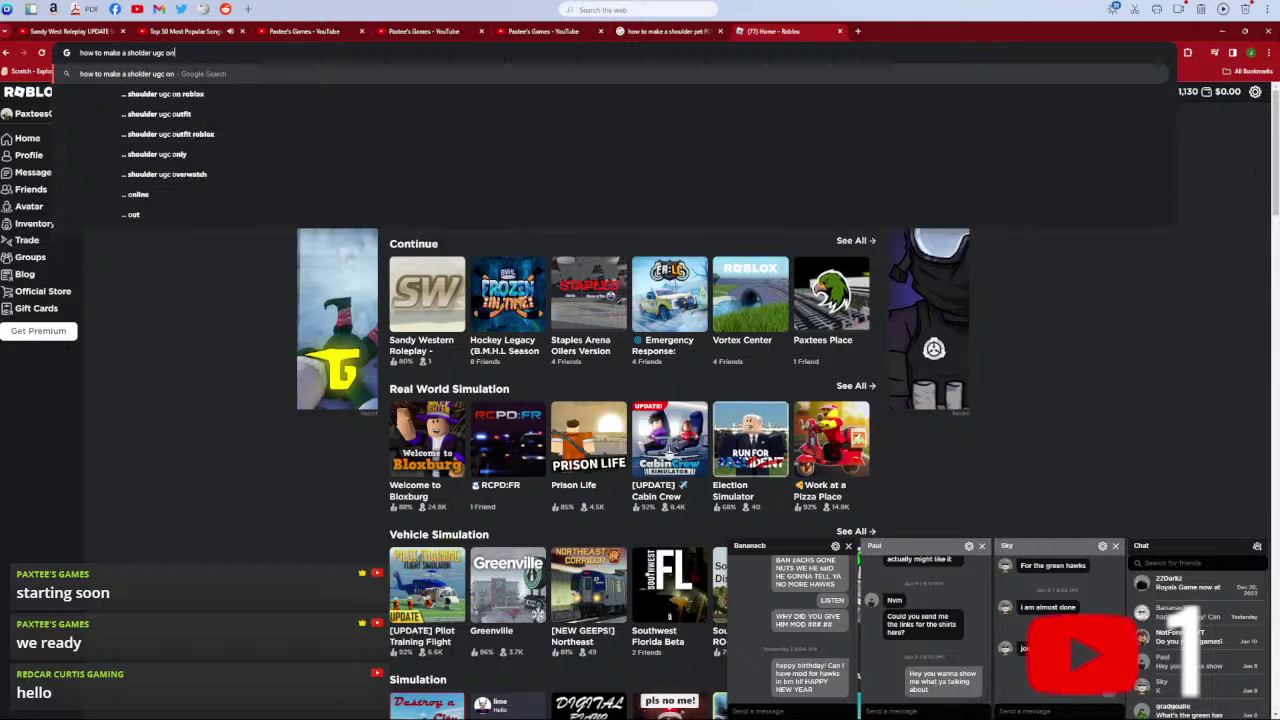
{"action": "left_click", "coordinate": [420, 94]}
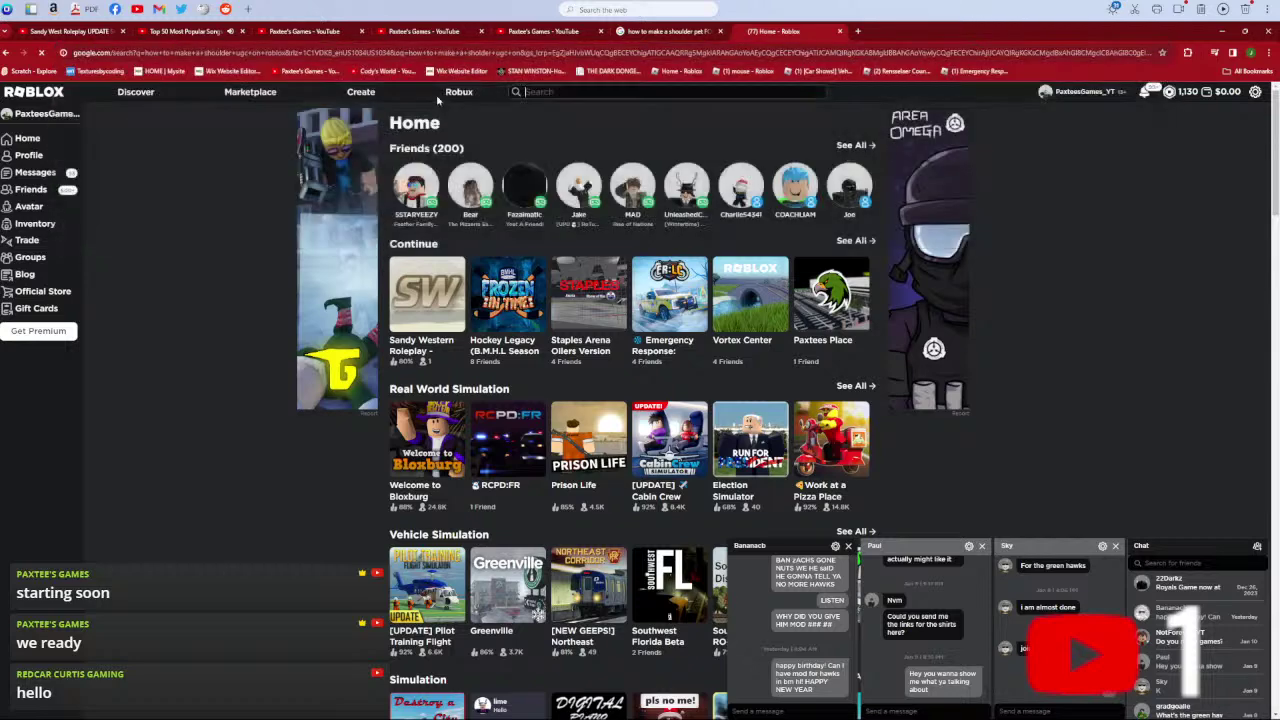
- Briefly check the "How To Make A Roblox Shoulder Pet and Publish it!" video, and open "How To UPLOAD UGC ITEMS To Roblox" from the results instead
{"action": "left_click", "coordinate": [252, 221]}
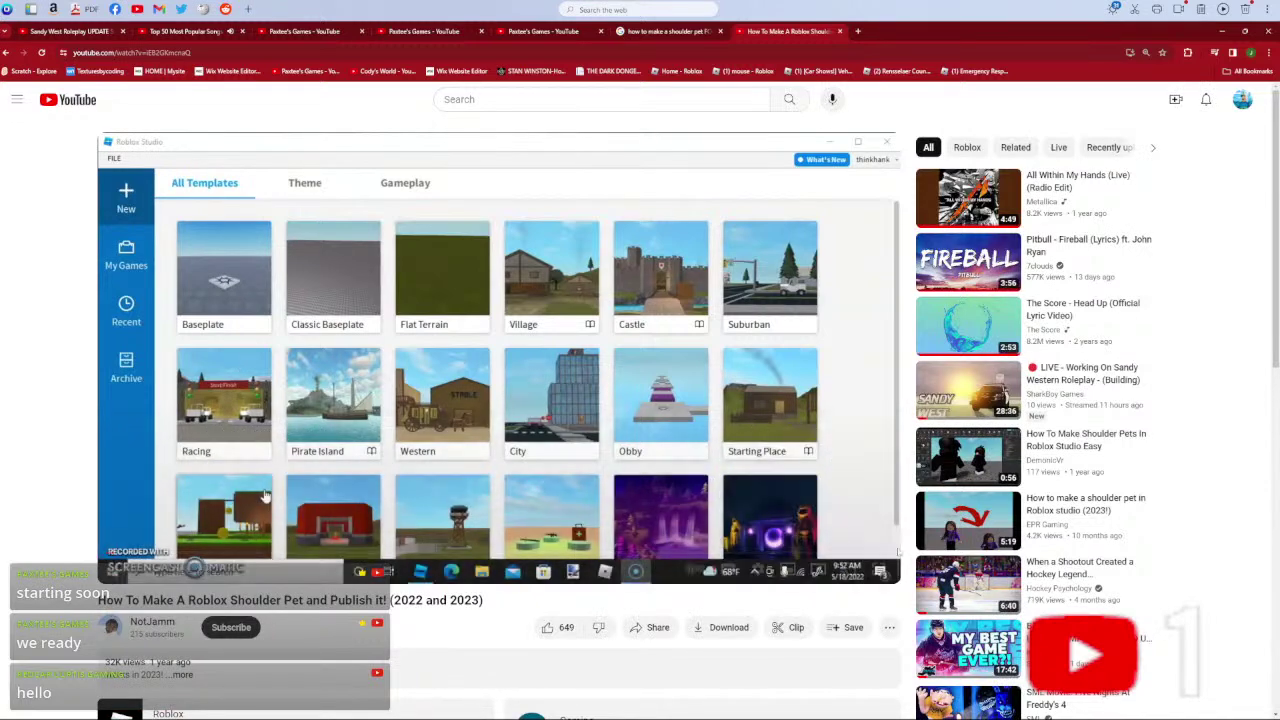
{"action": "left_click", "coordinate": [6, 53]}
{"action": "scroll", "coordinate": [324, 577], "scroll_direction": "down", "scroll_amount": 2}
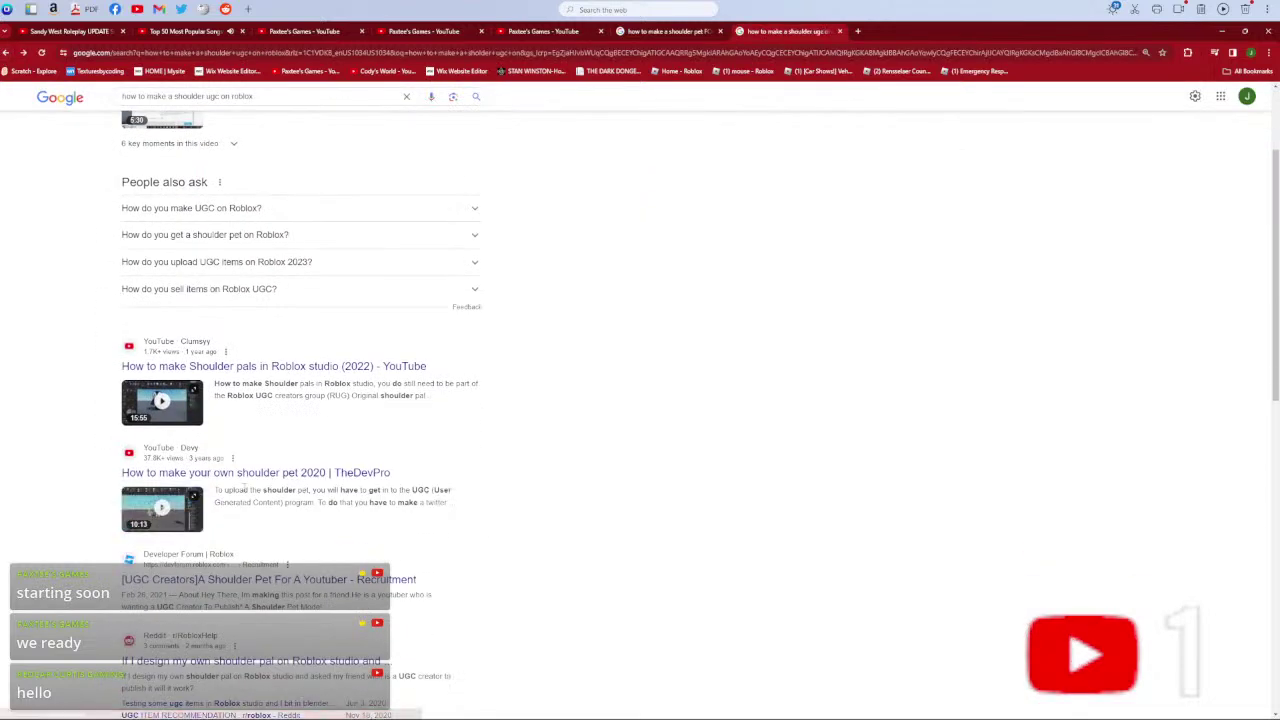
{"action": "scroll", "coordinate": [207, 482], "scroll_direction": "down", "scroll_amount": 1}
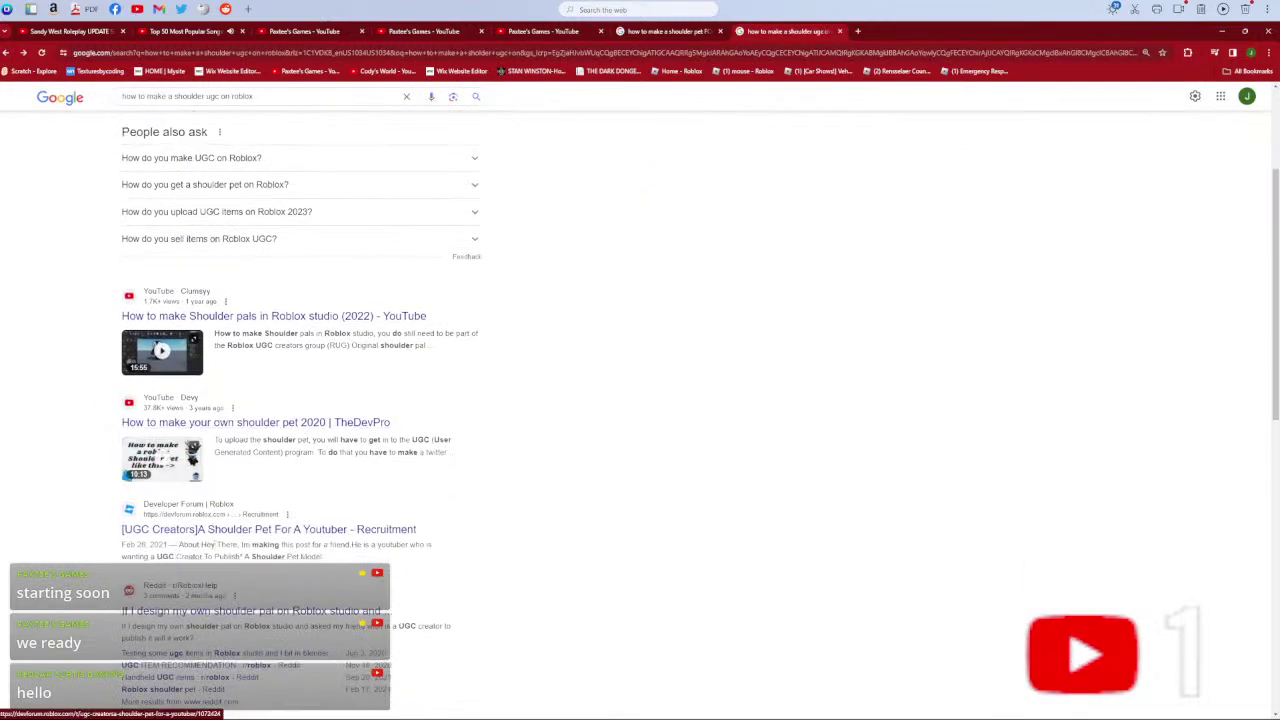
{"action": "scroll", "coordinate": [217, 538], "scroll_direction": "down", "scroll_amount": 2}
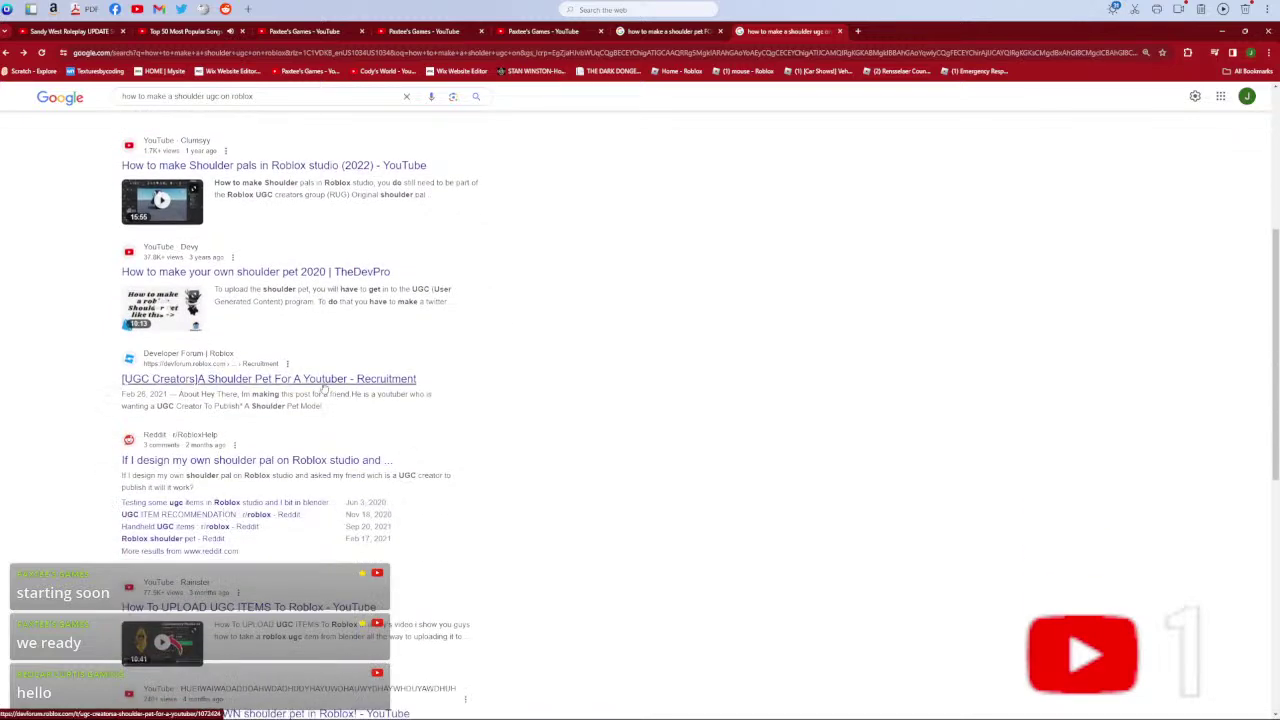
{"action": "scroll", "coordinate": [324, 388], "scroll_direction": "down", "scroll_amount": 3}
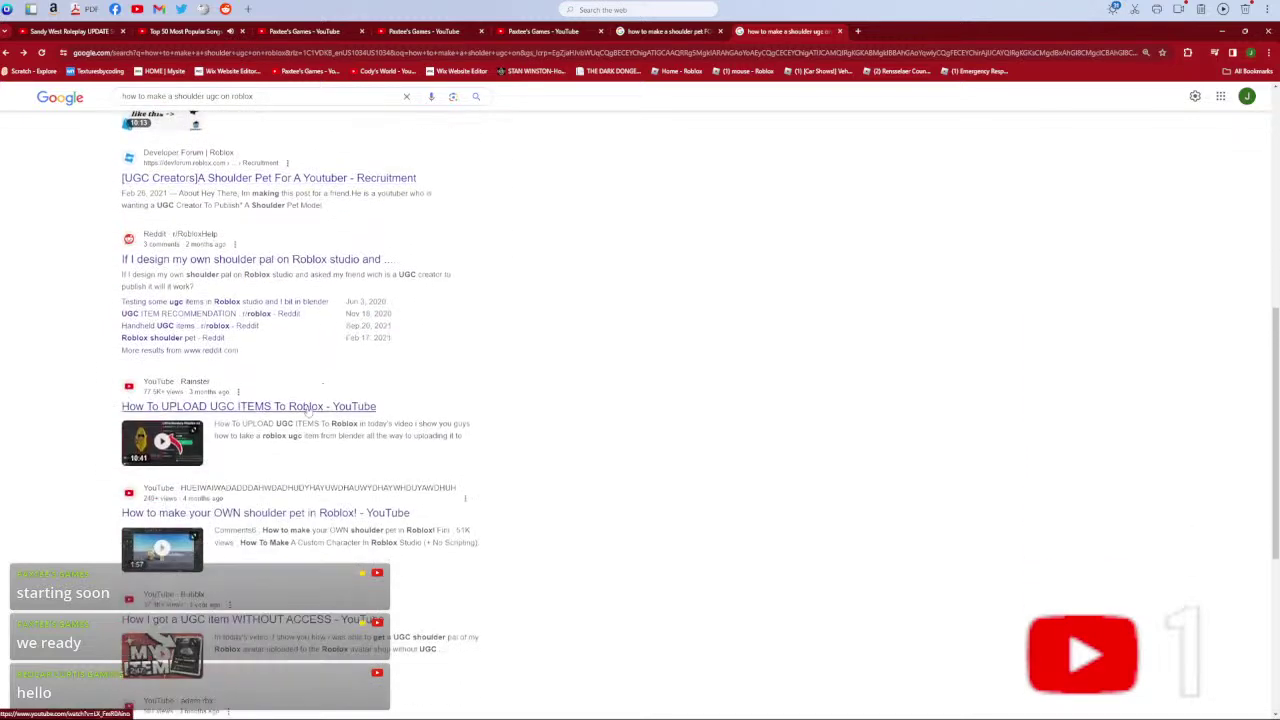
{"action": "left_click", "coordinate": [308, 407]}
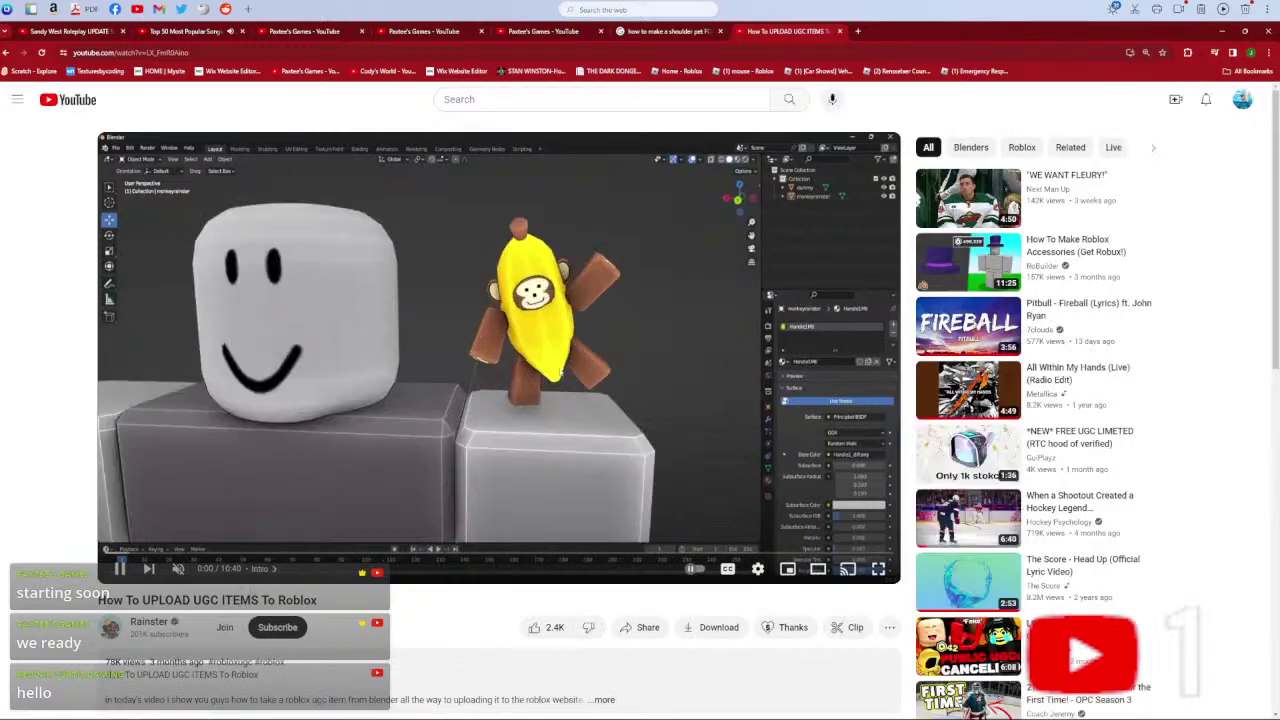
- Watch the video full screen from the Import UGC ITEM chapter at 3:21, following how the item mesh is brought into Roblox Studio
{"action": "key", "text": "f"}
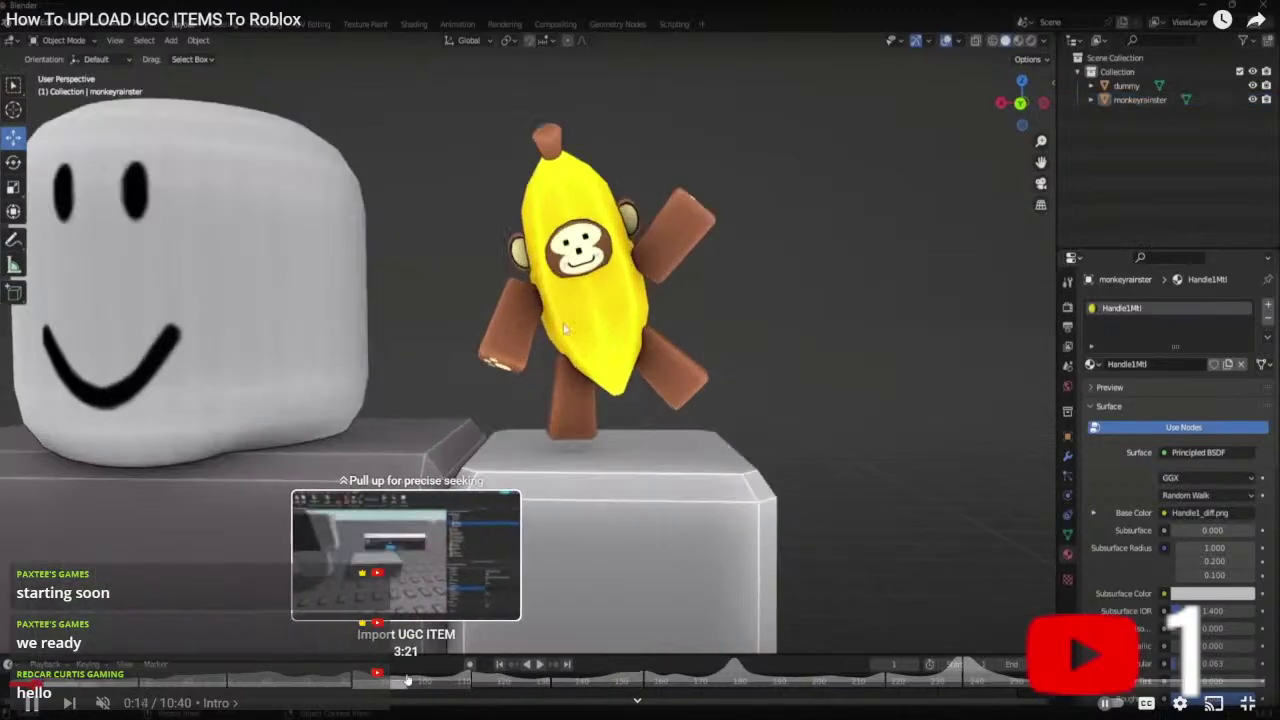
{"action": "left_click", "coordinate": [405, 681]}
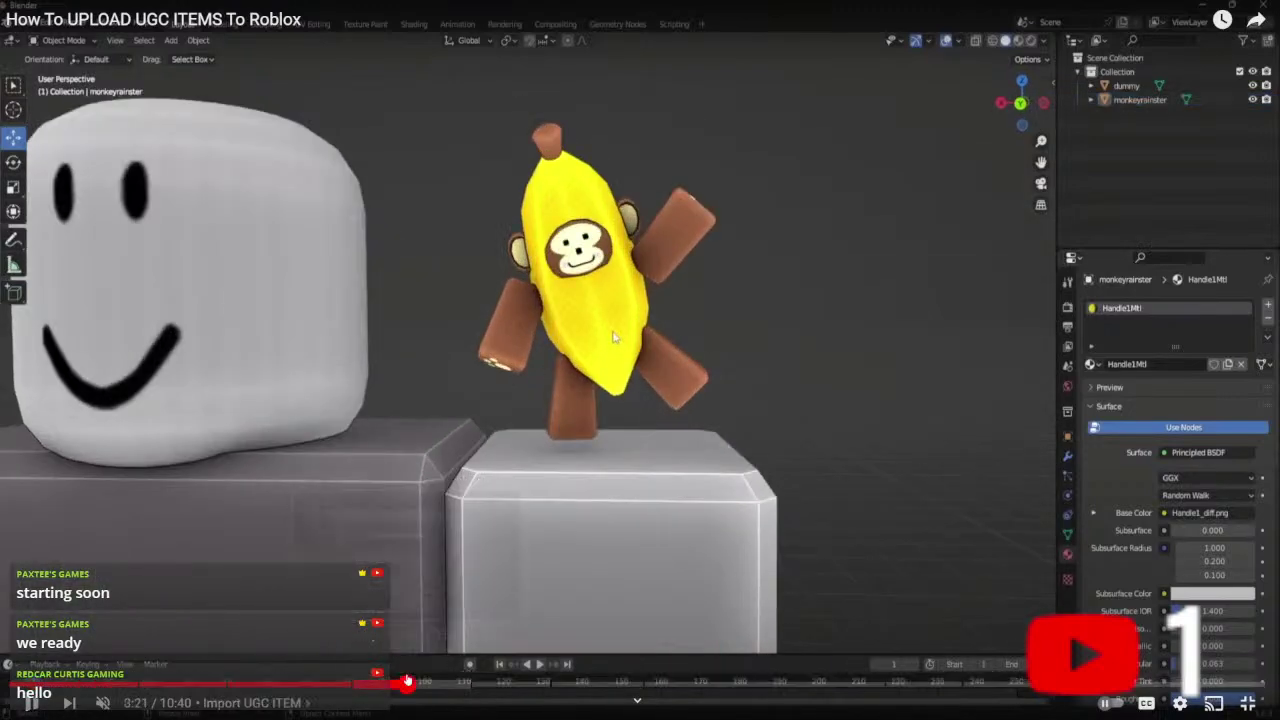
{"action": "left_click_drag", "start_coordinate": [422, 680], "coordinate": [467, 687]}
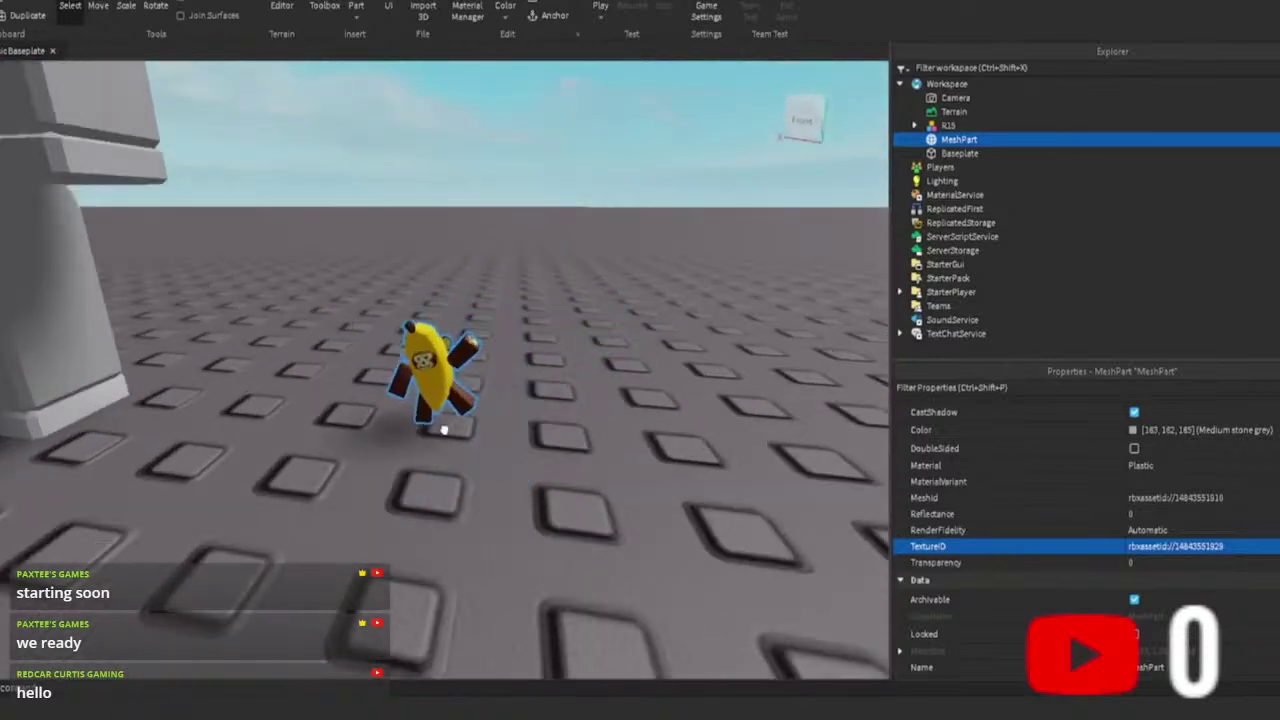
{"action": "scroll", "coordinate": [518, 463], "scroll_direction": "down", "scroll_amount": 3}
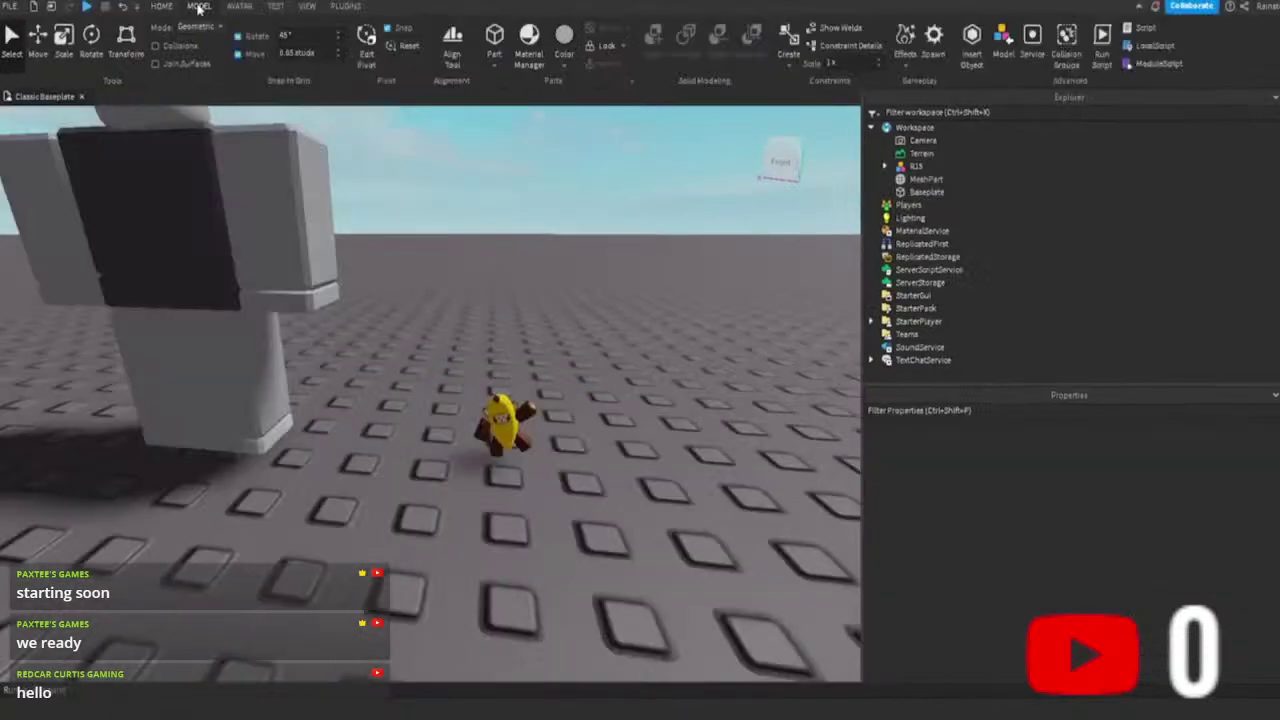
{"action": "left_click", "coordinate": [165, 6]}
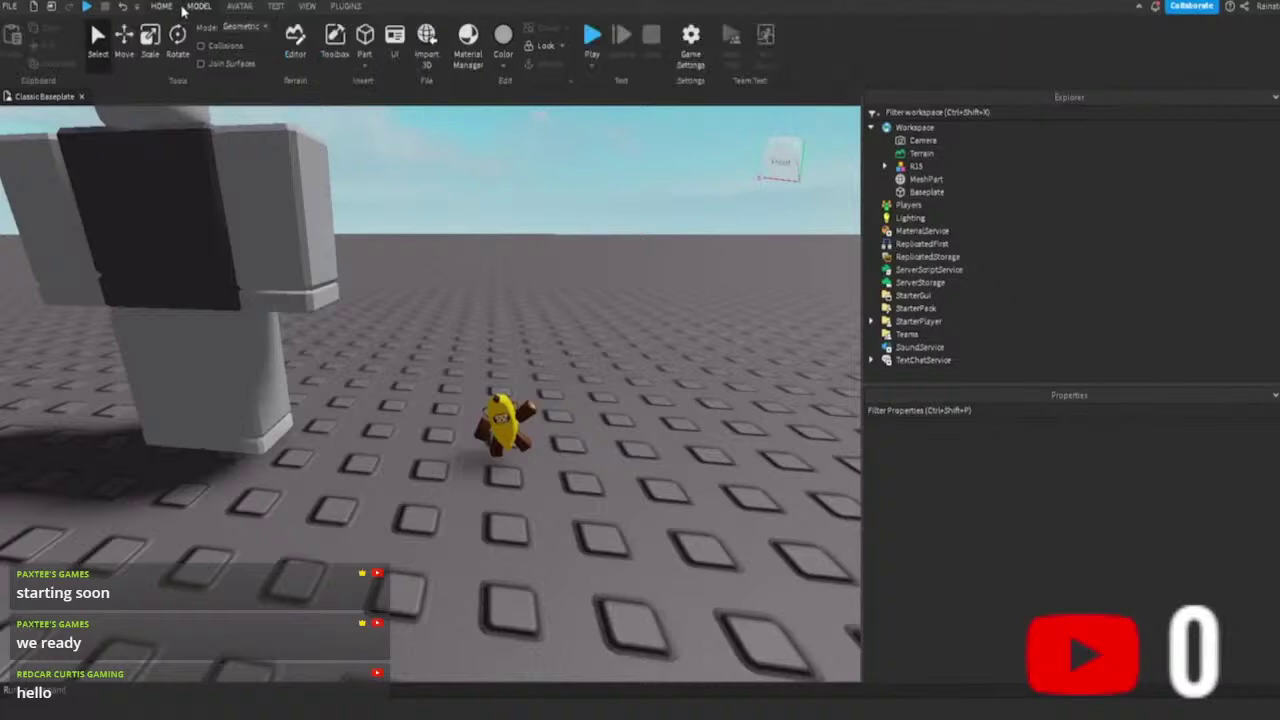
- Skip ahead in 5-second jumps through the Position UGC chapter to the Asset Creator plugin, and rewind slightly to review its start
{"action": "key", "text": "Right"}
{"action": "key", "text": "Right"}
{"action": "key", "text": "Right"}
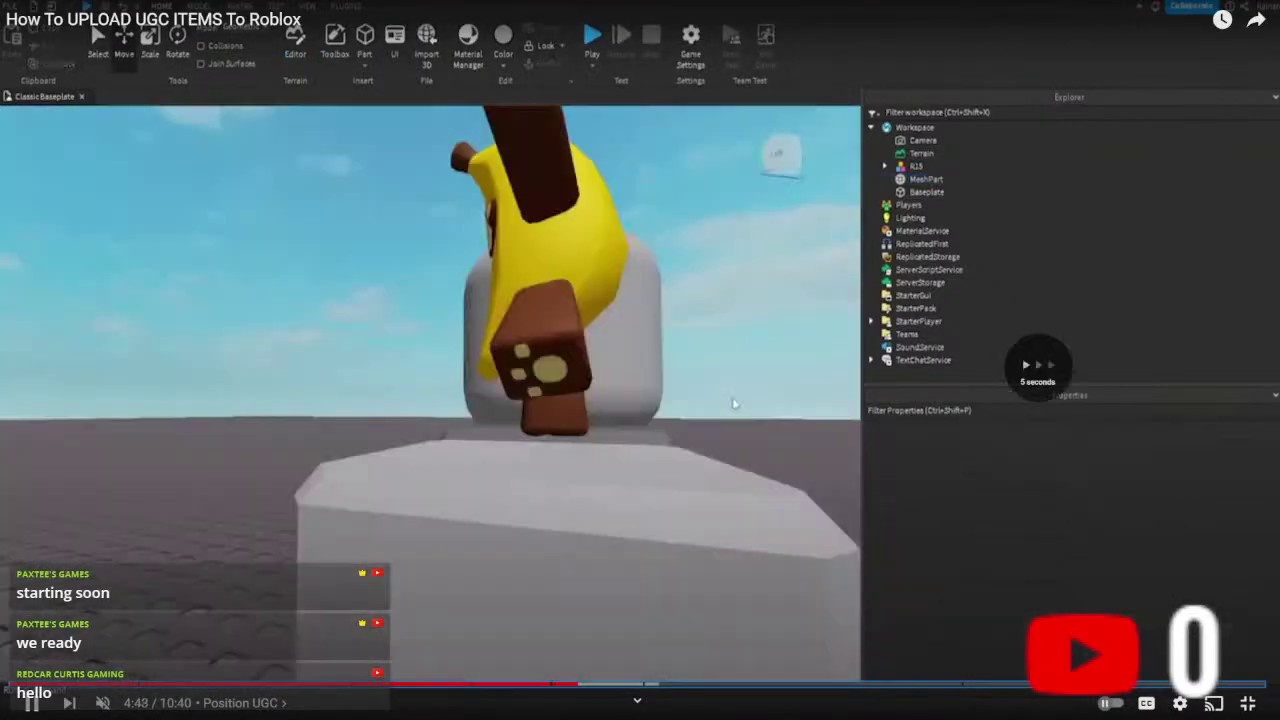
{"action": "key", "text": "Right"}
{"action": "key", "text": "Right"}
{"action": "key", "text": "Right"}
{"action": "key", "text": "Right"}
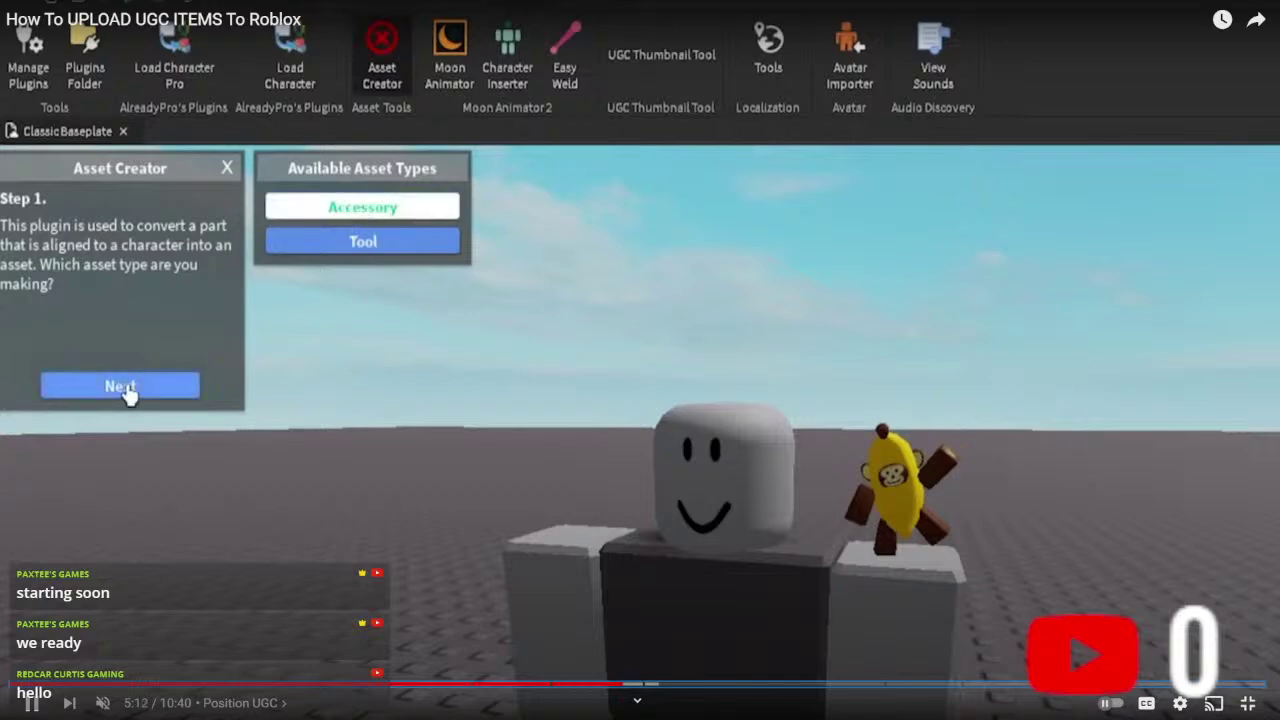
{"action": "key", "text": "Left"}
{"action": "key", "text": "Left"}
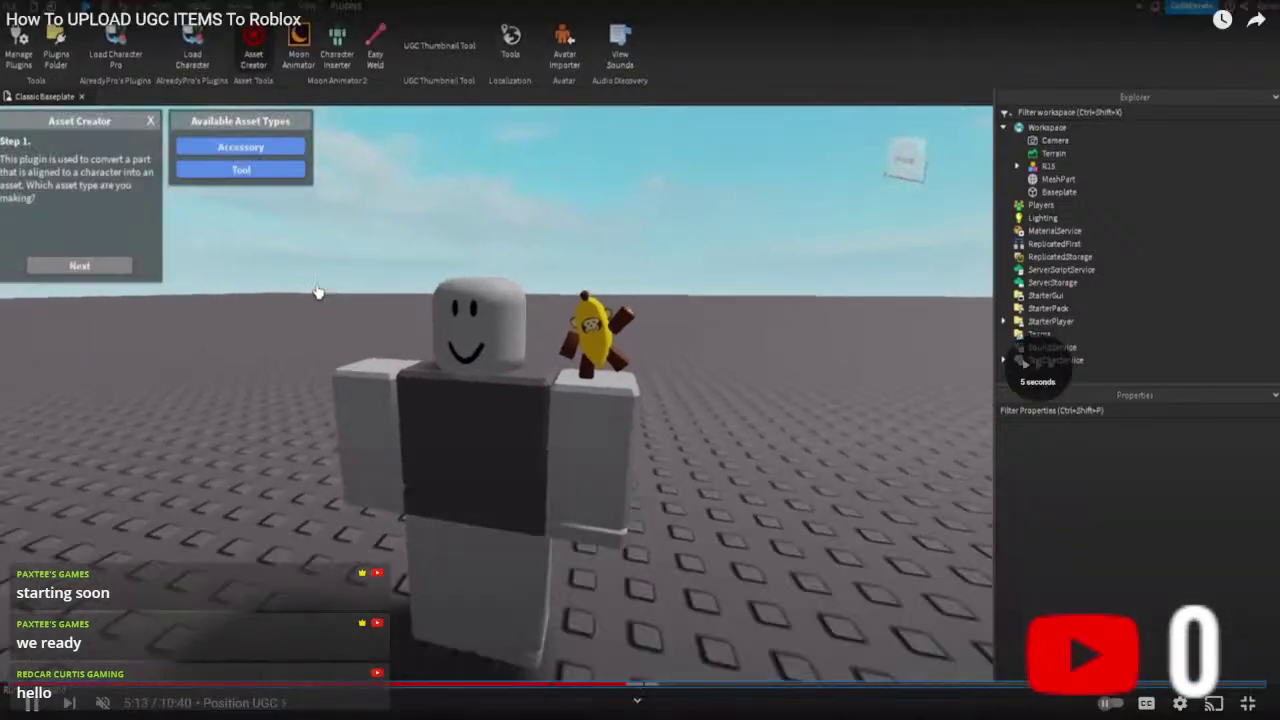
- Skip ahead in 5-second jumps through the Asset Creator chapter to examine how the character attachment point is chosen
{"action": "key", "text": "Right"}
{"action": "key", "text": "Right"}
{"action": "key", "text": "Right"}
{"action": "key", "text": "Right"}
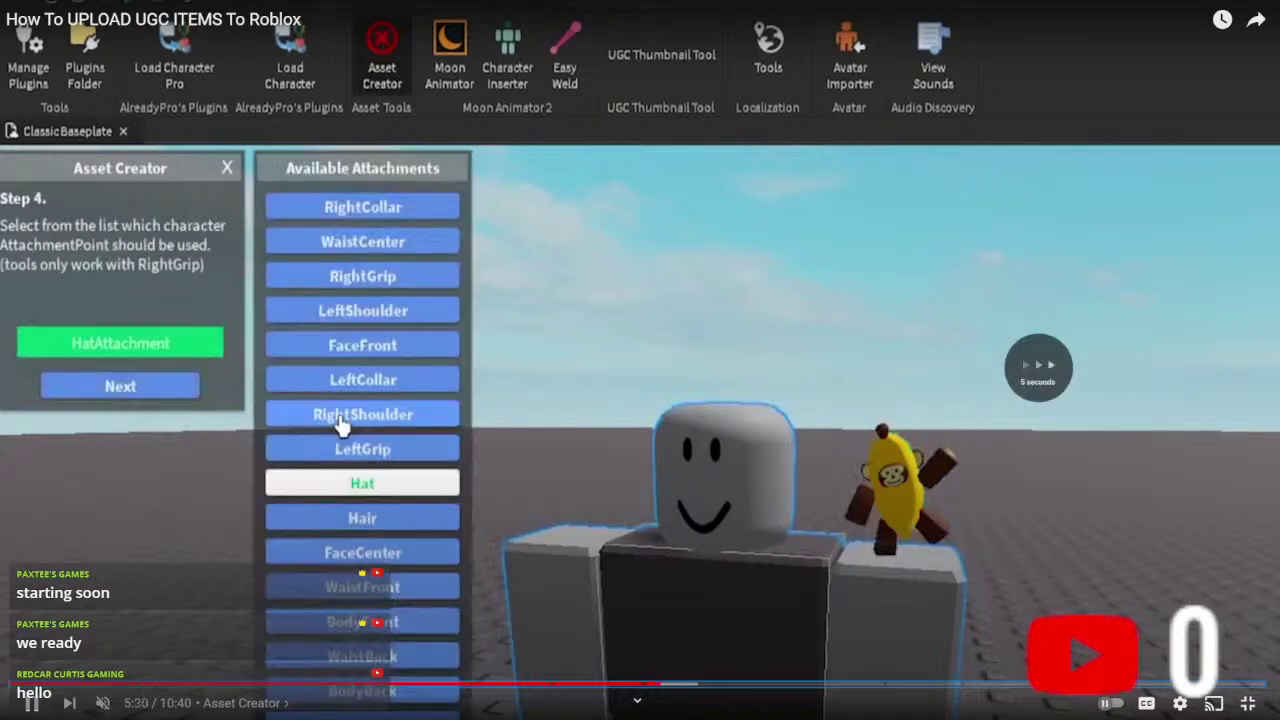
{"action": "key", "text": "Right"}
{"action": "key", "text": "Right"}
{"action": "key", "text": "Right"}
{"action": "key", "text": "Right"}
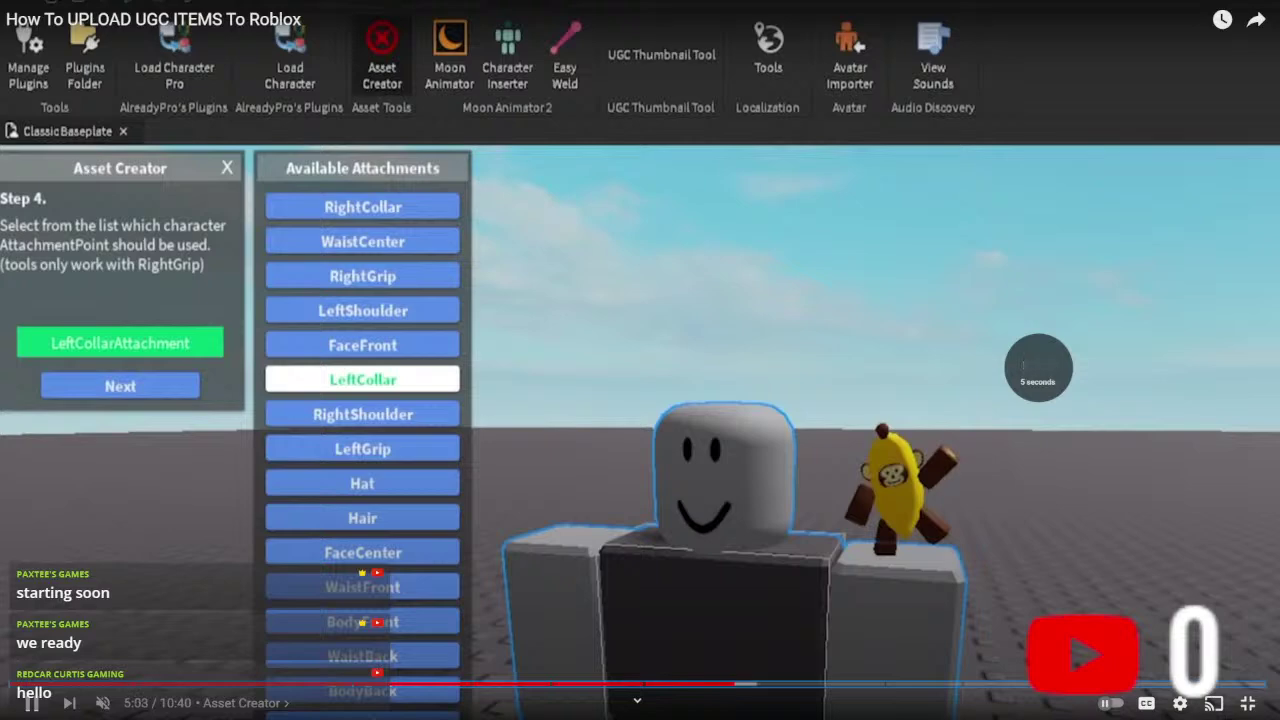
- Skip ahead through the Asset Creator chapter to the Classic character type choice, and pause the video at Step 6
{"action": "key", "text": "Right"}
{"action": "key", "text": "Right"}
{"action": "key", "text": "Right"}
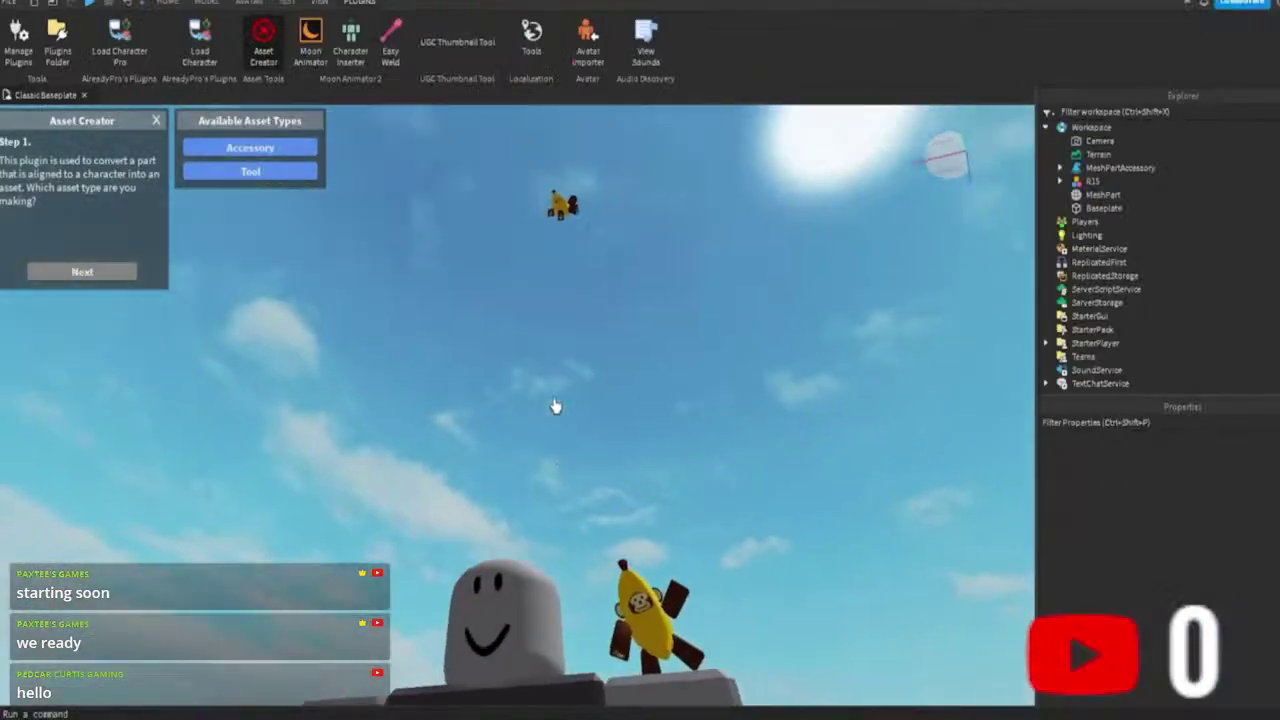
{"action": "key", "text": "Left"}
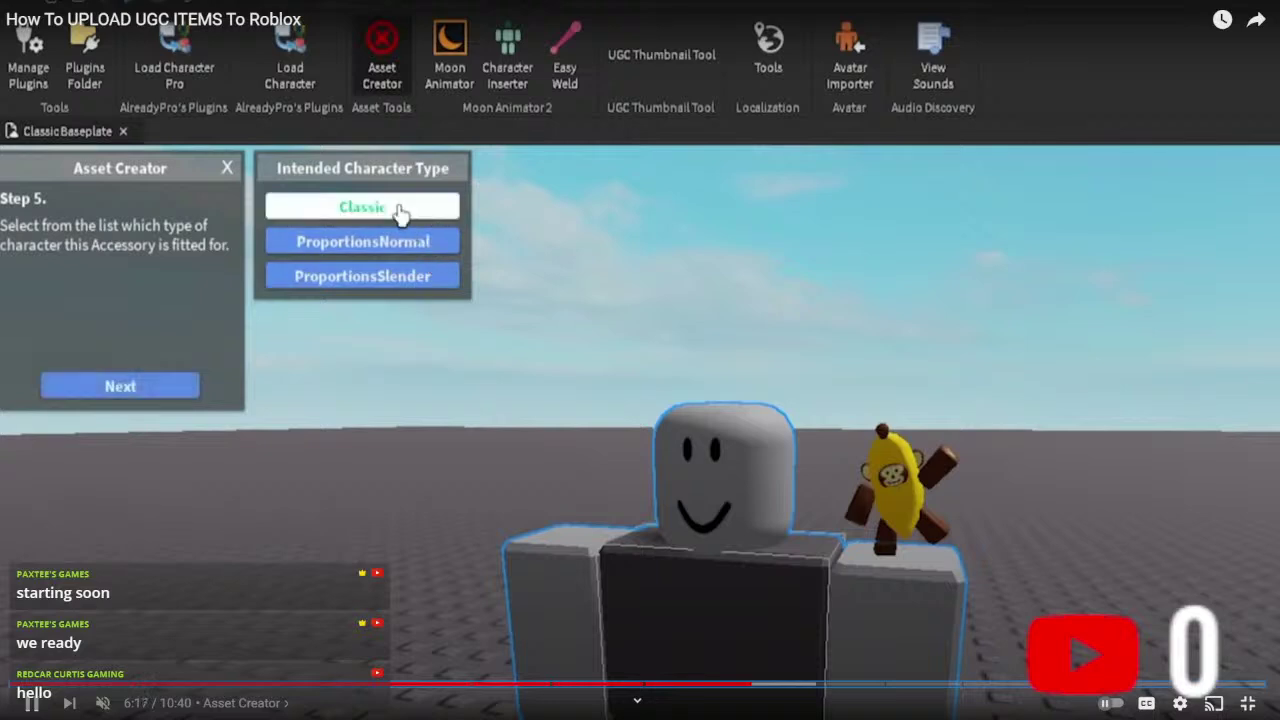
{"action": "key", "text": "space"}
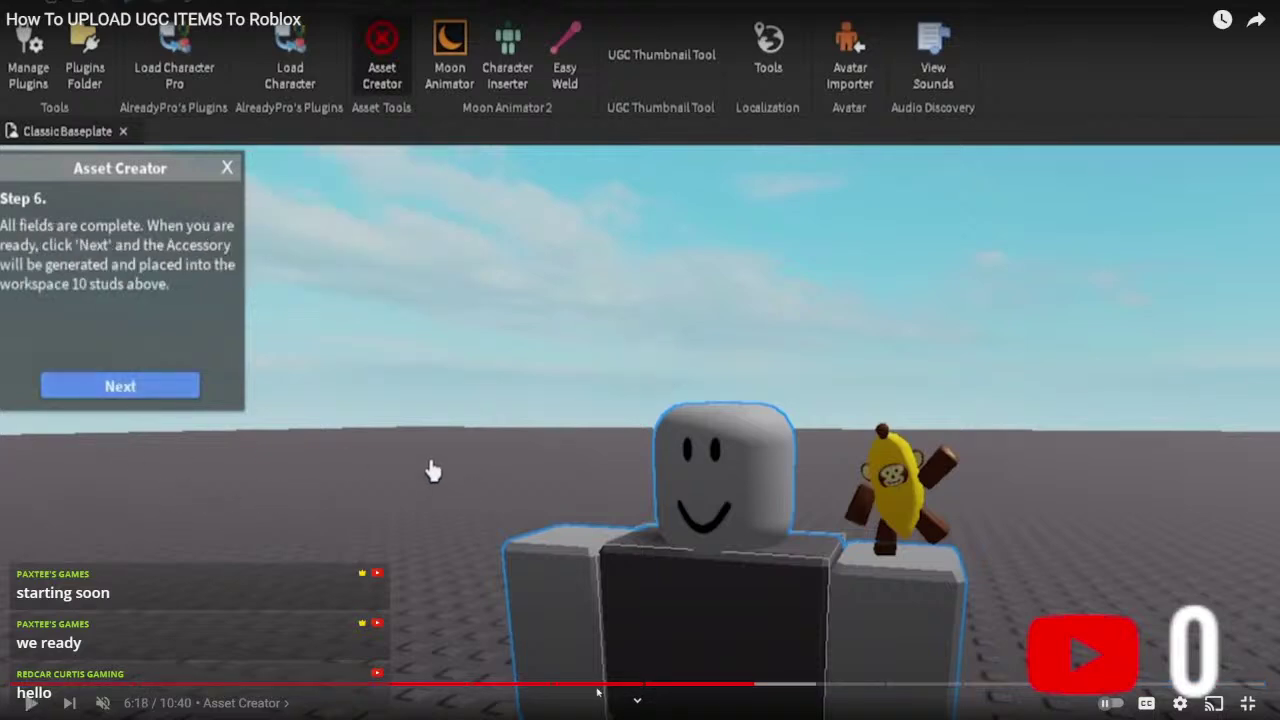
- Switch to Roblox Studio, ignore the auto-recovered file, and create a new place from the Baseplate template
{"action": "key", "text": "super"}
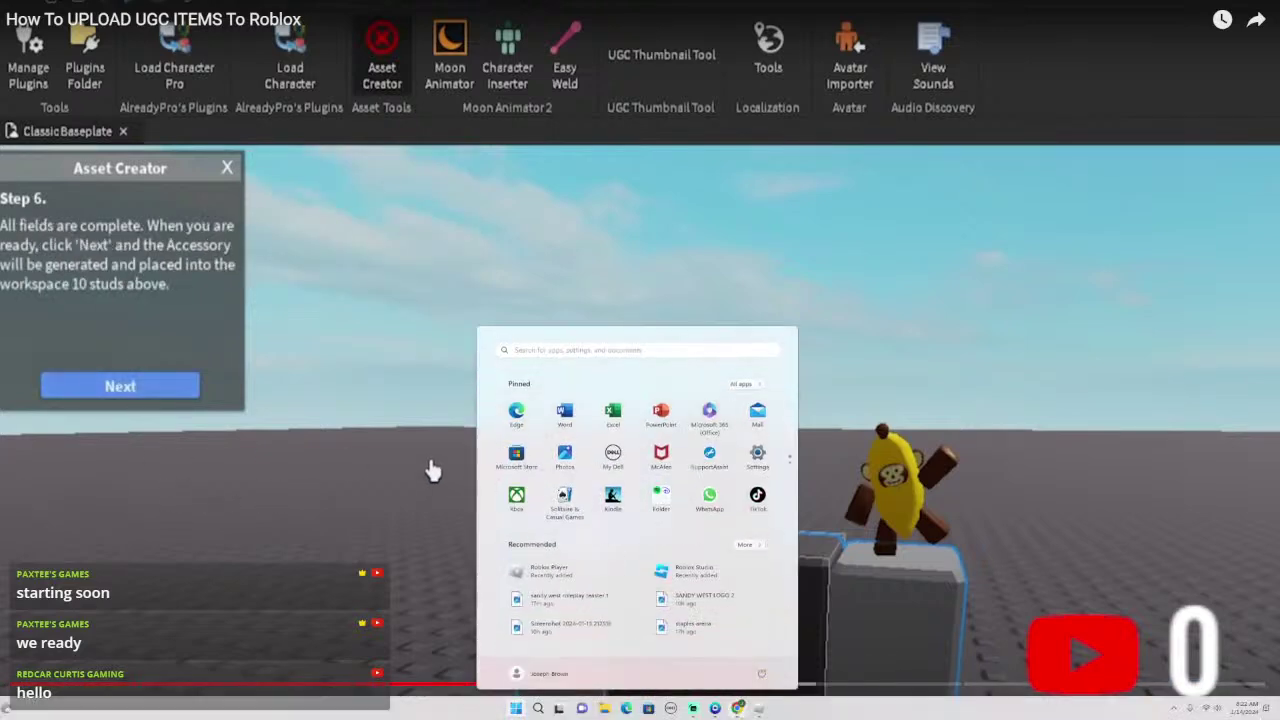
{"action": "mouse_move", "coordinate": [692, 711]}
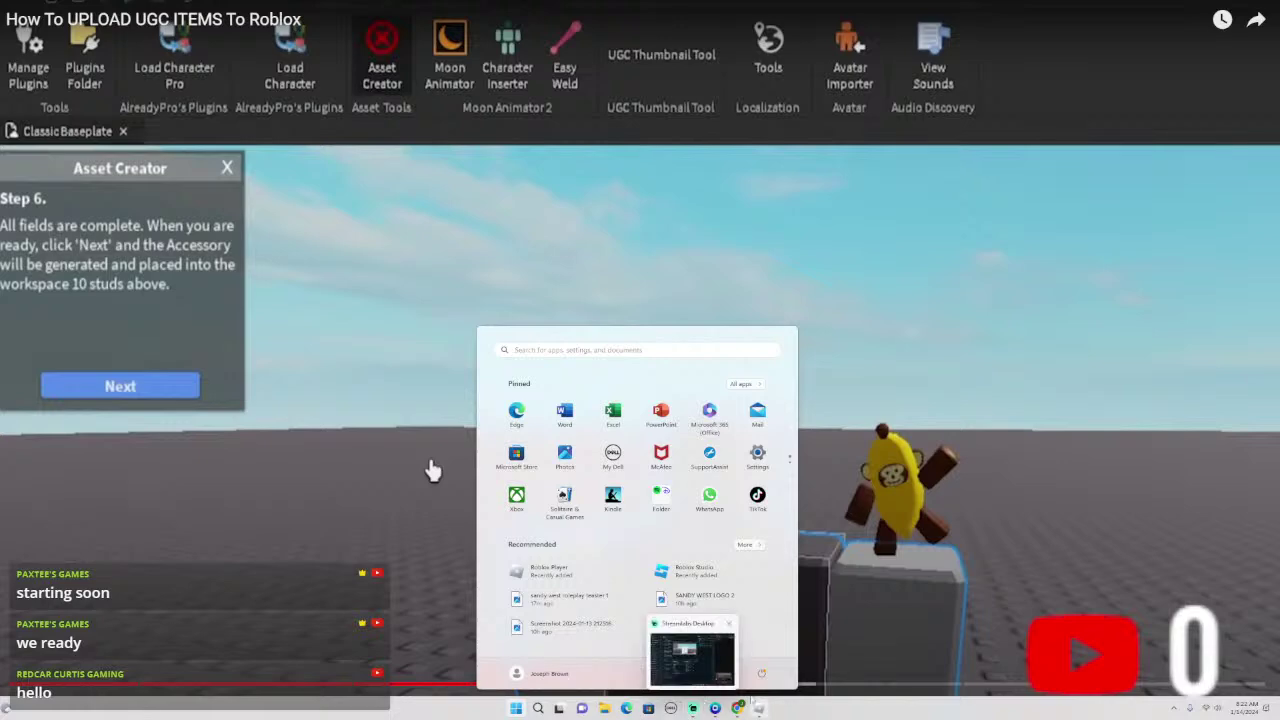
{"action": "mouse_move", "coordinate": [745, 710]}
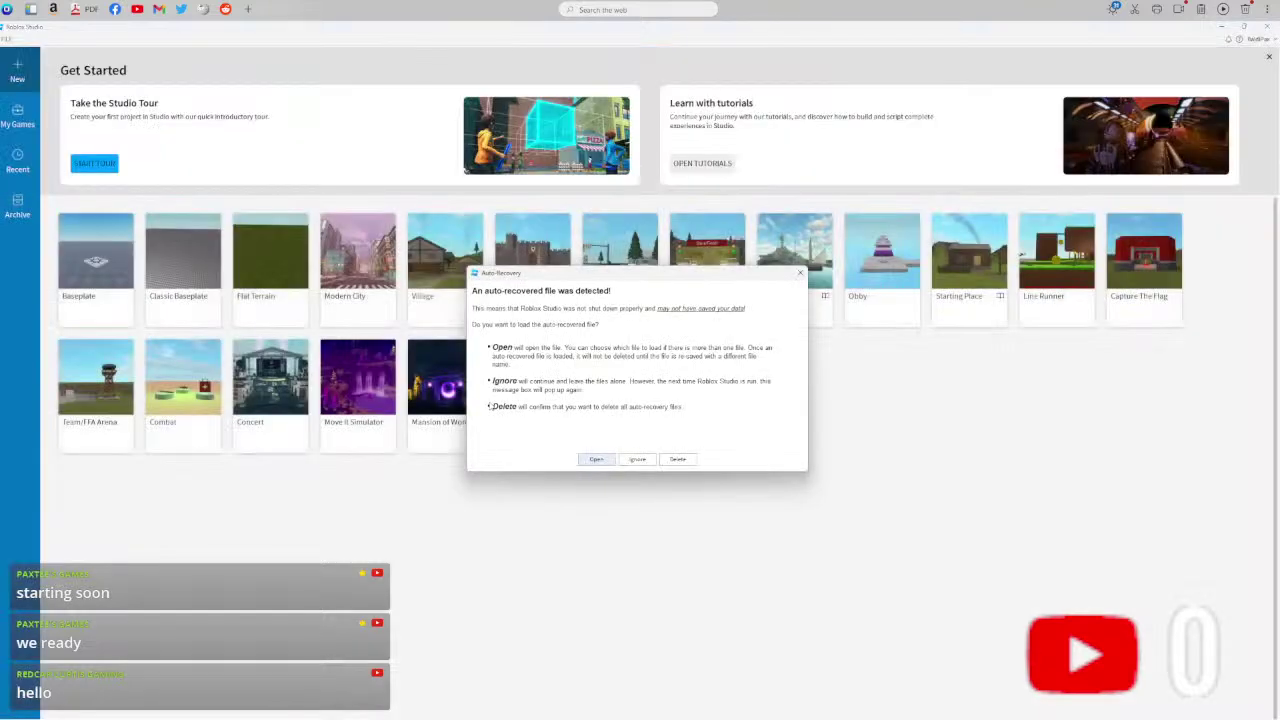
{"action": "left_click", "coordinate": [645, 461]}
{"action": "left_click", "coordinate": [17, 122]}
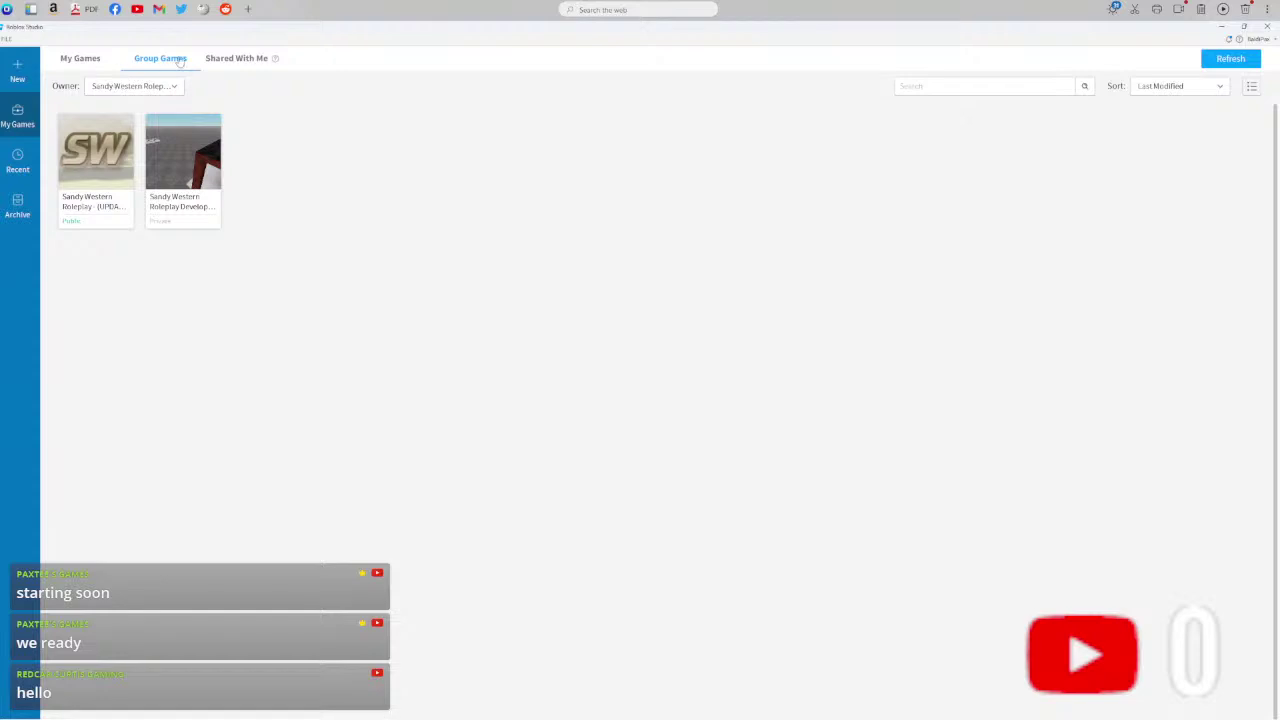
{"action": "left_click", "coordinate": [80, 58]}
{"action": "left_click", "coordinate": [17, 70]}
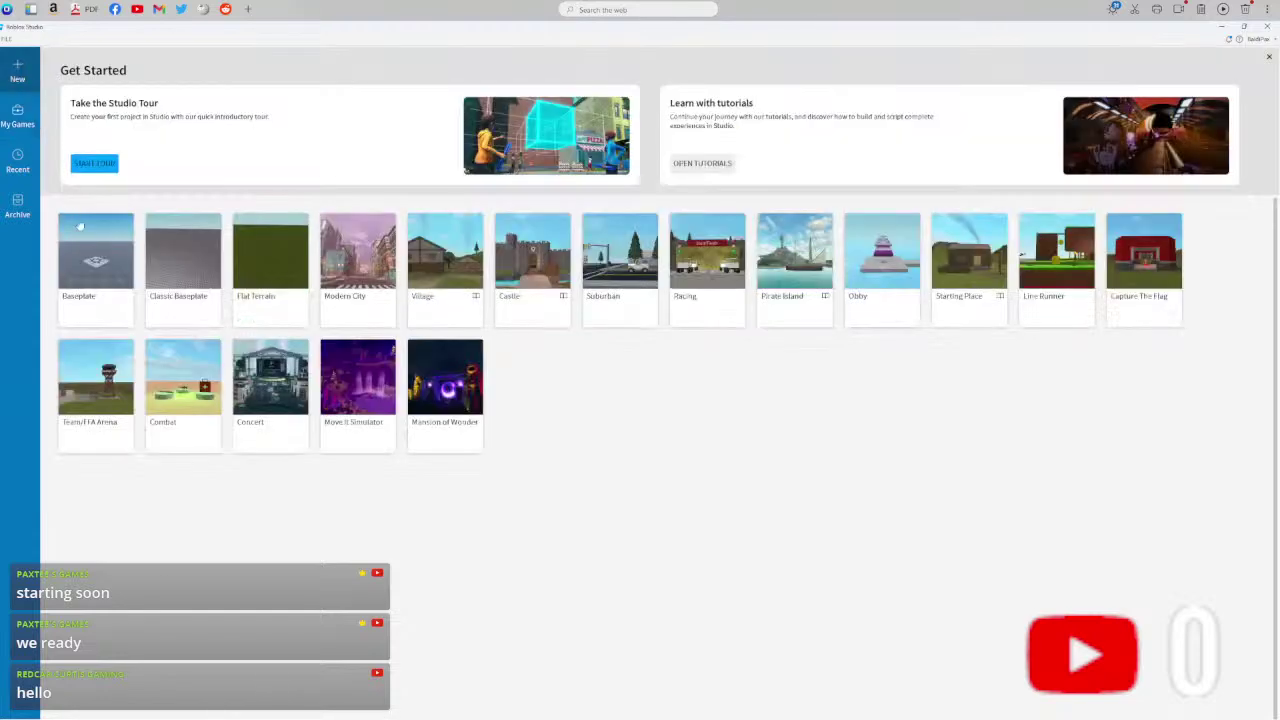
{"action": "left_click", "coordinate": [88, 262]}
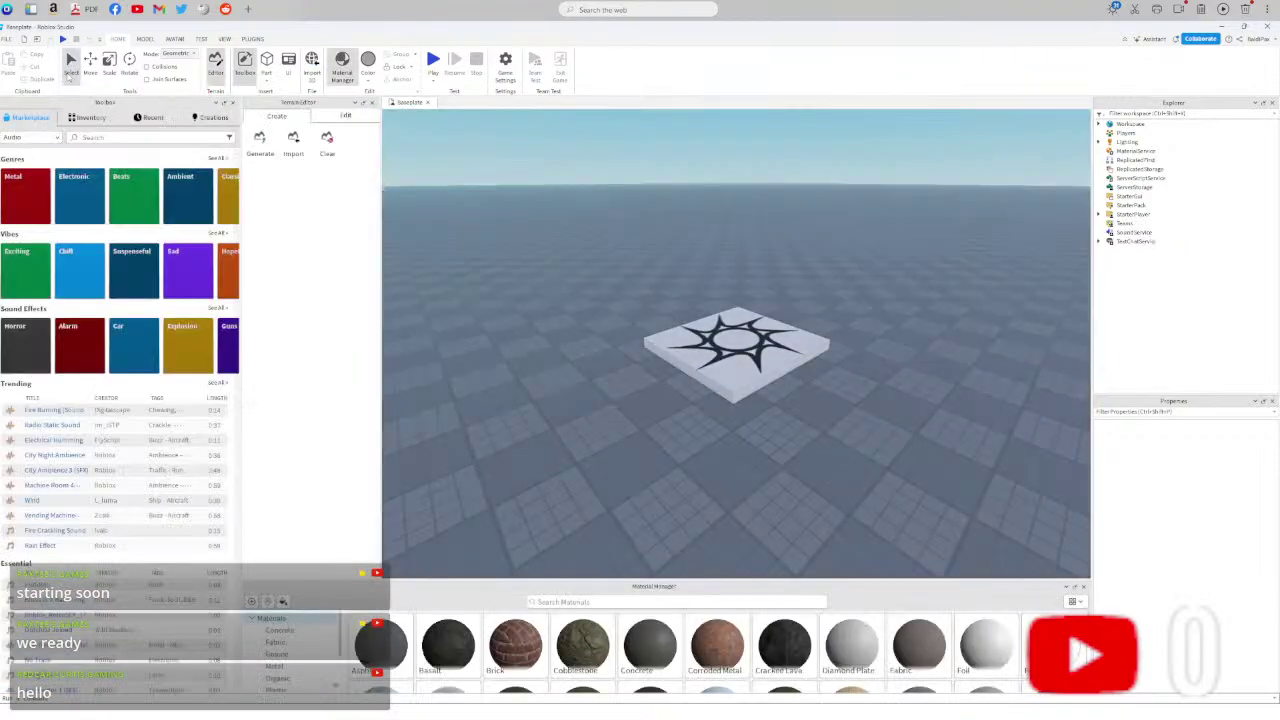
- Delete the spawn location from the baseplate
{"action": "left_click", "coordinate": [706, 392]}
{"action": "scroll", "coordinate": [712, 378], "scroll_direction": "up", "scroll_amount": 3}
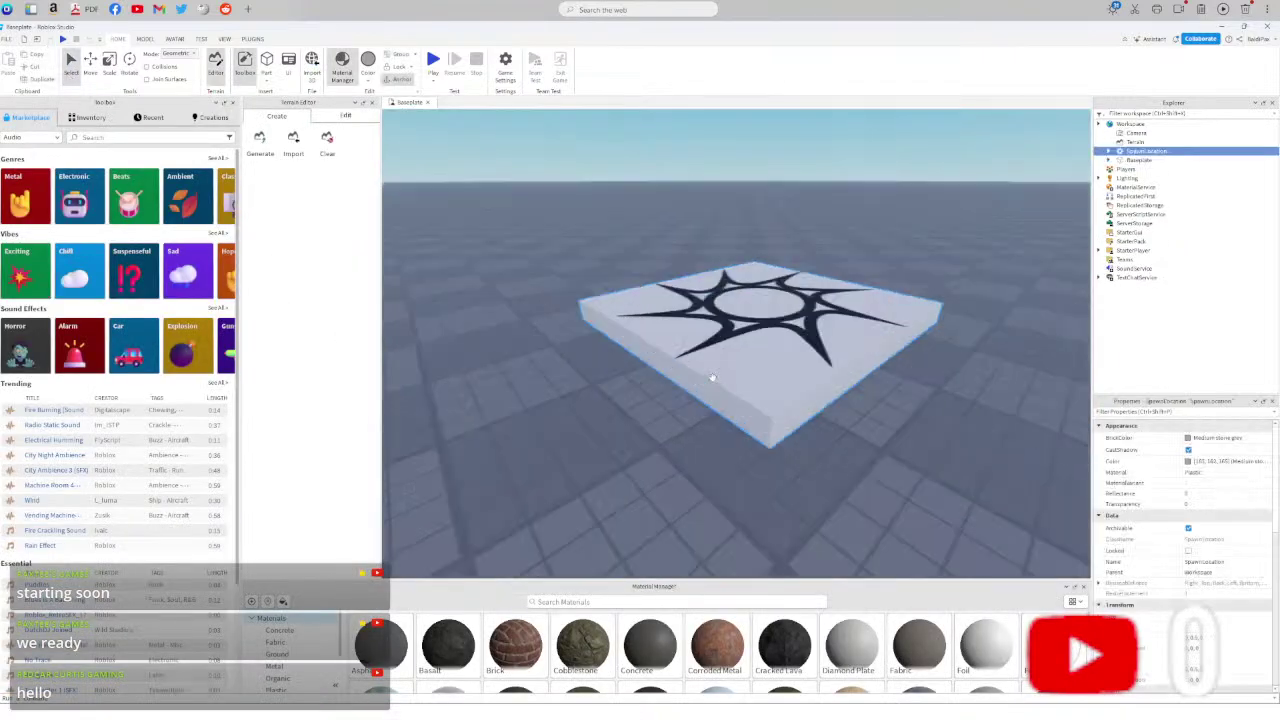
{"action": "right_click_drag", "start_coordinate": [712, 377], "coordinate": [713, 379]}
{"action": "scroll", "coordinate": [713, 379], "scroll_direction": "down", "scroll_amount": 3}
{"action": "scroll", "coordinate": [713, 379], "scroll_direction": "up", "scroll_amount": 3}
{"action": "key", "text": "f"}
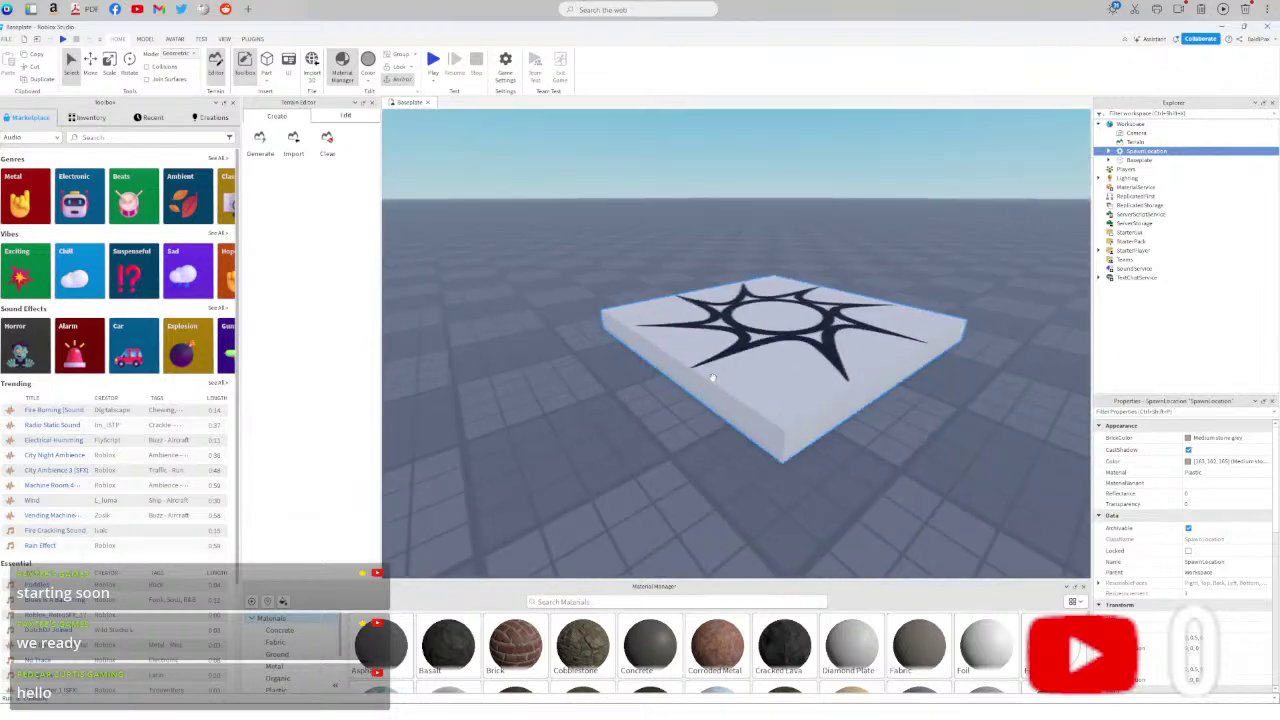
{"action": "key", "text": "Delete"}
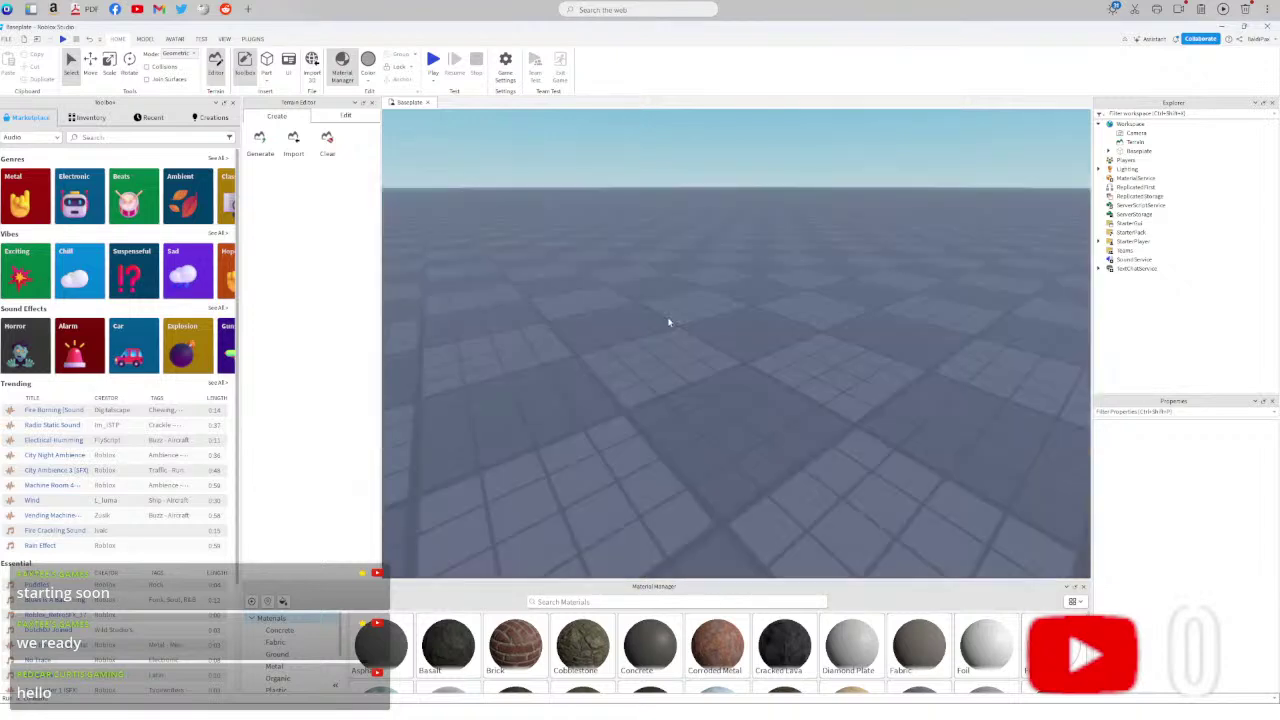
- Insert the Shoulder Pet Template model from the My Models inventory into the workspace
{"action": "scroll", "coordinate": [670, 322], "scroll_direction": "up", "scroll_amount": 3}
{"action": "right_click_drag", "start_coordinate": [669, 322], "coordinate": [669, 322]}
{"action": "right_click_drag", "start_coordinate": [669, 269], "coordinate": [669, 269]}
{"action": "right_click_drag", "start_coordinate": [560, 203], "coordinate": [560, 203]}
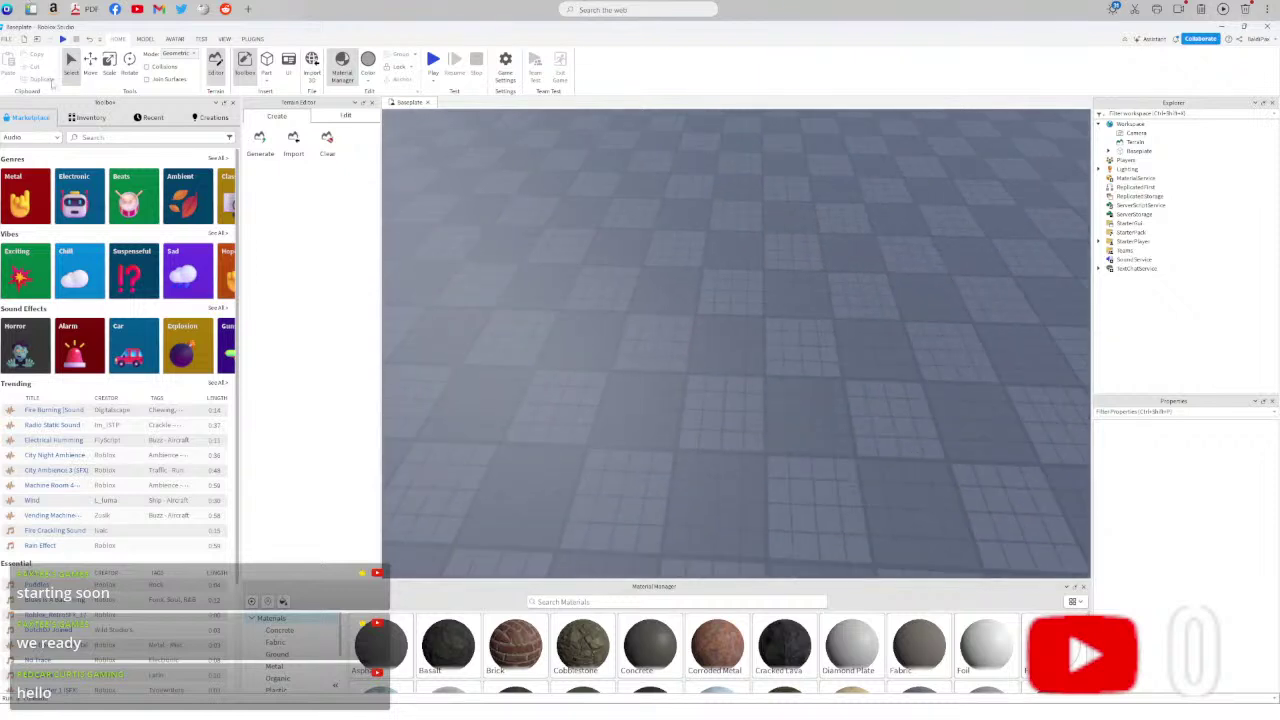
{"action": "left_click", "coordinate": [76, 143]}
{"action": "left_click", "coordinate": [30, 137]}
{"action": "left_click", "coordinate": [30, 137]}
{"action": "left_click", "coordinate": [25, 150]}
{"action": "left_click", "coordinate": [87, 140]}
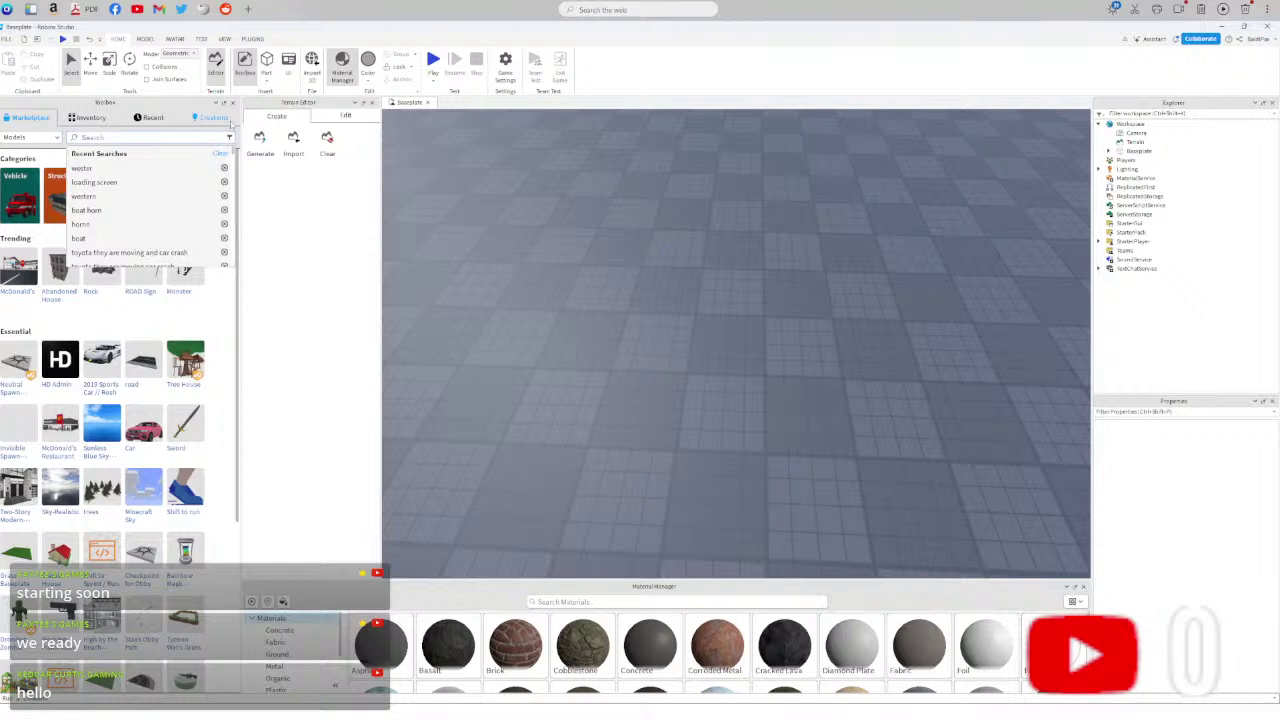
{"action": "left_click", "coordinate": [86, 117]}
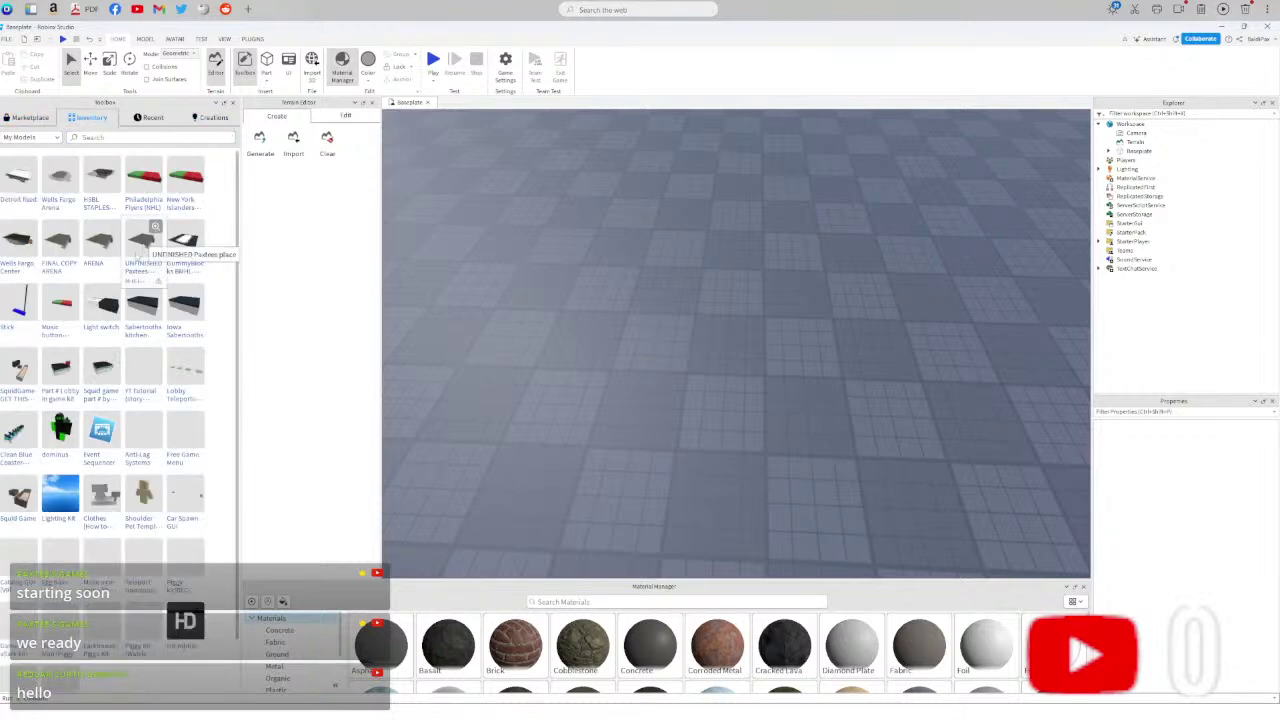
{"action": "scroll", "coordinate": [120, 360], "scroll_direction": "down", "scroll_amount": 1}
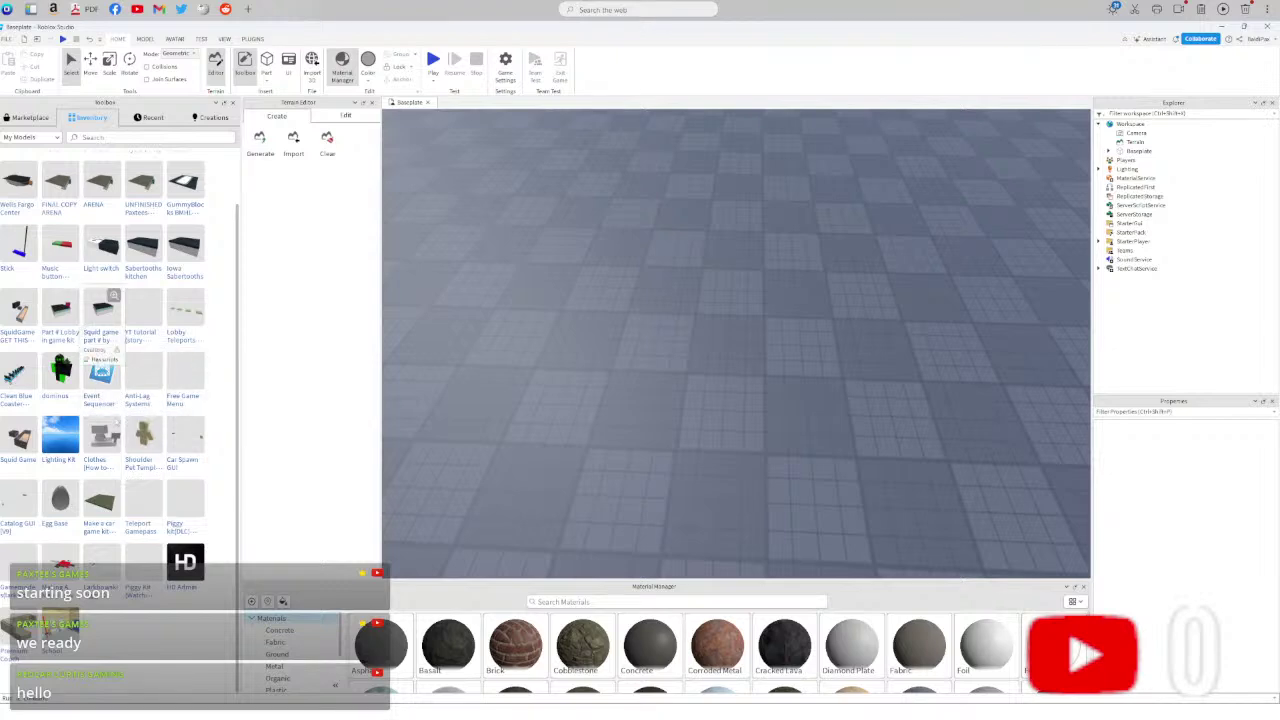
{"action": "left_click", "coordinate": [143, 440]}
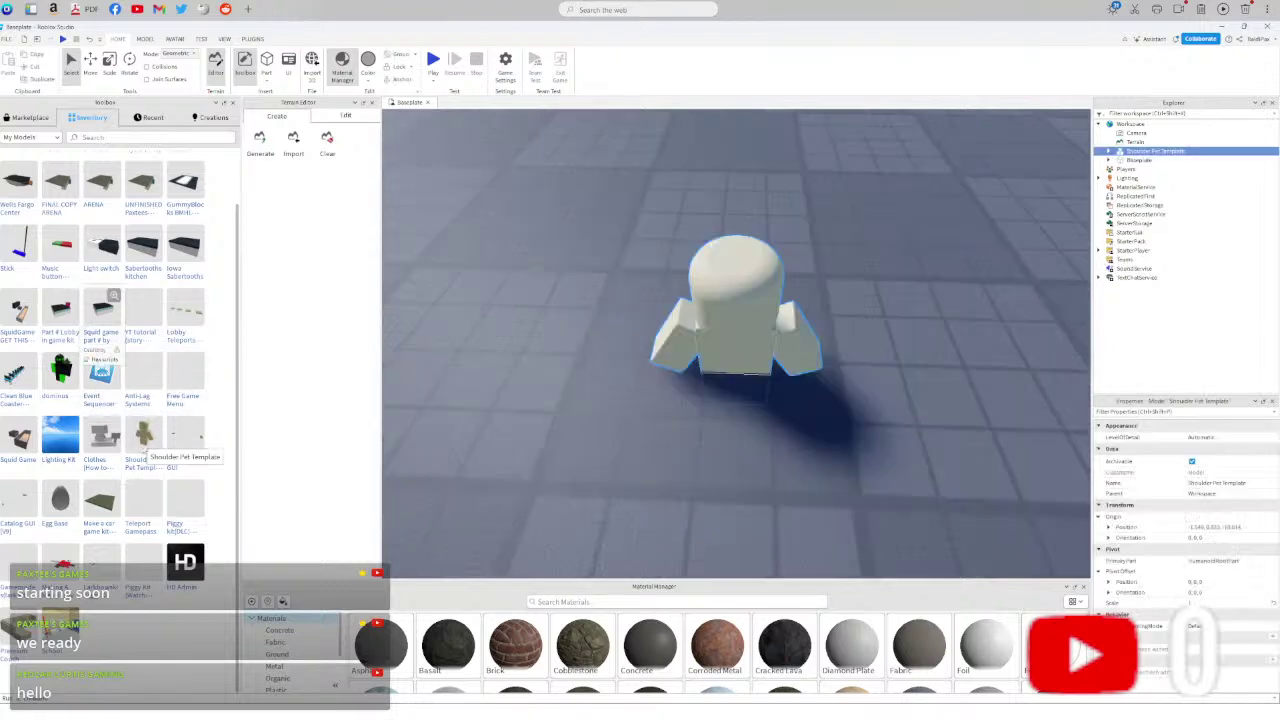
- Move the Shoulder Pet Template to another spot on the baseplate
{"action": "left_click_drag", "start_coordinate": [727, 292], "coordinate": [623, 457]}
{"action": "right_click_drag", "start_coordinate": [623, 457], "coordinate": [625, 454]}
{"action": "scroll", "coordinate": [625, 455], "scroll_direction": "down", "scroll_amount": 4}
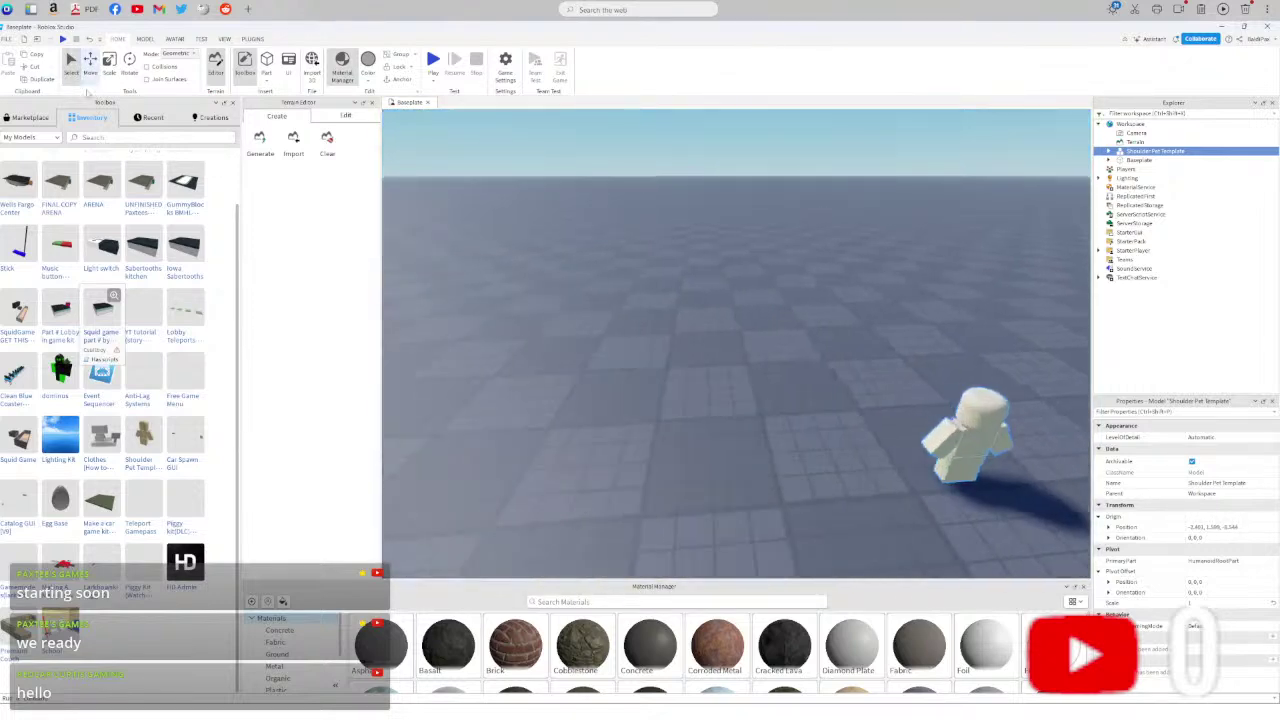
- Try the Noob NPC marketplace model beside the shoulder pet template, and delete it again
{"action": "left_click", "coordinate": [36, 118]}
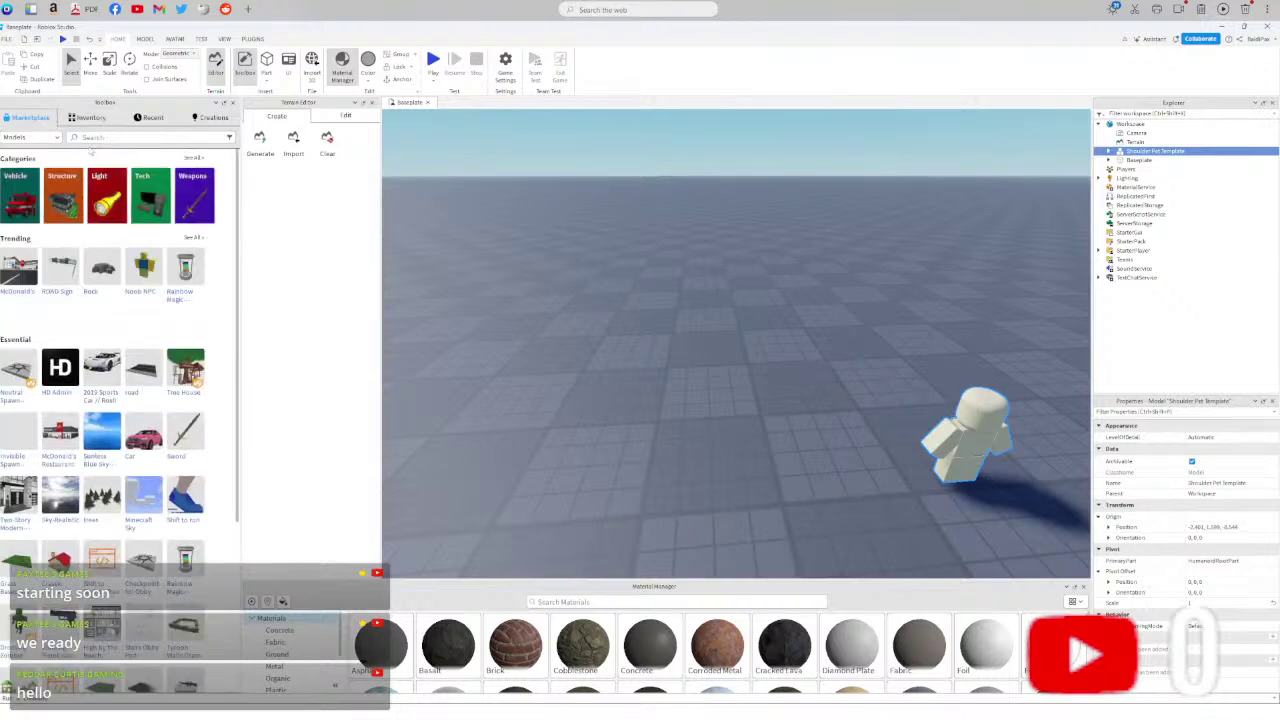
{"action": "left_click", "coordinate": [145, 265]}
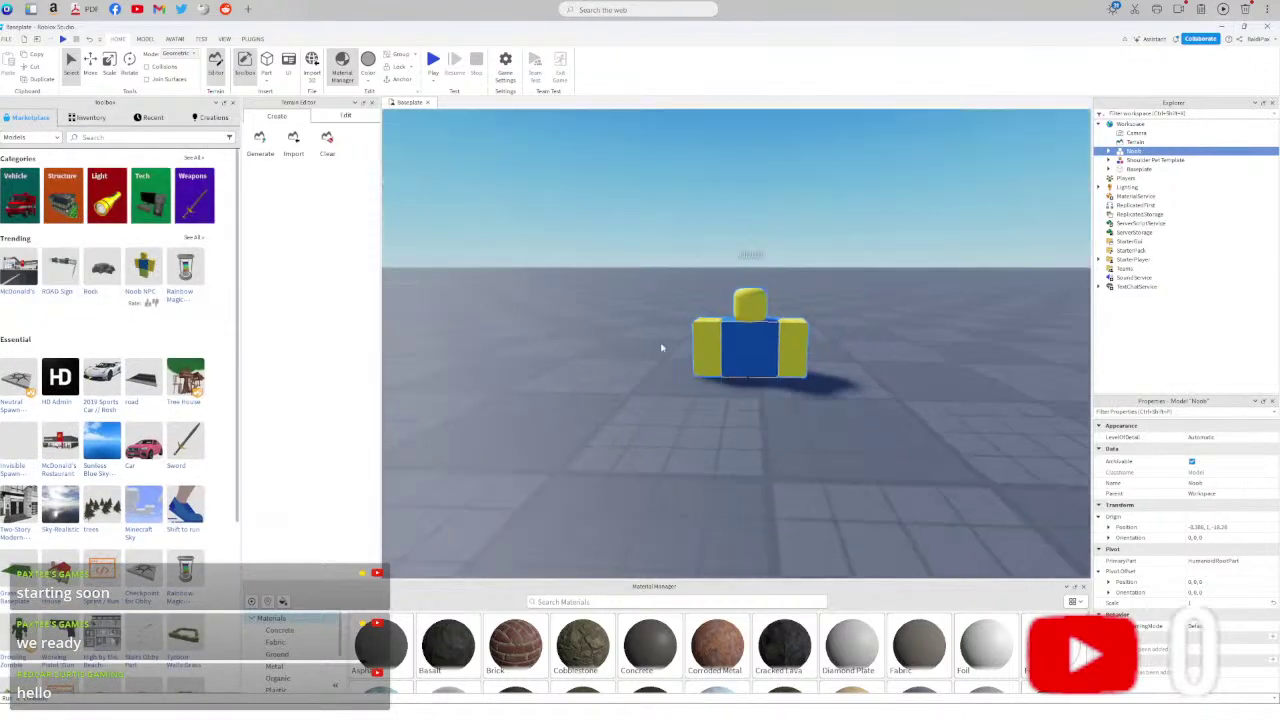
{"action": "left_click_drag", "start_coordinate": [728, 463], "coordinate": [794, 426]}
{"action": "key", "text": "w"}
{"action": "key", "text": "d"}
{"action": "key", "text": "Delete"}
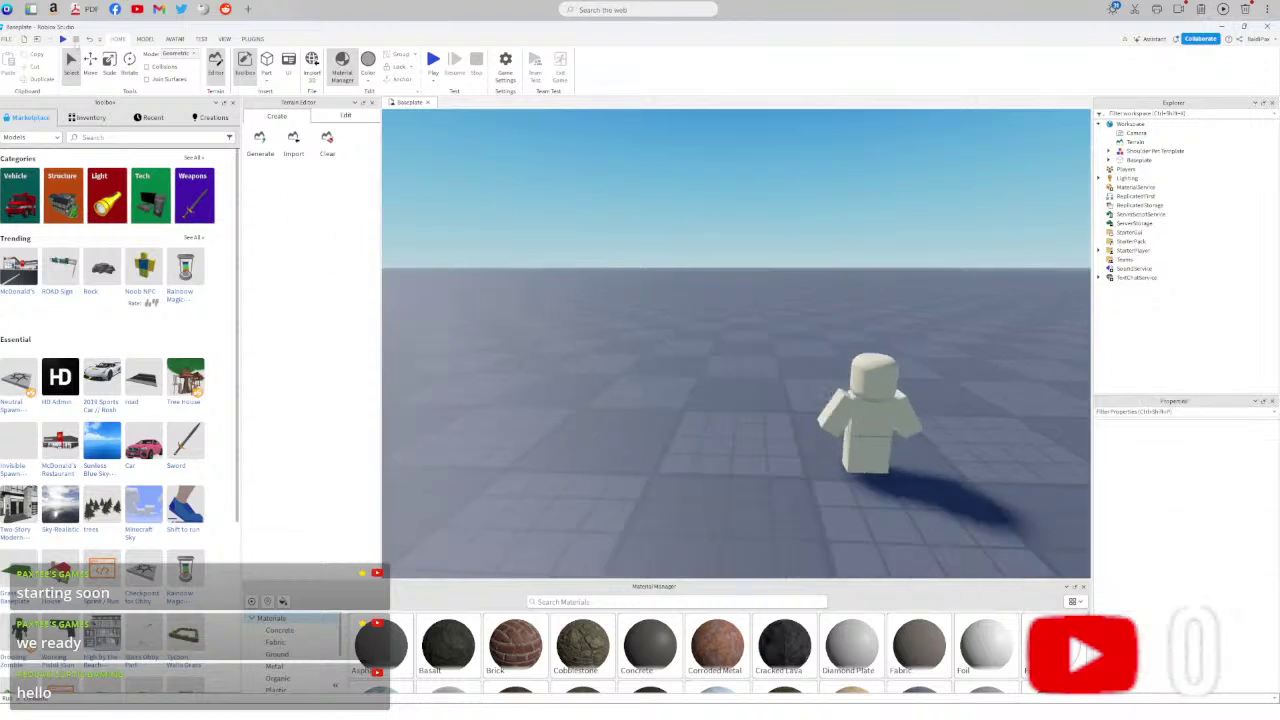
- Select the Shoulder Pet Template and briefly check its contents in the model hierarchy
{"action": "left_click", "coordinate": [252, 39]}
{"action": "left_click", "coordinate": [224, 39]}
{"action": "left_click", "coordinate": [119, 38]}
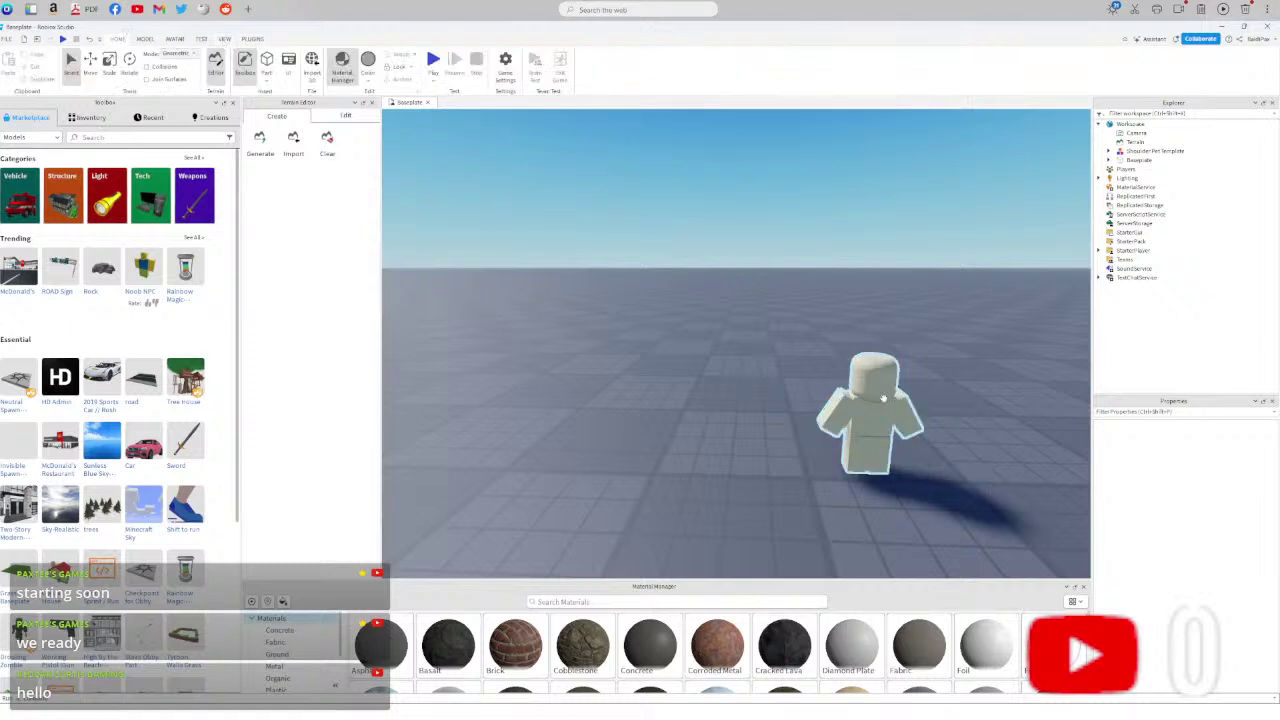
{"action": "left_click", "coordinate": [866, 397]}
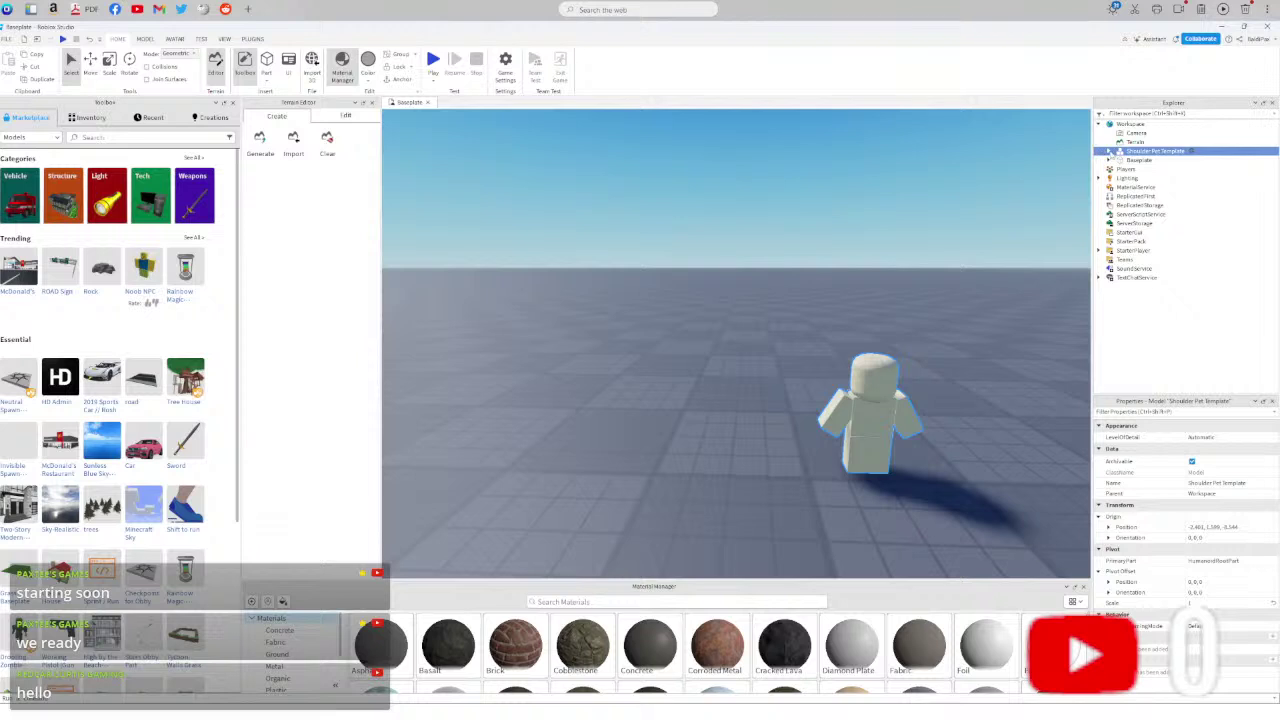
{"action": "left_click", "coordinate": [1110, 151]}
{"action": "left_click", "coordinate": [1110, 151]}
- Try loading an avatar with the Load Character plugin by entering the player's username, and close the plugin without spawning it
{"action": "left_click", "coordinate": [253, 39]}
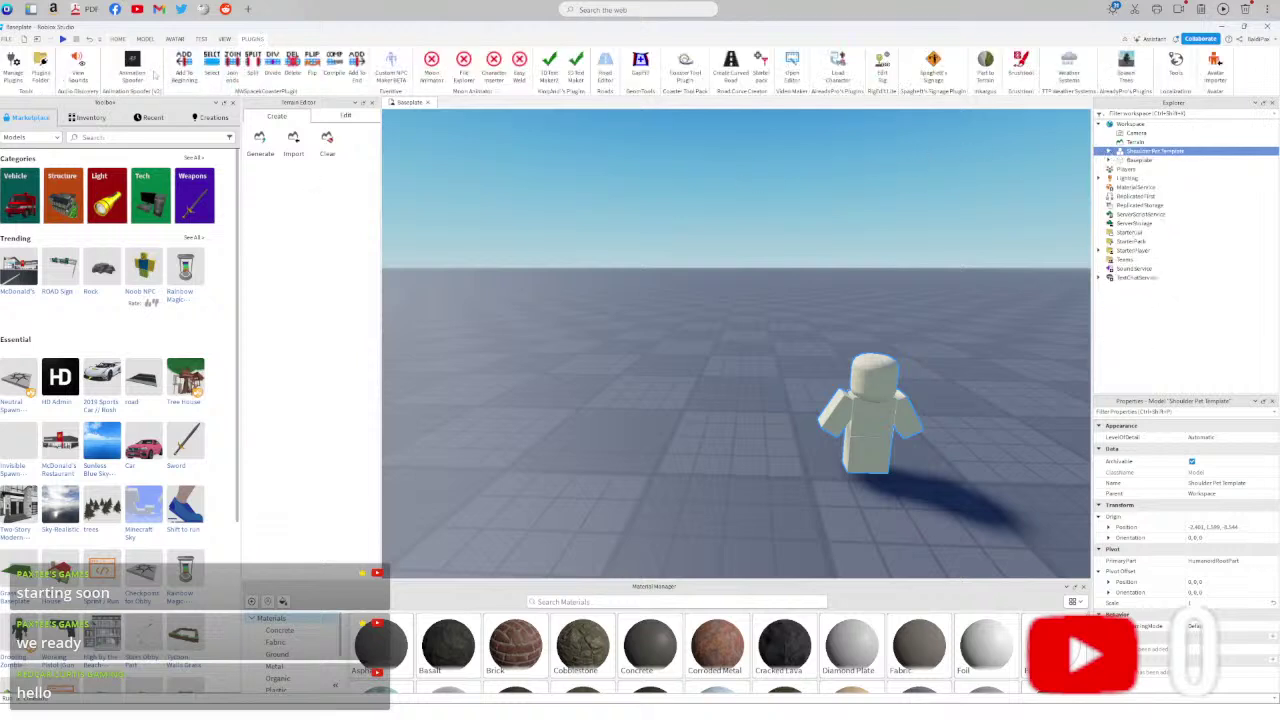
{"action": "left_click", "coordinate": [838, 64]}
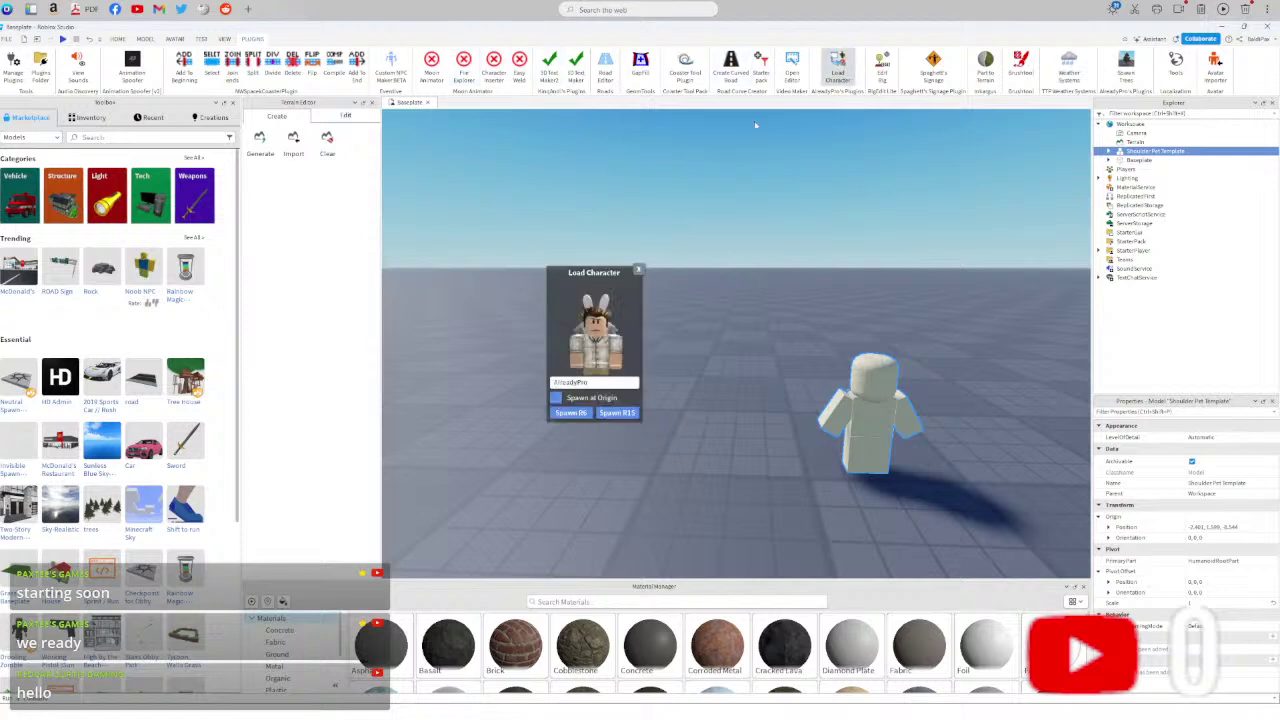
{"action": "type", "text": "BuildPox"}
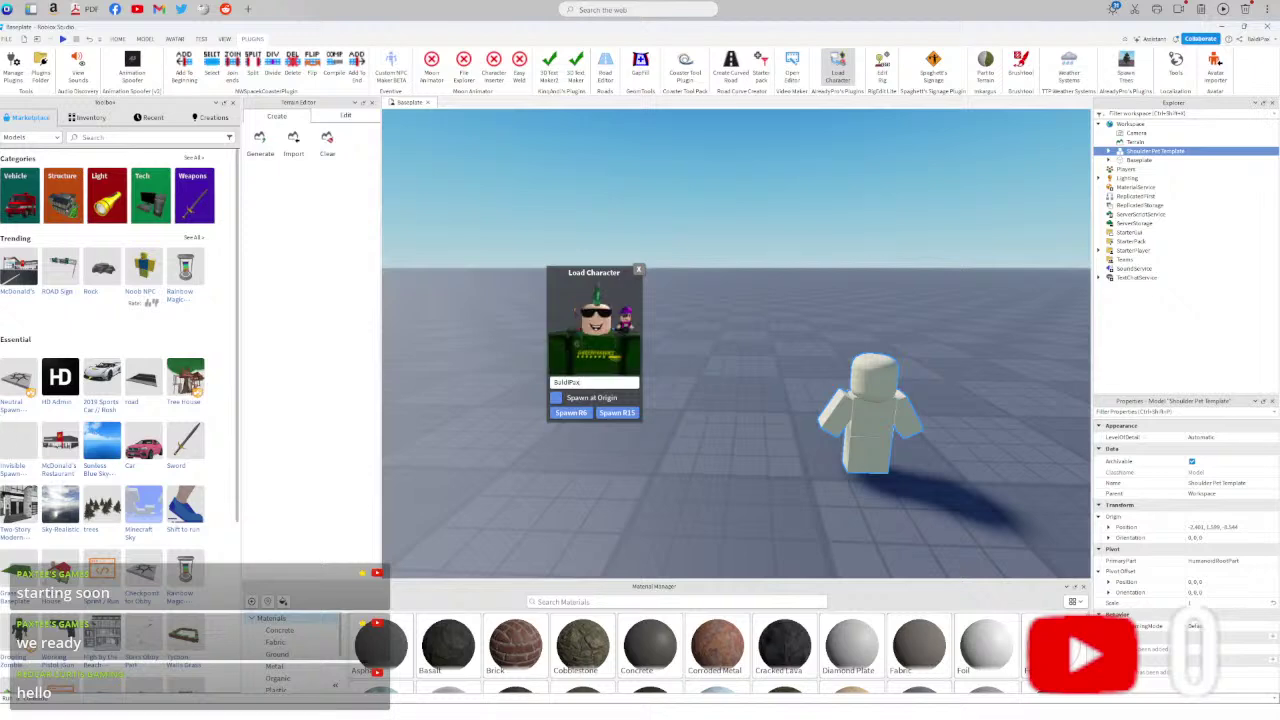
{"action": "left_click", "coordinate": [638, 271]}
- Switch to Chrome, leave the full-screen video, and open the Avatar Editor on the Roblox website in a new tab
{"action": "key", "text": "super"}
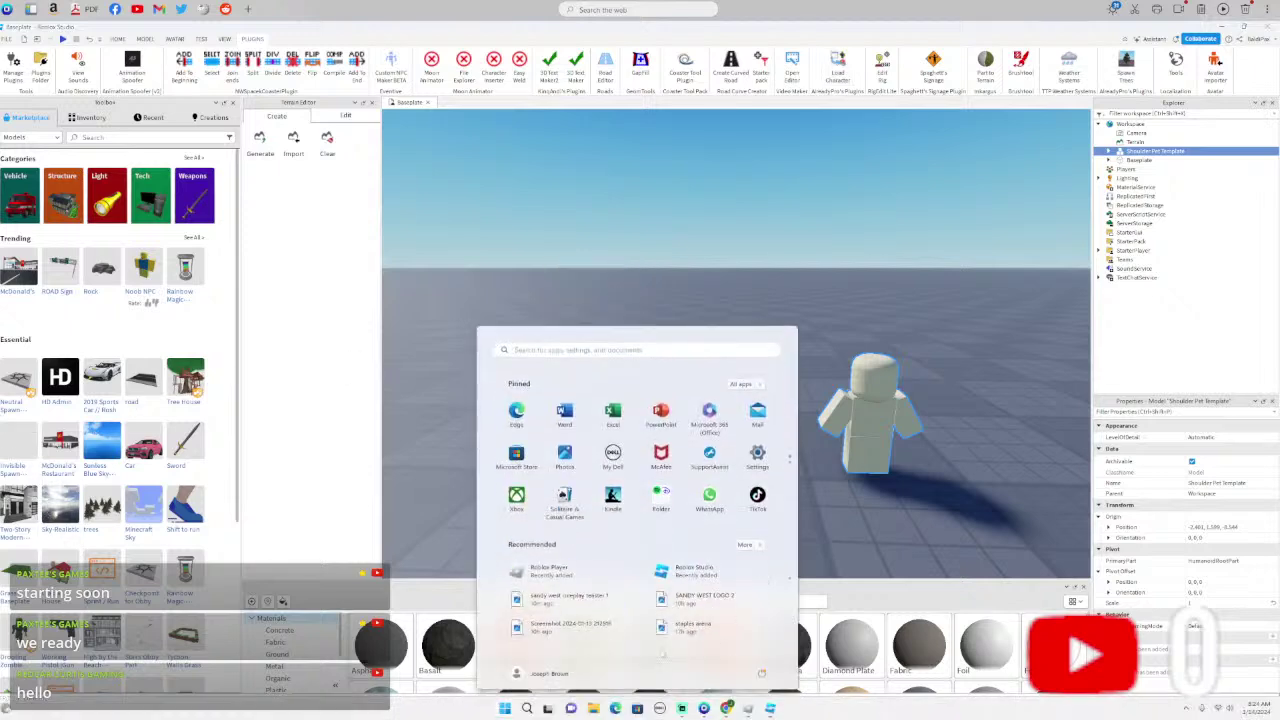
{"action": "left_click", "coordinate": [727, 708]}
{"action": "key", "text": "Escape"}
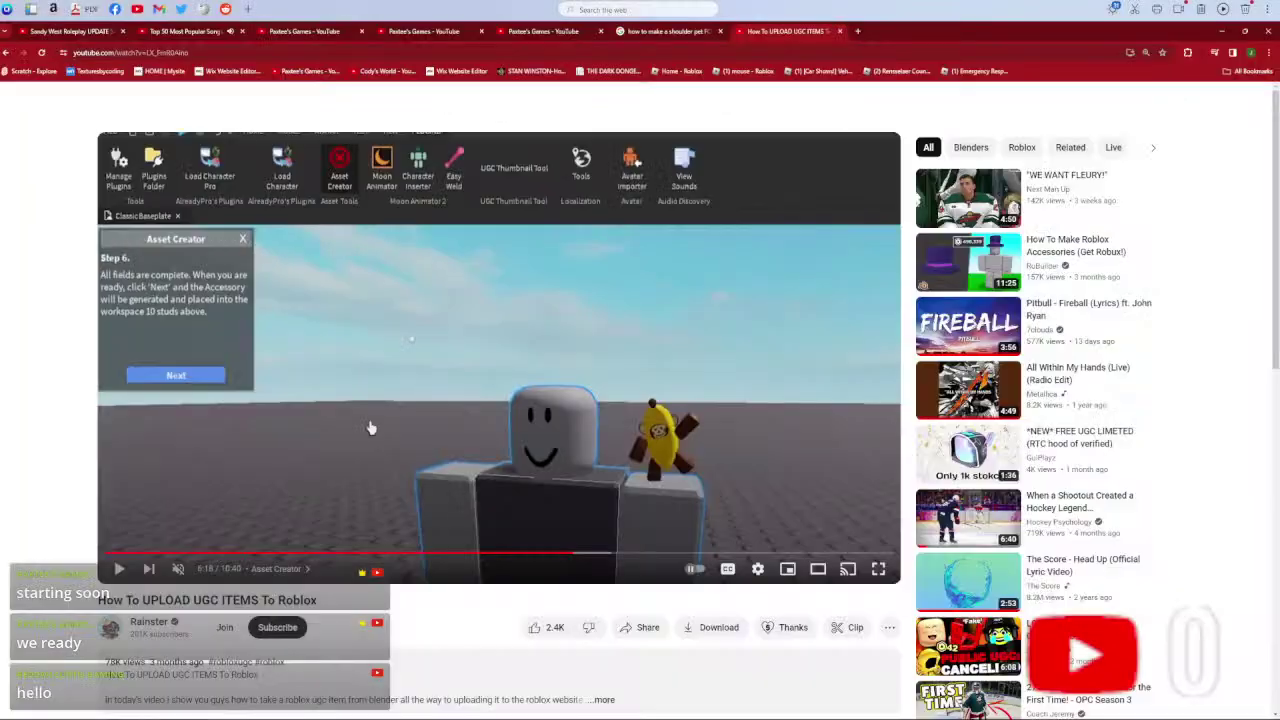
{"action": "left_click", "coordinate": [557, 33]}
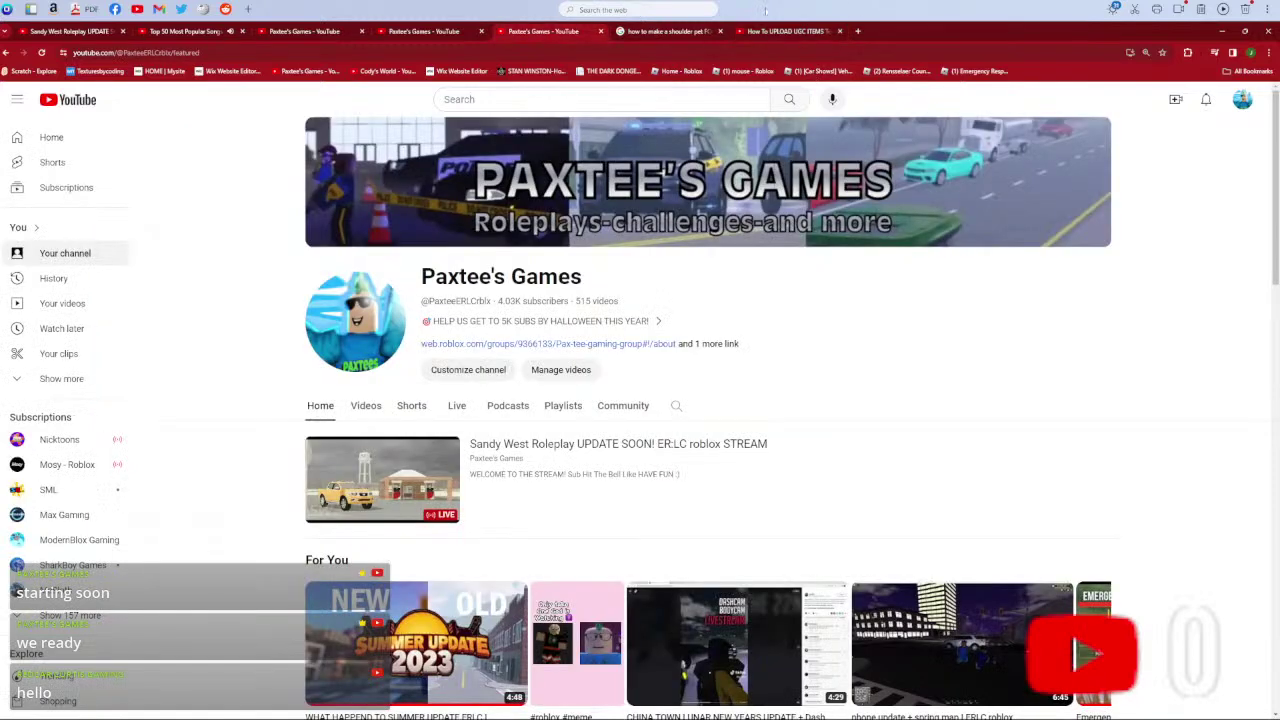
{"action": "left_click", "coordinate": [856, 31]}
{"action": "left_click", "coordinate": [680, 71]}
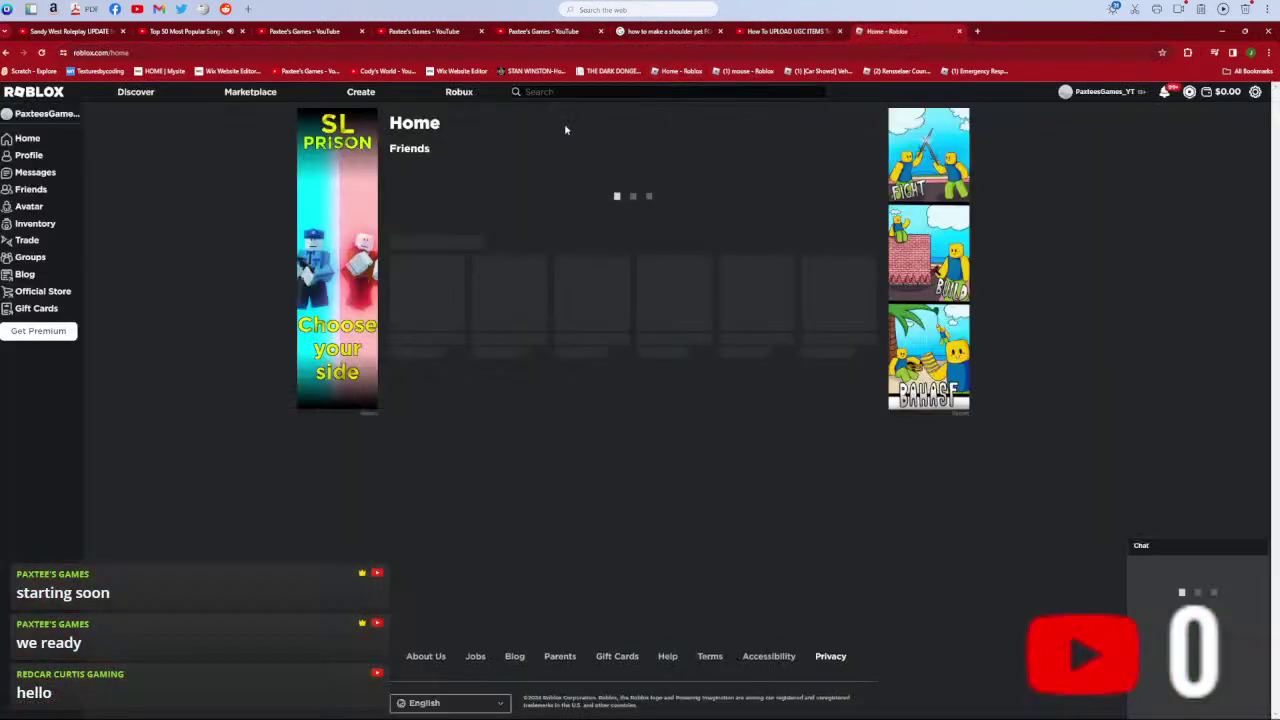
{"action": "left_click", "coordinate": [29, 208]}
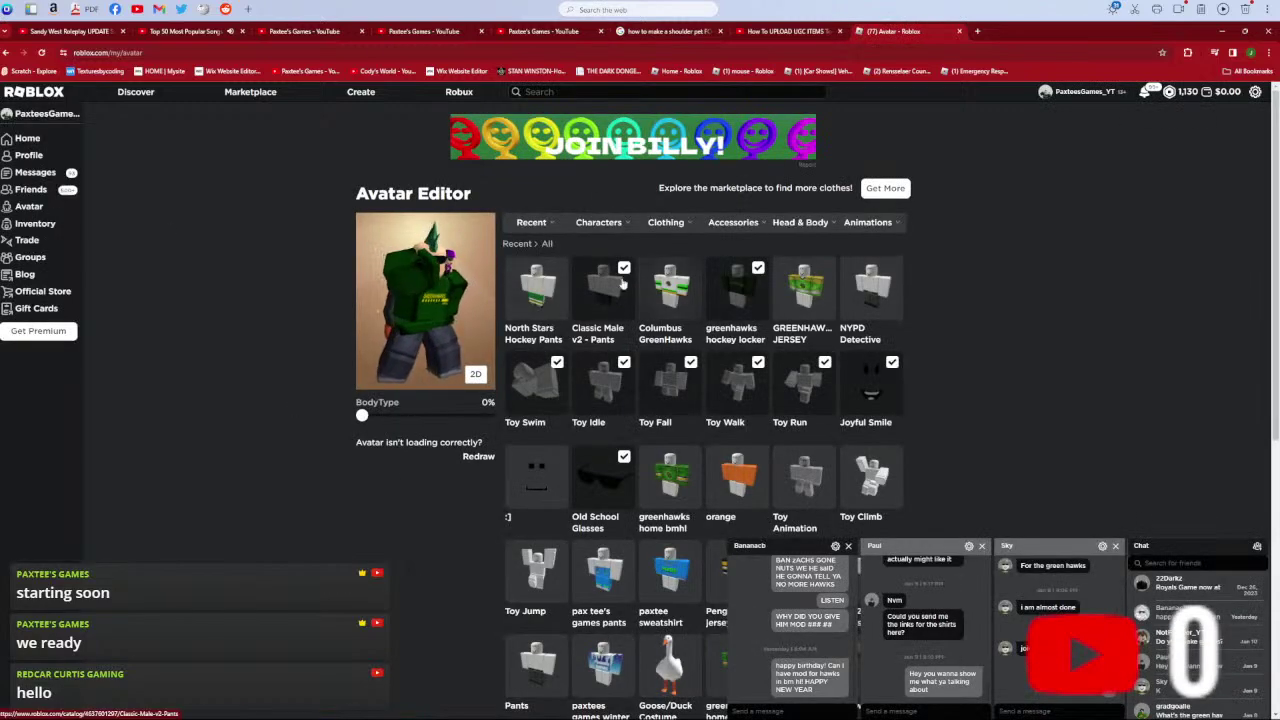
- Dress the avatar in the paxtee sweatshirt and the pax tee's games pants, checking the other recent items
{"action": "scroll", "coordinate": [680, 478], "scroll_direction": "down", "scroll_amount": 1}
{"action": "left_click", "coordinate": [680, 478]}
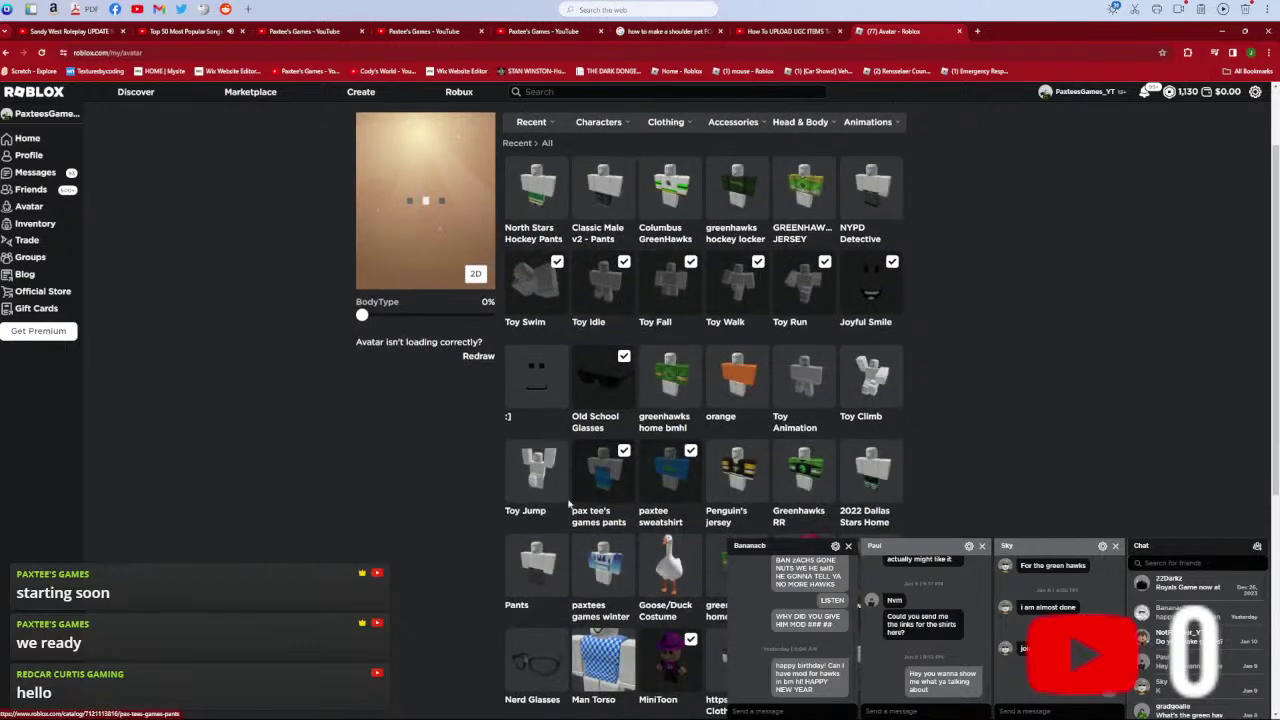
{"action": "scroll", "coordinate": [630, 385], "scroll_direction": "down", "scroll_amount": 4}
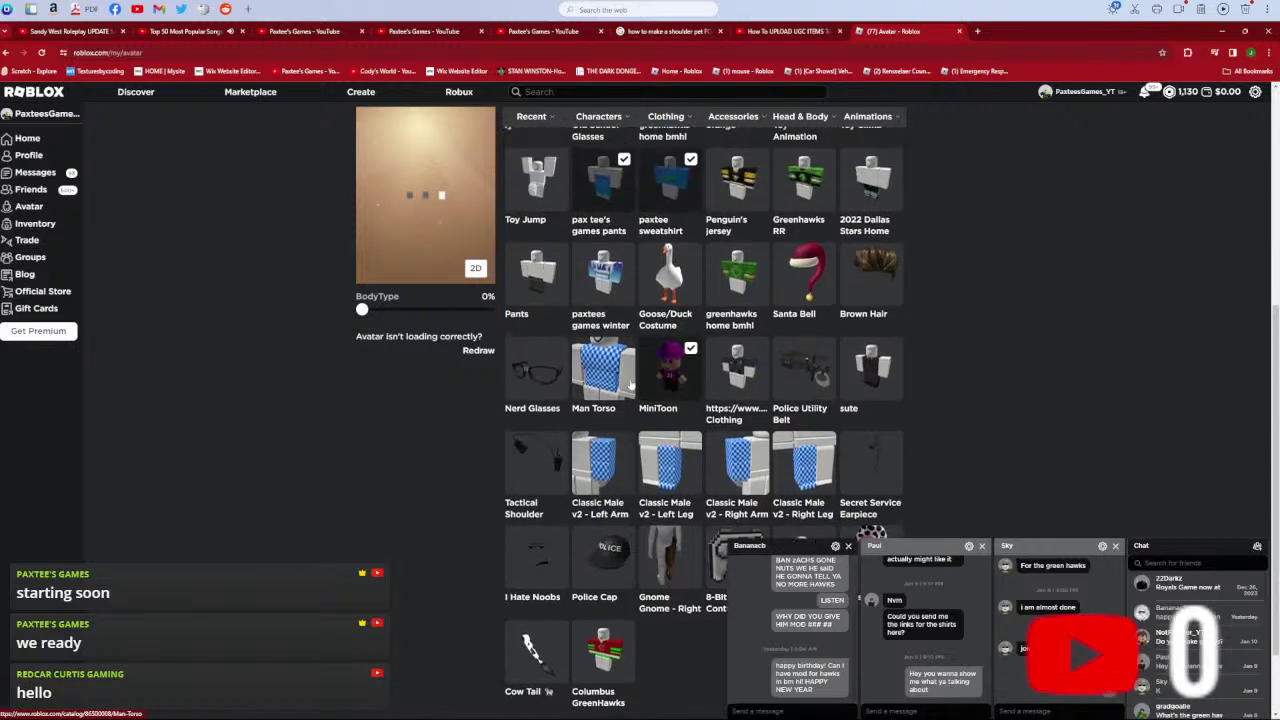
{"action": "scroll", "coordinate": [630, 385], "scroll_direction": "up", "scroll_amount": 5}
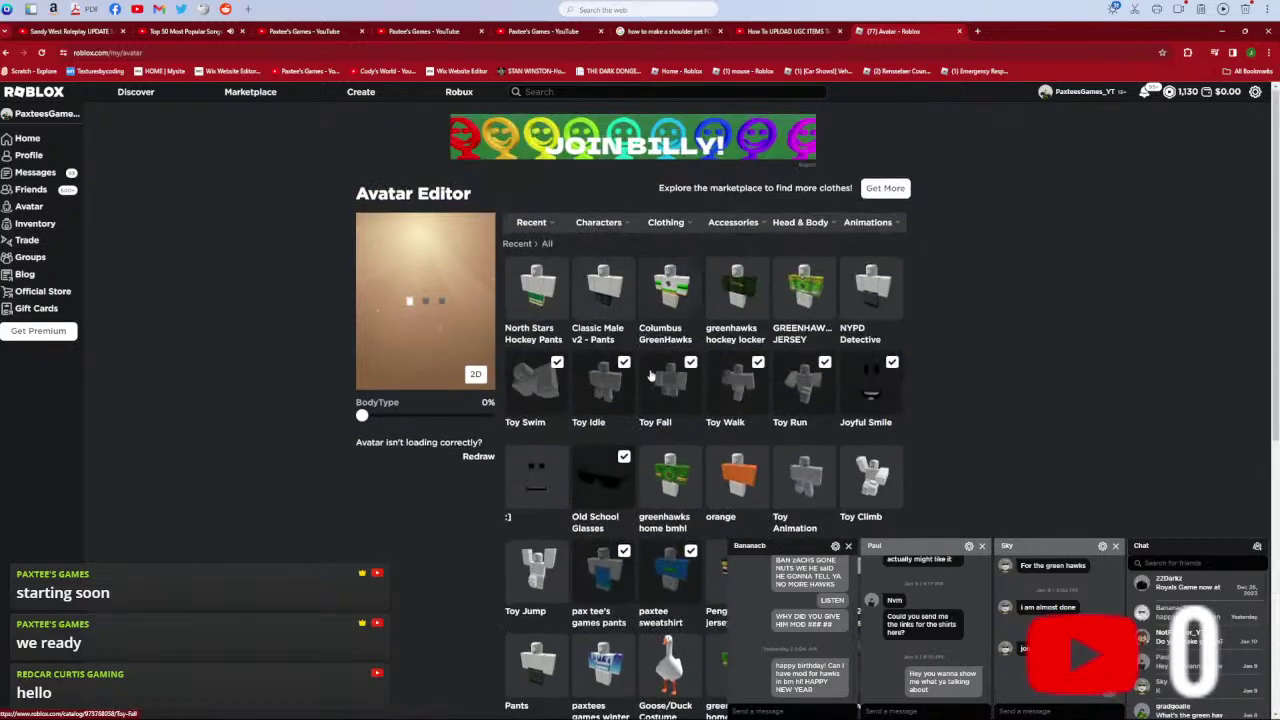
{"action": "scroll", "coordinate": [656, 437], "scroll_direction": "down", "scroll_amount": 1}
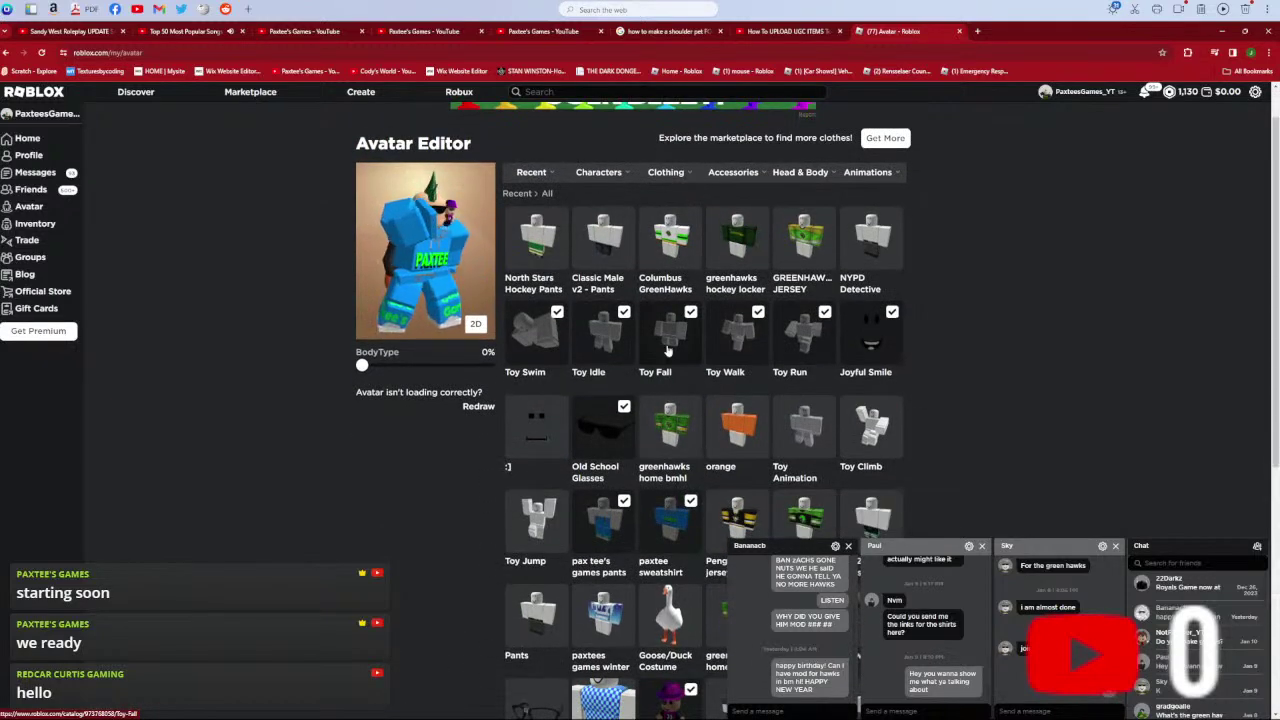
- Change the avatar's face to ":]" and take off the Old School Glasses, checking the hair and left arm items
{"action": "left_click", "coordinate": [519, 432]}
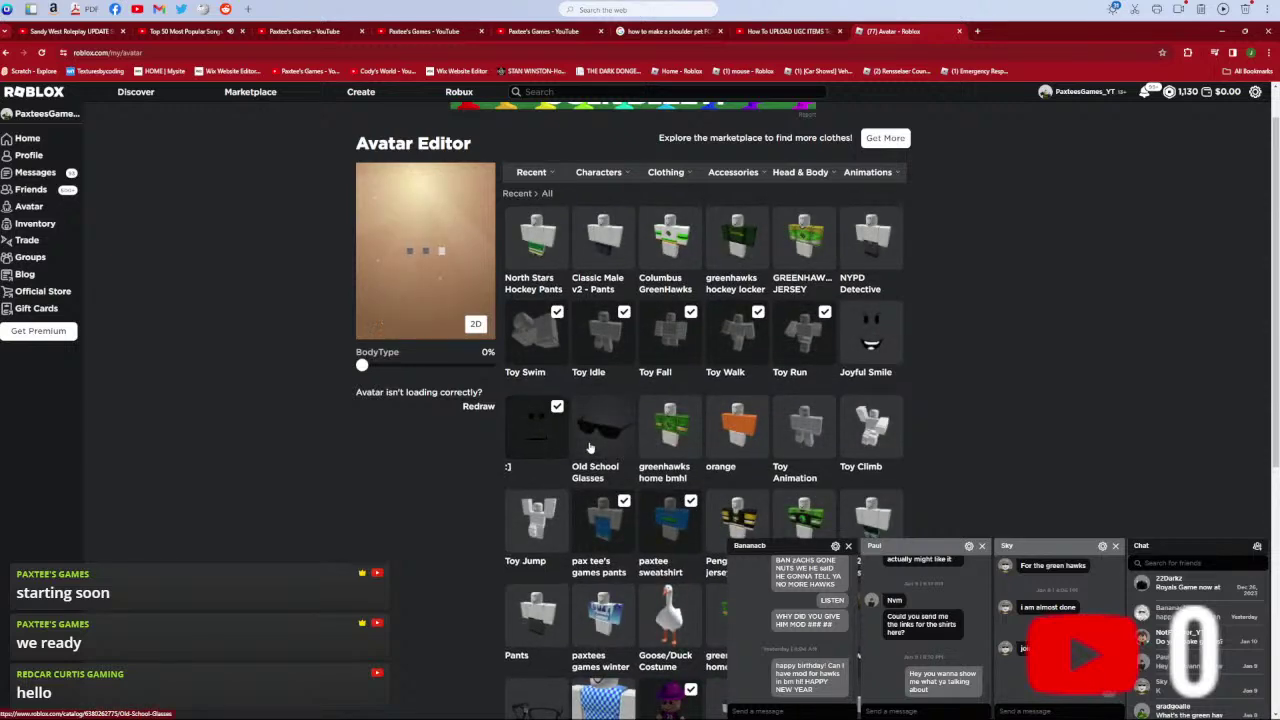
{"action": "scroll", "coordinate": [674, 375], "scroll_direction": "down", "scroll_amount": 2}
{"action": "scroll", "coordinate": [674, 375], "scroll_direction": "down", "scroll_amount": 2}
{"action": "scroll", "coordinate": [600, 420], "scroll_direction": "up", "scroll_amount": 4}
{"action": "scroll", "coordinate": [535, 465], "scroll_direction": "down", "scroll_amount": 1}
{"action": "scroll", "coordinate": [535, 465], "scroll_direction": "up", "scroll_amount": 1}
{"action": "mouse_move", "coordinate": [780, 228]}
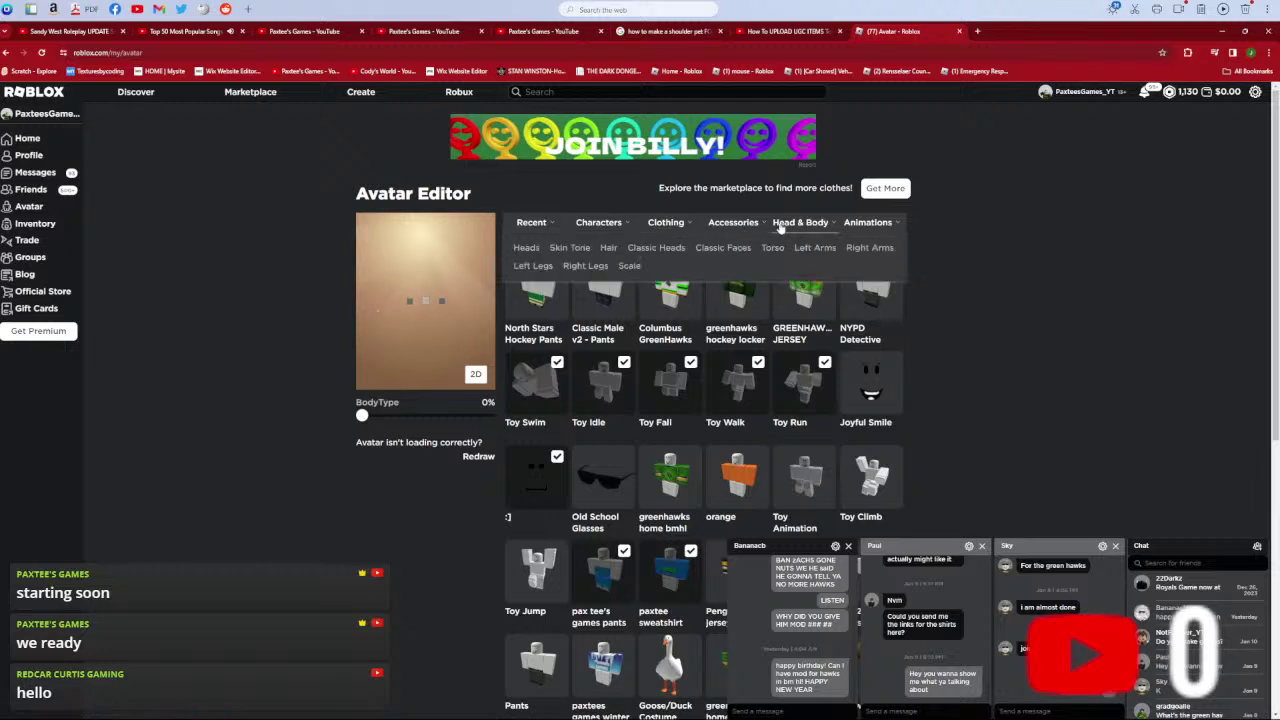
{"action": "left_click", "coordinate": [609, 248]}
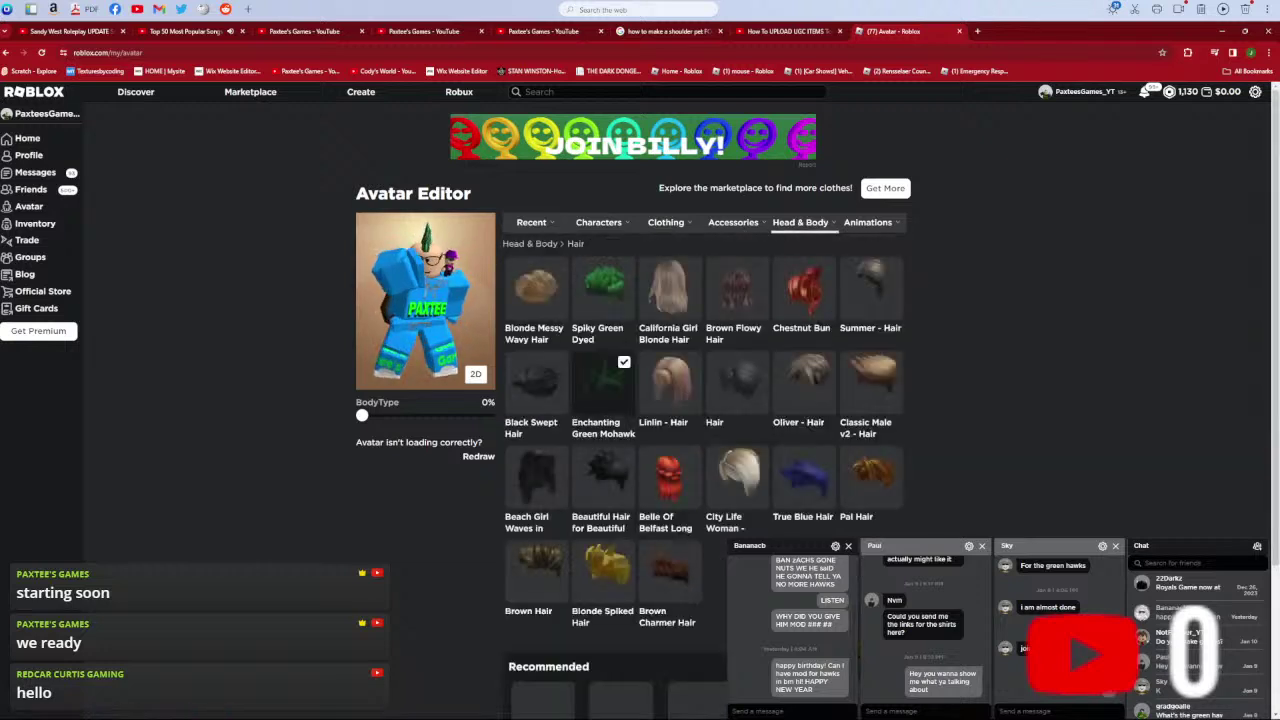
{"action": "mouse_move", "coordinate": [795, 226]}
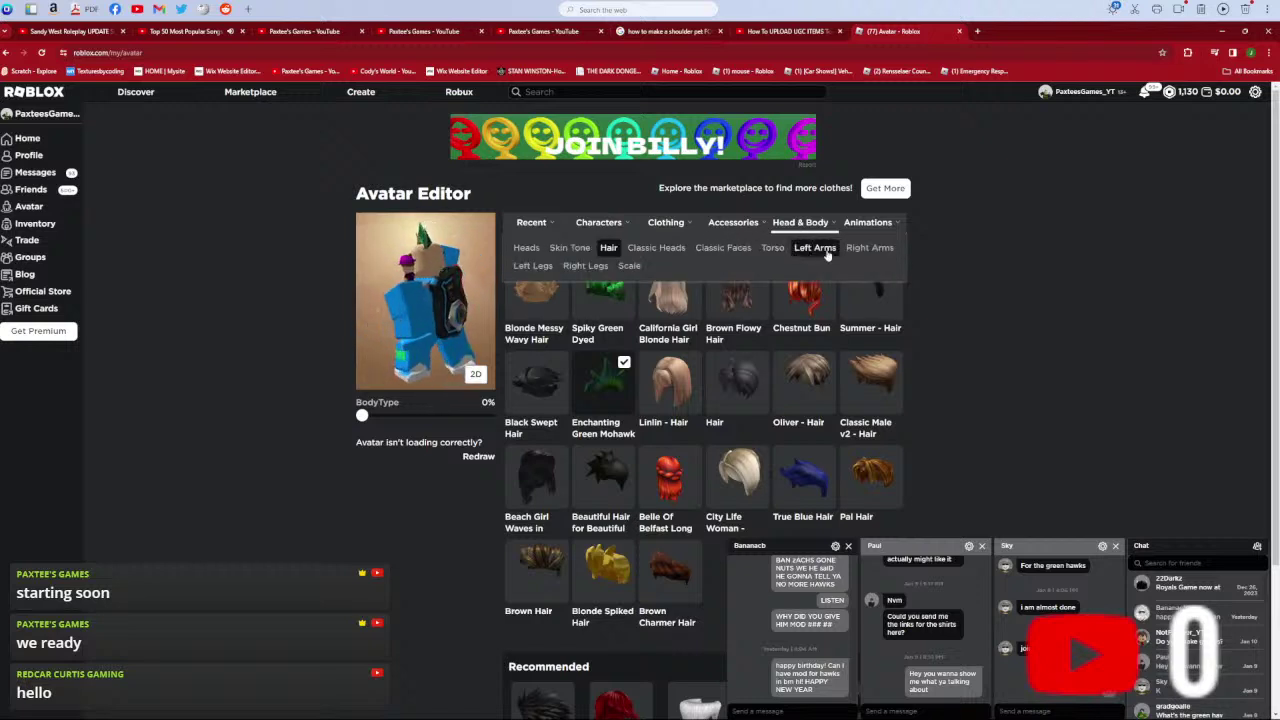
{"action": "left_click", "coordinate": [816, 249]}
{"action": "mouse_move", "coordinate": [800, 224]}
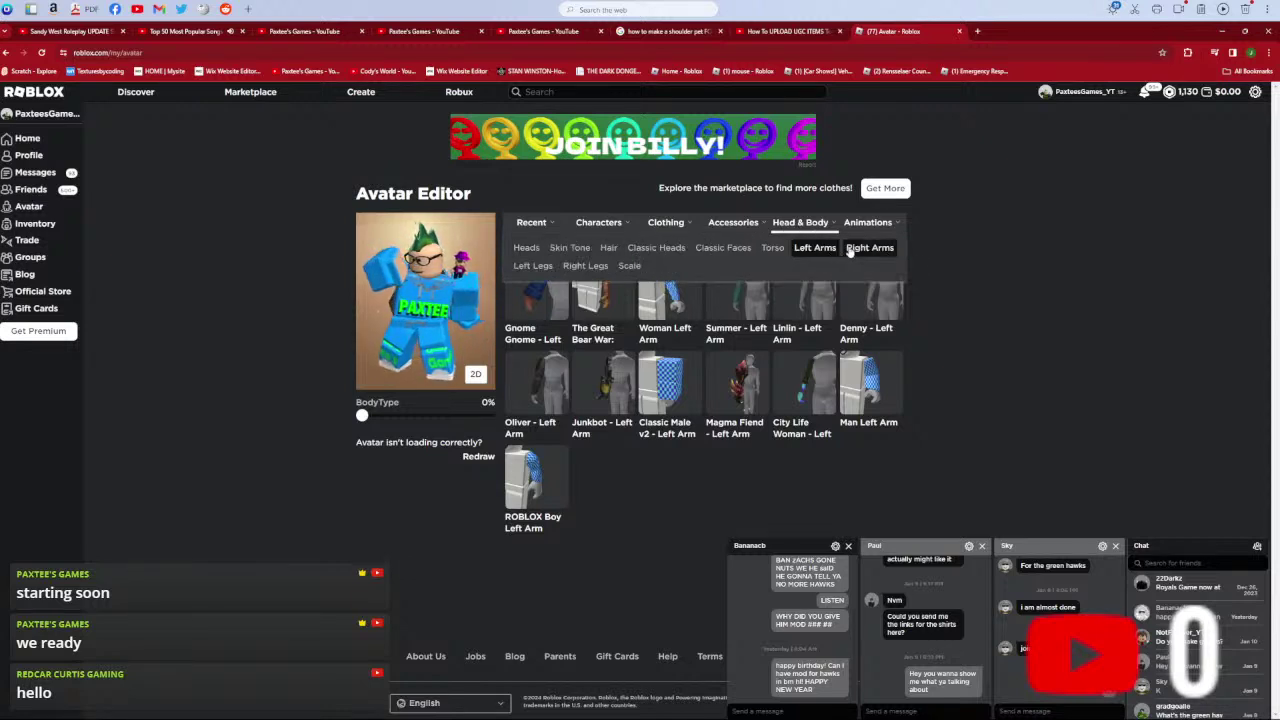
- Remove the MiniToon shoulder accessory and the Emergency Response back accessory from the avatar
{"action": "mouse_move", "coordinate": [733, 222]}
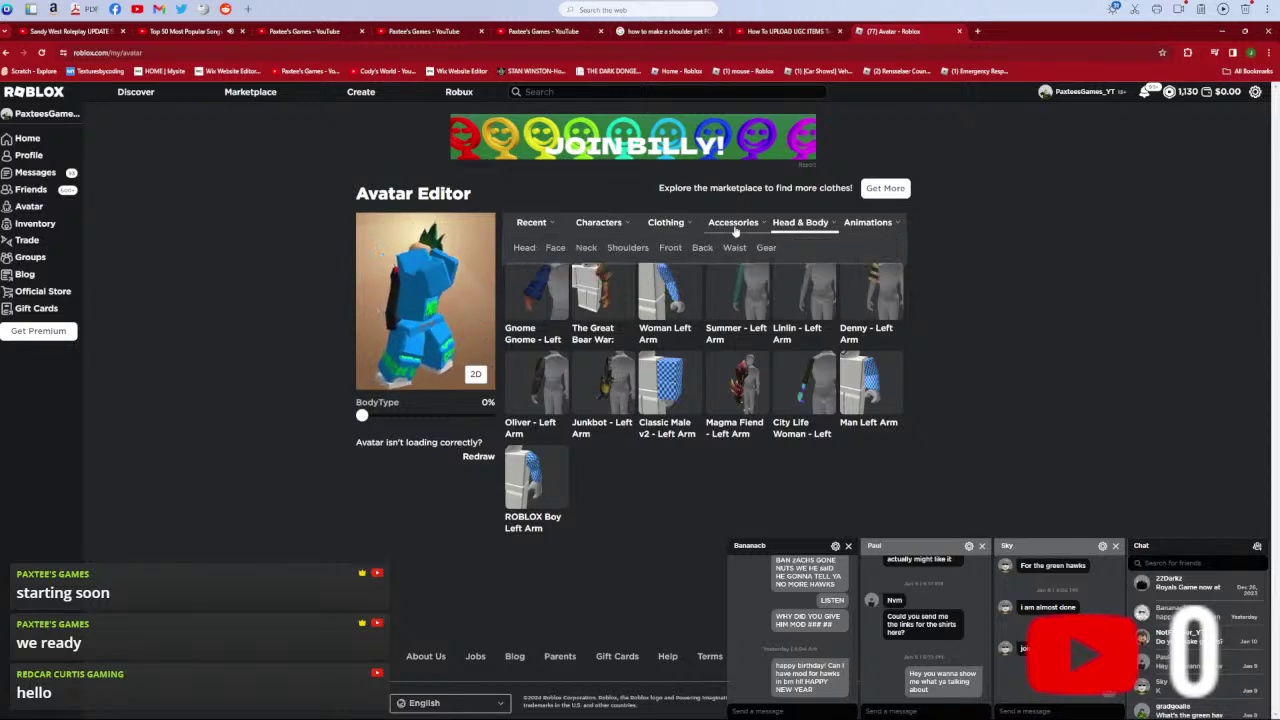
{"action": "left_click", "coordinate": [627, 248]}
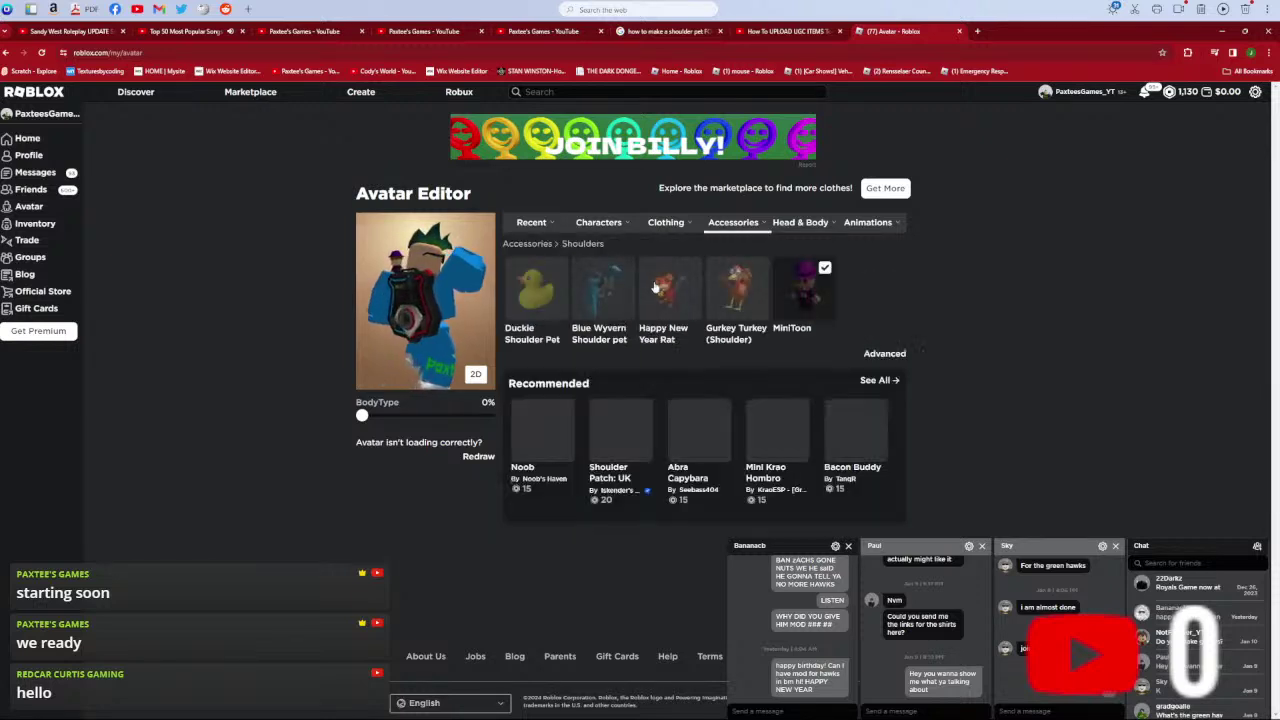
{"action": "mouse_move", "coordinate": [746, 230]}
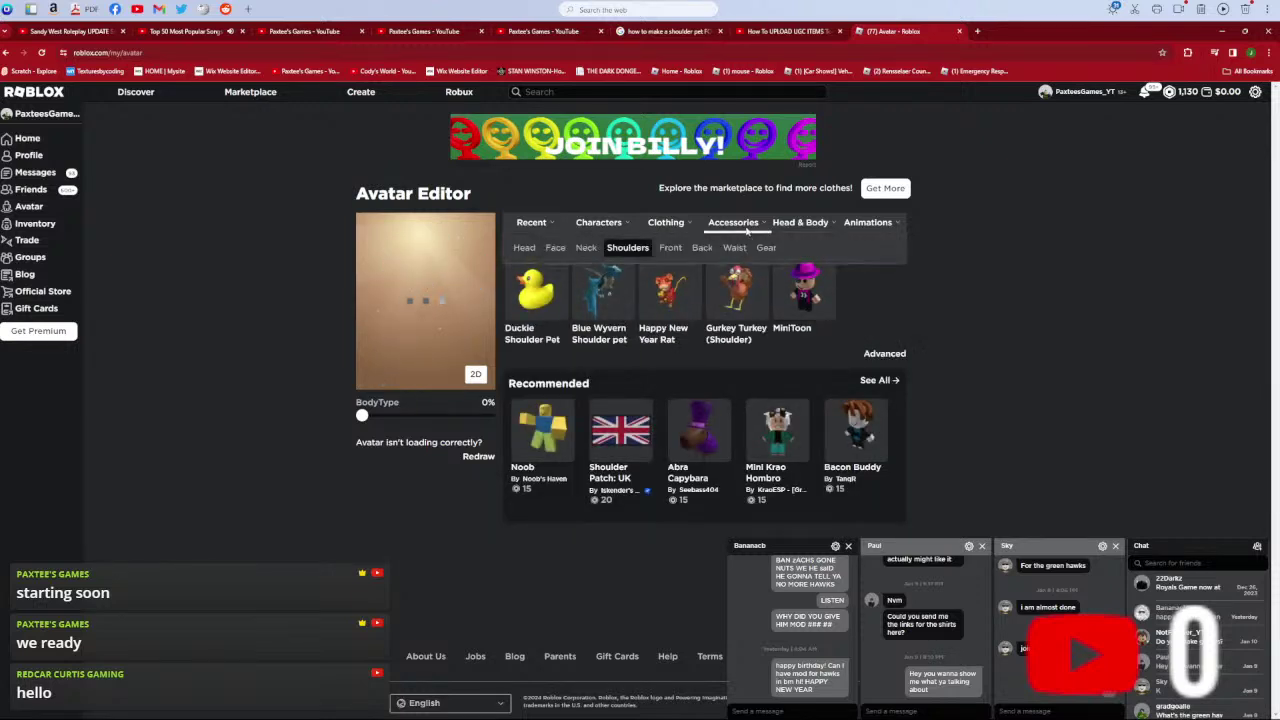
{"action": "left_click", "coordinate": [702, 248]}
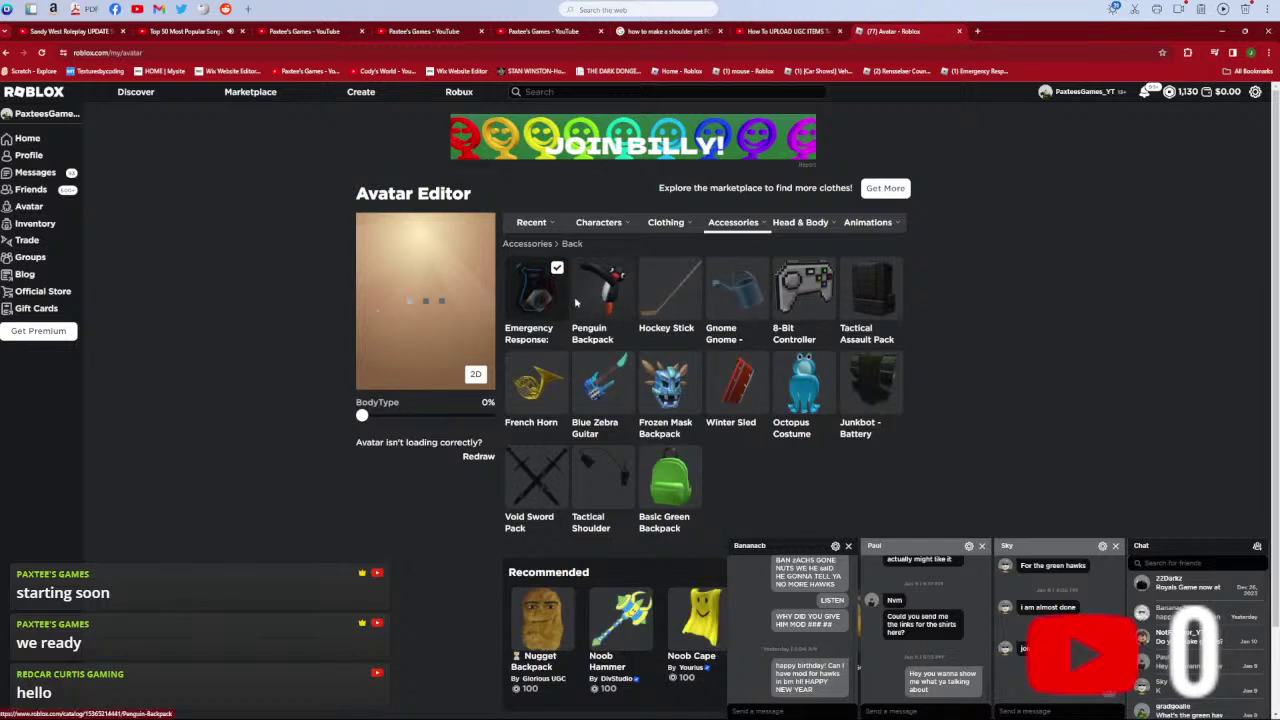
{"action": "left_click", "coordinate": [581, 298]}
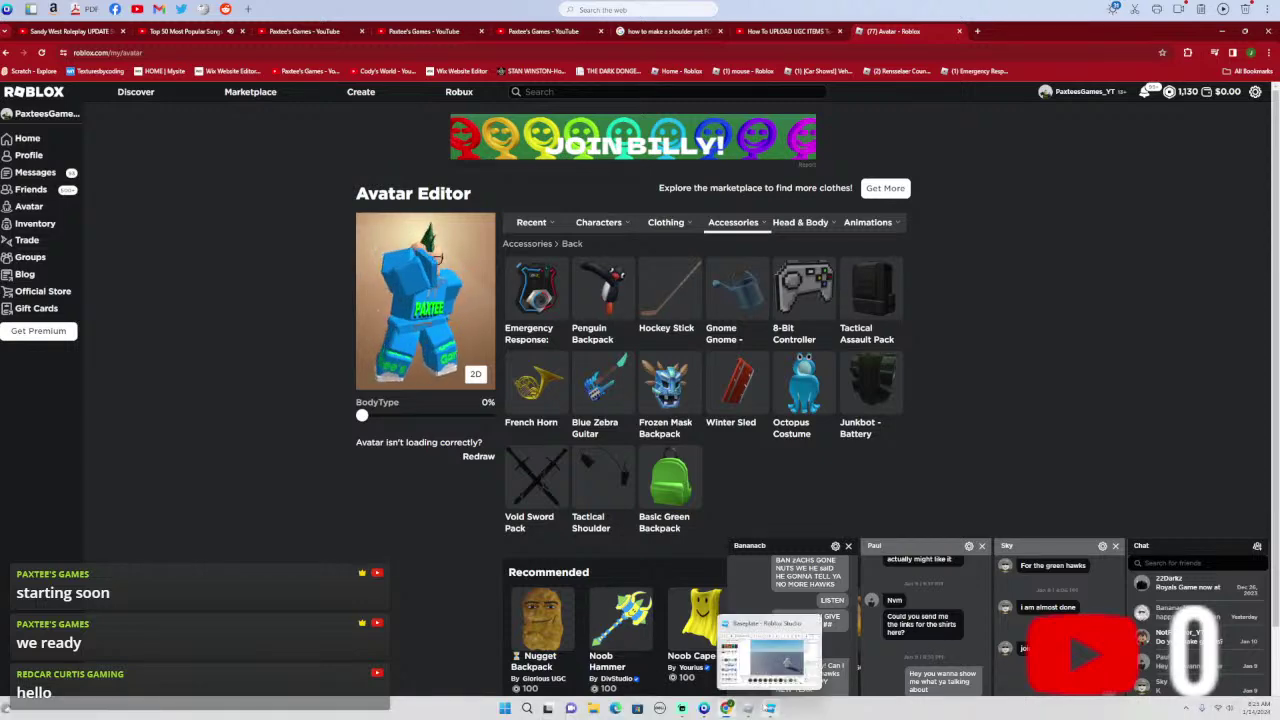
- Switch to Roblox Studio and spawn the avatar as an R6 rig with the Load Character plugin, entering the player's username
{"action": "left_click", "coordinate": [770, 708]}
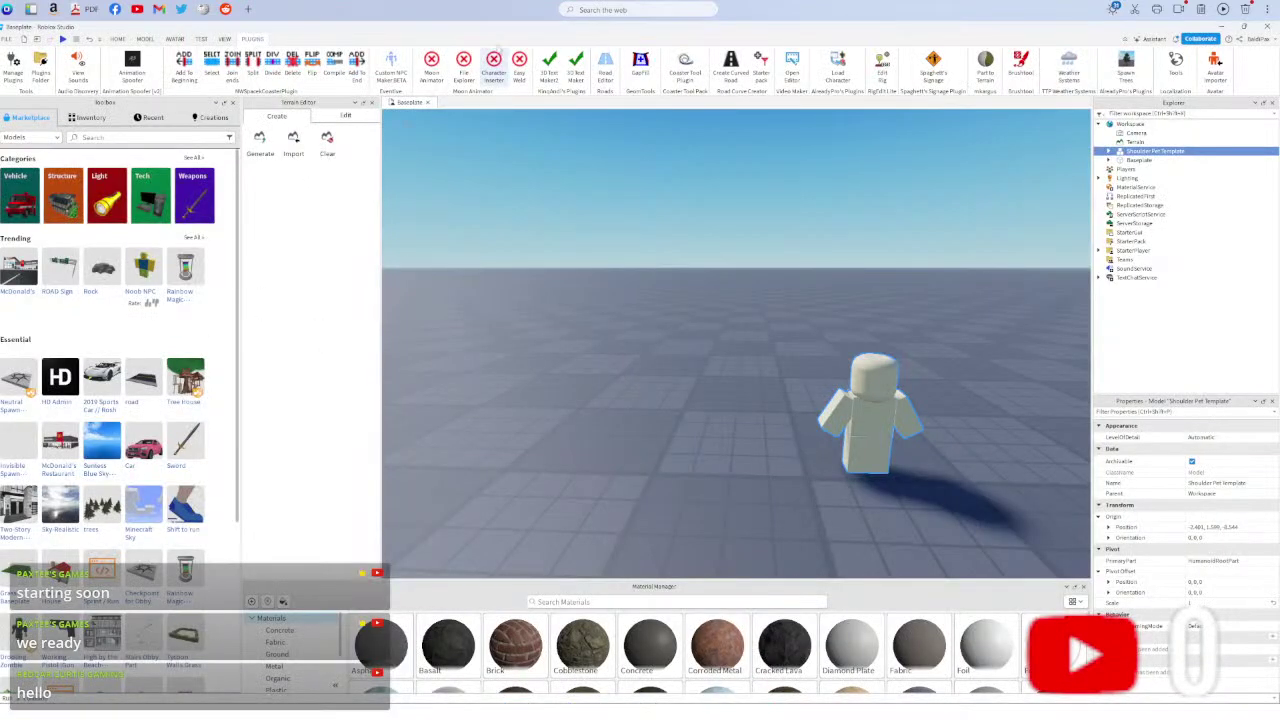
{"action": "left_click", "coordinate": [836, 68]}
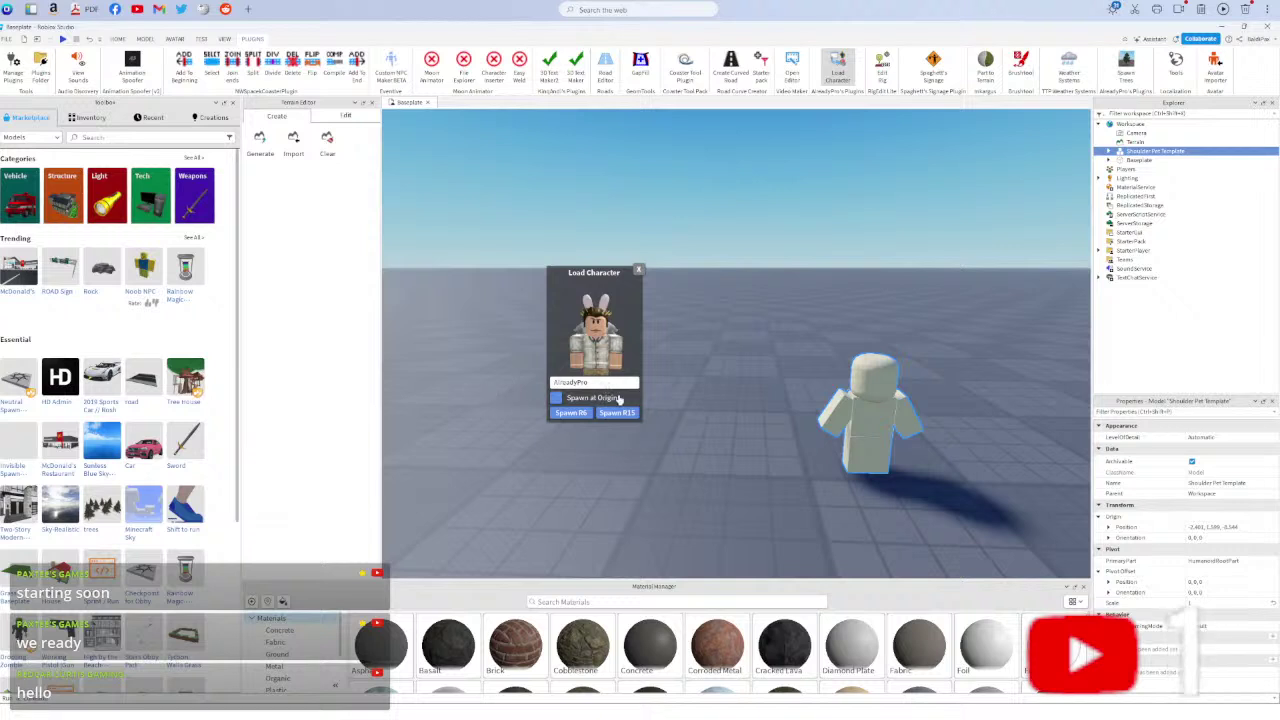
{"action": "type", "text": "BuildPsy"}
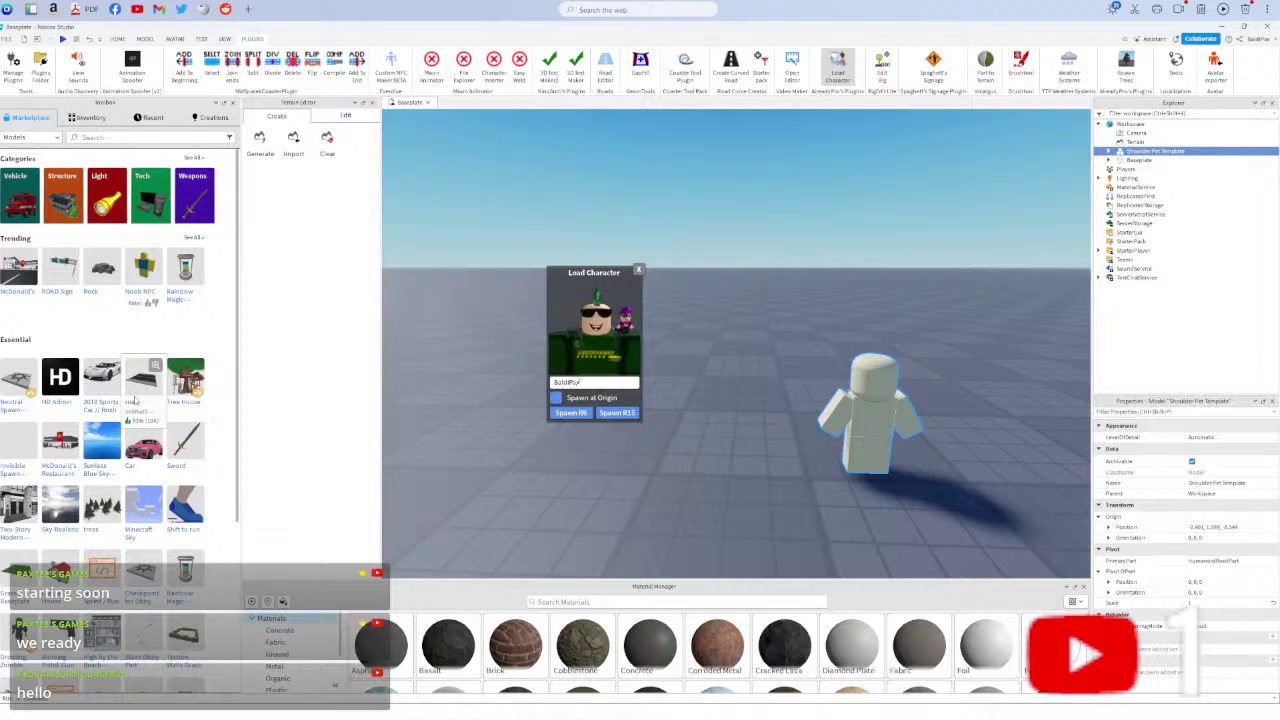
{"action": "left_click", "coordinate": [567, 416]}
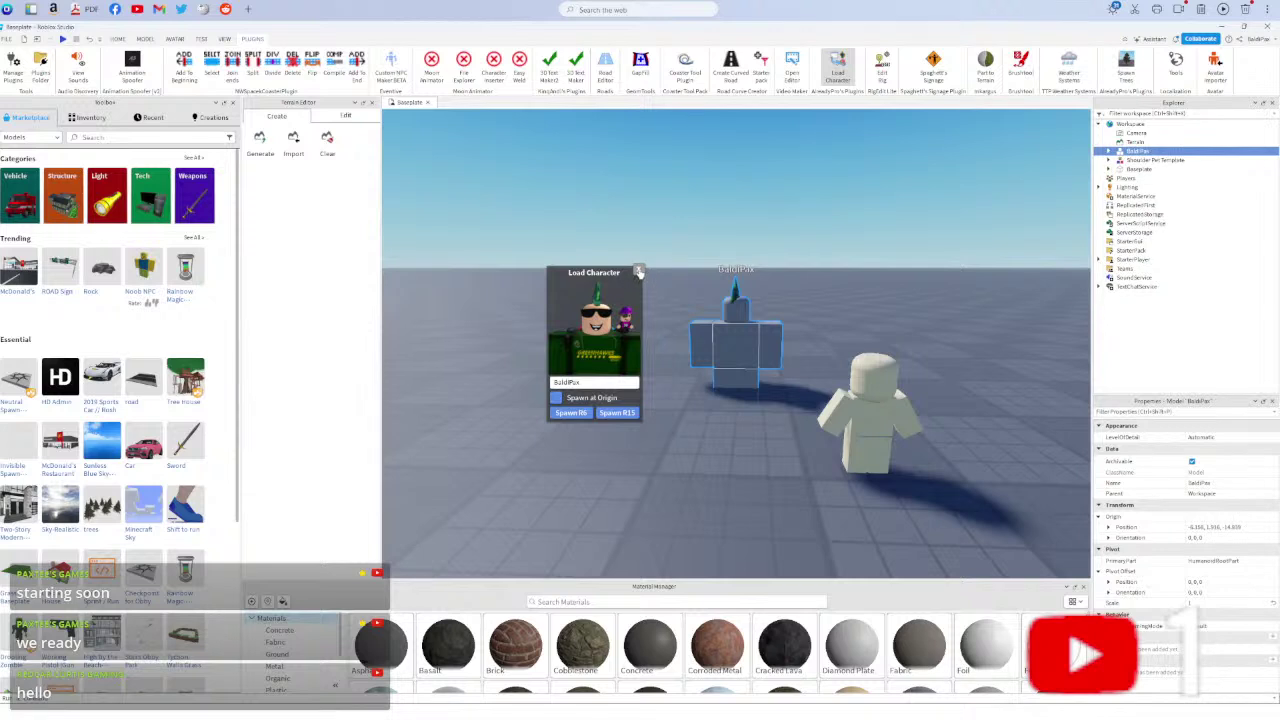
{"action": "left_click", "coordinate": [639, 271]}
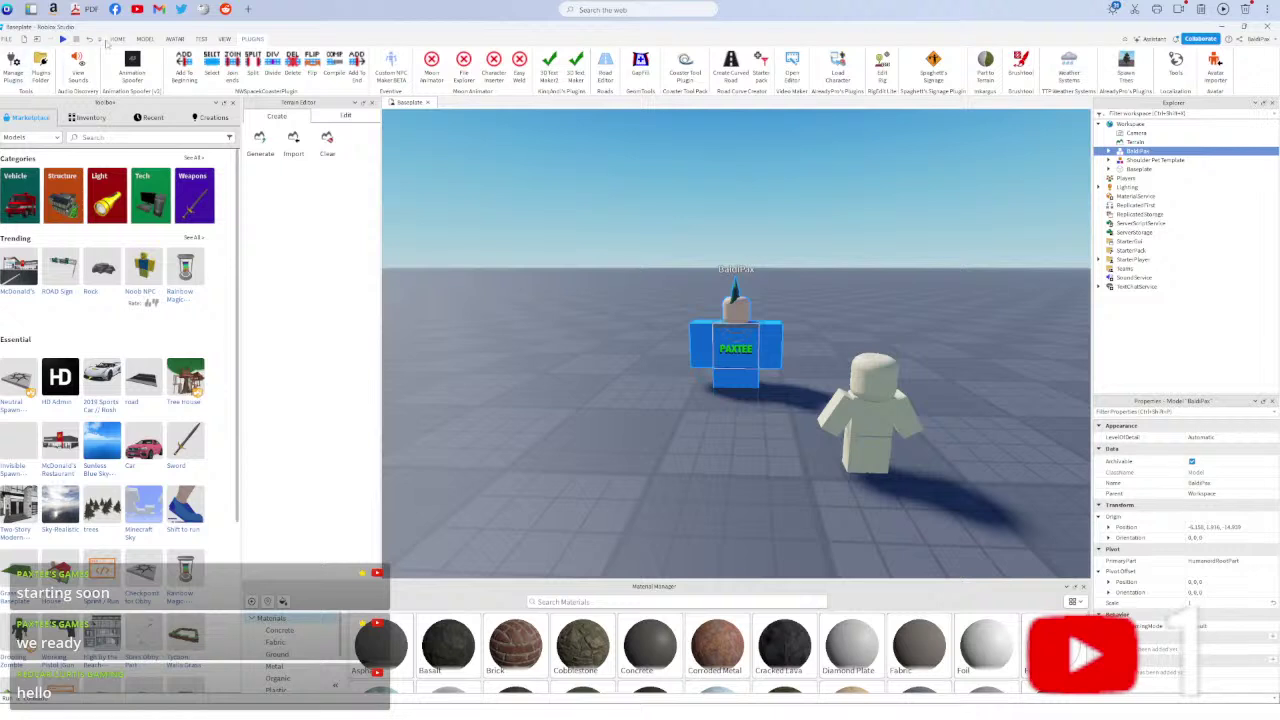
- Activate the Rotate tool and adjust the spawned avatar's placement beside the Shoulder Pet Template
{"action": "left_click", "coordinate": [116, 39]}
{"action": "left_click", "coordinate": [129, 61]}
{"action": "left_click_drag", "start_coordinate": [754, 362], "coordinate": [745, 310]}
{"action": "left_click", "coordinate": [870, 404]}
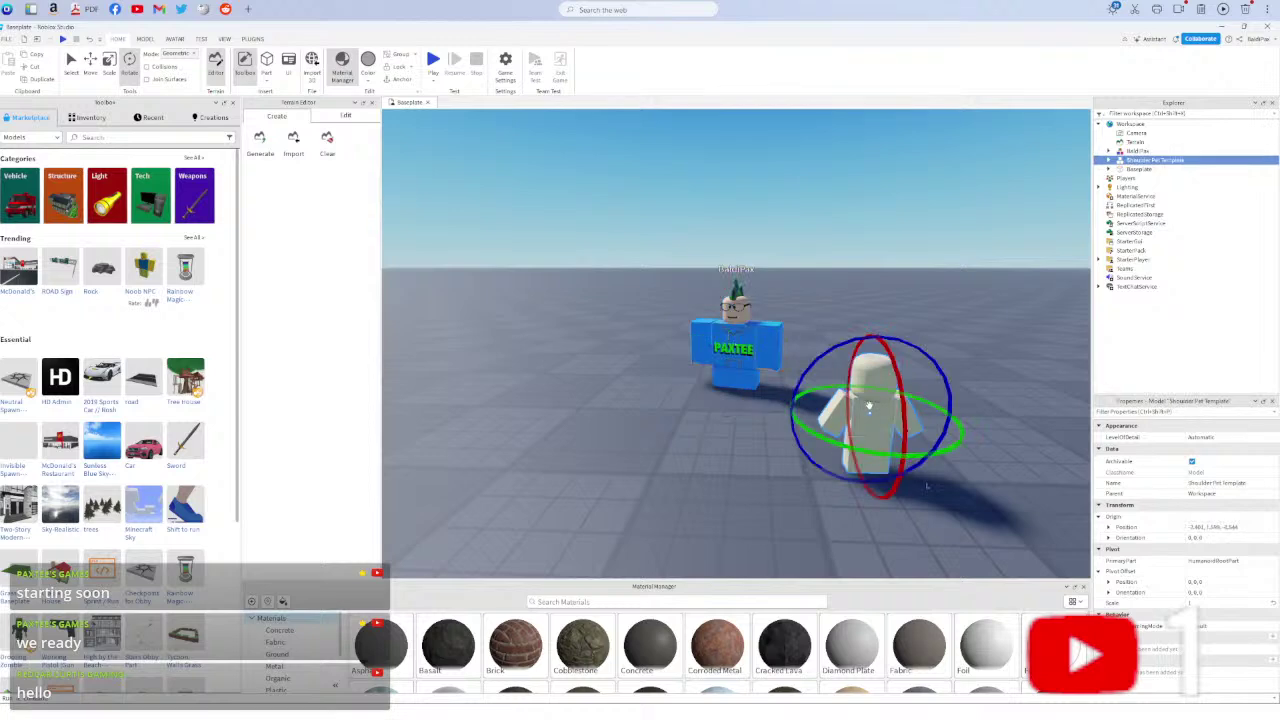
{"action": "scroll", "coordinate": [861, 420], "scroll_direction": "up", "scroll_amount": 4}
{"action": "right_click_drag", "start_coordinate": [861, 420], "coordinate": [961, 340]}
{"action": "scroll", "coordinate": [973, 492], "scroll_direction": "down", "scroll_amount": 8}
- Copy the Pants, Shirt, GreenMohawk and Nerd Glasses objects from the spawned avatar model
{"action": "left_click", "coordinate": [588, 410]}
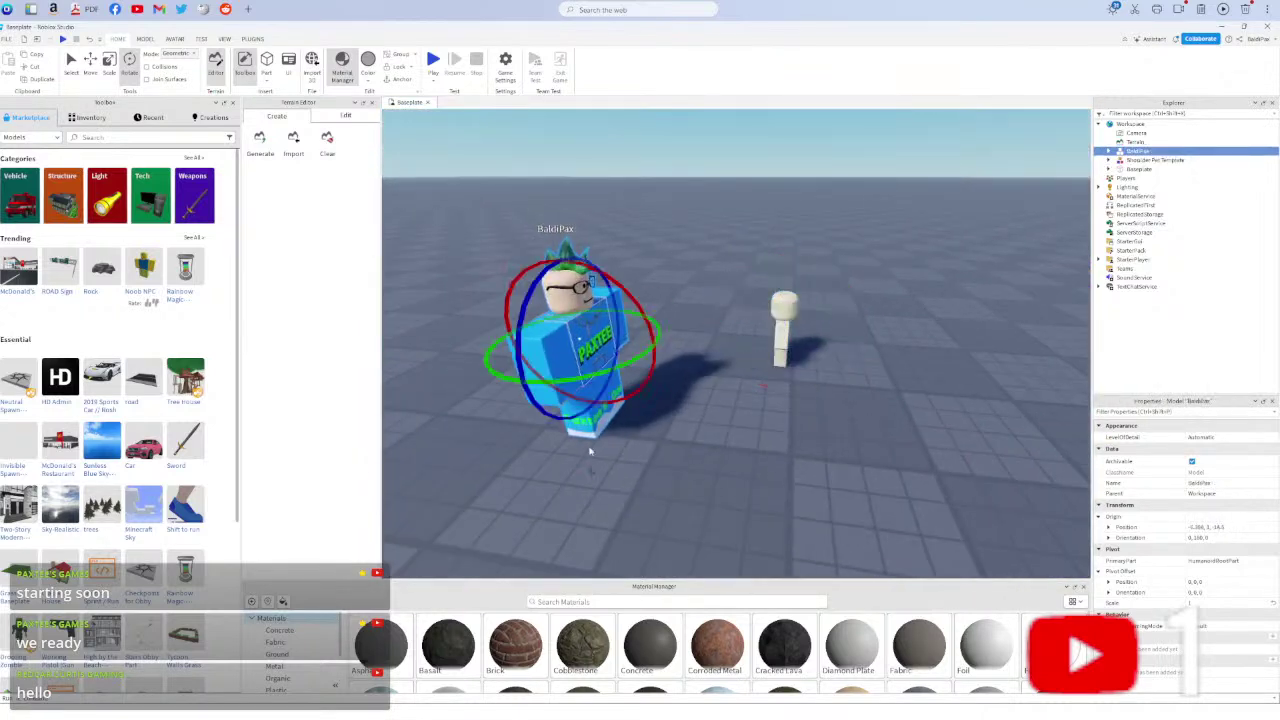
{"action": "left_click", "coordinate": [1119, 151]}
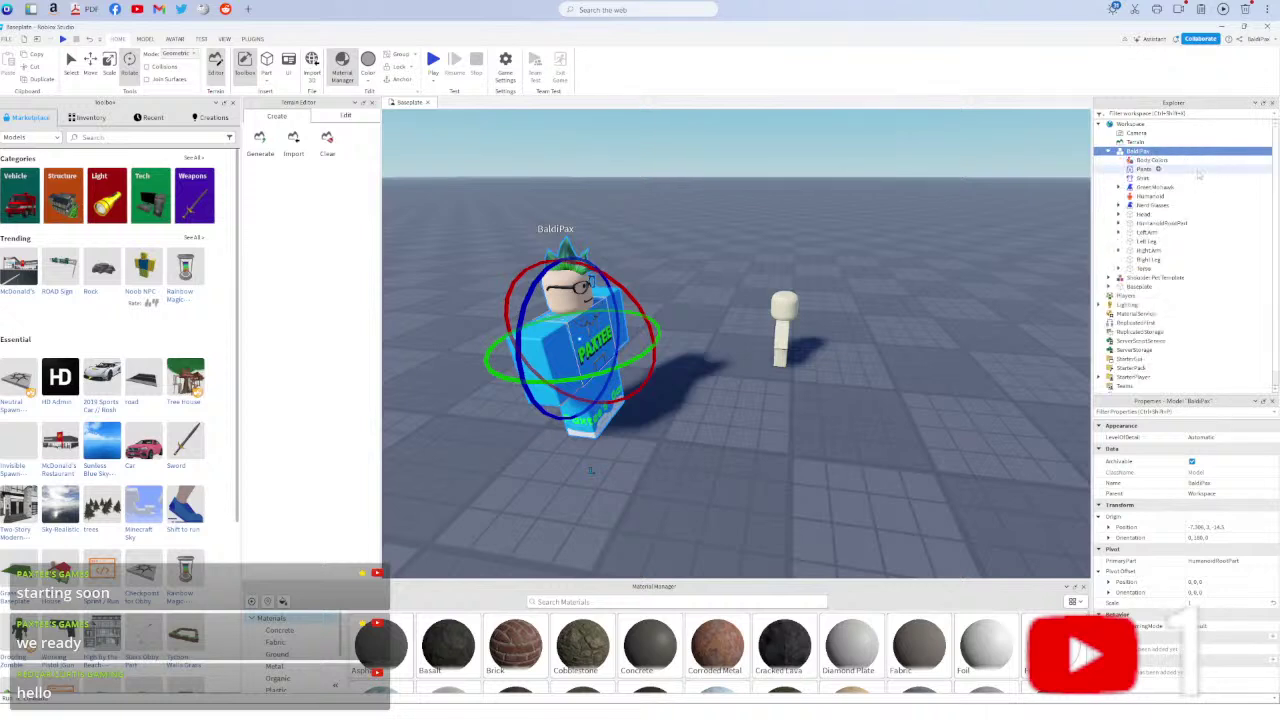
{"action": "left_click", "coordinate": [1197, 170]}
{"action": "left_click", "coordinate": [1196, 178], "text": "ctrl"}
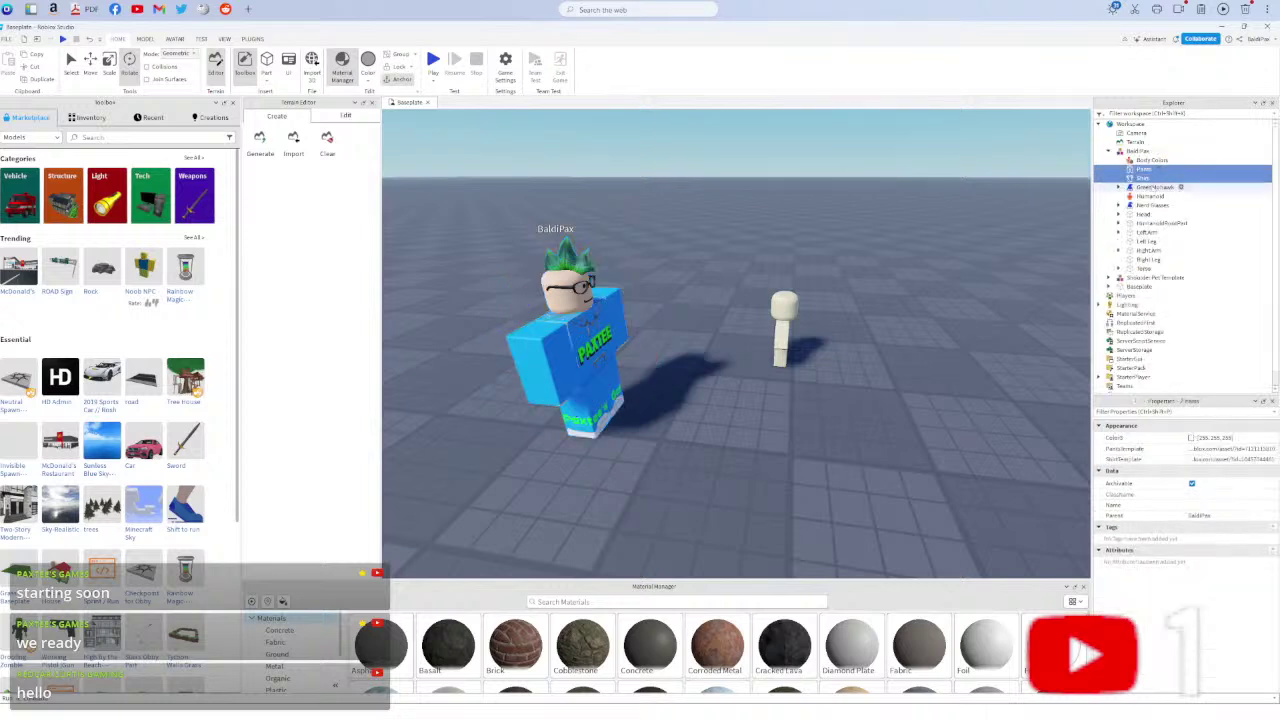
{"action": "left_click", "coordinate": [1170, 187], "text": "ctrl"}
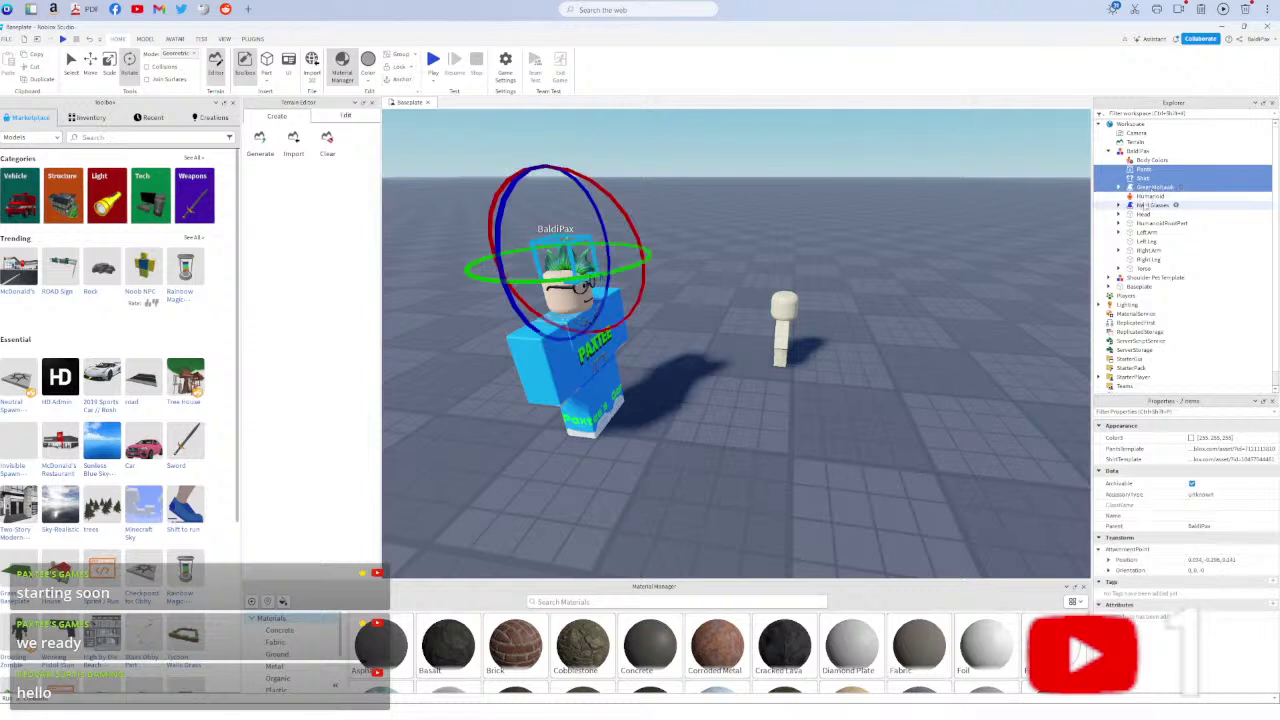
{"action": "left_click", "coordinate": [1142, 205], "text": "ctrl"}
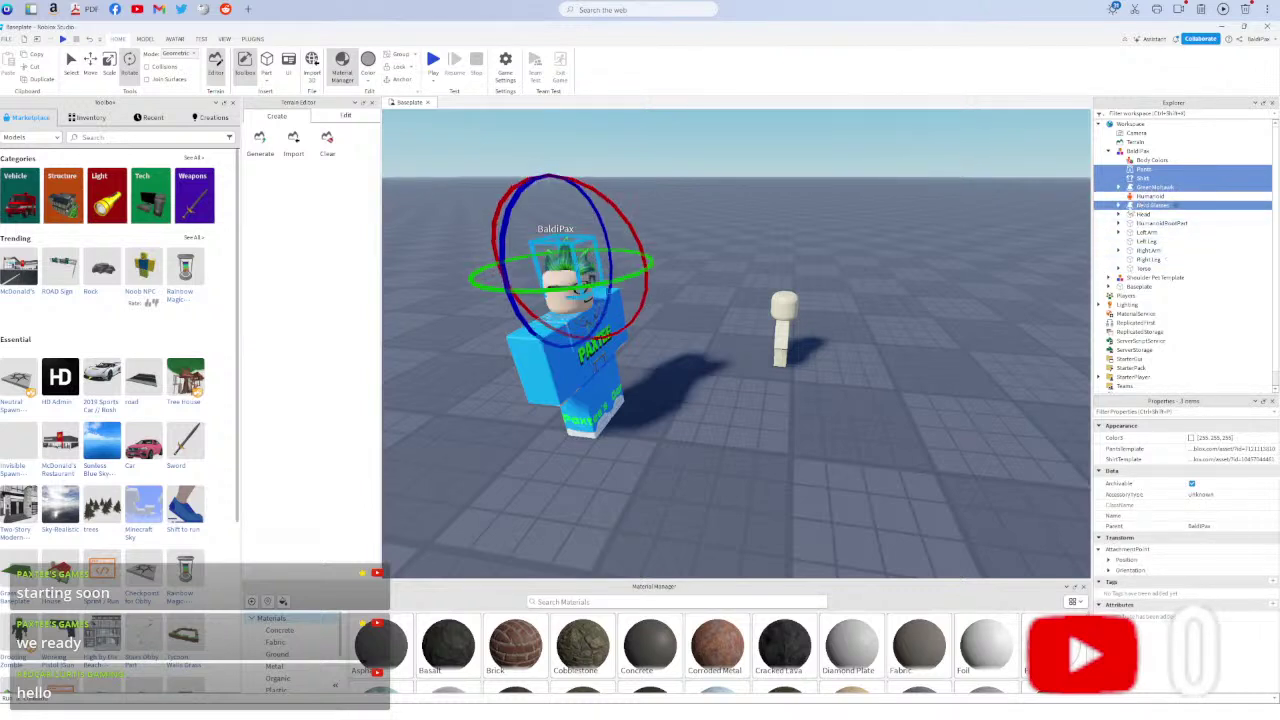
{"action": "right_click", "coordinate": [1124, 206]}
{"action": "left_click", "coordinate": [1140, 223]}
- Paste the copied clothing and accessories into the workspace and move them into the Shoulder Pet Template model
{"action": "left_click", "coordinate": [778, 318]}
{"action": "right_click", "coordinate": [778, 324]}
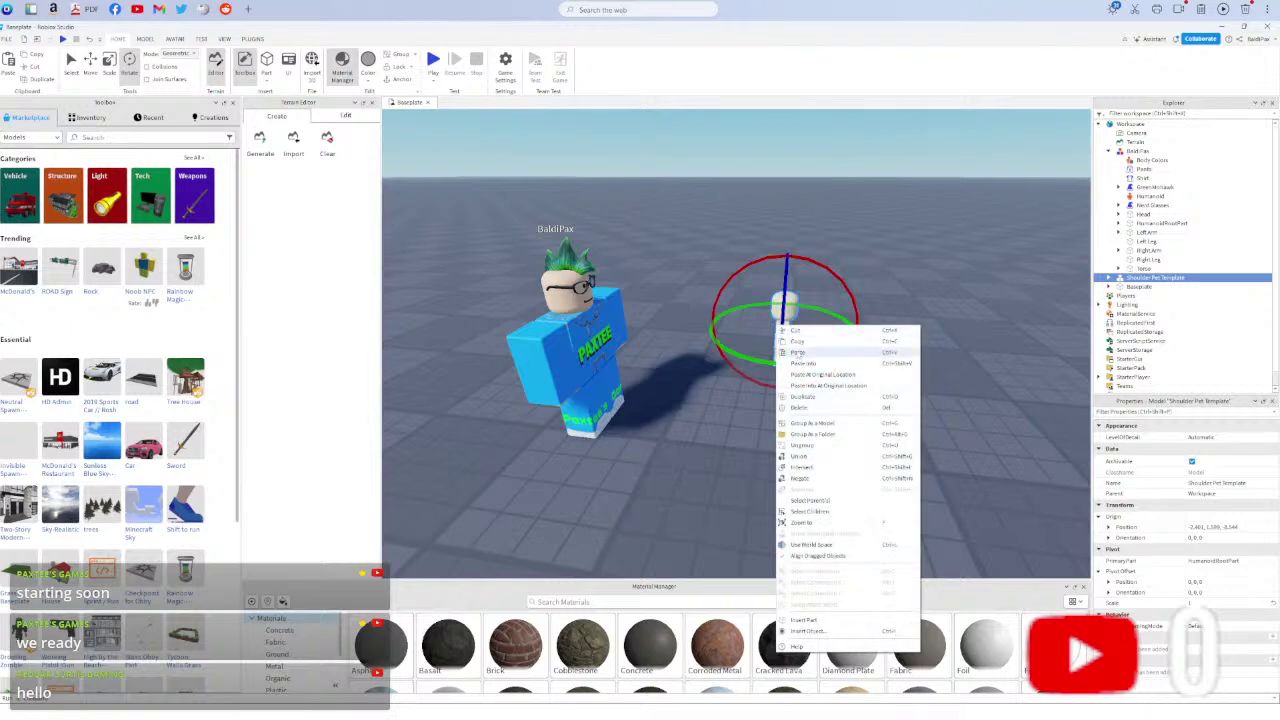
{"action": "left_click", "coordinate": [795, 350]}
{"action": "key", "text": "w"}
{"action": "right_click_drag", "start_coordinate": [792, 347], "coordinate": [833, 334]}
{"action": "key", "text": "s"}
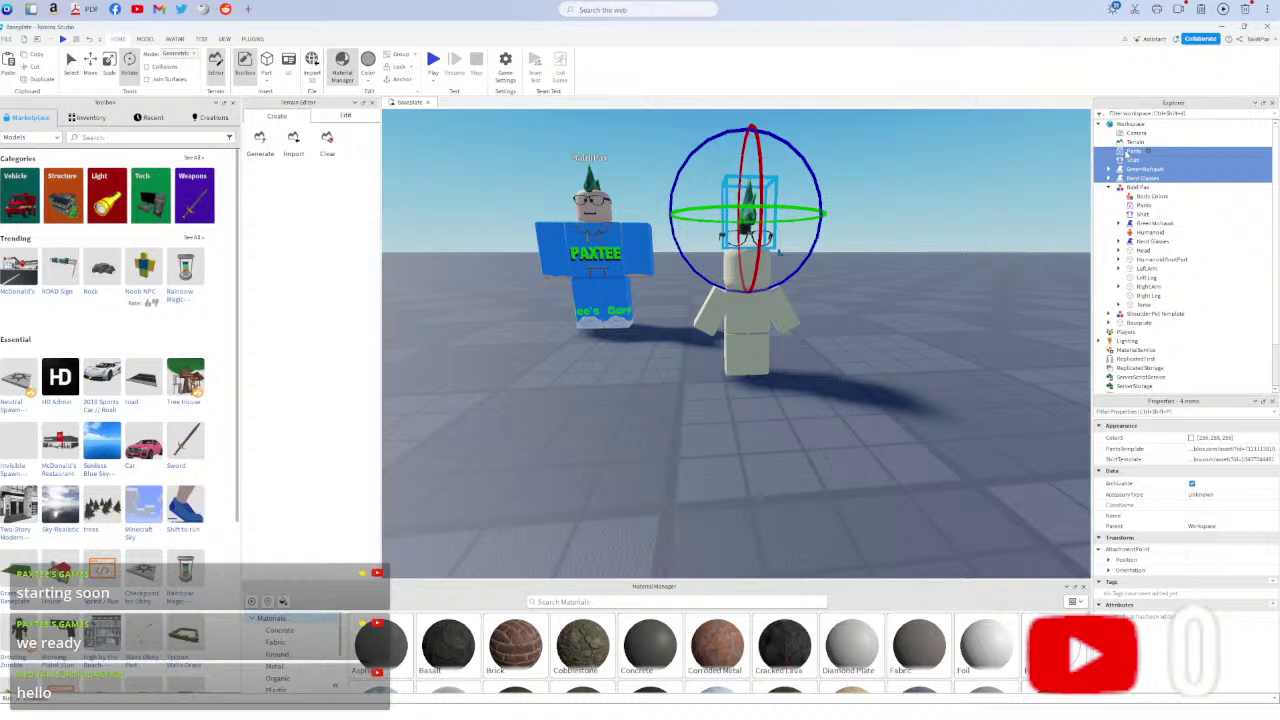
{"action": "left_click_drag", "start_coordinate": [1128, 153], "coordinate": [1137, 316]}
{"action": "key", "text": "w"}
{"action": "right_click_drag", "start_coordinate": [794, 258], "coordinate": [805, 250]}
- Copy the Face decal from the Head of the spawned avatar model
{"action": "left_click", "coordinate": [847, 230]}
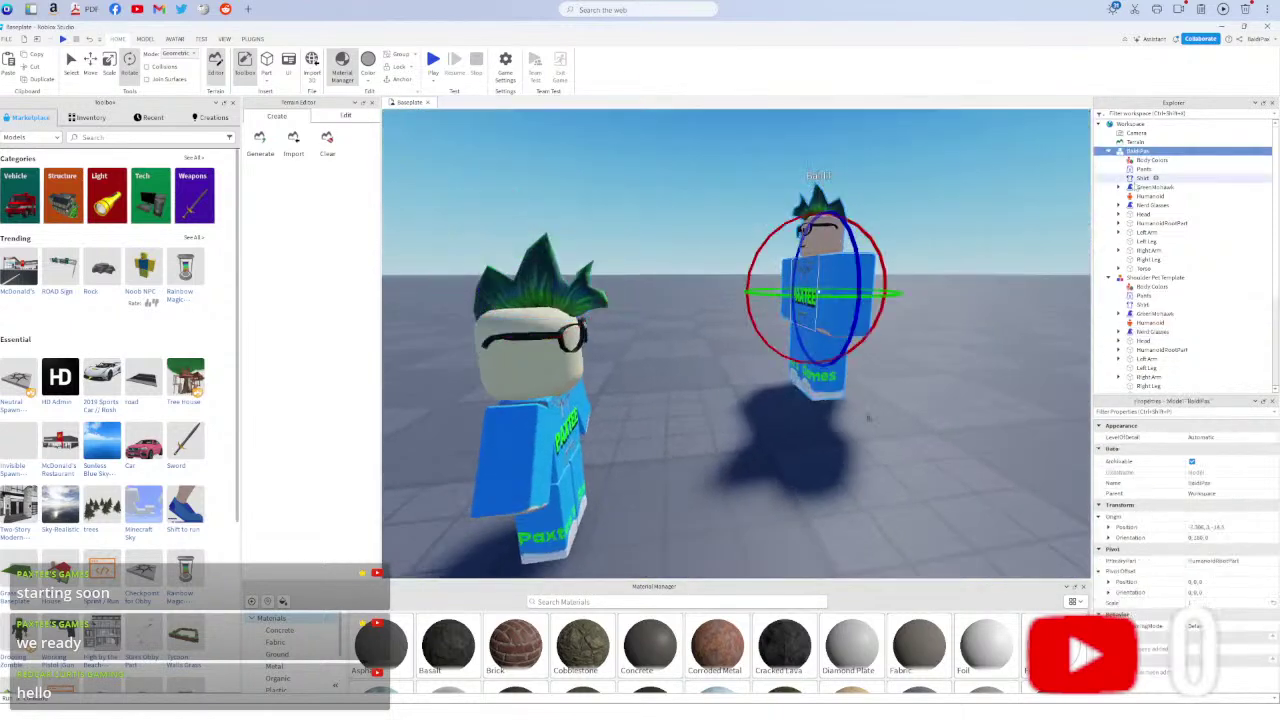
{"action": "left_click", "coordinate": [1120, 215]}
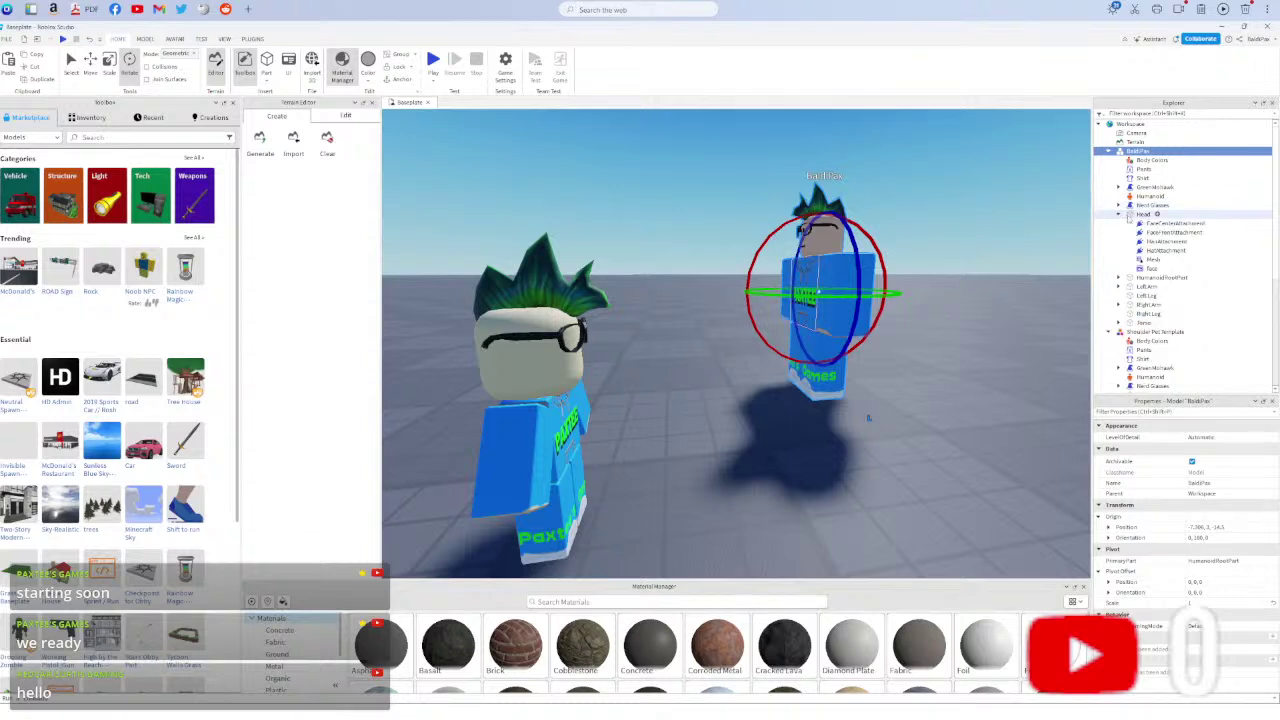
{"action": "right_click", "coordinate": [1155, 268]}
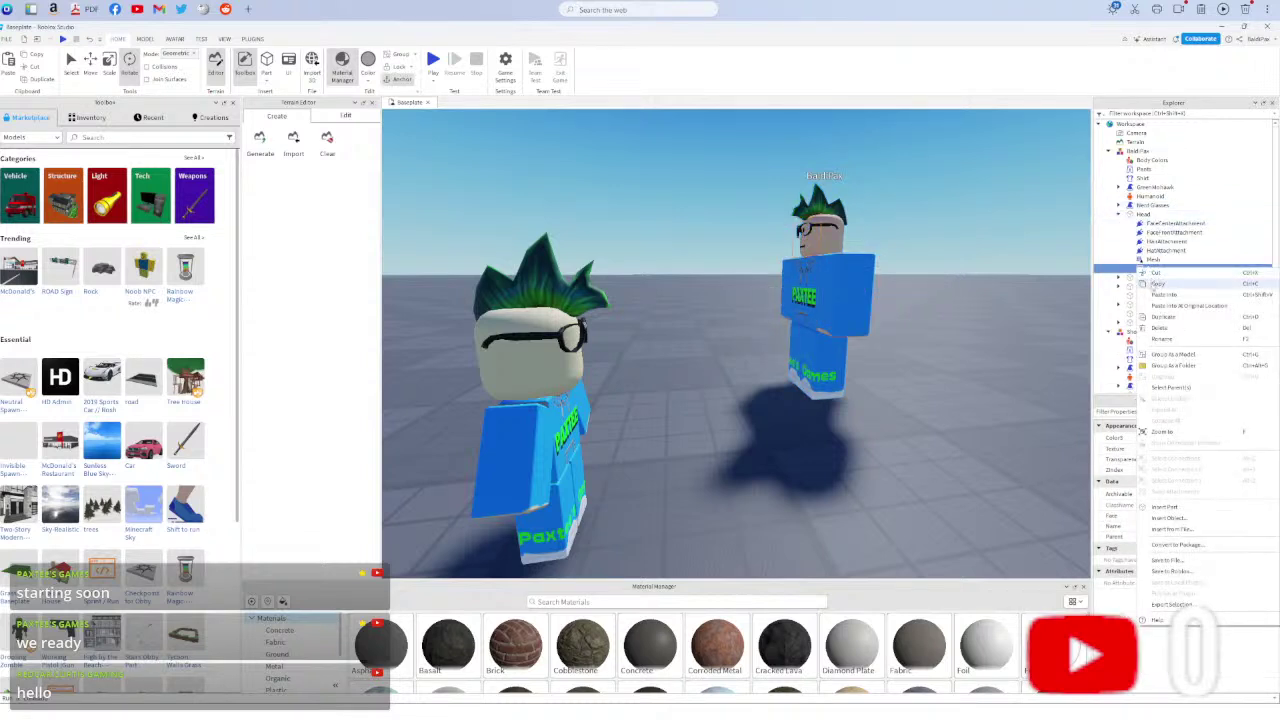
{"action": "left_click", "coordinate": [1157, 284]}
- Paste the copied Face decal into the Head of the Shoulder Pet Template
{"action": "left_click", "coordinate": [1150, 331]}
{"action": "scroll", "coordinate": [1148, 335], "scroll_direction": "down", "scroll_amount": 3}
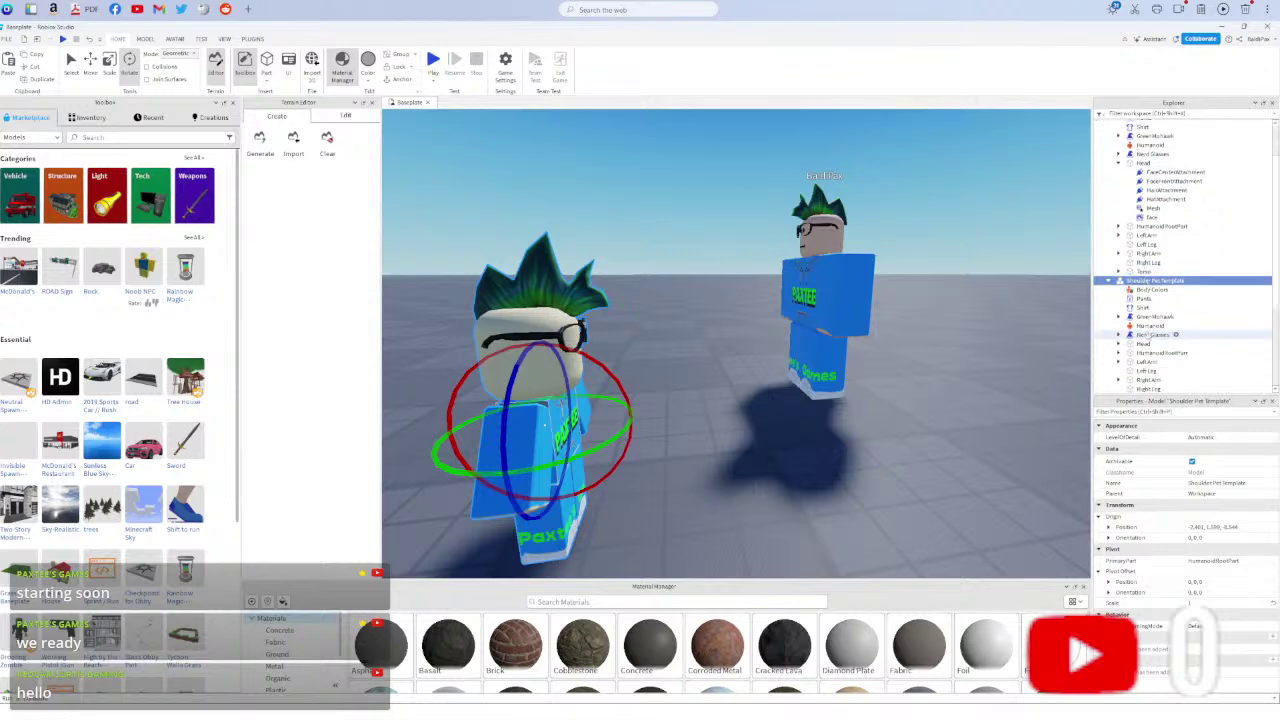
{"action": "scroll", "coordinate": [1148, 342], "scroll_direction": "down", "scroll_amount": 1}
{"action": "right_click", "coordinate": [1142, 318]}
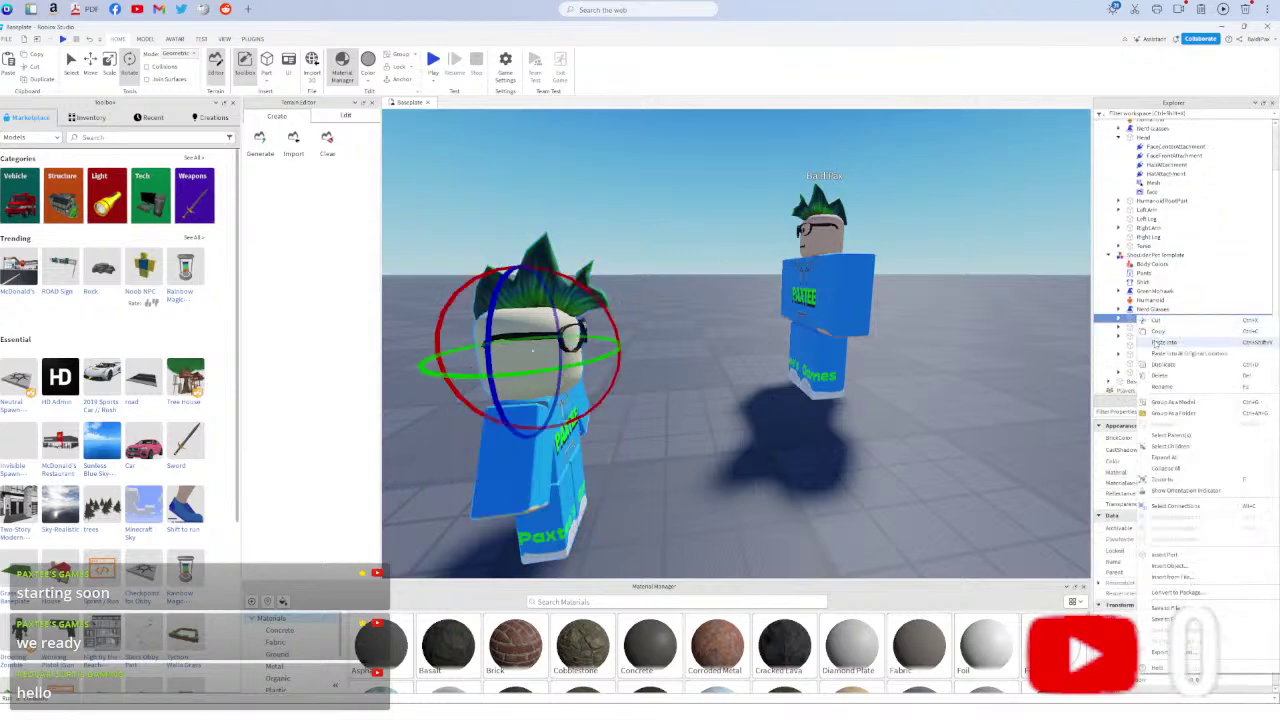
{"action": "left_click", "coordinate": [1156, 343]}
{"action": "key", "text": "d"}
{"action": "right_click_drag", "start_coordinate": [926, 354], "coordinate": [926, 354]}
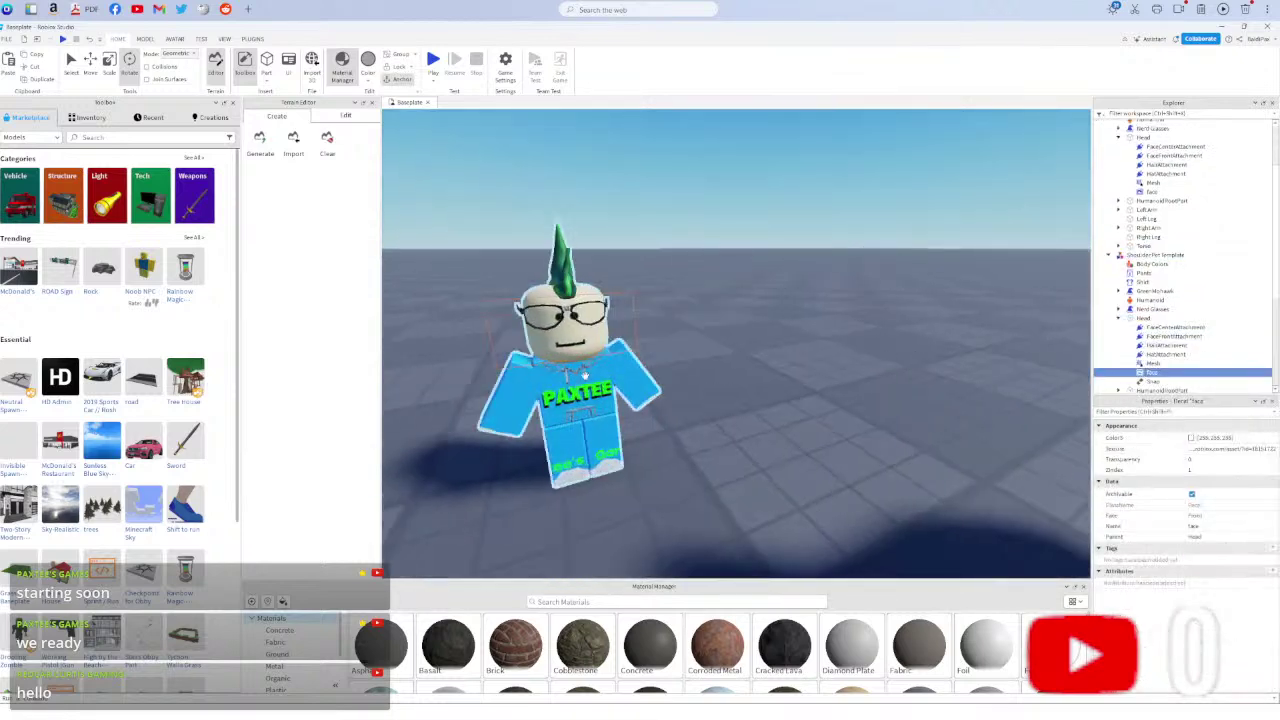
- Scale the Shoulder Pet Template down to about half size and place it on the avatar's shoulder
{"action": "left_click", "coordinate": [622, 374]}
{"action": "key", "text": "f"}
{"action": "scroll", "coordinate": [547, 287], "scroll_direction": "up", "scroll_amount": 3}
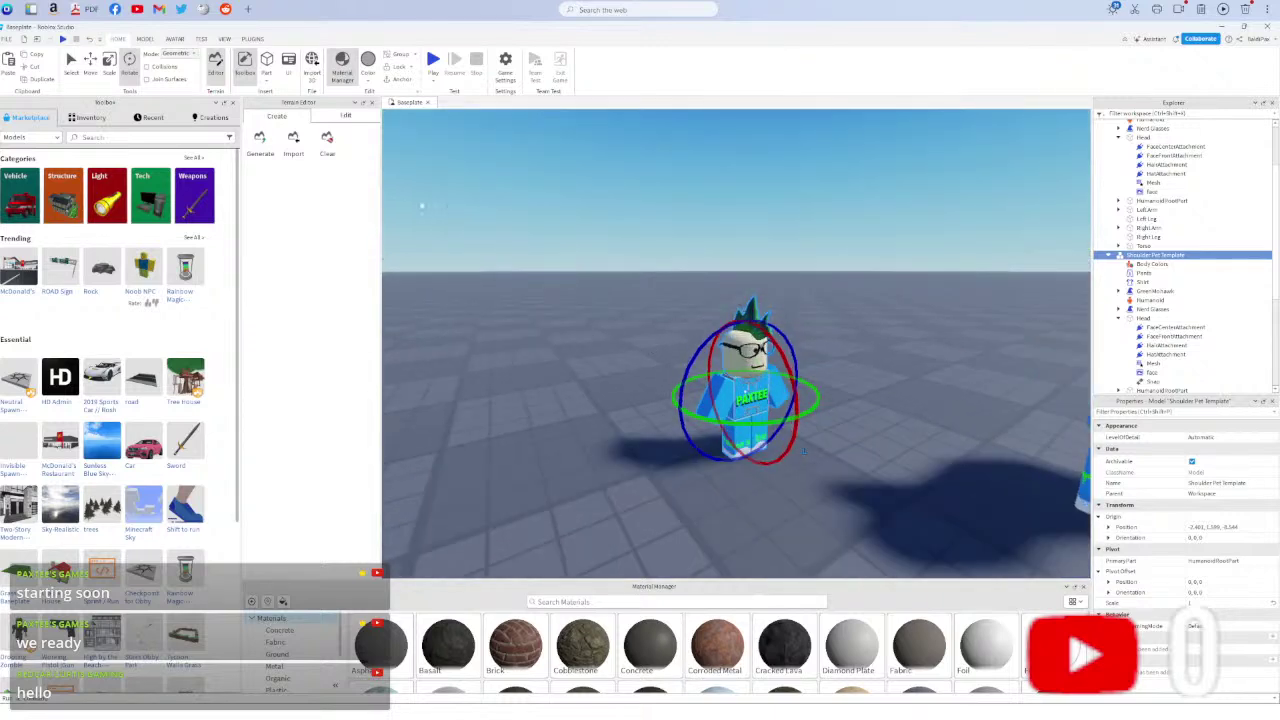
{"action": "left_click", "coordinate": [109, 62]}
{"action": "left_click_drag", "start_coordinate": [736, 265], "coordinate": [708, 364]}
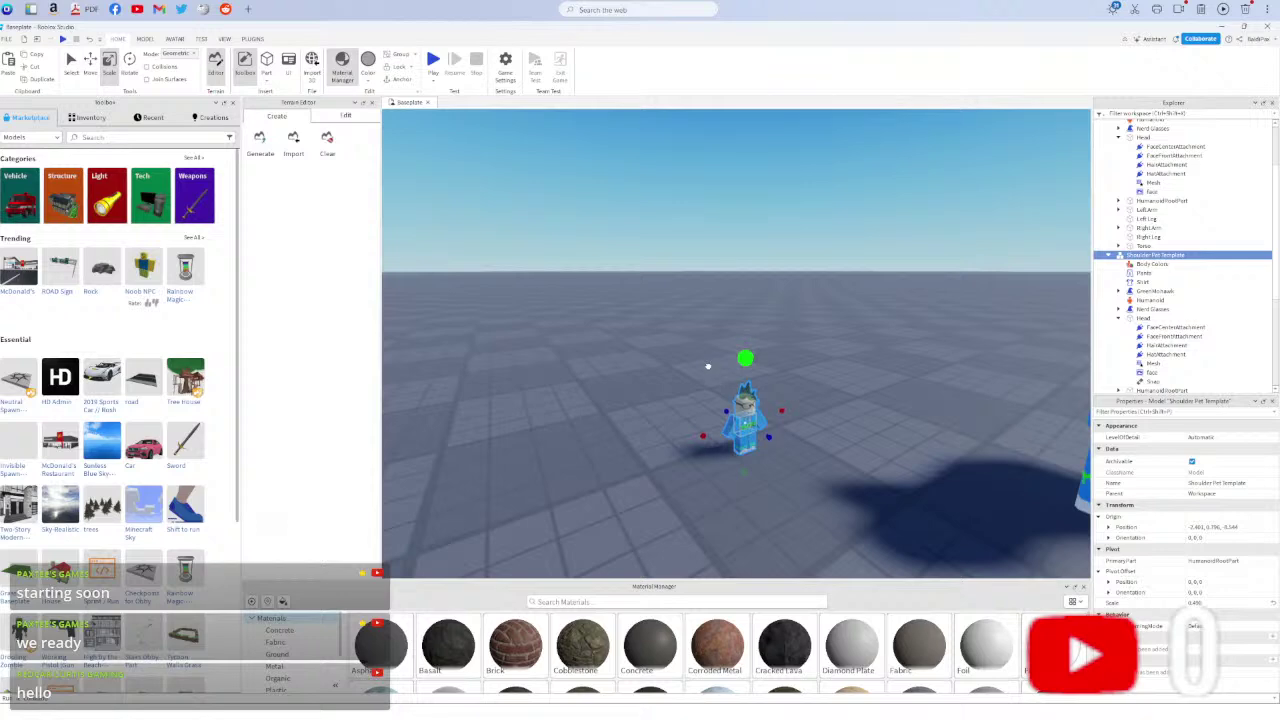
{"action": "left_click_drag", "start_coordinate": [750, 418], "coordinate": [706, 372]}
{"action": "scroll", "coordinate": [706, 430], "scroll_direction": "up", "scroll_amount": 5}
{"action": "right_click_drag", "start_coordinate": [706, 452], "coordinate": [706, 457]}
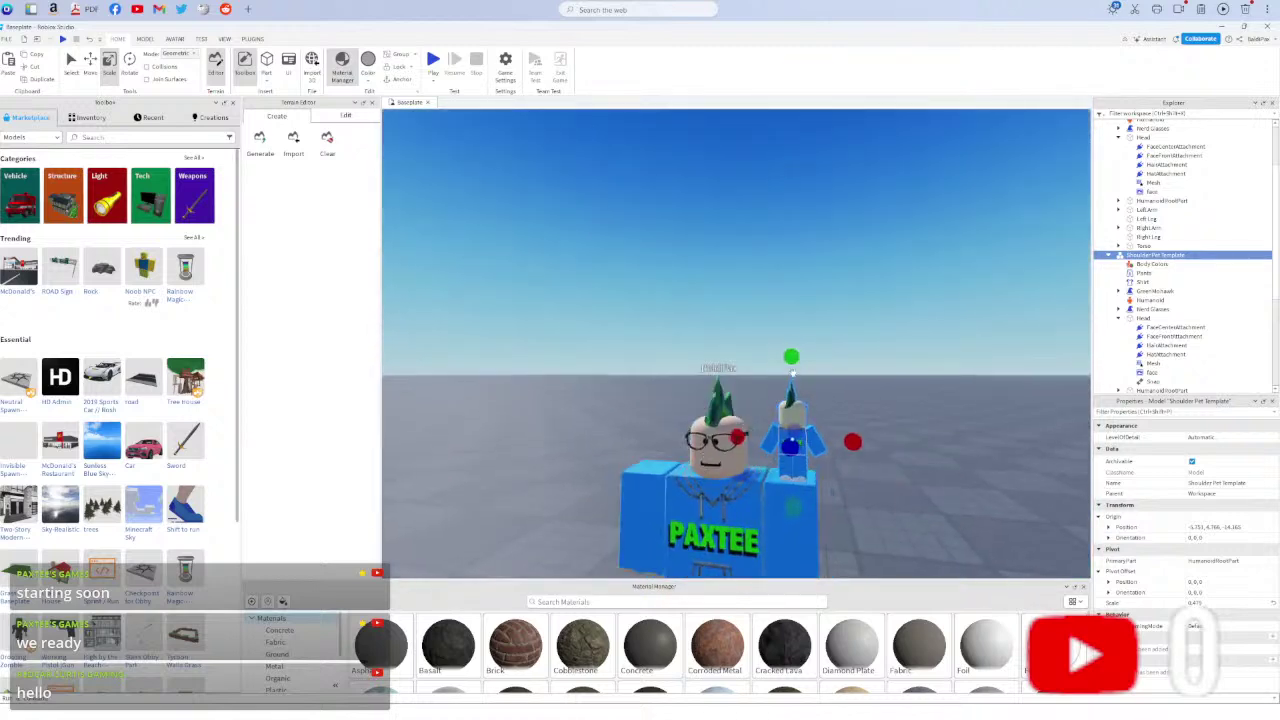
- Shrink the Shoulder Pet Template further and adjust its rotation and position on the avatar's shoulder
{"action": "scroll", "coordinate": [790, 405], "scroll_direction": "up", "scroll_amount": 3}
{"action": "right_click_drag", "start_coordinate": [790, 405], "coordinate": [790, 457]}
{"action": "left_click_drag", "start_coordinate": [895, 505], "coordinate": [949, 467]}
{"action": "left_click", "coordinate": [949, 467]}
{"action": "left_click_drag", "start_coordinate": [819, 484], "coordinate": [796, 470]}
- Switch to the UGC upload tutorial in Chrome, resume the video and rewind it to the early Asset Creator steps
{"action": "key", "text": "super"}
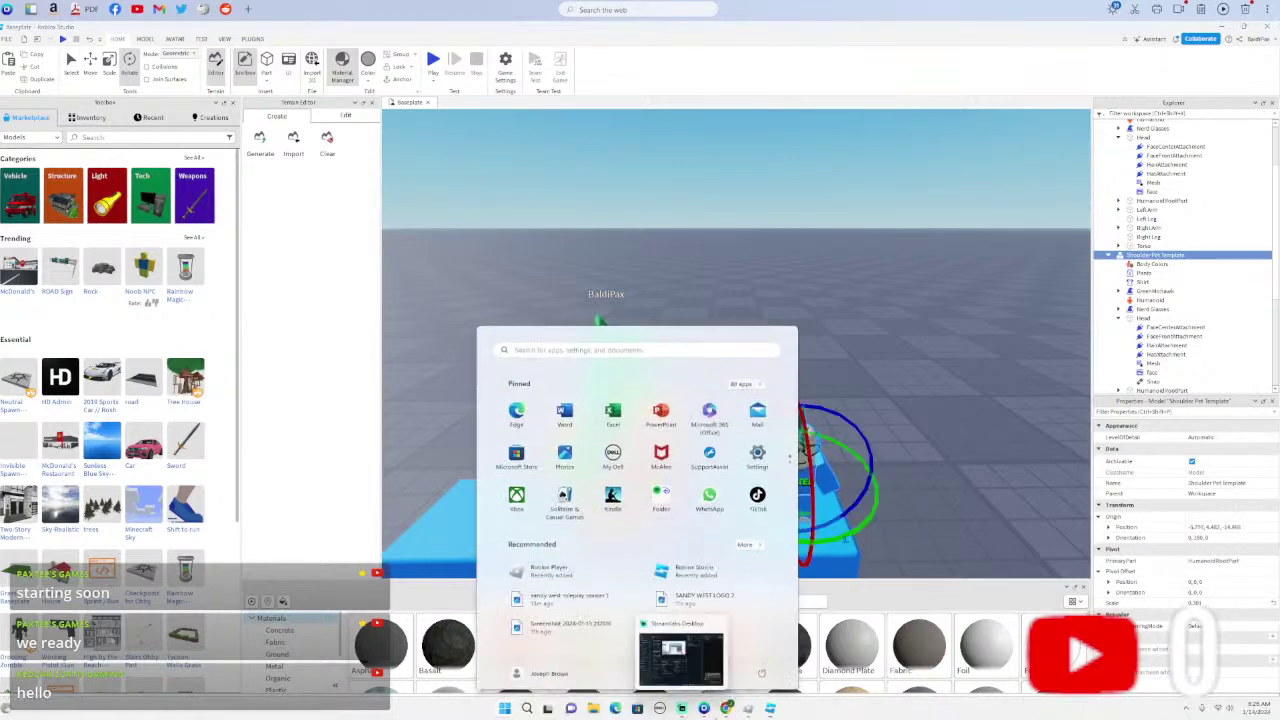
{"action": "left_click", "coordinate": [725, 708]}
{"action": "left_click", "coordinate": [775, 31]}
{"action": "left_click", "coordinate": [370, 428]}
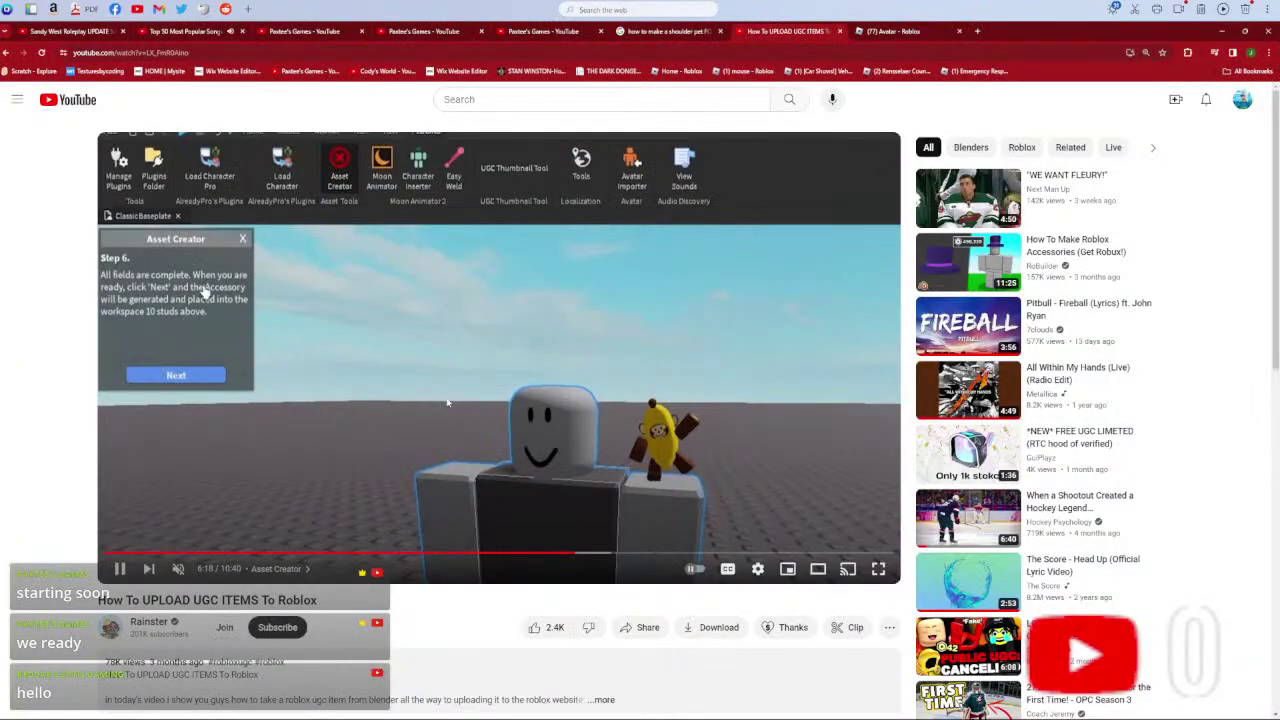
{"action": "left_click", "coordinate": [503, 555]}
{"action": "left_click", "coordinate": [495, 556]}
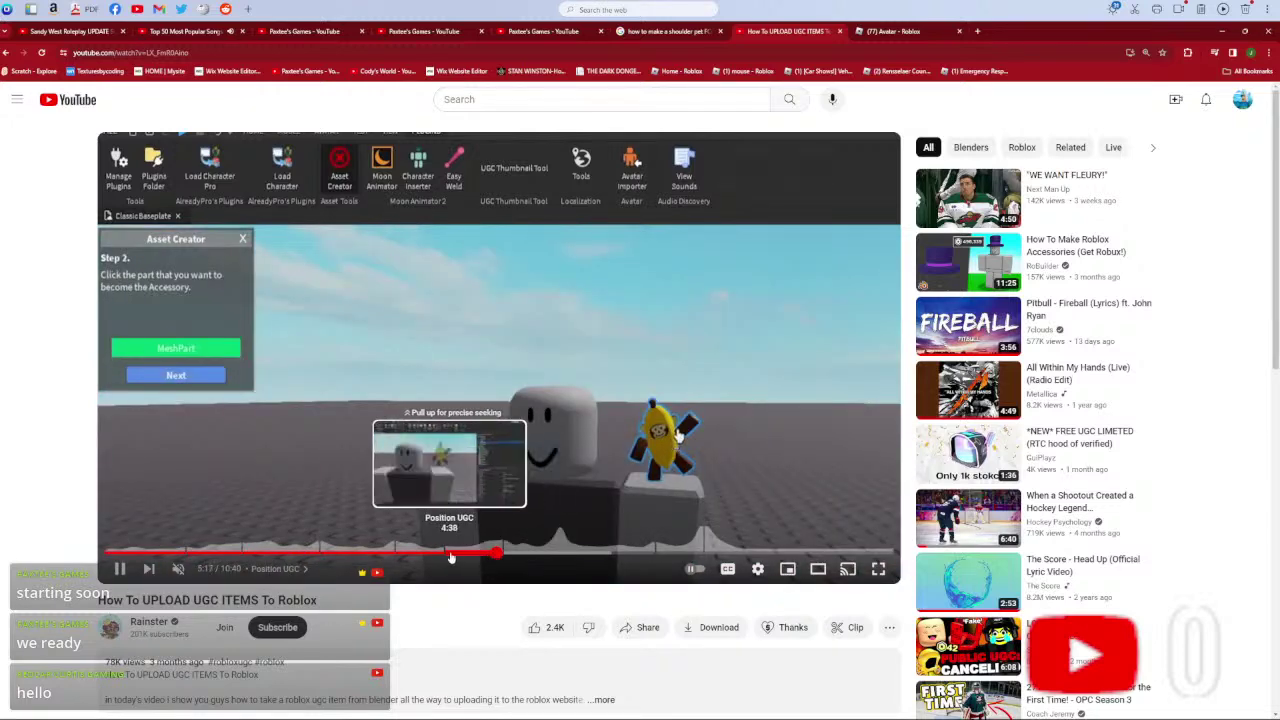
- Rewind the UGC tutorial to its Texture ID chapter at 3:55, pause it, and switch to Roblox Studio
{"action": "left_click_drag", "start_coordinate": [450, 556], "coordinate": [393, 556]}
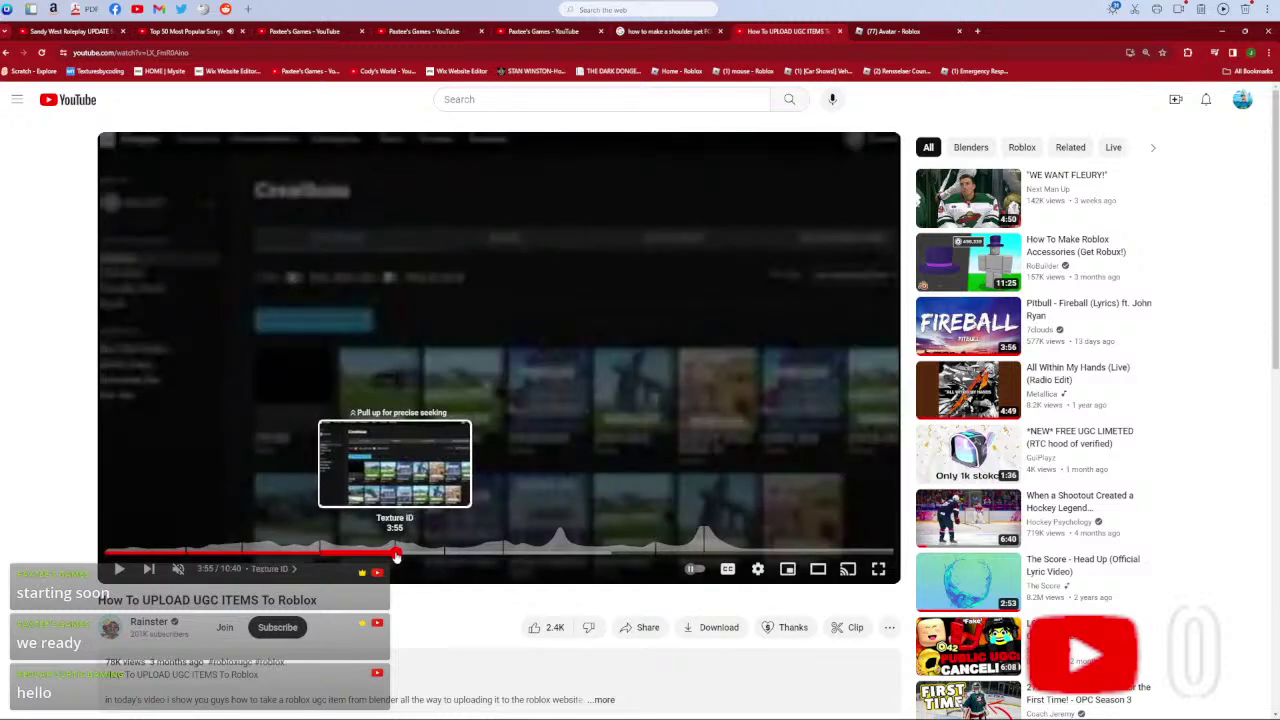
{"action": "left_click_drag", "start_coordinate": [395, 557], "coordinate": [395, 557]}
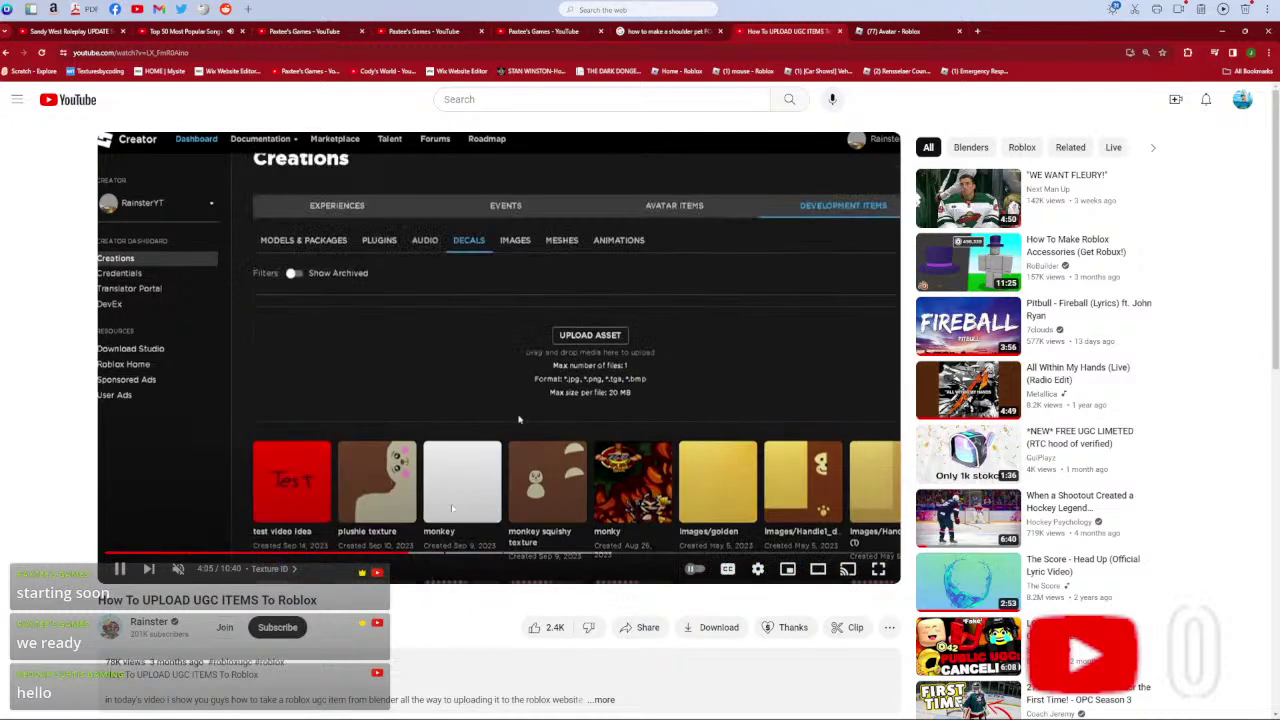
{"action": "left_click", "coordinate": [518, 419]}
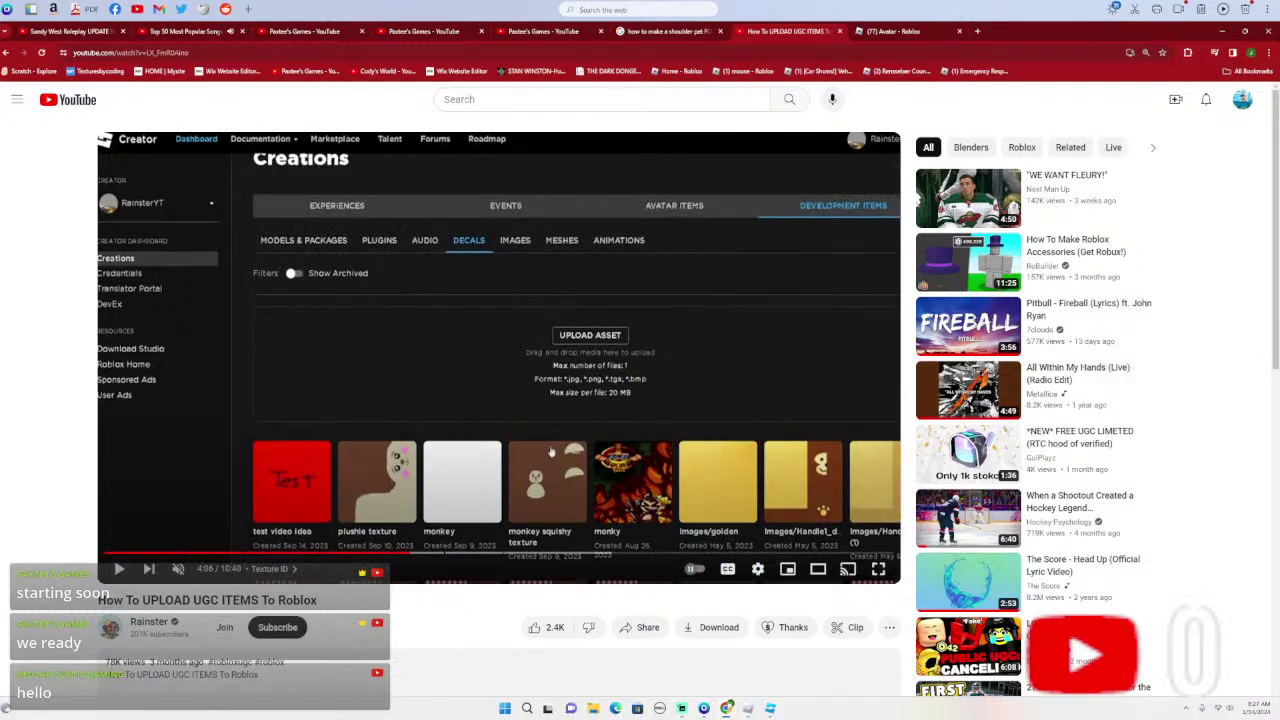
{"action": "mouse_move", "coordinate": [727, 708]}
{"action": "left_click", "coordinate": [772, 660]}
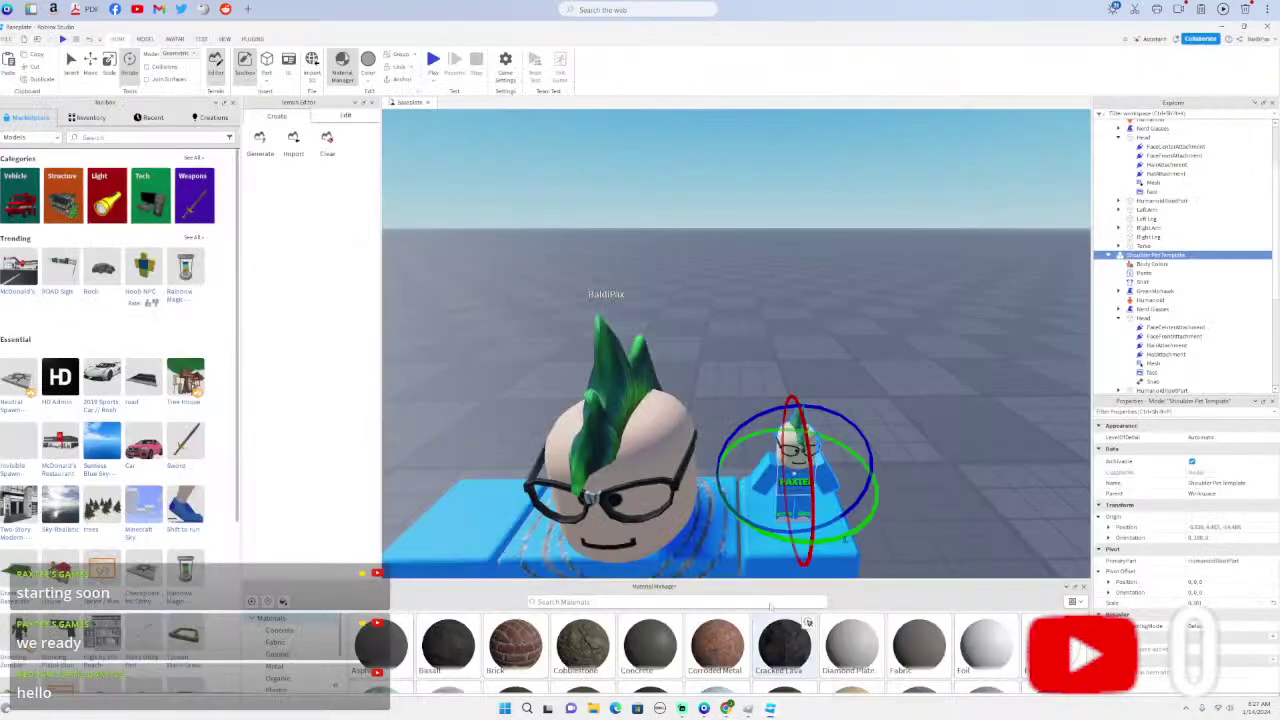
{"action": "left_click", "coordinate": [1191, 256]}
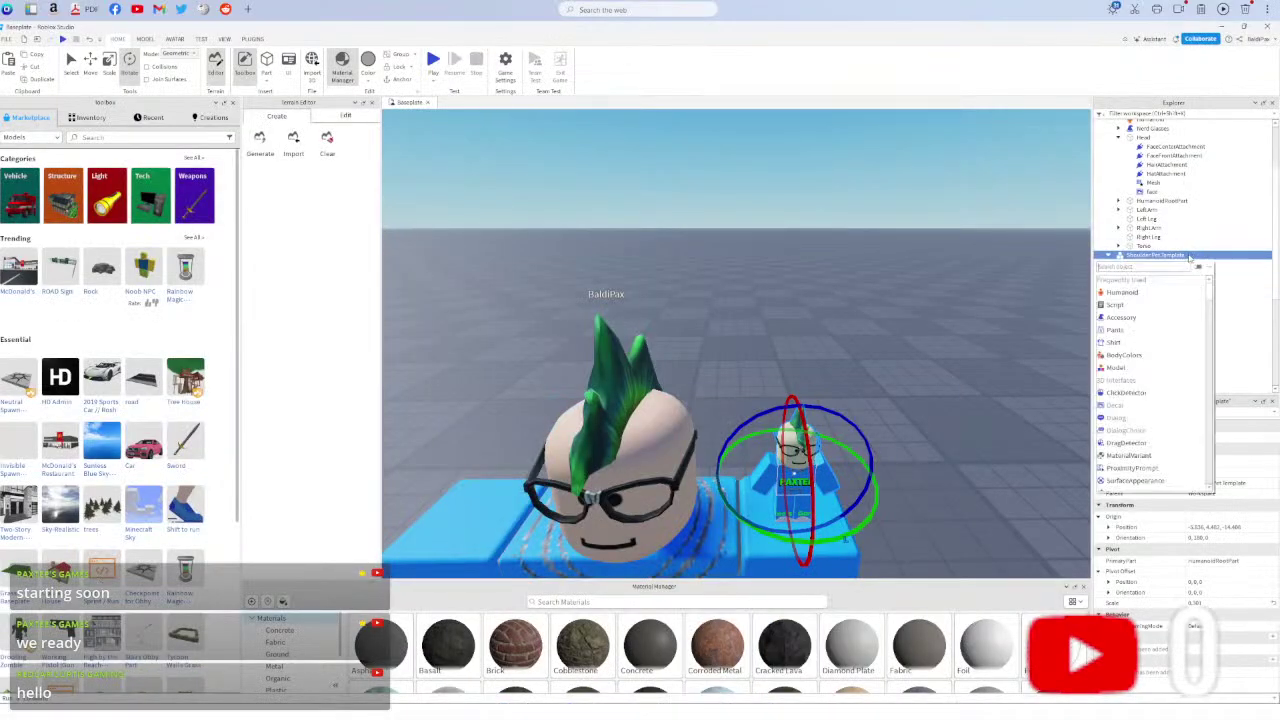
{"action": "scroll", "coordinate": [1118, 335], "scroll_direction": "down", "scroll_amount": 1}
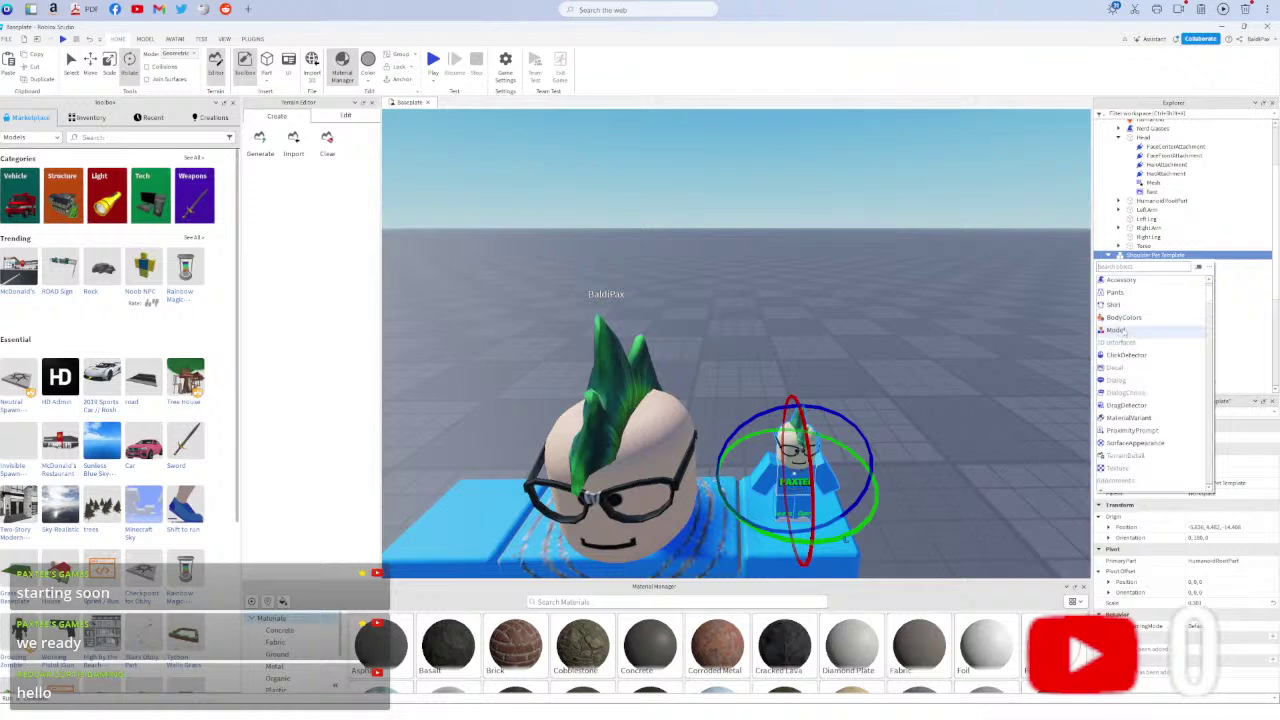
{"action": "left_click", "coordinate": [1248, 255]}
{"action": "right_click", "coordinate": [1208, 246]}
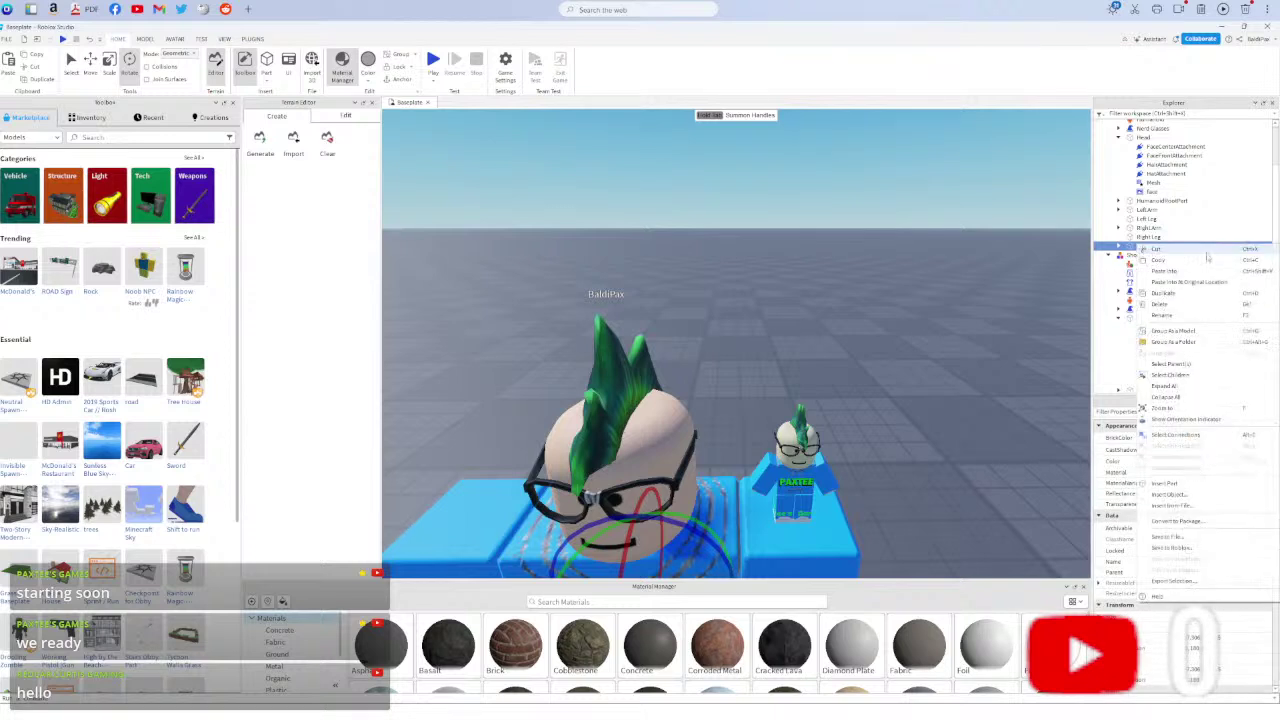
- Start converting the Shoulder Pet Template model to a package and set its ownership to Paxtee's games group
{"action": "left_click", "coordinate": [1130, 255]}
{"action": "right_click", "coordinate": [1130, 255]}
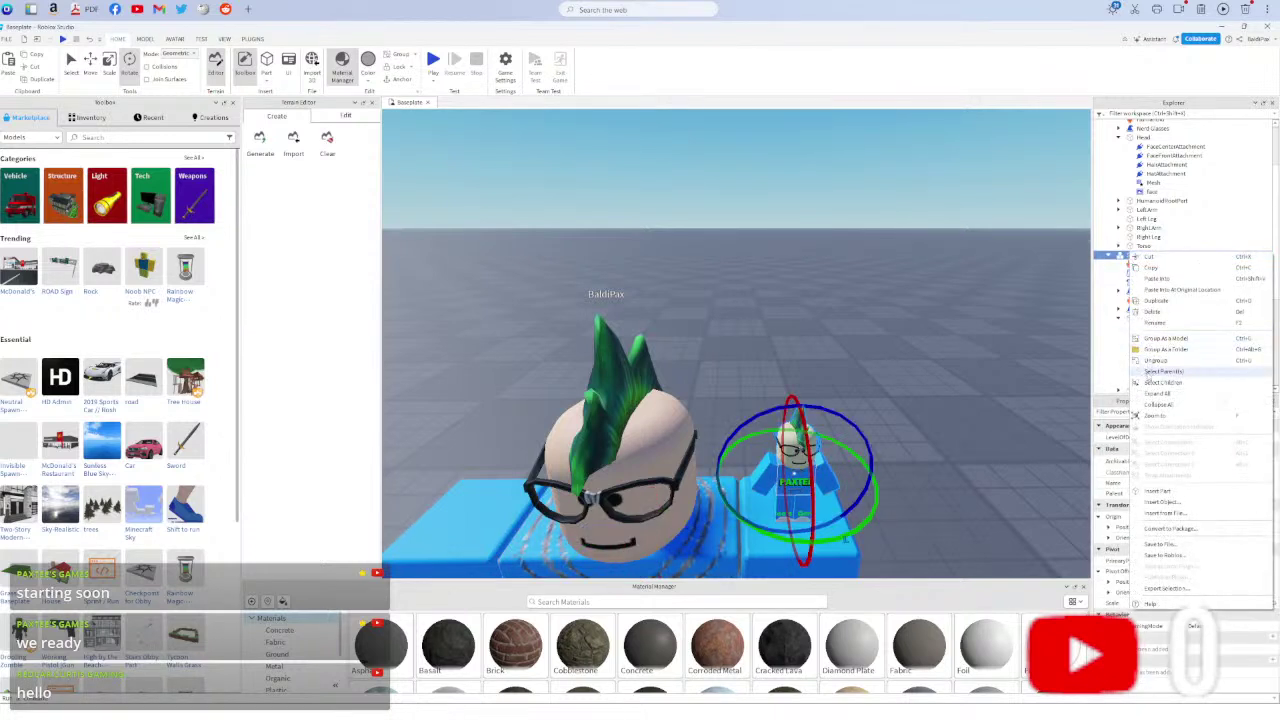
{"action": "left_click", "coordinate": [1170, 533]}
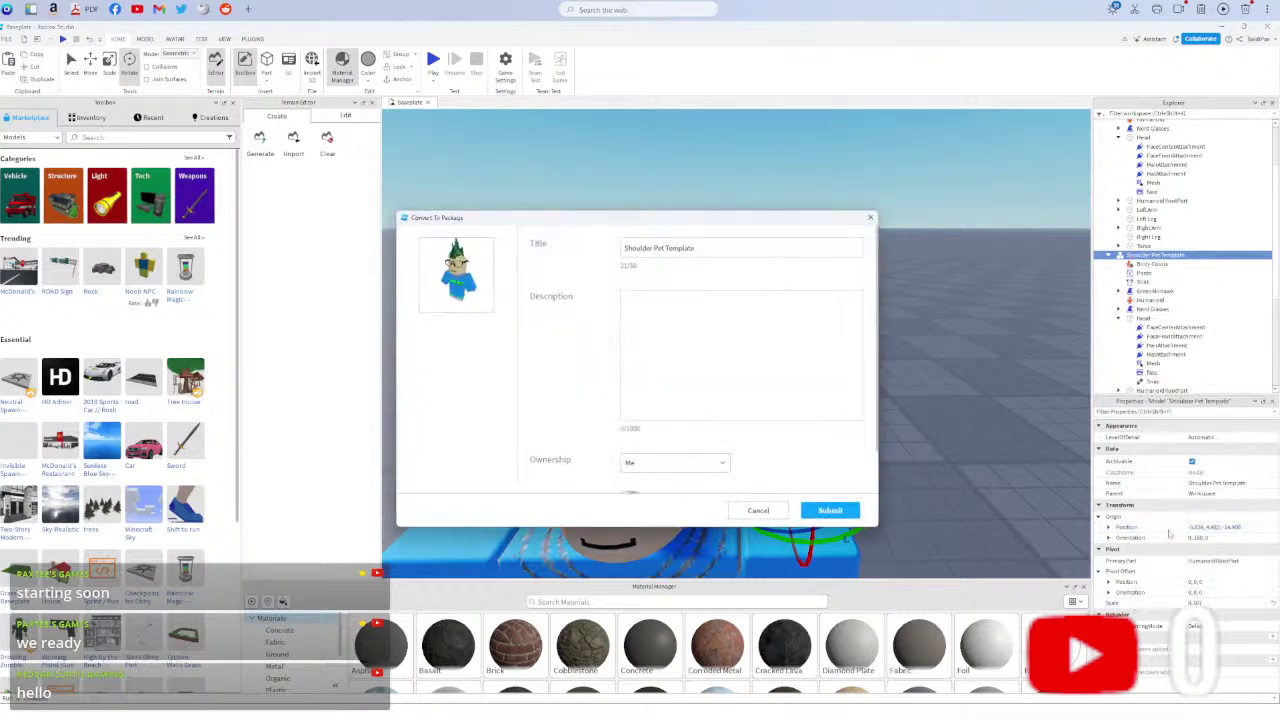
{"action": "left_click", "coordinate": [800, 410]}
{"action": "scroll", "coordinate": [591, 285], "scroll_direction": "down", "scroll_amount": 2}
{"action": "left_click", "coordinate": [675, 413]}
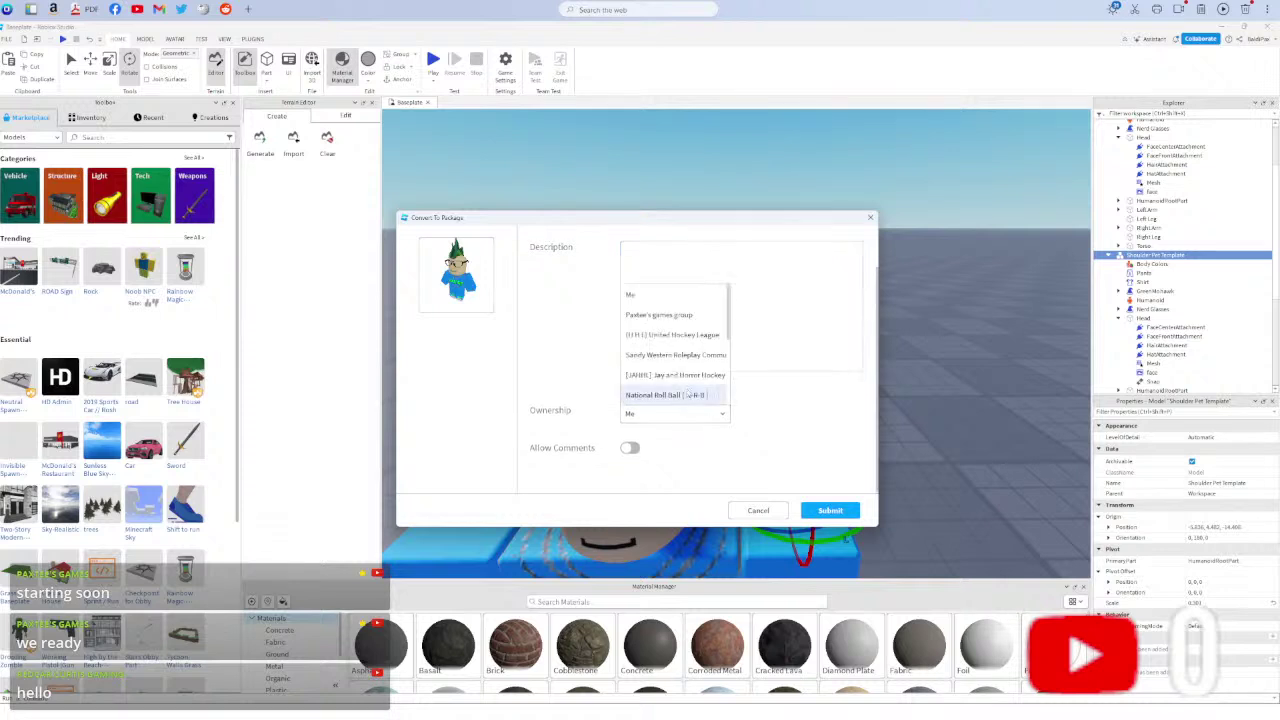
{"action": "left_click", "coordinate": [670, 316]}
- Shorten the package title to Shoulder Pet, submit the conversion and close the dialog
{"action": "scroll", "coordinate": [740, 300], "scroll_direction": "up", "scroll_amount": 2}
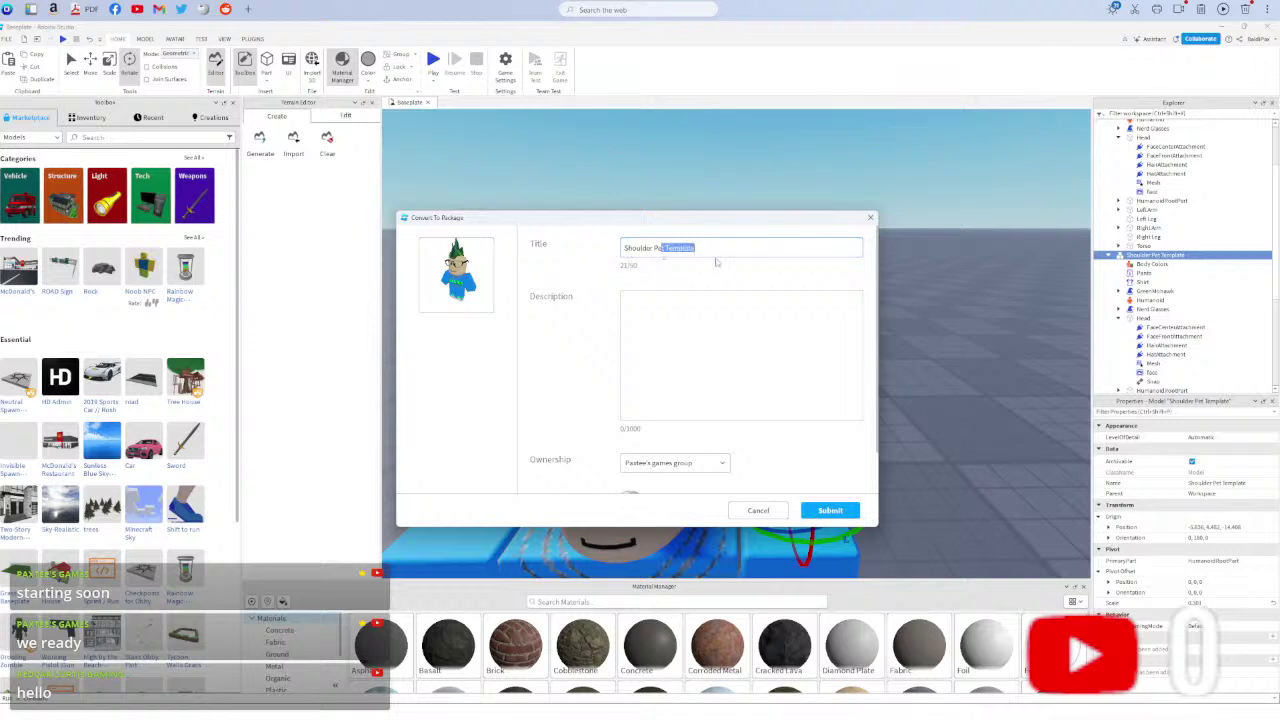
{"action": "key", "text": "BackSpace"}
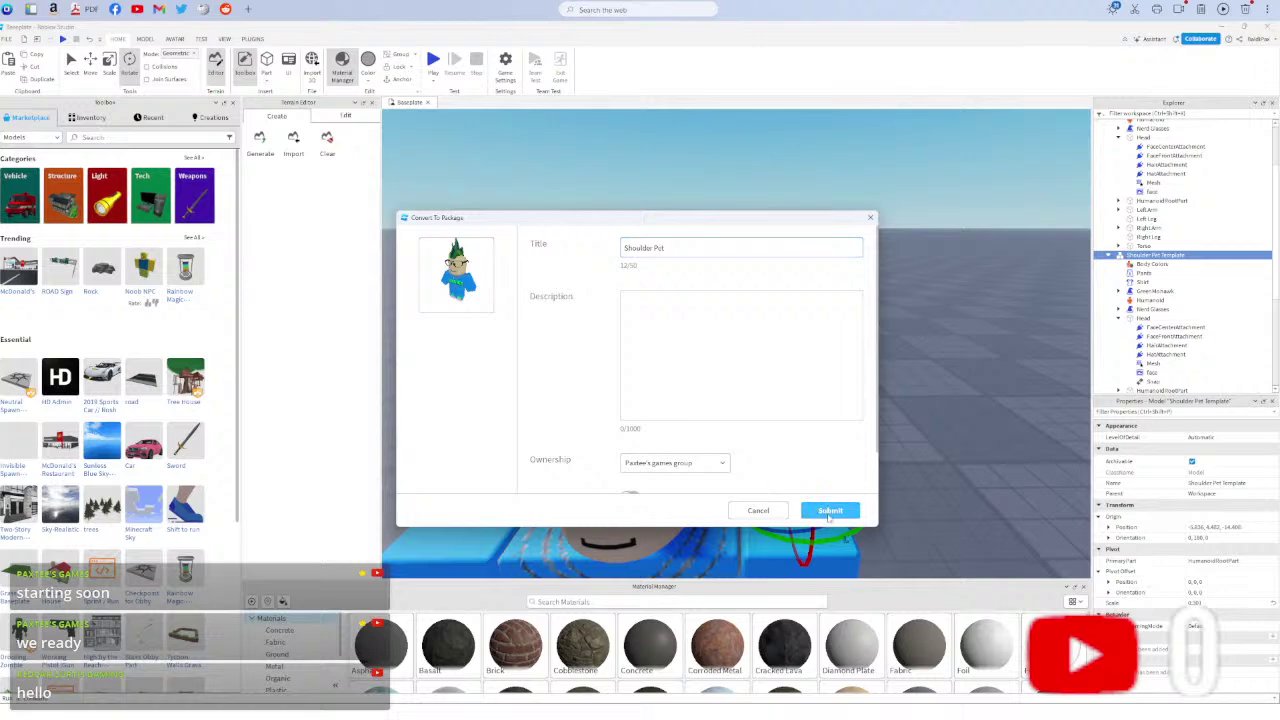
{"action": "left_click", "coordinate": [829, 512]}
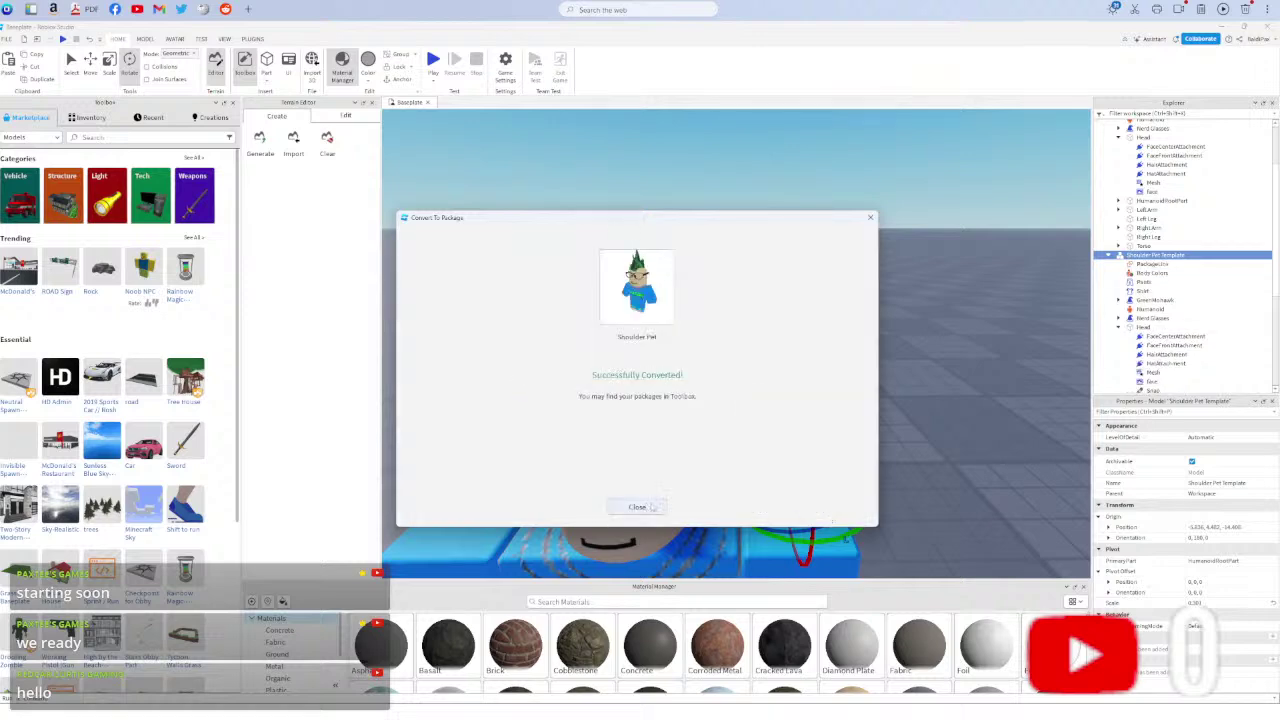
{"action": "left_click", "coordinate": [638, 510]}
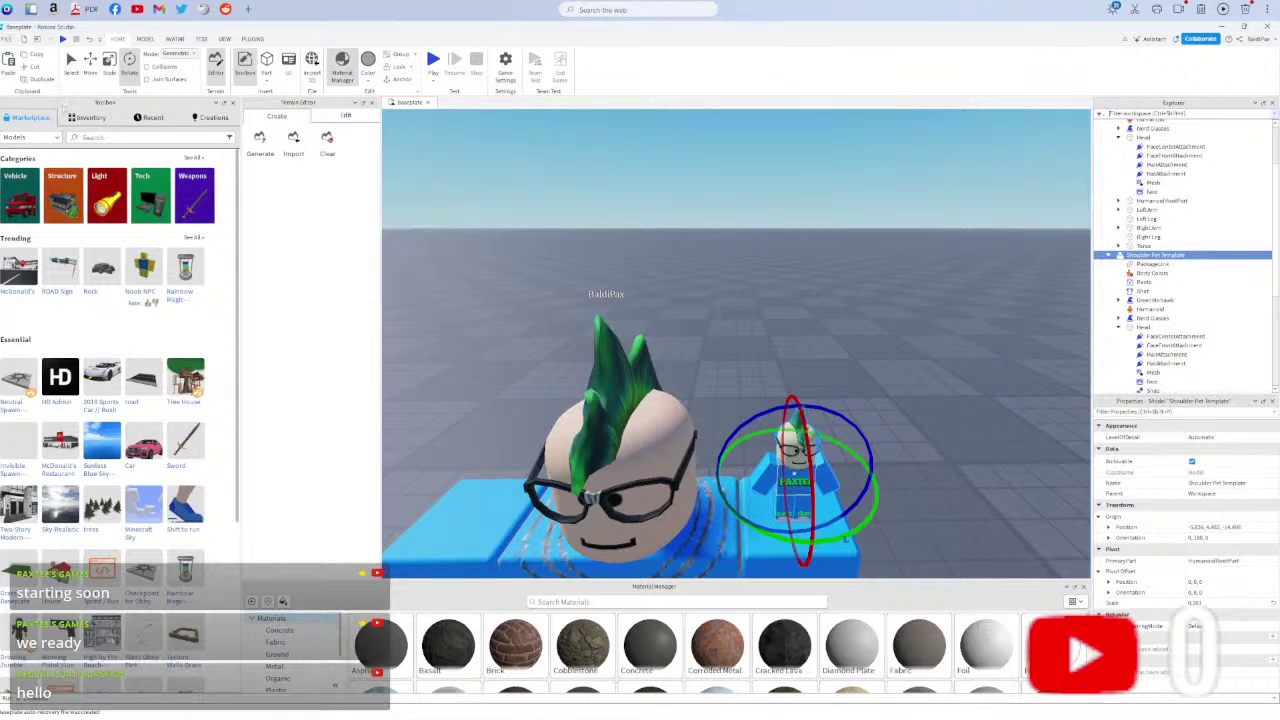
- Show the Toolbox inventory and list its asset categories to look for the converted package
{"action": "left_click", "coordinate": [88, 117]}
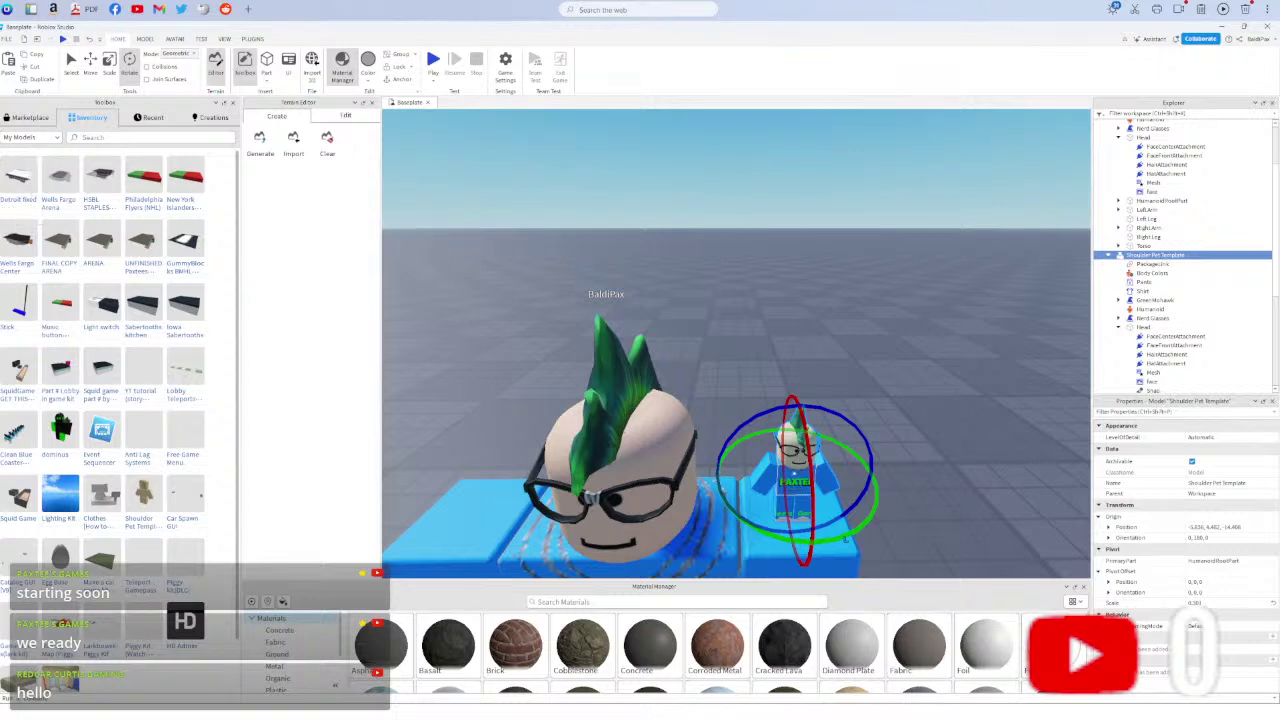
{"action": "left_click", "coordinate": [28, 117]}
{"action": "left_click", "coordinate": [76, 118]}
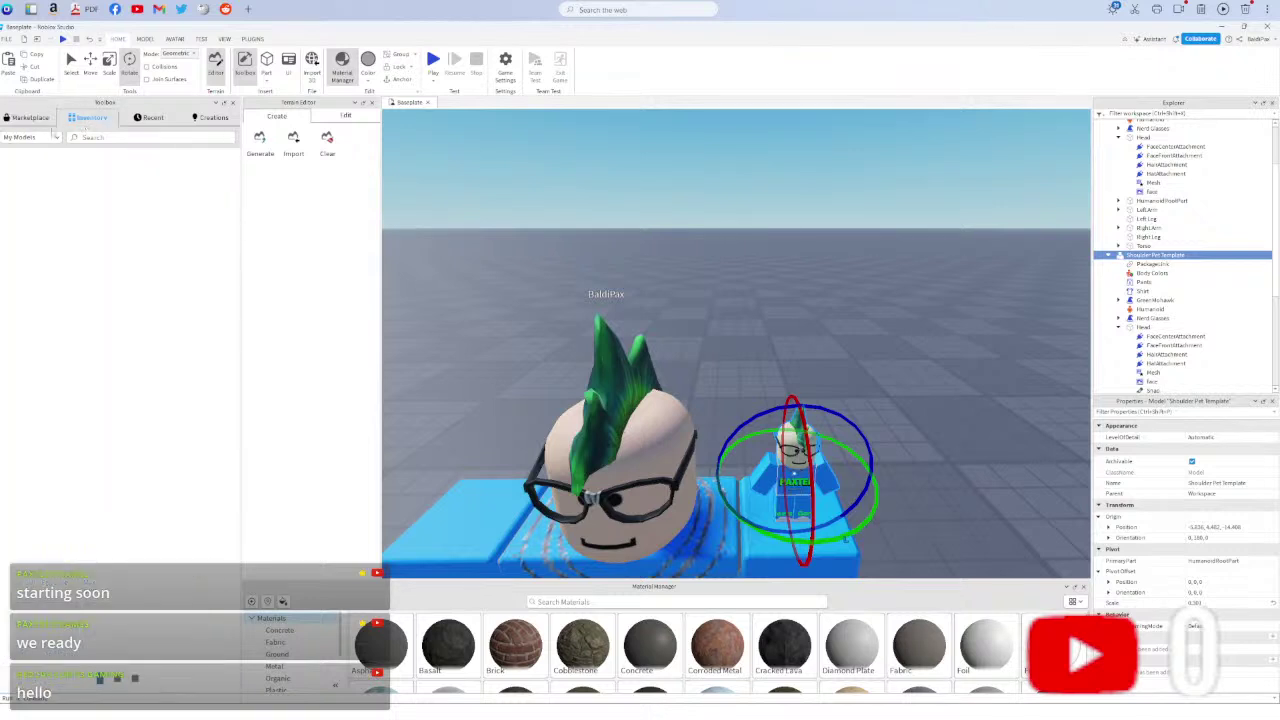
{"action": "left_click", "coordinate": [9, 139]}
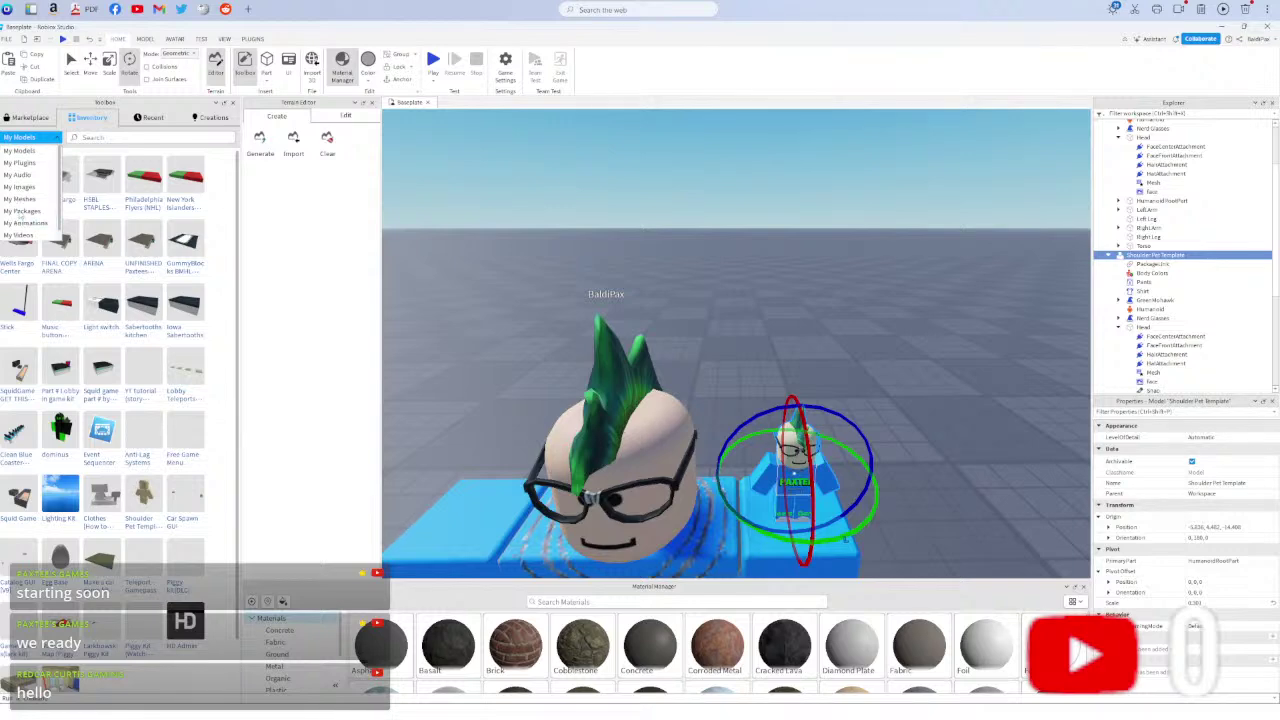
- Examine how the shoulder pet sits on the avatar in a full-body front view
{"action": "left_click", "coordinate": [405, 267]}
{"action": "scroll", "coordinate": [405, 267], "scroll_direction": "down", "scroll_amount": 2}
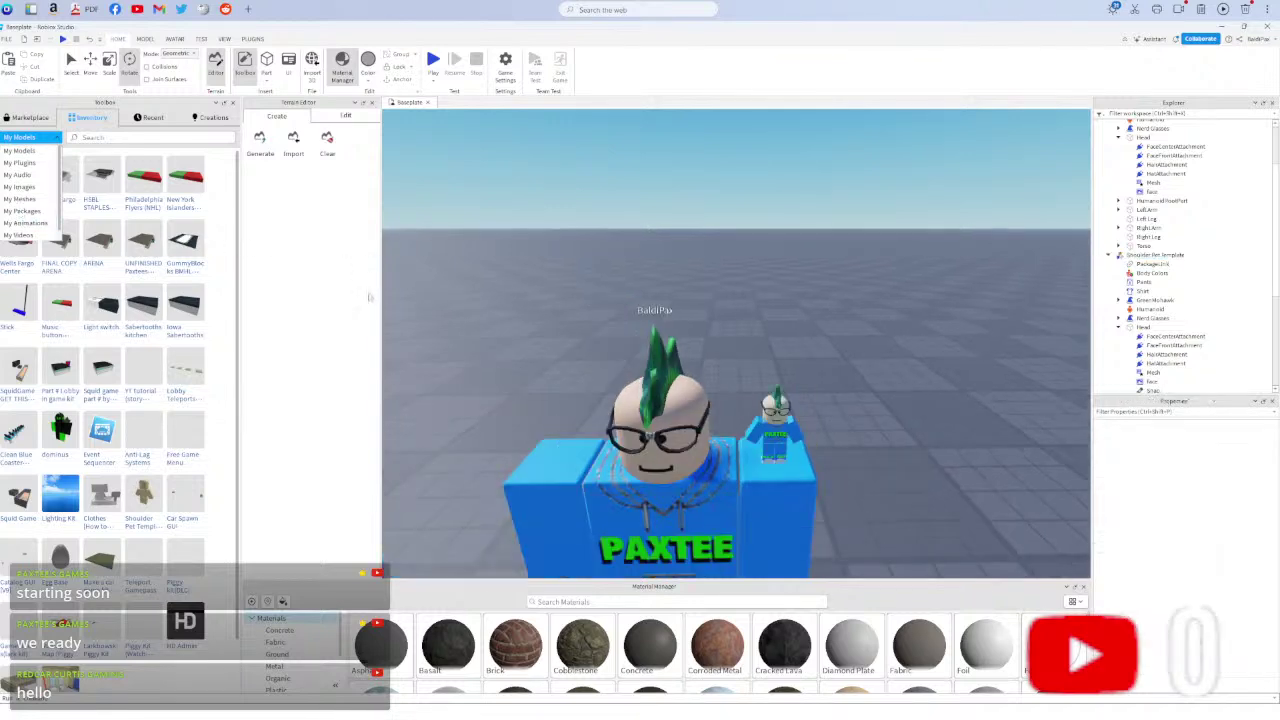
{"action": "right_click_drag", "start_coordinate": [483, 317], "coordinate": [486, 286]}
{"action": "right_click_drag", "start_coordinate": [703, 397], "coordinate": [701, 391]}
{"action": "scroll", "coordinate": [700, 391], "scroll_direction": "up", "scroll_amount": 3}
{"action": "scroll", "coordinate": [701, 391], "scroll_direction": "down", "scroll_amount": 3}
{"action": "scroll", "coordinate": [701, 391], "scroll_direction": "up", "scroll_amount": 4}
{"action": "key", "text": "s"}
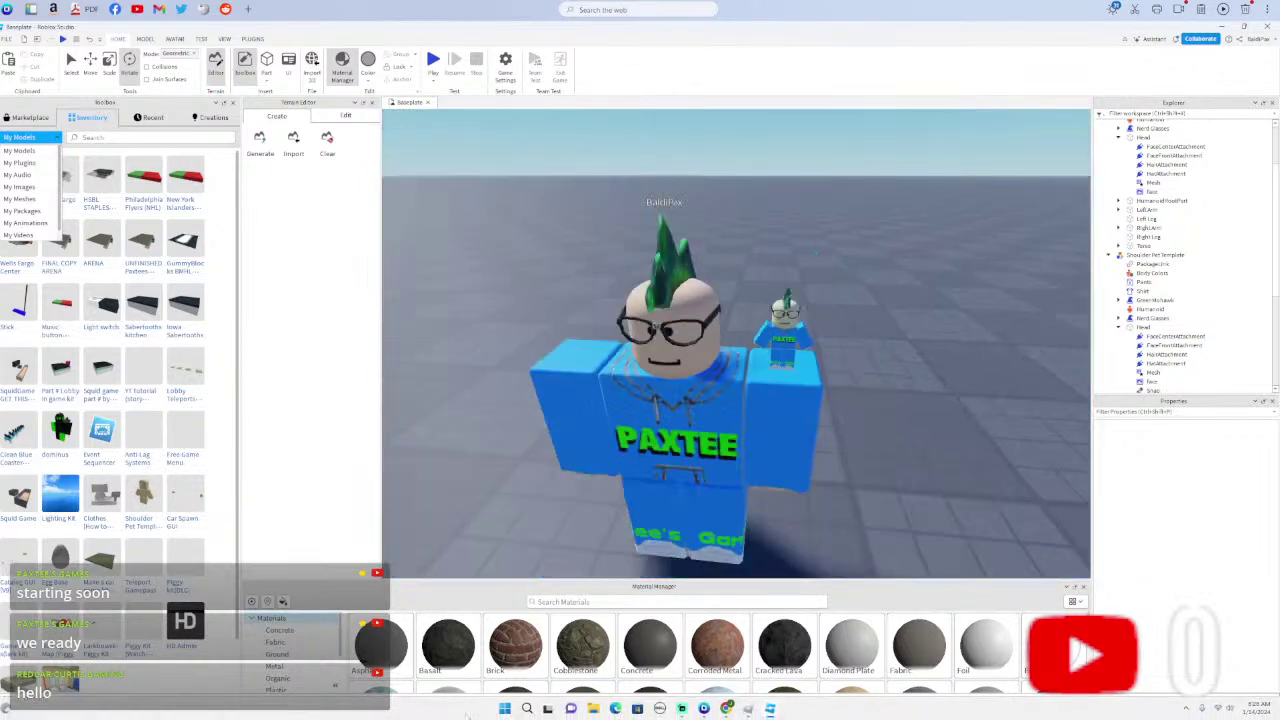
- Search the computer for Blender and dismiss the search without opening anything
{"action": "left_click", "coordinate": [525, 712]}
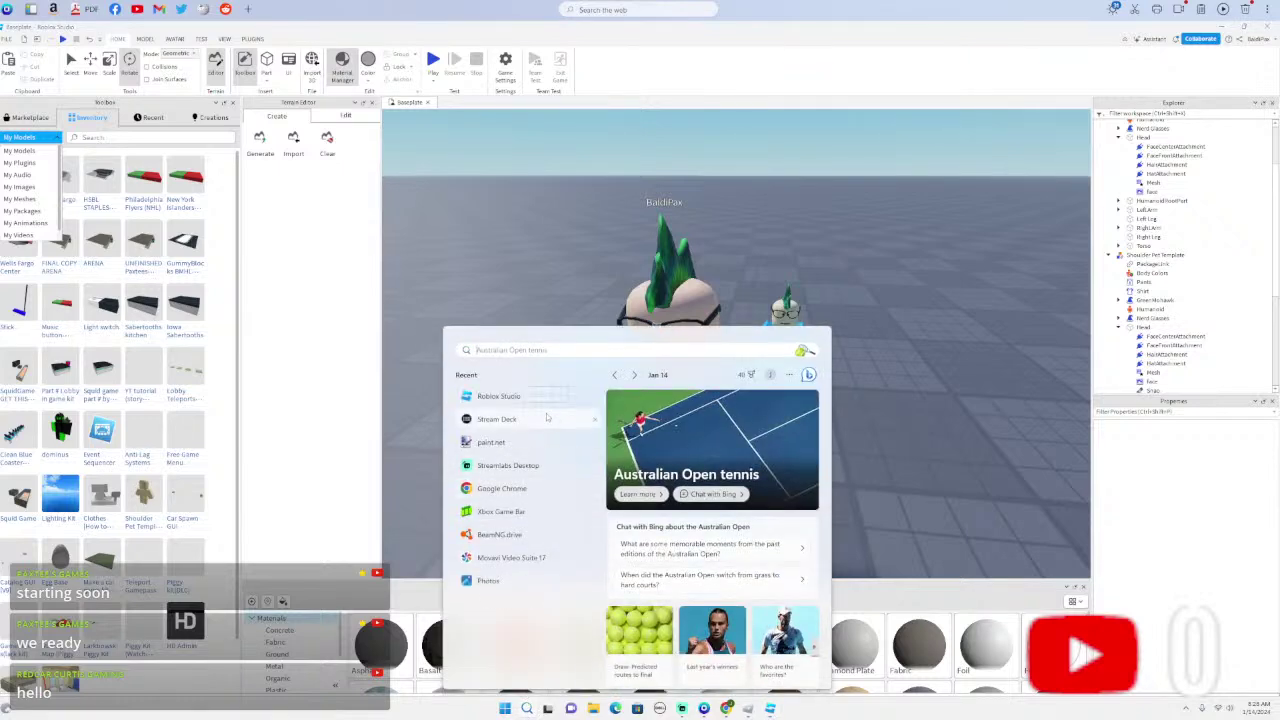
{"action": "type", "text": "blen"}
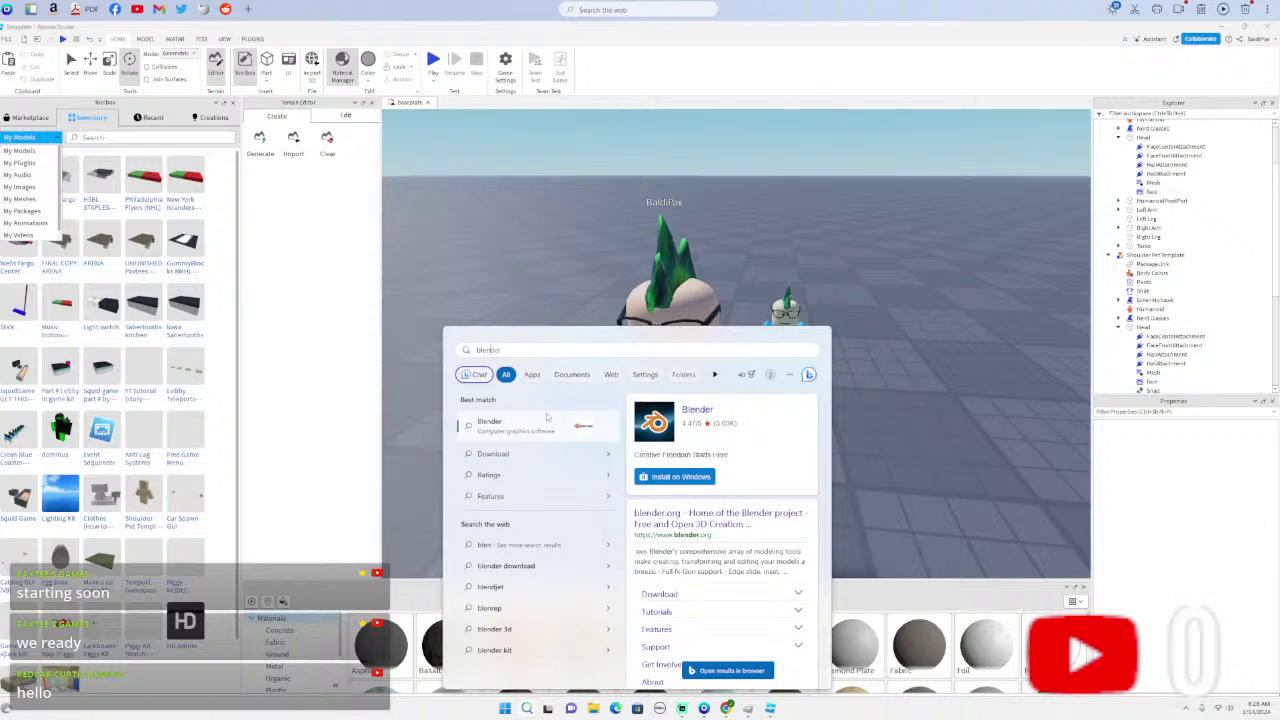
{"action": "key", "text": "BackSpace"}
{"action": "key", "text": "BackSpace"}
{"action": "key", "text": "BackSpace"}
{"action": "key", "text": "BackSpace"}
{"action": "key", "text": "BackSpace"}
{"action": "key", "text": "BackSpace"}
{"action": "key", "text": "BackSpace"}
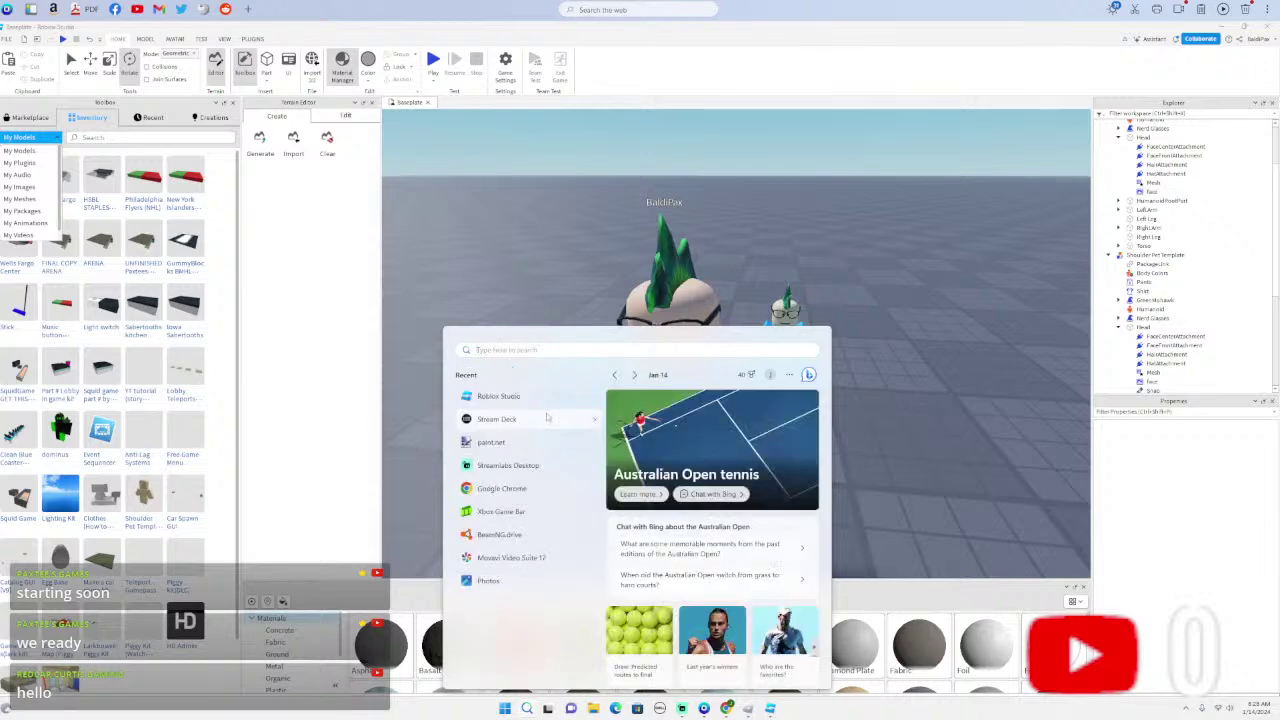
{"action": "left_click", "coordinate": [457, 186]}
- Examine the shoulder pet and avatar from several angles, both close up and from a distance
{"action": "right_click_drag", "start_coordinate": [609, 300], "coordinate": [609, 300]}
{"action": "key", "text": "w"}
{"action": "key", "text": "d"}
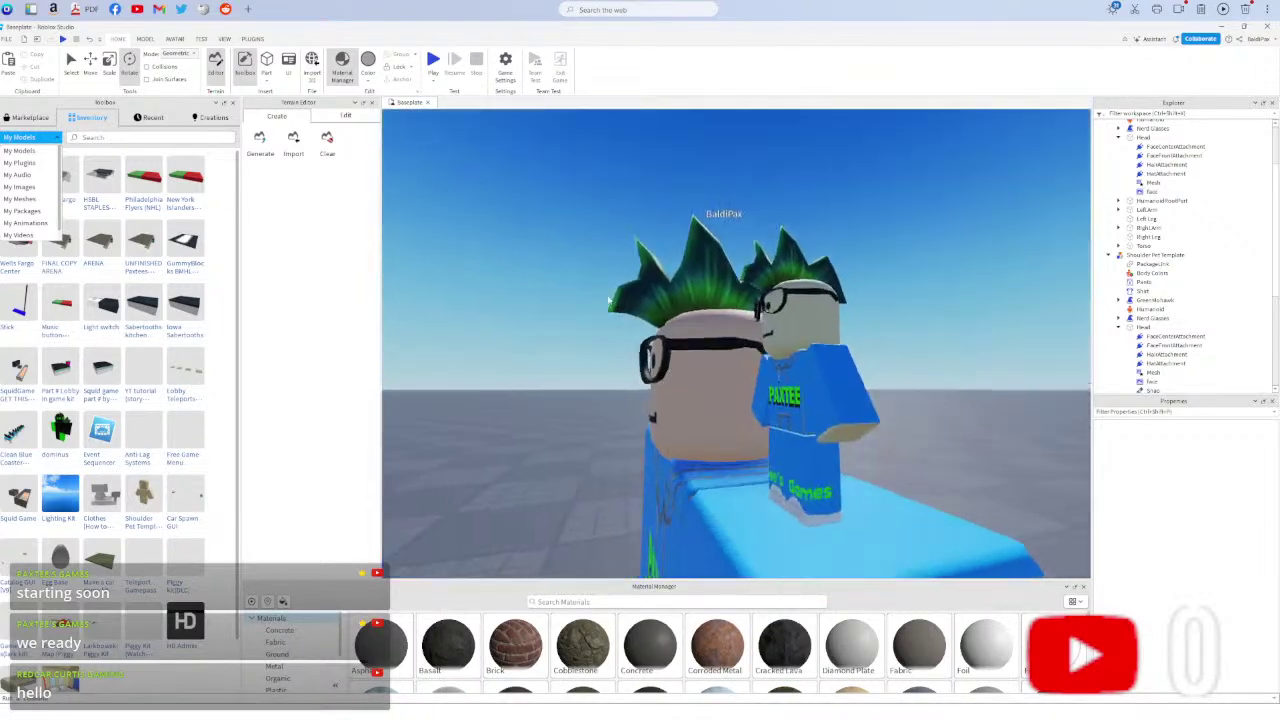
{"action": "scroll", "coordinate": [723, 397], "scroll_direction": "down", "scroll_amount": 3}
{"action": "right_click_drag", "start_coordinate": [723, 397], "coordinate": [714, 360]}
{"action": "scroll", "coordinate": [721, 394], "scroll_direction": "up", "scroll_amount": 4}
{"action": "scroll", "coordinate": [720, 393], "scroll_direction": "up", "scroll_amount": 2}
{"action": "scroll", "coordinate": [721, 393], "scroll_direction": "down", "scroll_amount": 4}
{"action": "scroll", "coordinate": [714, 358], "scroll_direction": "up", "scroll_amount": 2}
{"action": "scroll", "coordinate": [716, 363], "scroll_direction": "up", "scroll_amount": 3}
{"action": "scroll", "coordinate": [714, 363], "scroll_direction": "down", "scroll_amount": 6}
{"action": "scroll", "coordinate": [714, 363], "scroll_direction": "up", "scroll_amount": 5}
{"action": "scroll", "coordinate": [714, 359], "scroll_direction": "up", "scroll_amount": 3}
{"action": "scroll", "coordinate": [715, 363], "scroll_direction": "down", "scroll_amount": 5}
{"action": "scroll", "coordinate": [716, 363], "scroll_direction": "up", "scroll_amount": 3}
{"action": "scroll", "coordinate": [715, 361], "scroll_direction": "down", "scroll_amount": 5}
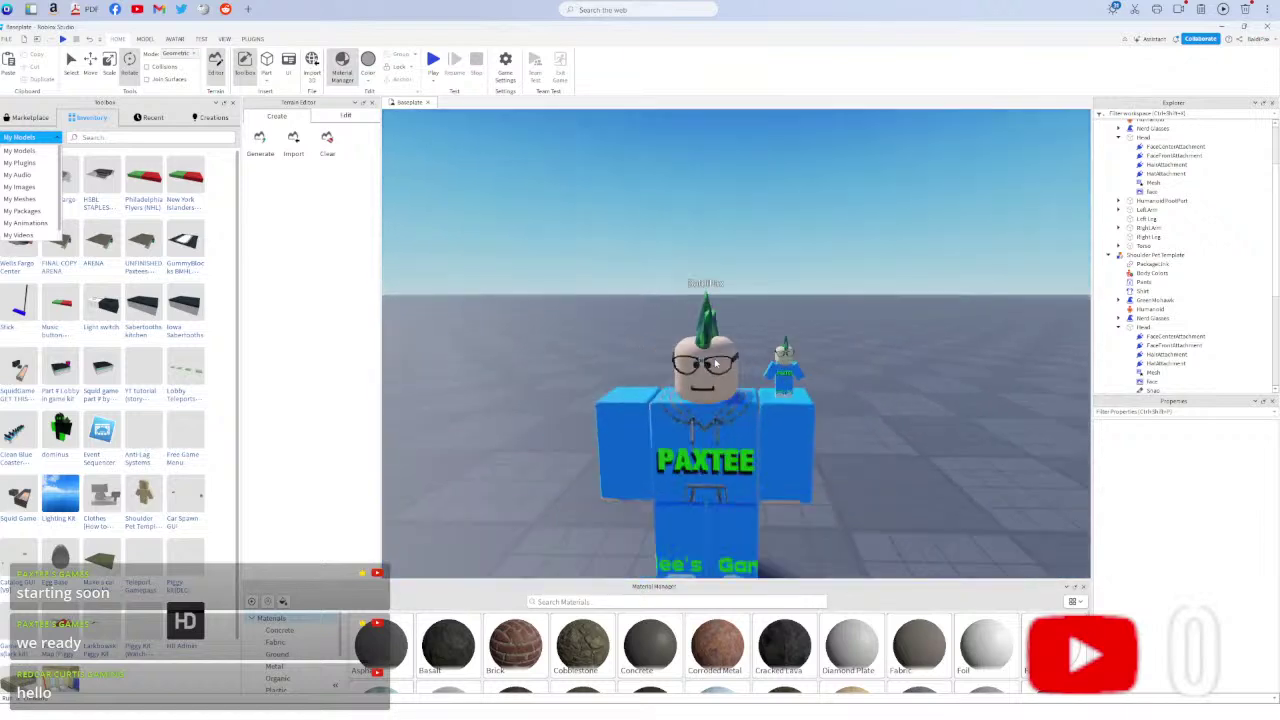
{"action": "scroll", "coordinate": [715, 364], "scroll_direction": "up", "scroll_amount": 3}
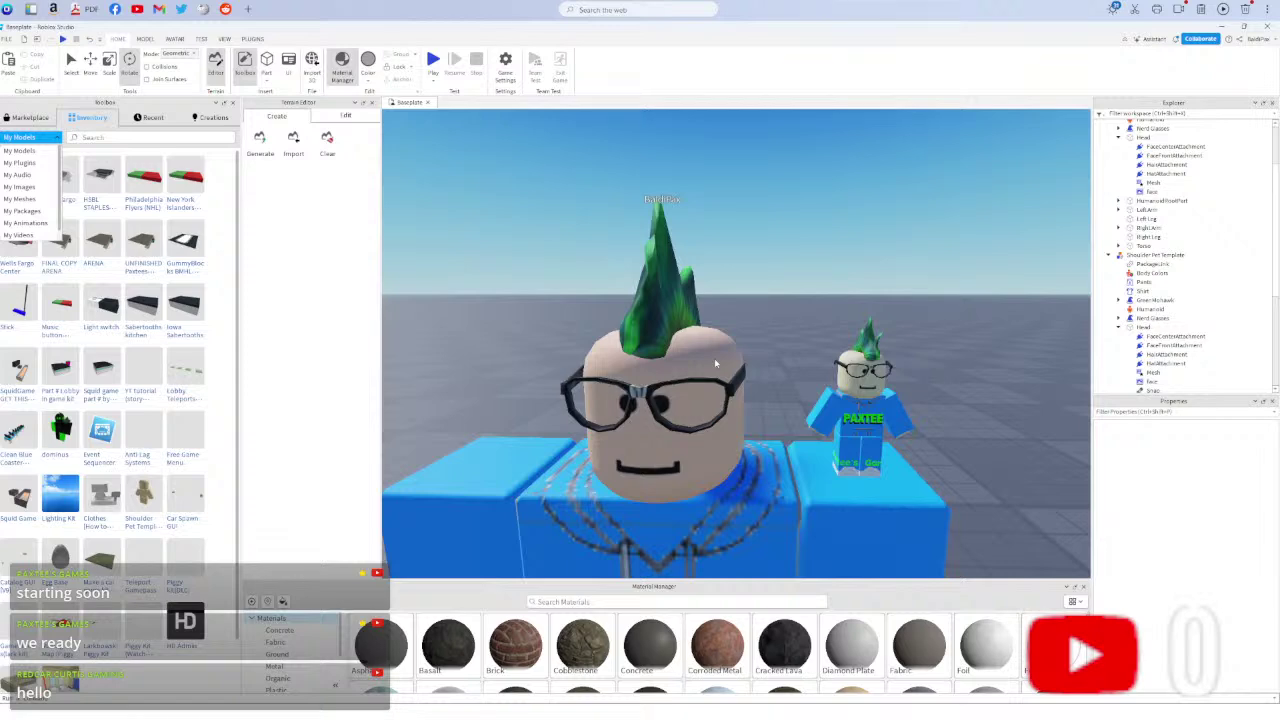
{"action": "right_click_drag", "start_coordinate": [714, 361], "coordinate": [645, 475]}
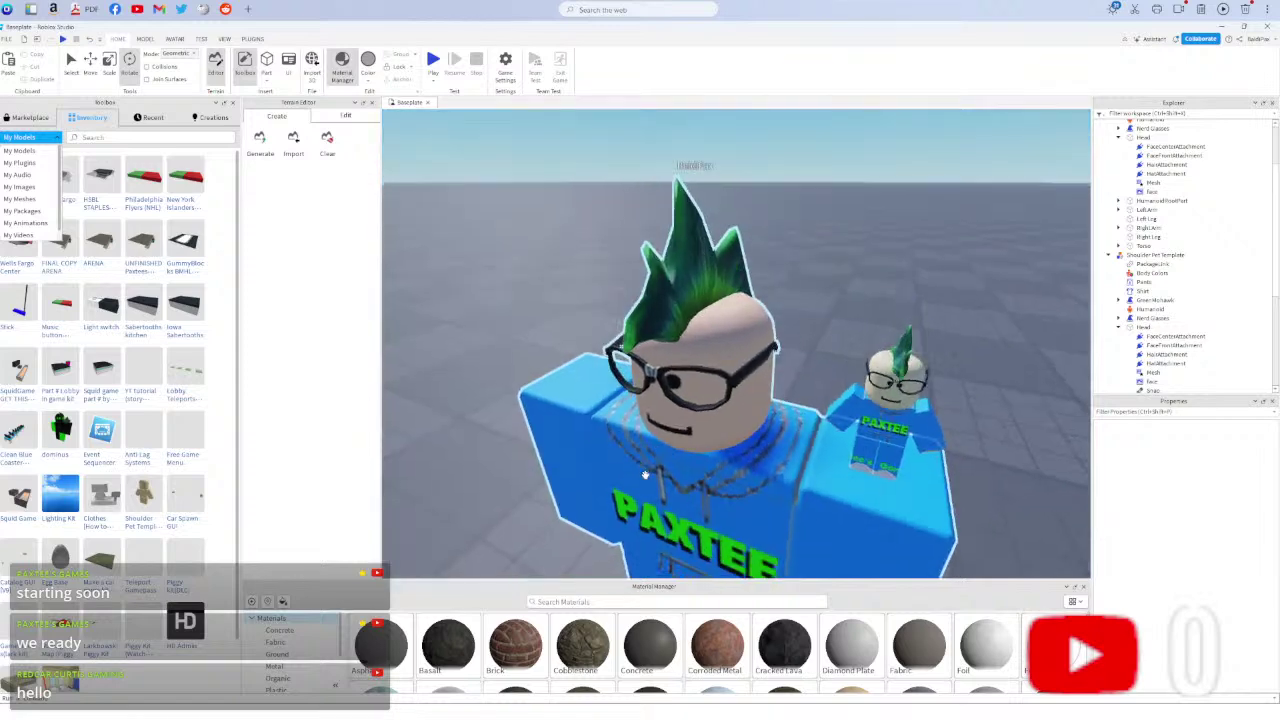
{"action": "mouse_move", "coordinate": [731, 343]}
{"action": "right_mouse_down"}
{"action": "mouse_move", "coordinate": [742, 371]}
{"action": "mouse_move", "coordinate": [743, 360]}
{"action": "right_mouse_up"}
{"action": "scroll", "coordinate": [742, 370], "scroll_direction": "down", "scroll_amount": 5}
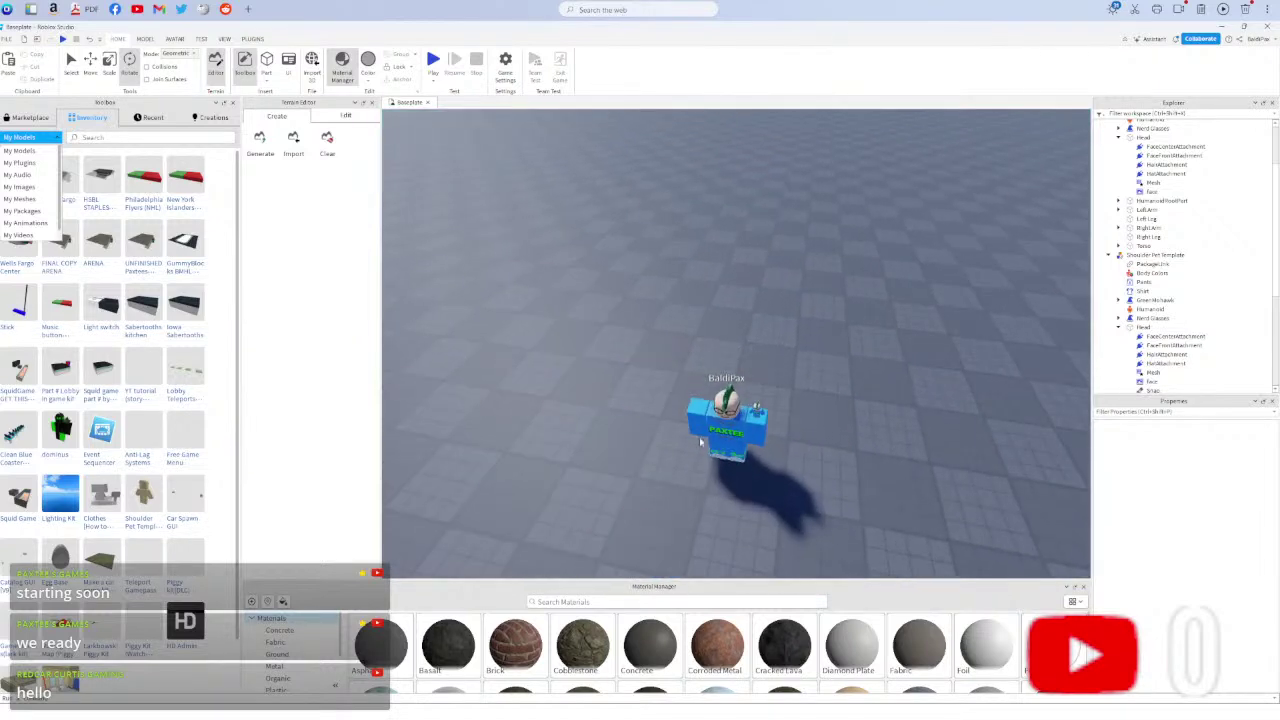
{"action": "scroll", "coordinate": [700, 441], "scroll_direction": "up", "scroll_amount": 5}
{"action": "scroll", "coordinate": [709, 448], "scroll_direction": "down", "scroll_amount": 5}
{"action": "right_click_drag", "start_coordinate": [709, 448], "coordinate": [757, 382]}
{"action": "scroll", "coordinate": [709, 448], "scroll_direction": "up", "scroll_amount": 4}
{"action": "scroll", "coordinate": [706, 443], "scroll_direction": "down", "scroll_amount": 5}
{"action": "scroll", "coordinate": [709, 448], "scroll_direction": "down", "scroll_amount": 4}
{"action": "scroll", "coordinate": [711, 437], "scroll_direction": "up", "scroll_amount": 3}
{"action": "scroll", "coordinate": [711, 437], "scroll_direction": "up", "scroll_amount": 3}
{"action": "scroll", "coordinate": [720, 418], "scroll_direction": "down", "scroll_amount": 1}
{"action": "scroll", "coordinate": [725, 418], "scroll_direction": "up", "scroll_amount": 4}
{"action": "scroll", "coordinate": [725, 418], "scroll_direction": "down", "scroll_amount": 4}
{"action": "scroll", "coordinate": [754, 383], "scroll_direction": "up", "scroll_amount": 5}
{"action": "scroll", "coordinate": [754, 383], "scroll_direction": "down", "scroll_amount": 3}
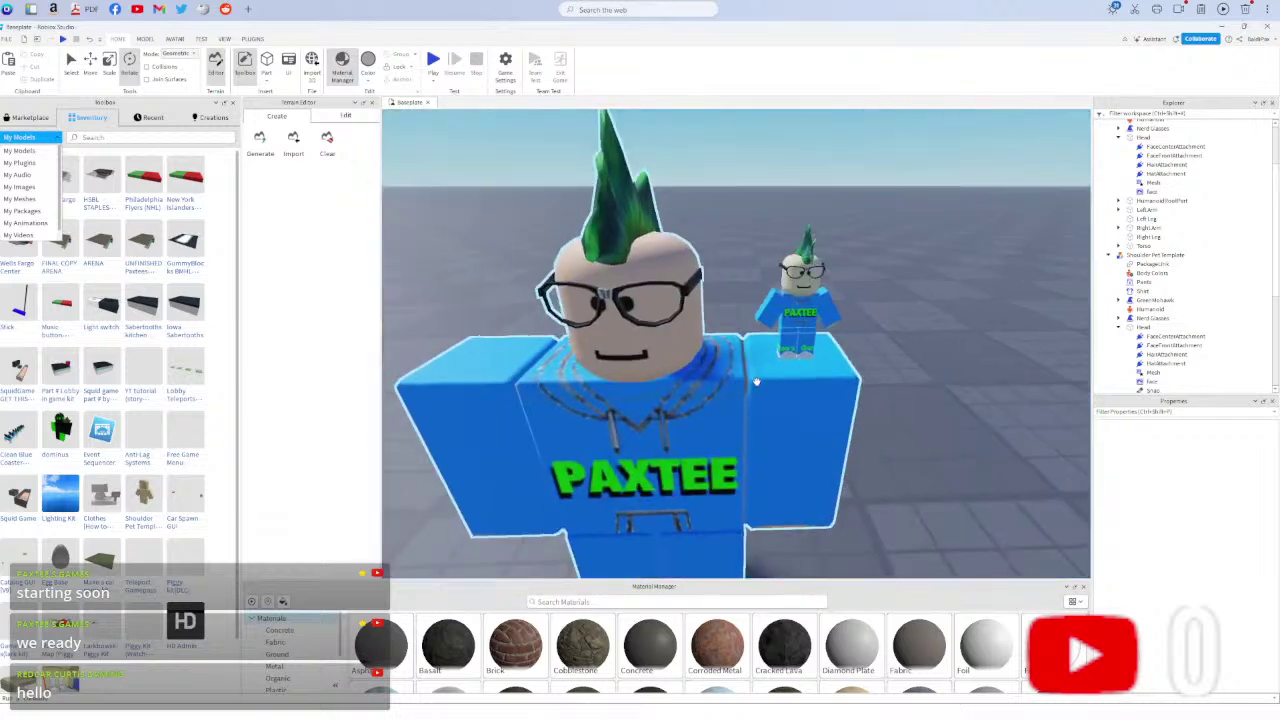
{"action": "scroll", "coordinate": [757, 382], "scroll_direction": "up", "scroll_amount": 10}
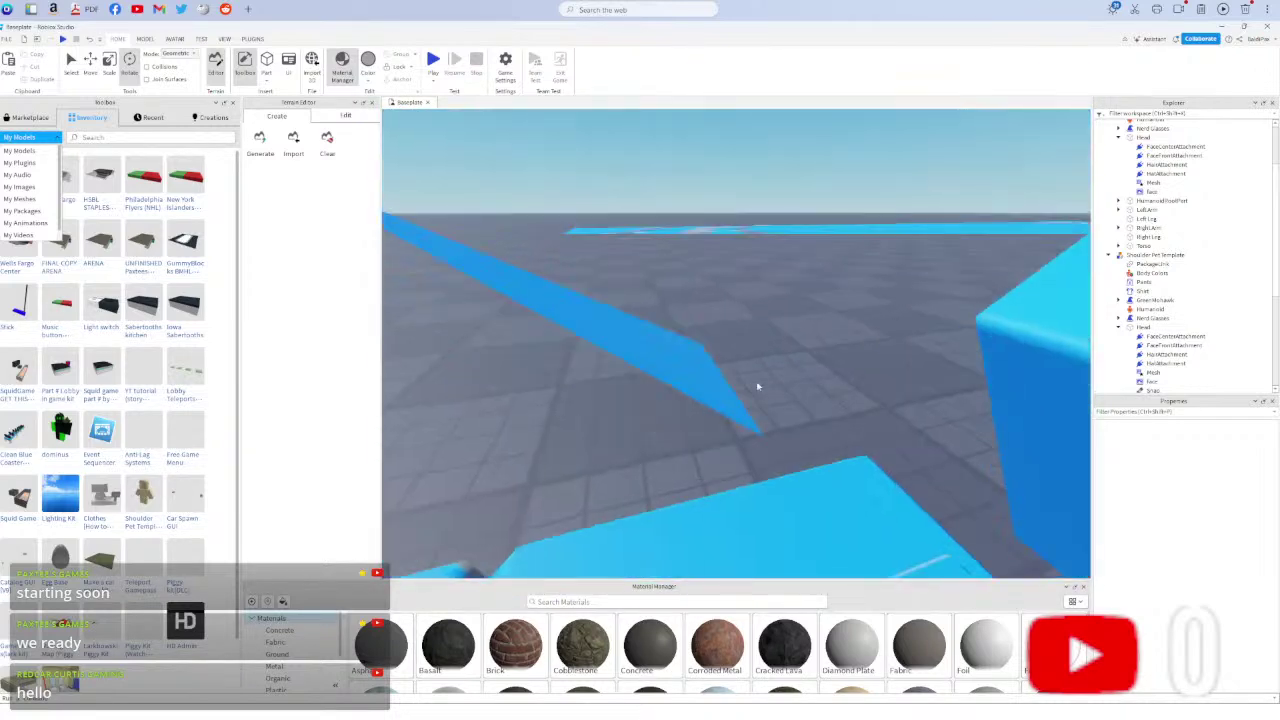
{"action": "scroll", "coordinate": [757, 387], "scroll_direction": "down", "scroll_amount": 10}
{"action": "scroll", "coordinate": [755, 386], "scroll_direction": "up", "scroll_amount": 10}
{"action": "scroll", "coordinate": [757, 384], "scroll_direction": "down", "scroll_amount": 10}
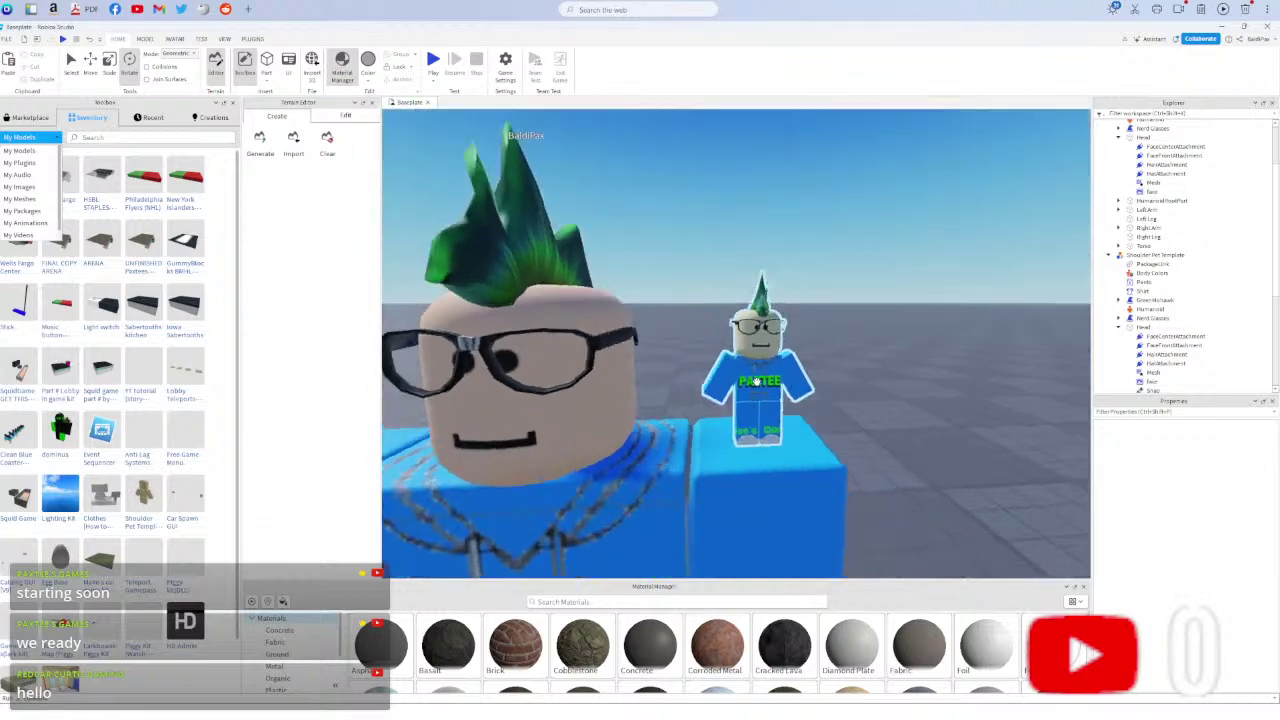
{"action": "right_click_drag", "start_coordinate": [756, 382], "coordinate": [670, 376]}
{"action": "scroll", "coordinate": [669, 371], "scroll_direction": "down", "scroll_amount": 5}
{"action": "scroll", "coordinate": [669, 371], "scroll_direction": "up", "scroll_amount": 5}
- Rename the Shoulder Pet Template model to Paxtees Games shoulder and select the avatar model
{"action": "left_click", "coordinate": [746, 347]}
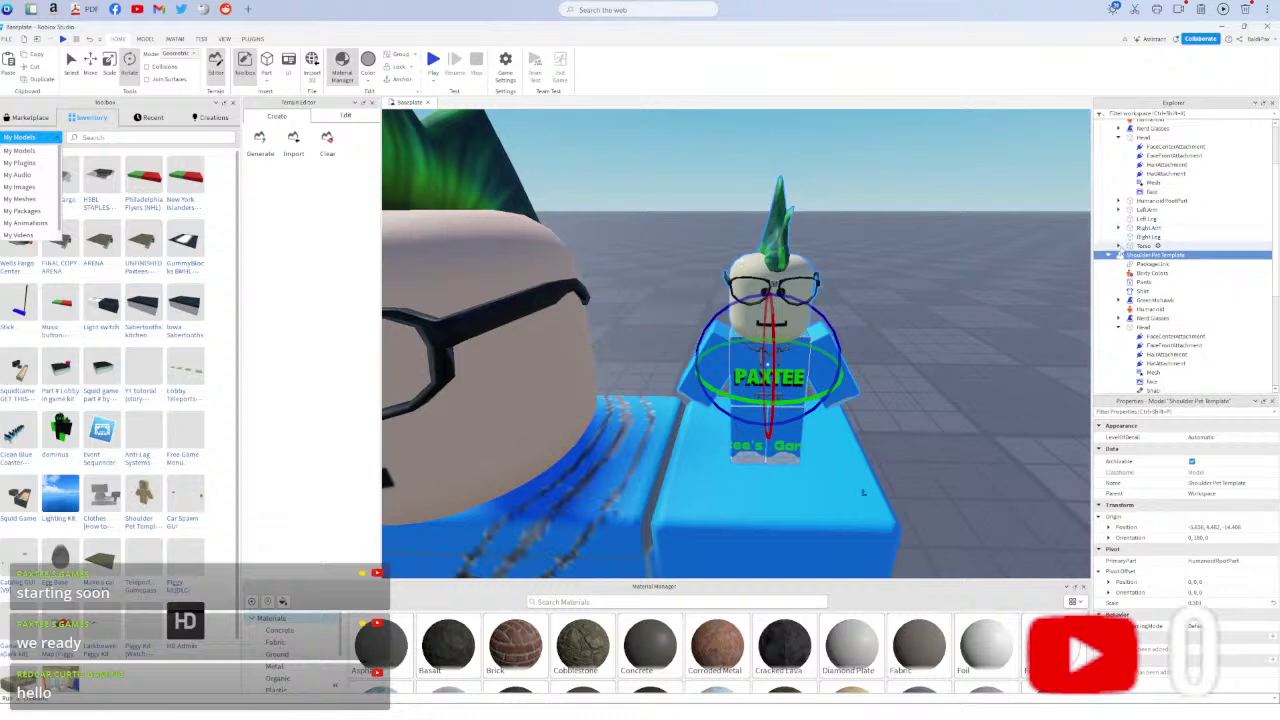
{"action": "left_click", "coordinate": [1109, 255]}
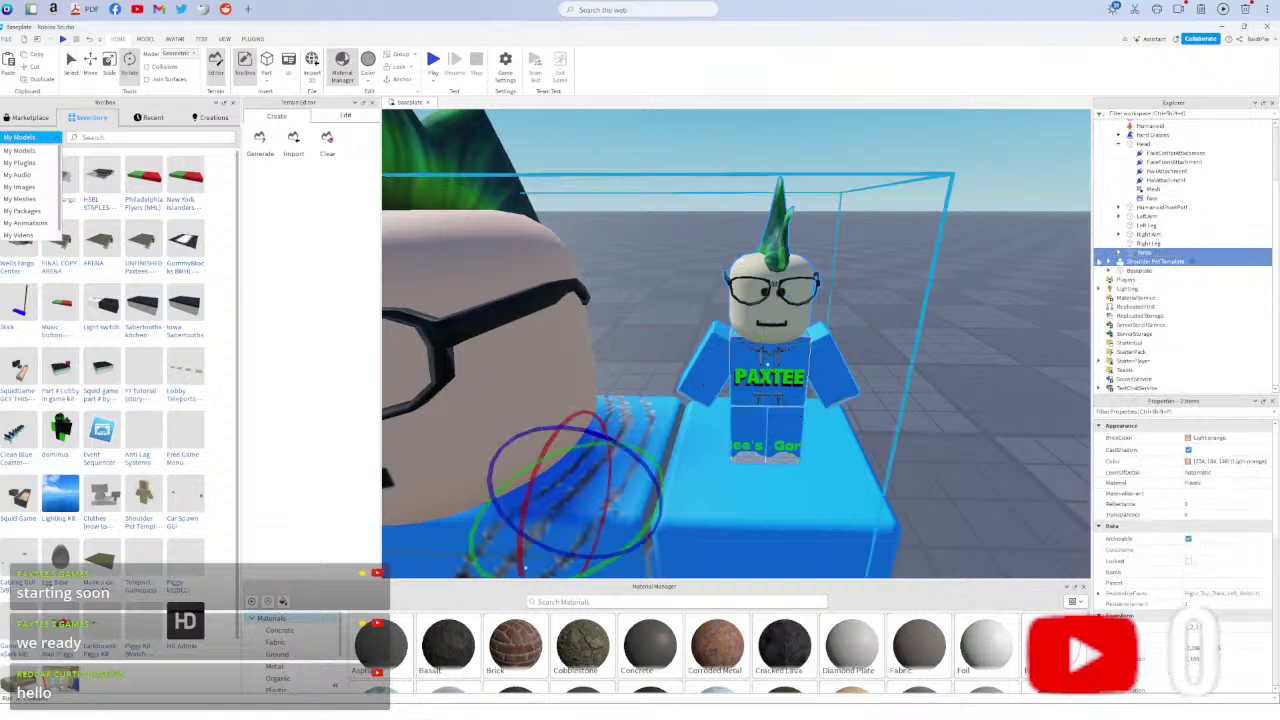
{"action": "double_click", "coordinate": [1136, 262]}
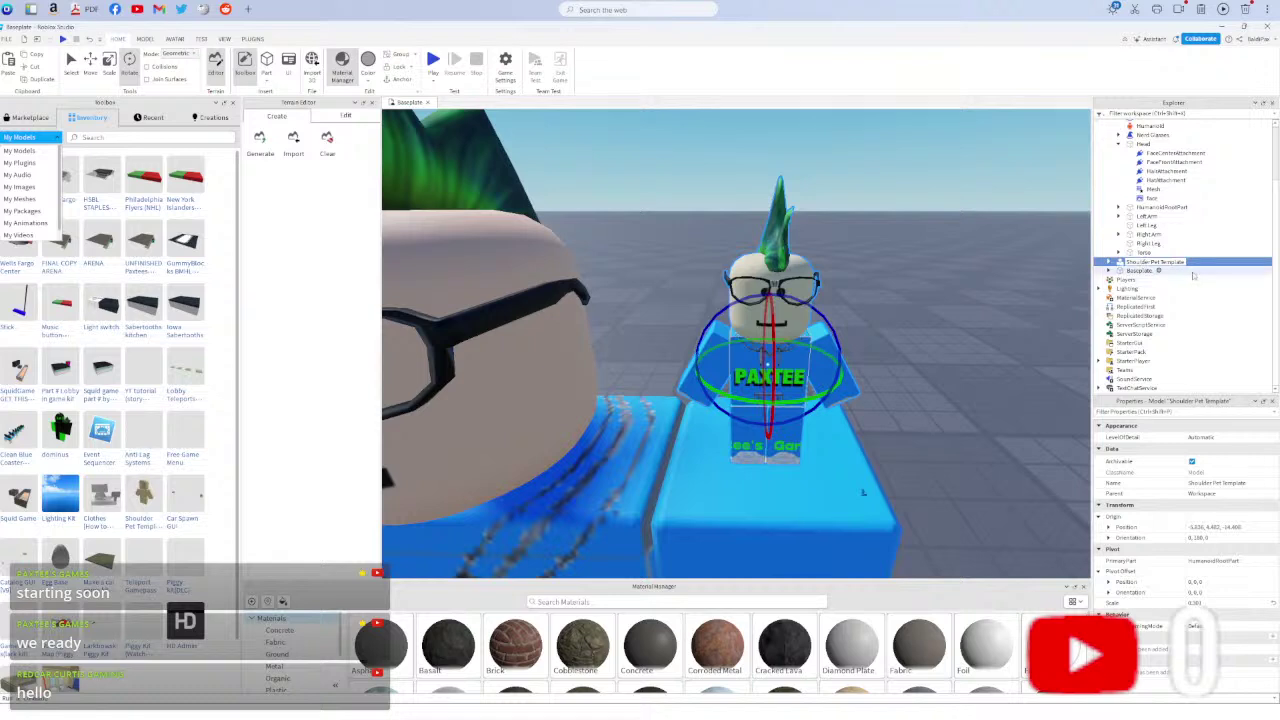
{"action": "key", "text": "ctrl+a"}
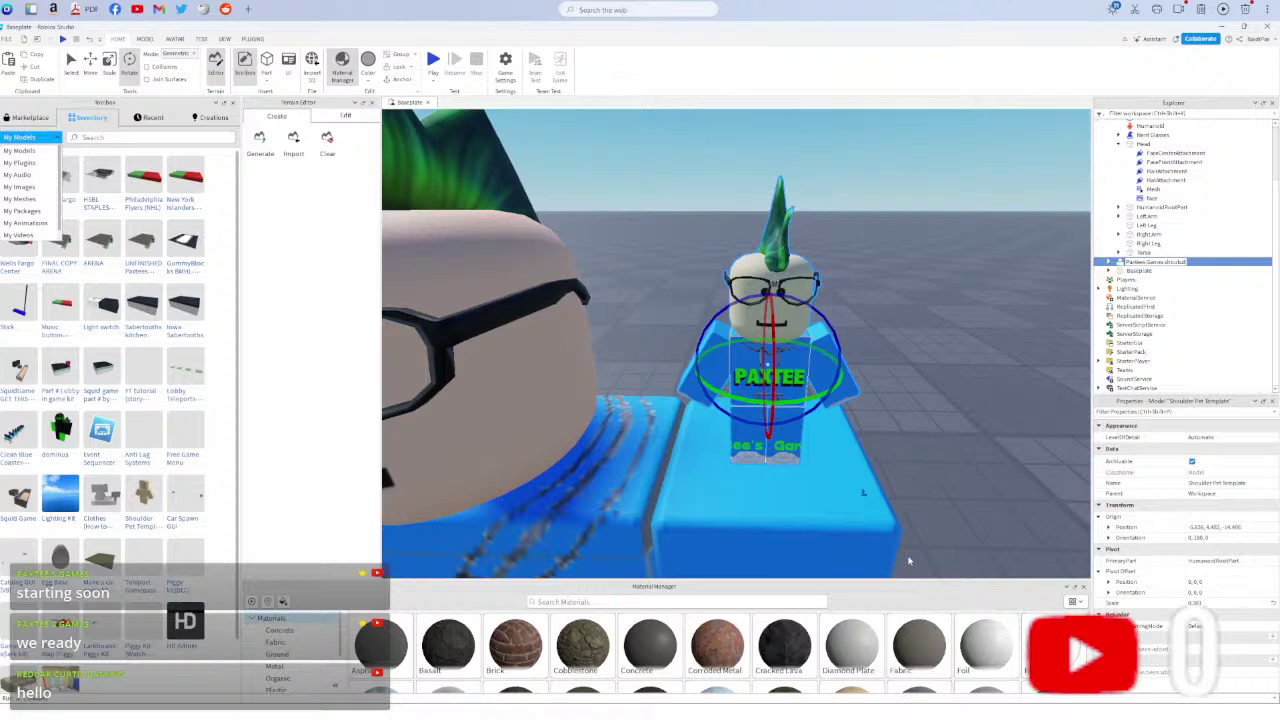
{"action": "type", "text": "r"}
{"action": "key", "text": "Return"}
{"action": "key", "text": "s"}
{"action": "left_click", "coordinate": [583, 506]}
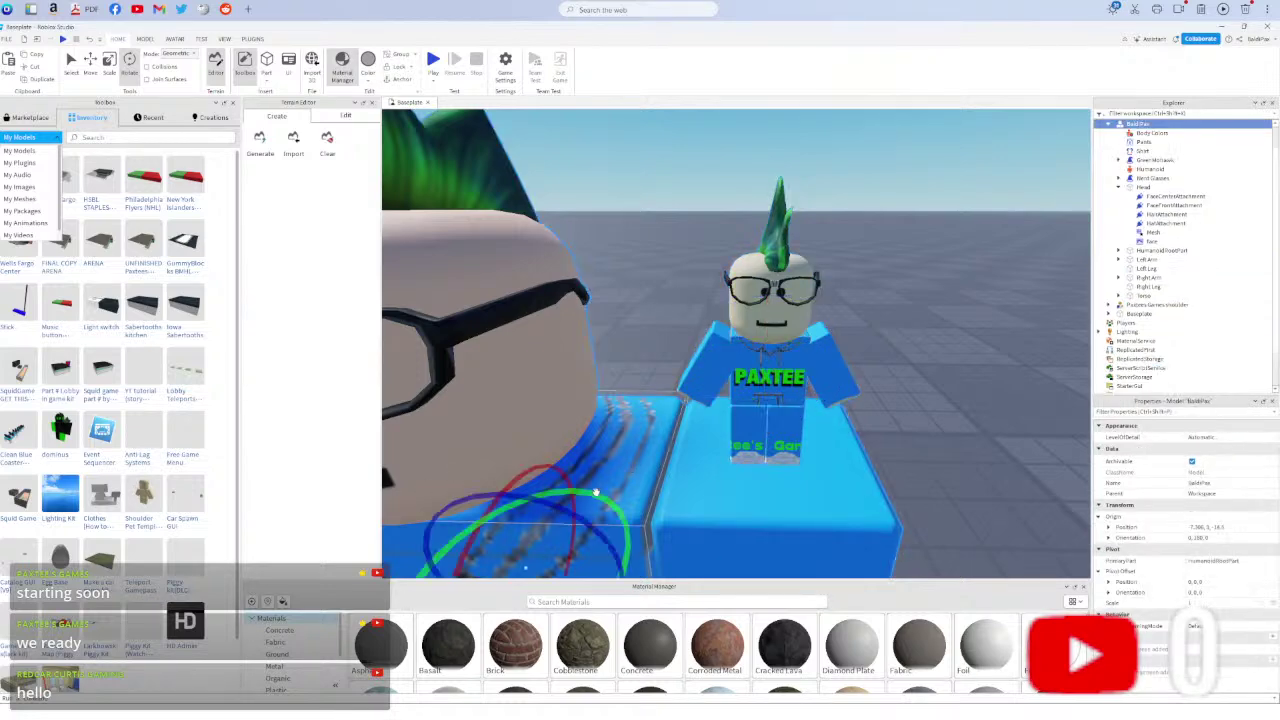
- Zoom out from the avatar and switch the Toolbox from My Models to the Marketplace's Plugins category, ready for a search
{"action": "key", "text": "f"}
{"action": "scroll", "coordinate": [846, 389], "scroll_direction": "up", "scroll_amount": 3}
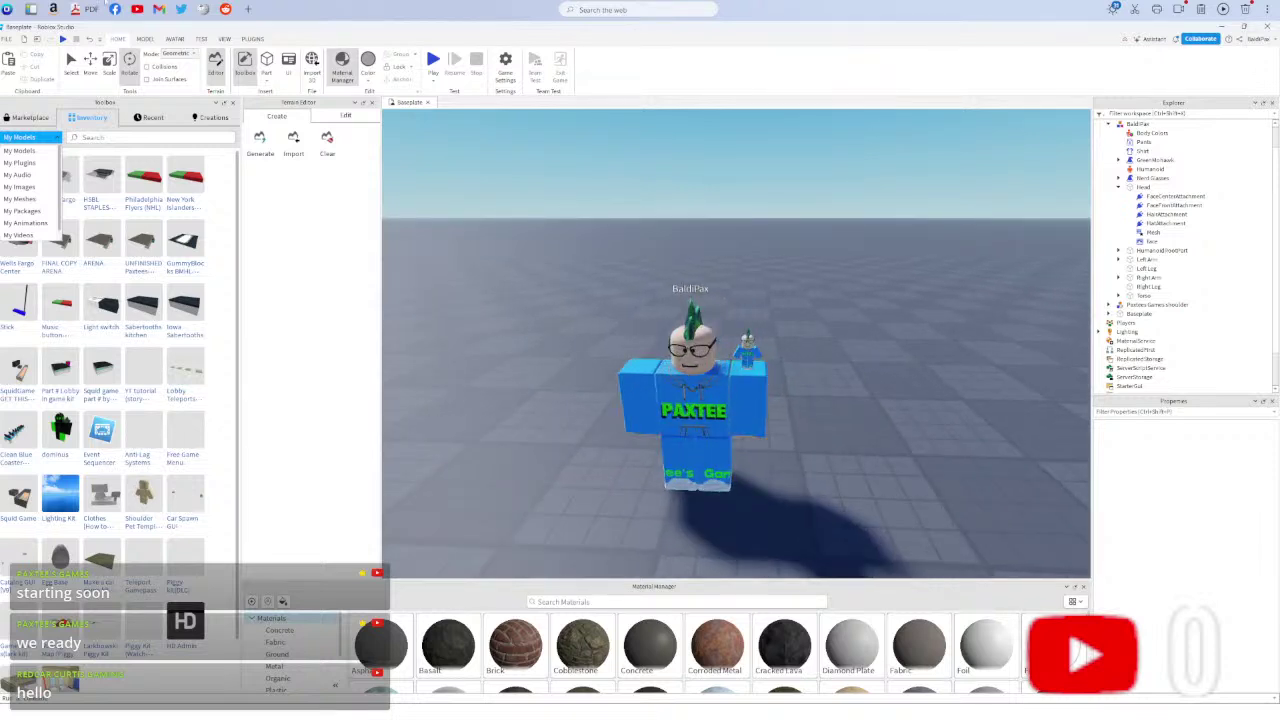
{"action": "left_click", "coordinate": [38, 150]}
{"action": "left_click", "coordinate": [30, 117]}
{"action": "left_click", "coordinate": [28, 137]}
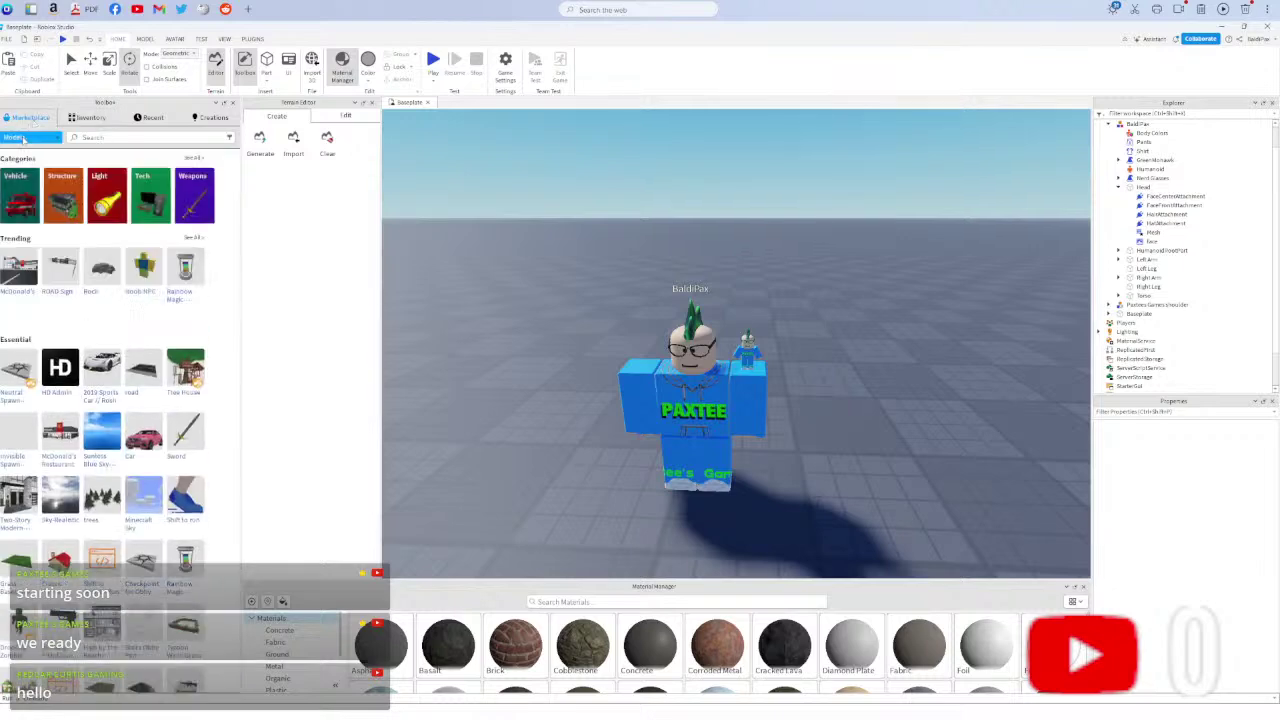
{"action": "left_click", "coordinate": [30, 157]}
{"action": "left_click", "coordinate": [90, 138]}
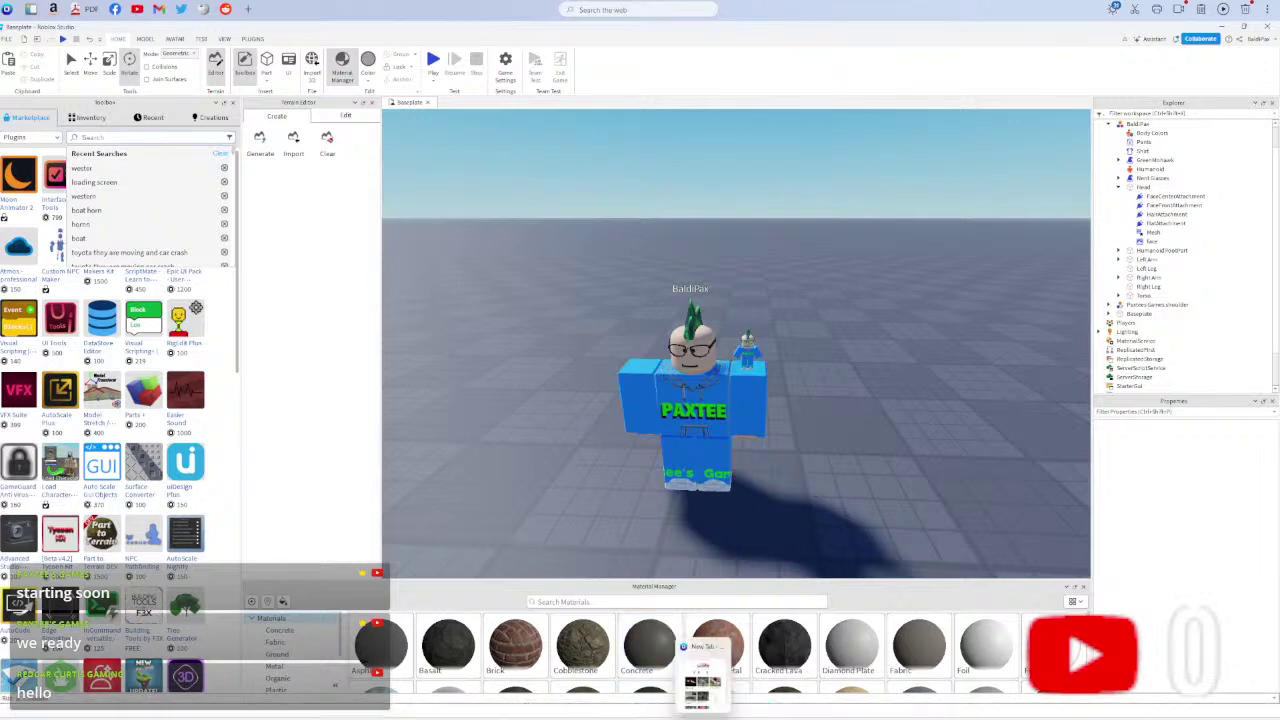
- Switch to the YouTube tutorial "How To UPLOAD UGC ITEMS To Roblox" and review the Position UGC chapter up to the Asset Creator plugin
{"action": "left_click", "coordinate": [728, 650]}
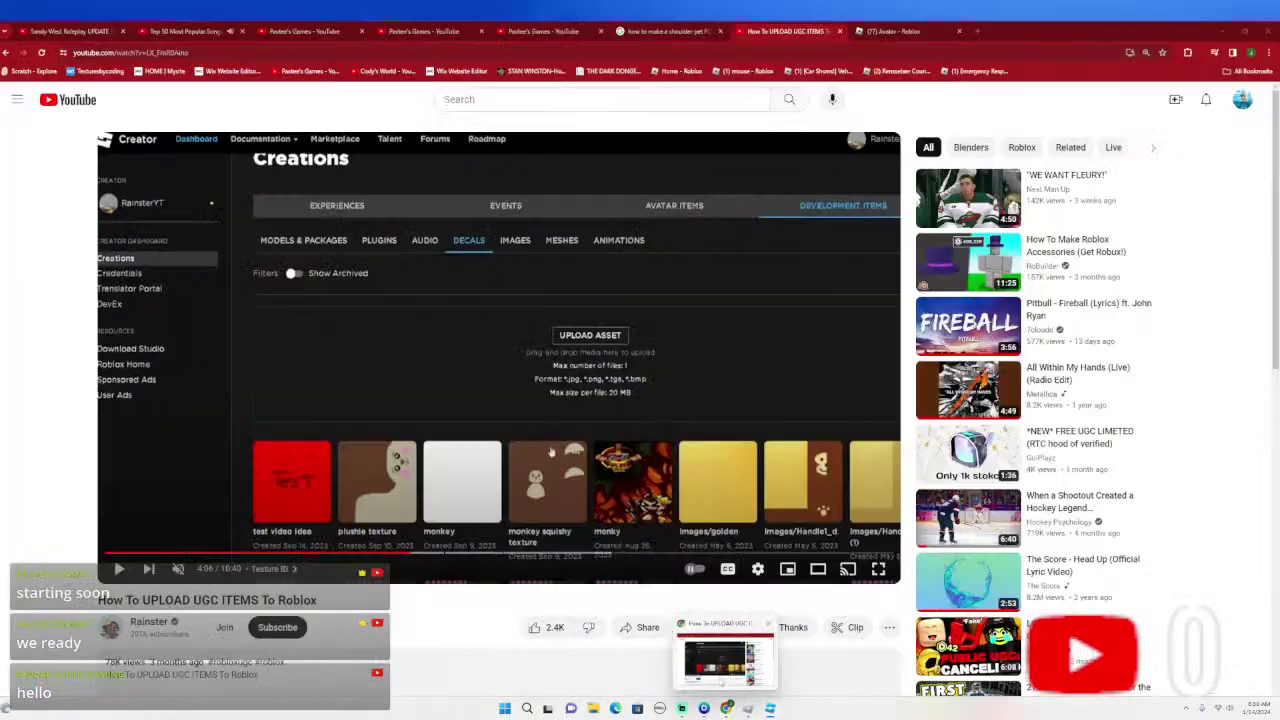
{"action": "left_click", "coordinate": [344, 468]}
{"action": "left_click", "coordinate": [446, 553]}
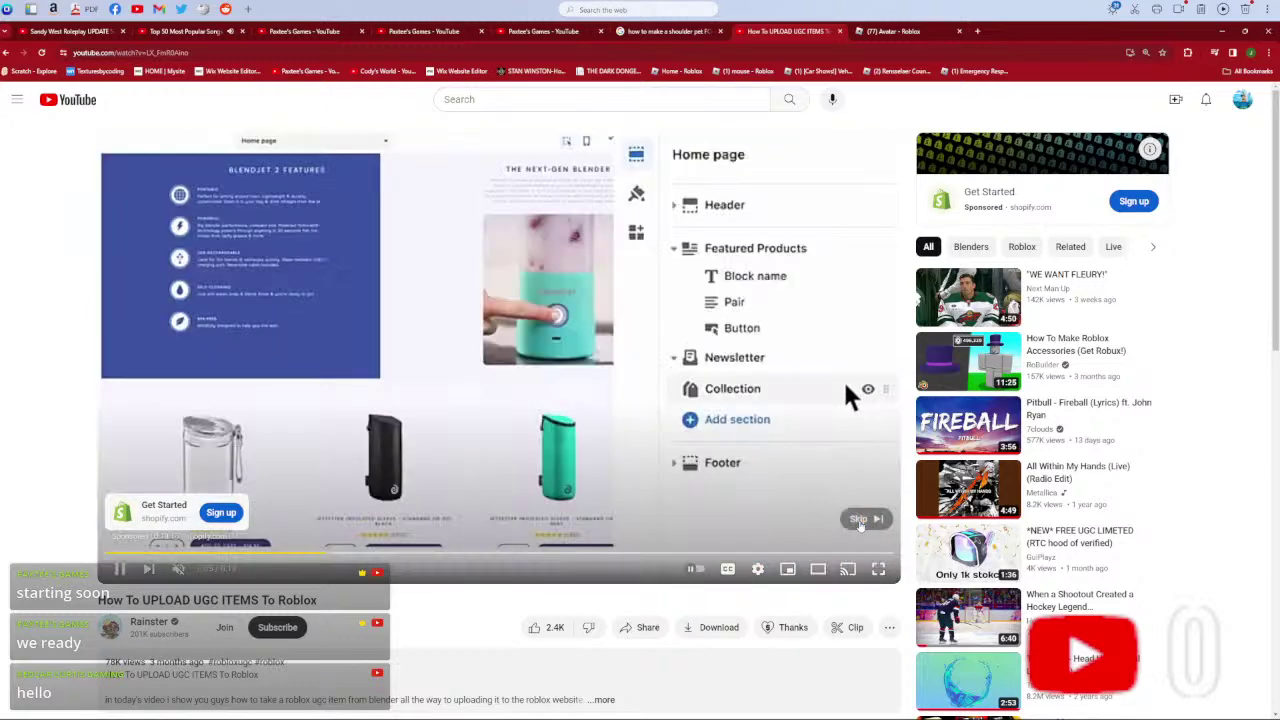
{"action": "left_click", "coordinate": [862, 520]}
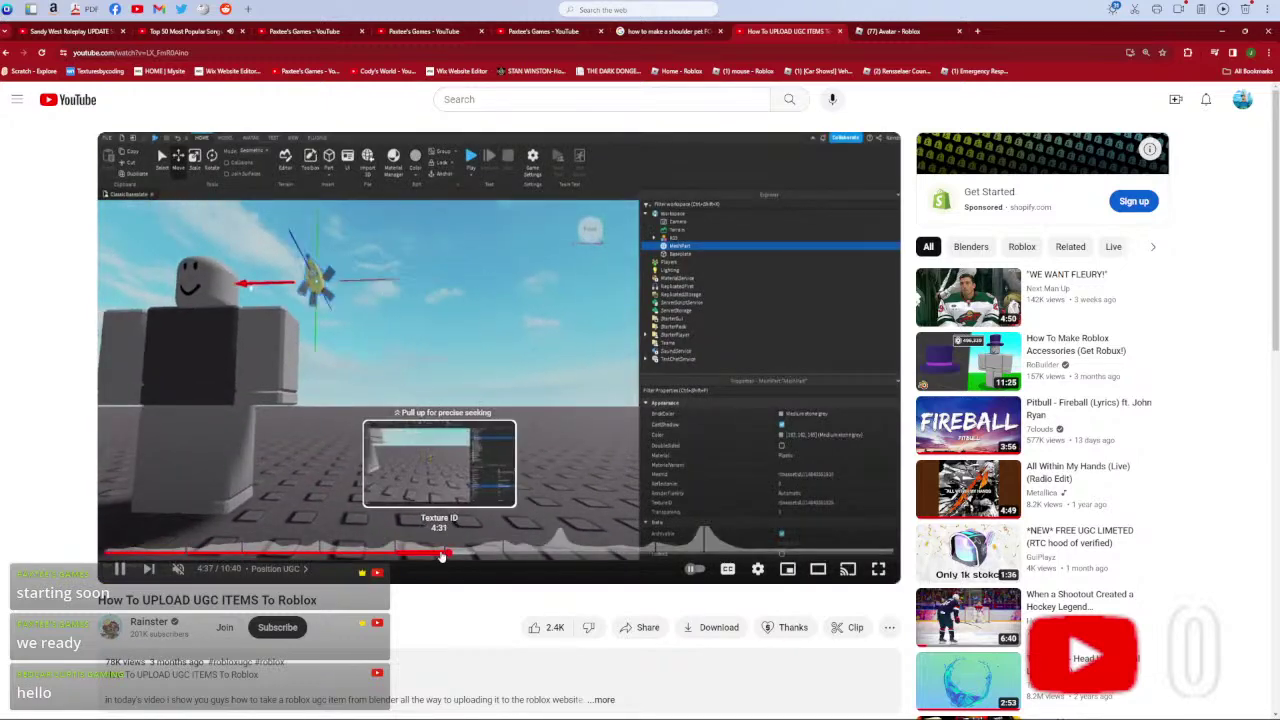
{"action": "left_click", "coordinate": [441, 556]}
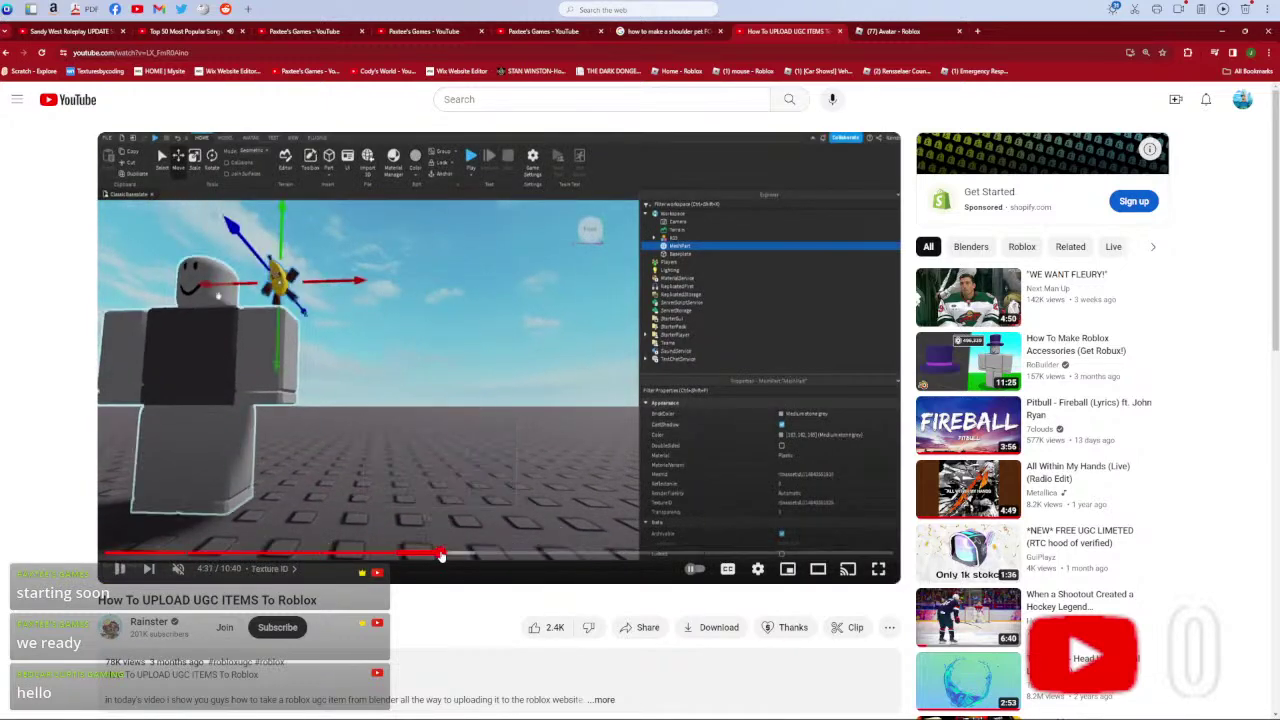
{"action": "left_click", "coordinate": [492, 555]}
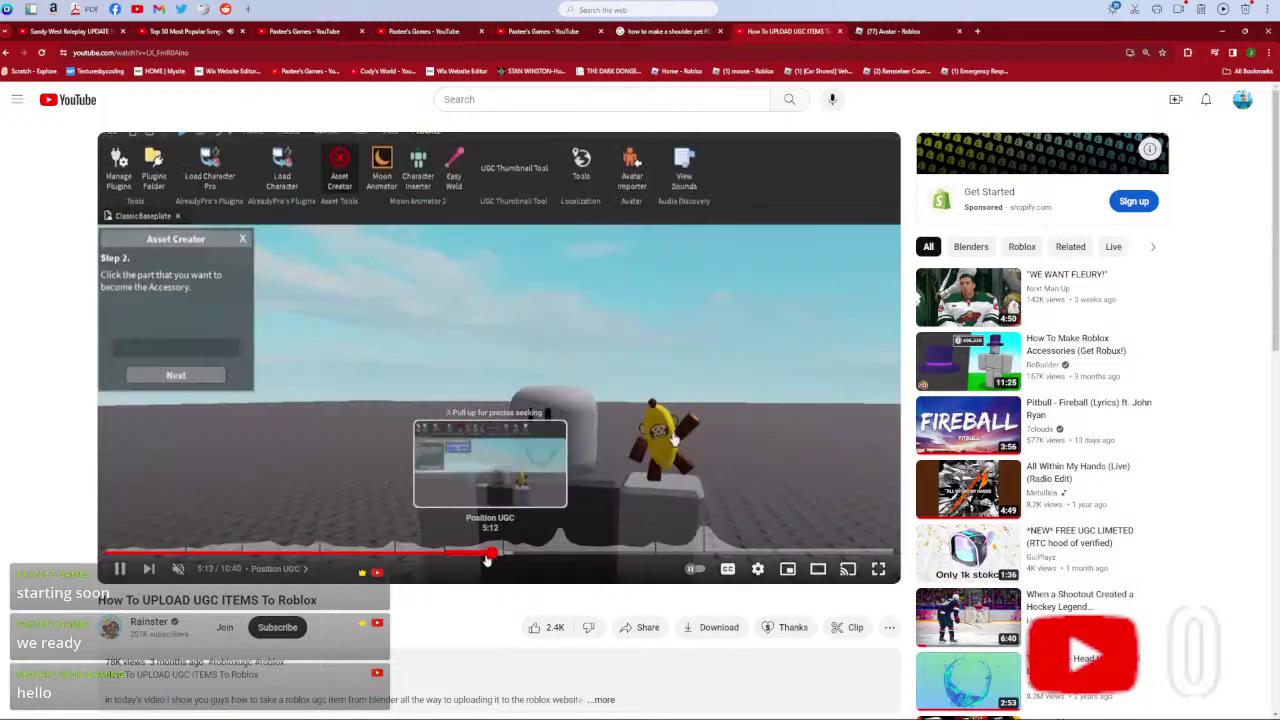
{"action": "left_click_drag", "start_coordinate": [487, 558], "coordinate": [457, 556]}
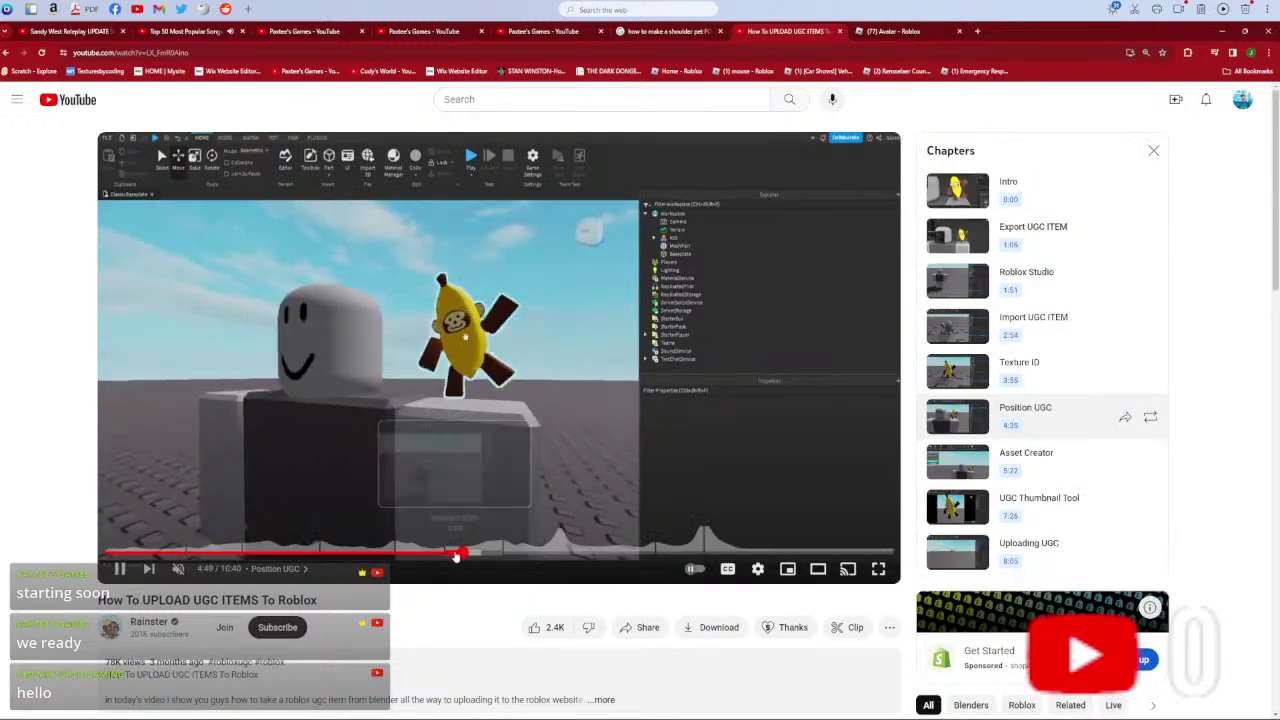
{"action": "left_click_drag", "start_coordinate": [481, 553], "coordinate": [494, 551]}
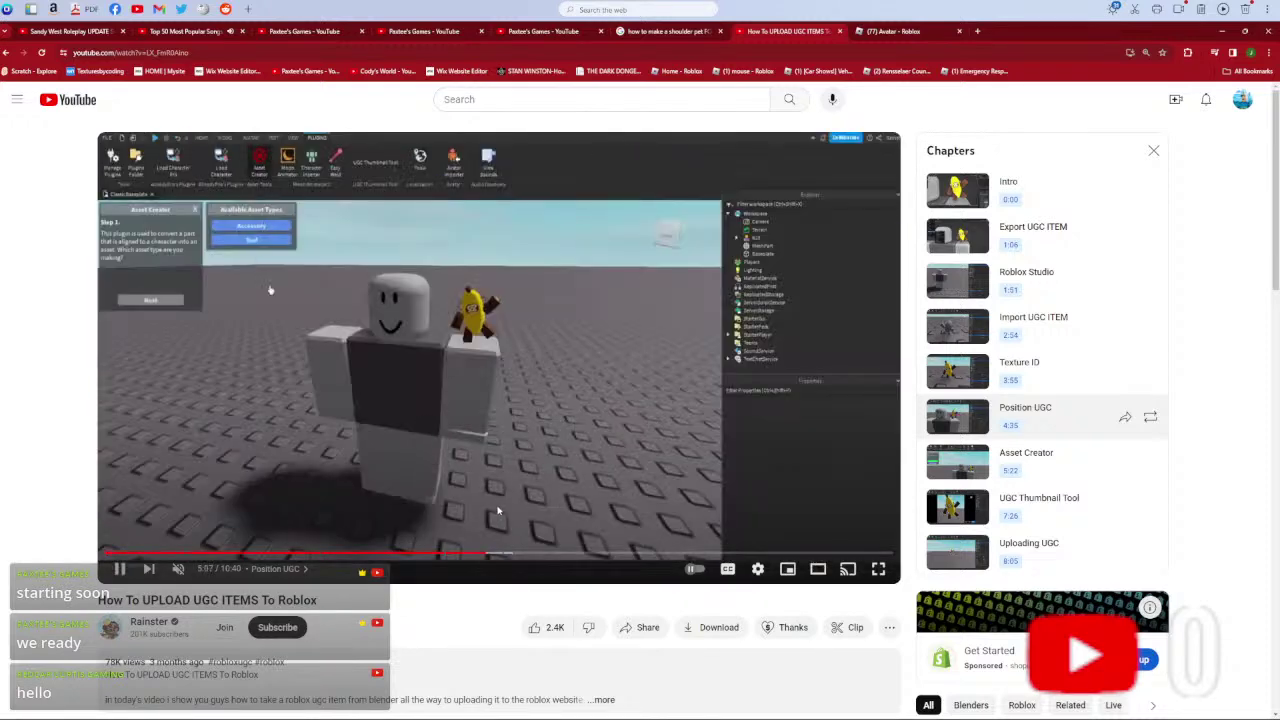
{"action": "left_click", "coordinate": [497, 510]}
{"action": "mouse_move", "coordinate": [770, 708]}
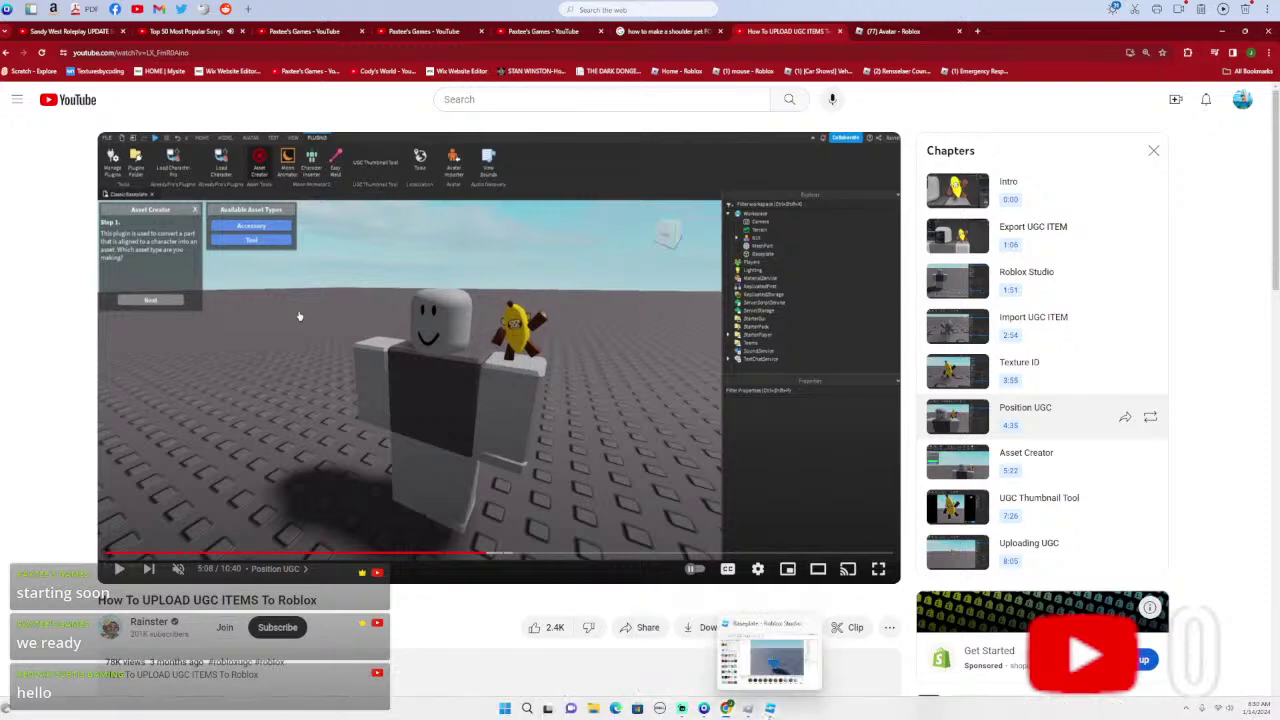
- Return to Roblox Studio, search the plugin marketplace for asset creator, and install the free Asset Creator plugin by Stickmasterluke
{"action": "left_click", "coordinate": [770, 658]}
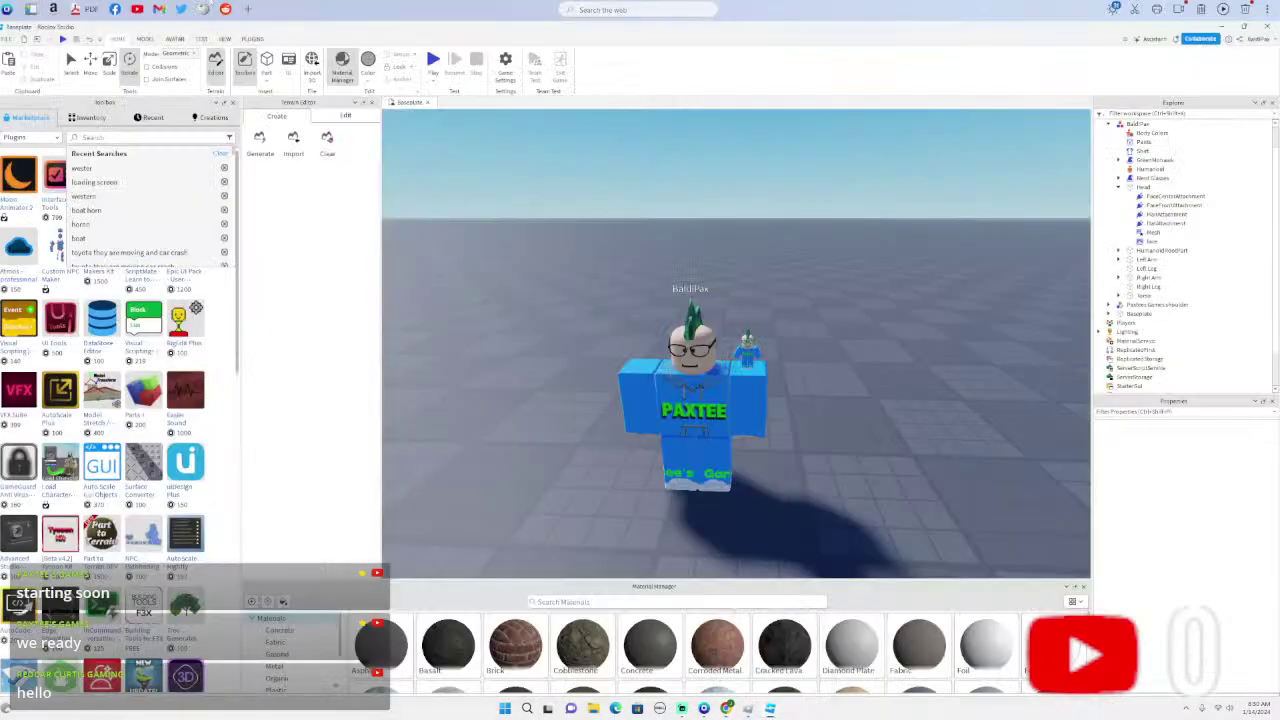
{"action": "left_click", "coordinate": [106, 142]}
{"action": "left_click", "coordinate": [106, 142]}
{"action": "type", "text": "asse"}
{"action": "left_click", "coordinate": [93, 172]}
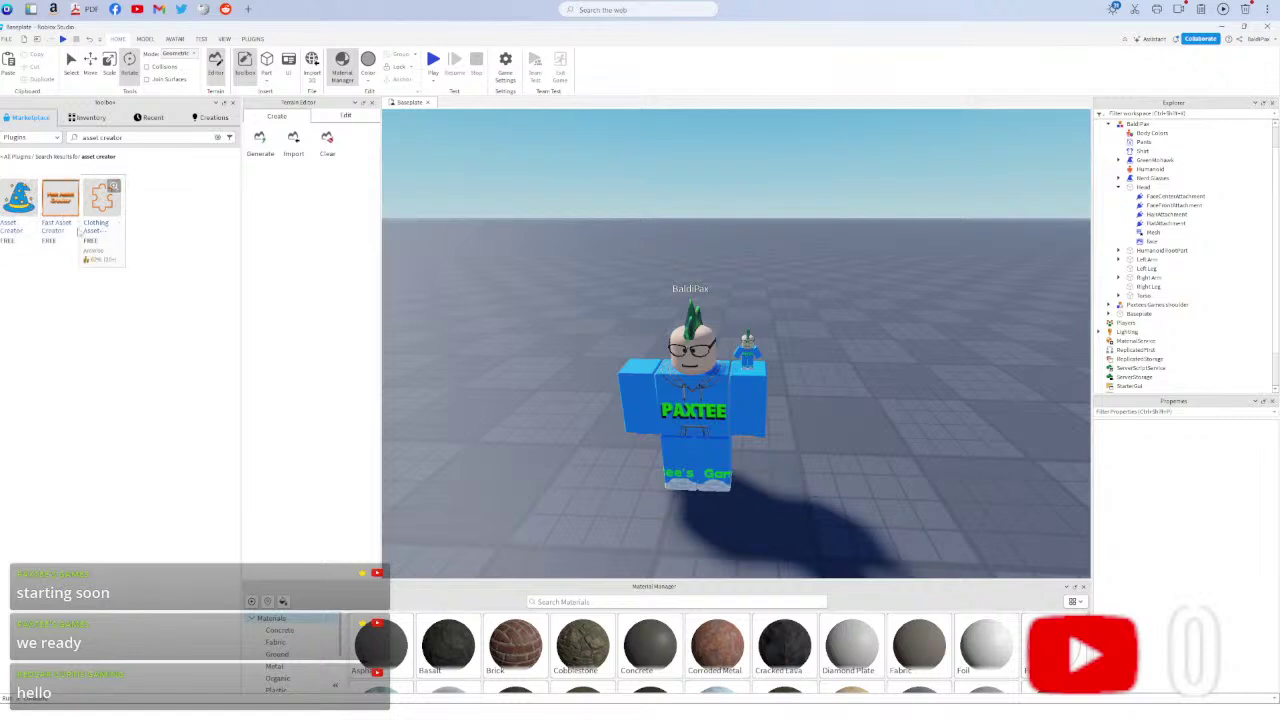
{"action": "left_click", "coordinate": [22, 205]}
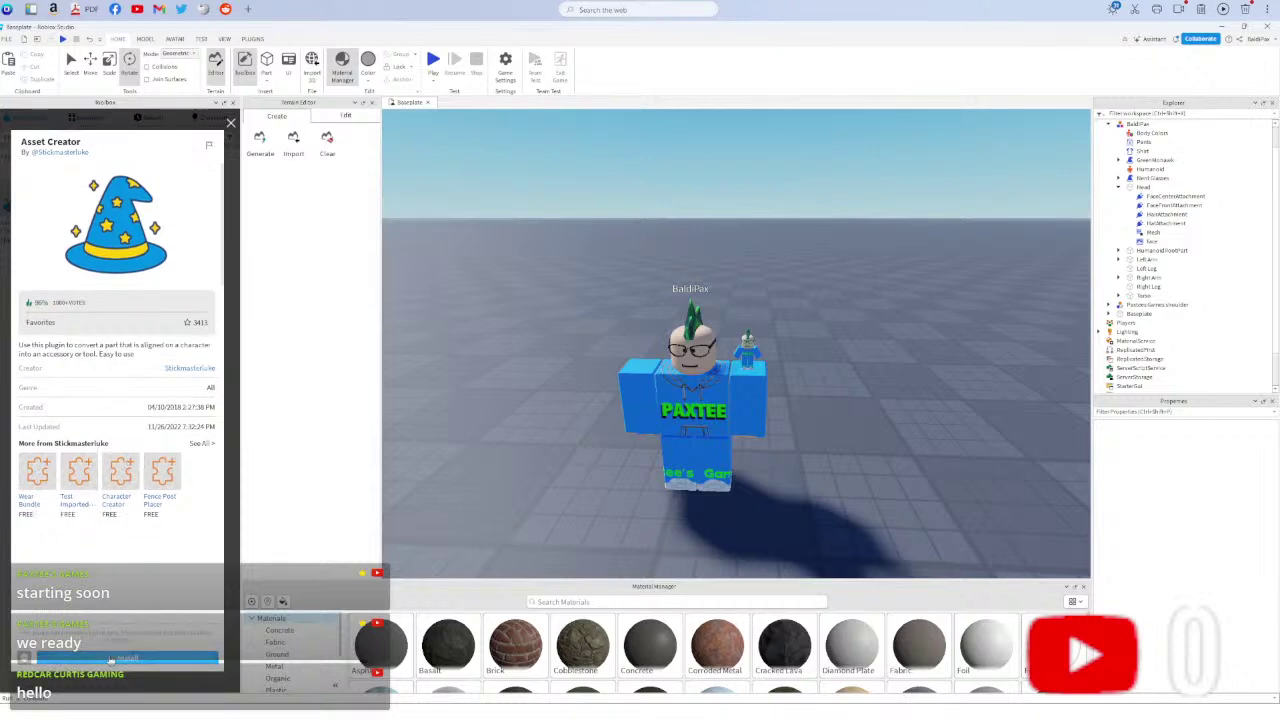
{"action": "left_click", "coordinate": [100, 660]}
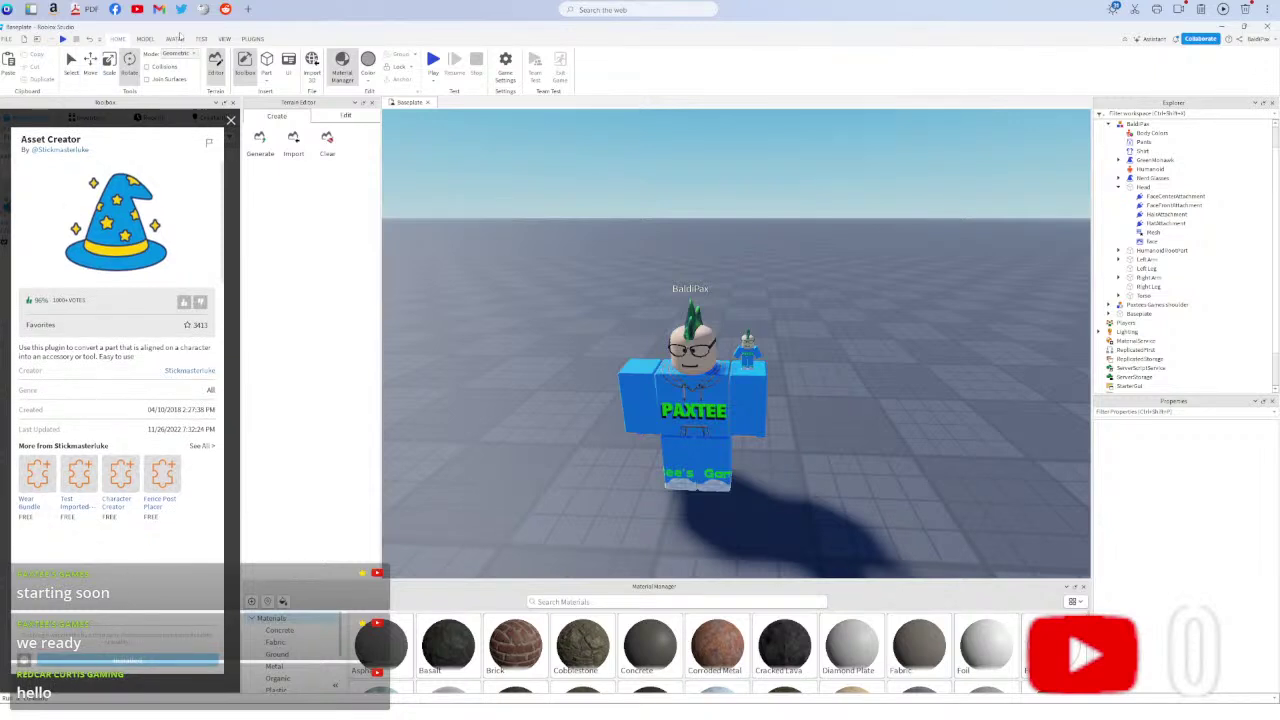
- Launch the Asset Creator plugin, check its first step in the YouTube tutorial, and choose Accessory as the asset type in Roblox Studio
{"action": "left_click", "coordinate": [252, 39]}
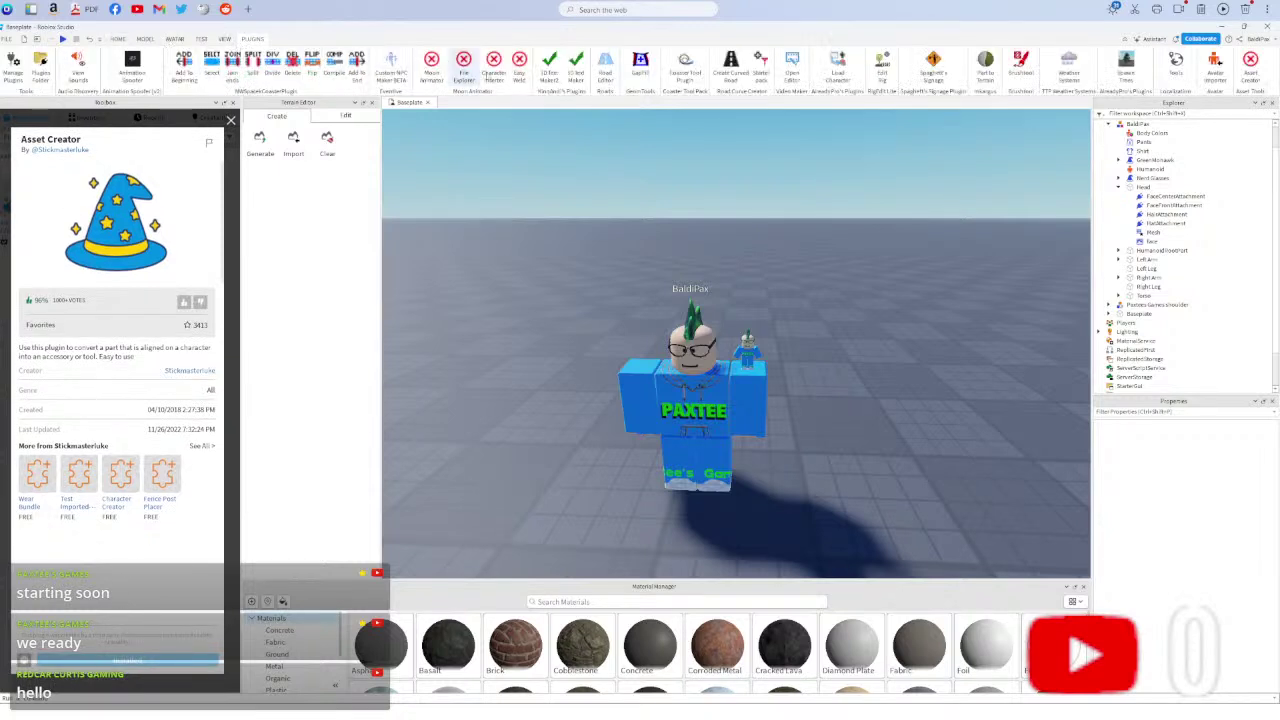
{"action": "left_click", "coordinate": [1251, 72]}
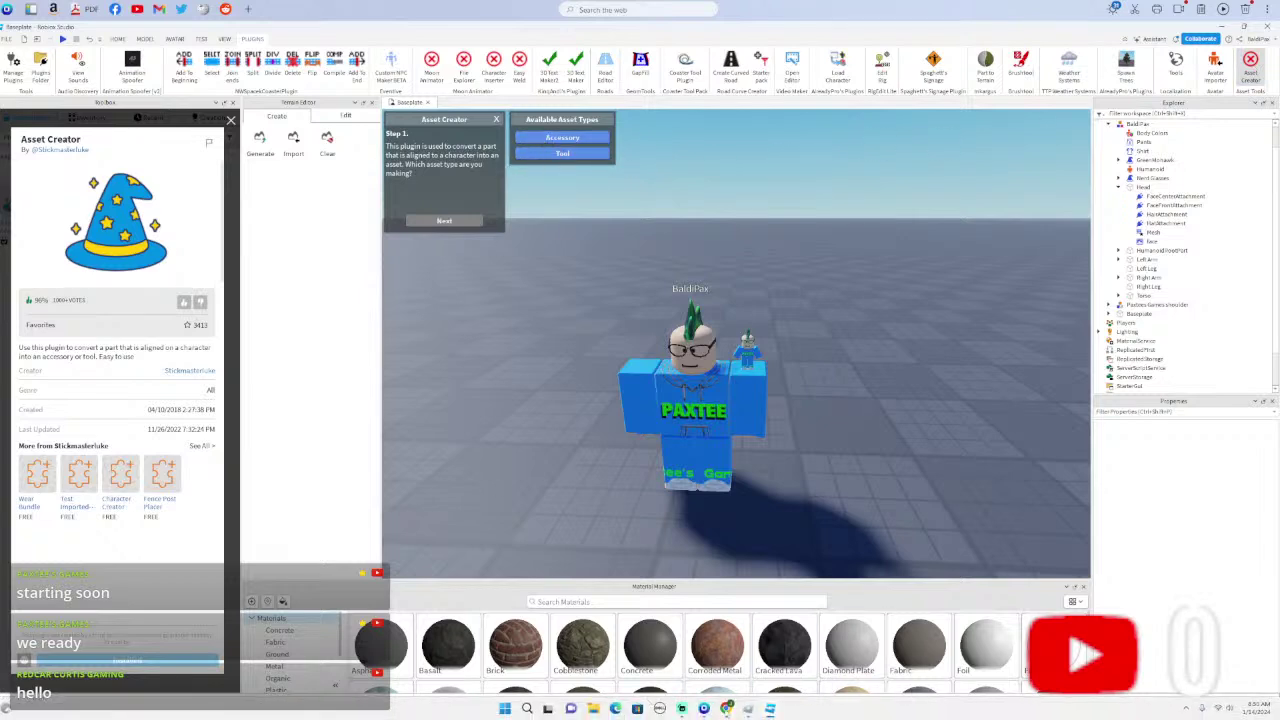
{"action": "left_click", "coordinate": [728, 712]}
{"action": "left_click", "coordinate": [658, 422]}
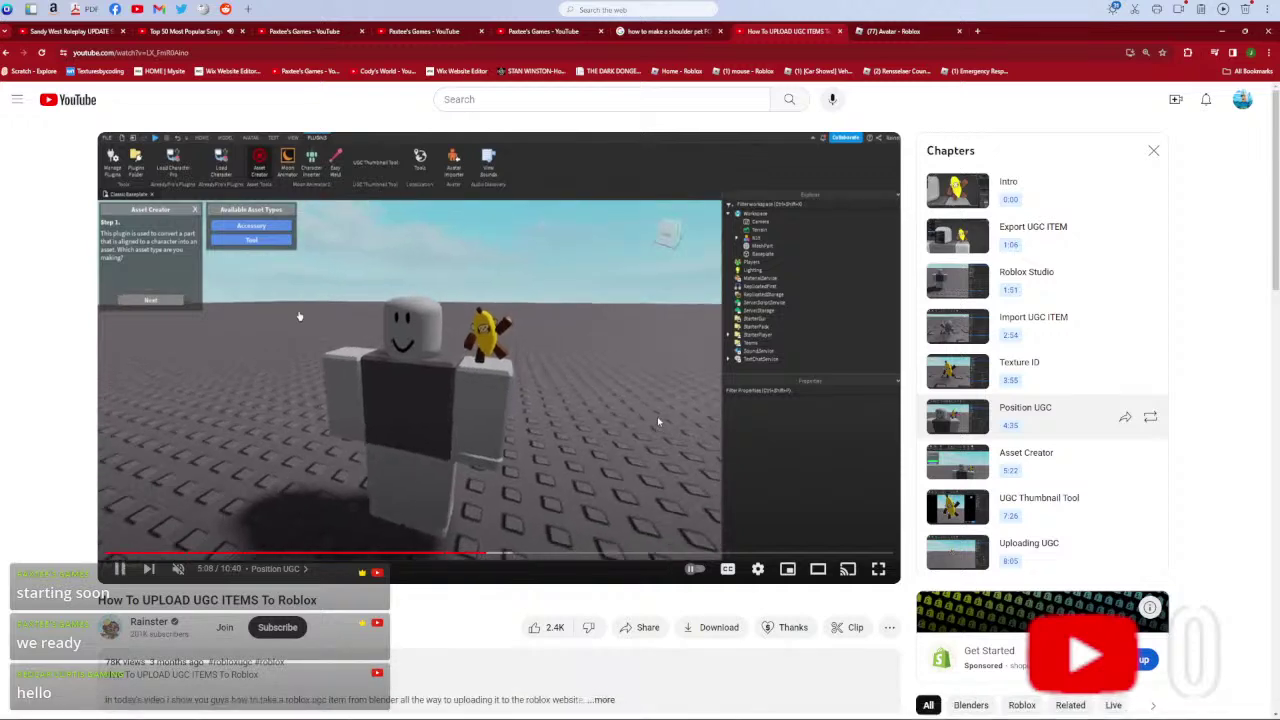
{"action": "left_click", "coordinate": [658, 422]}
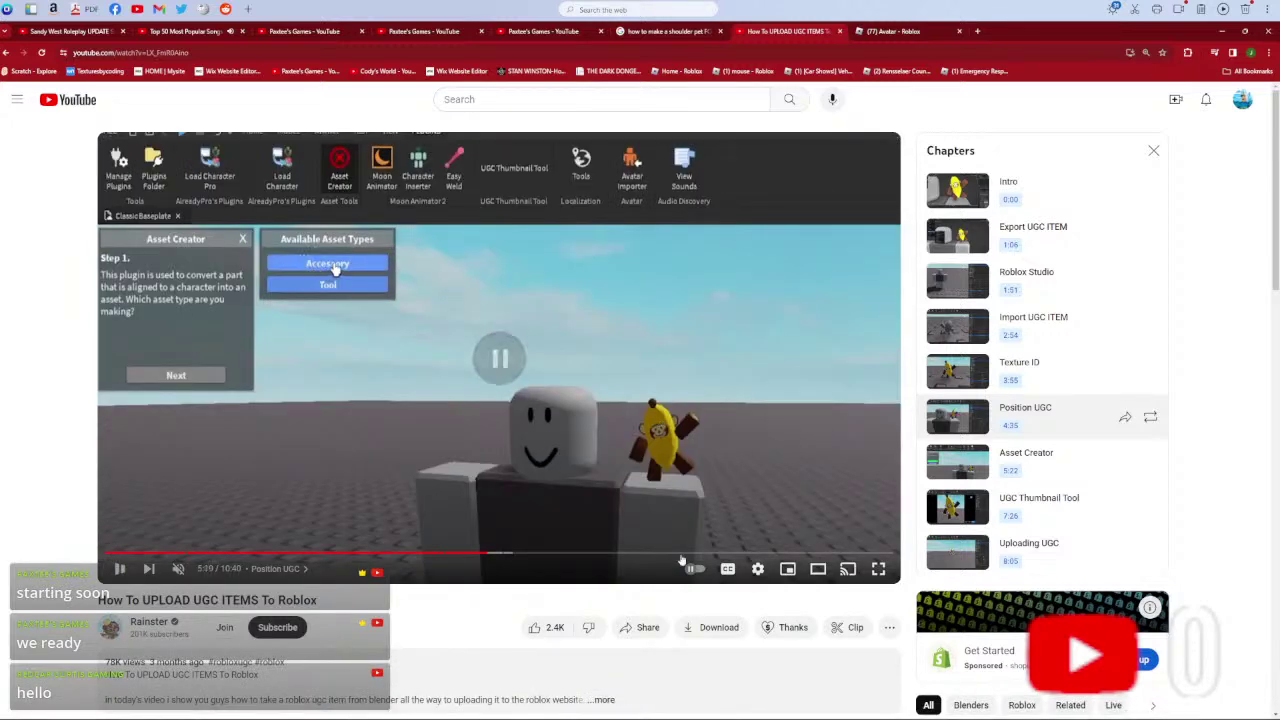
{"action": "left_click", "coordinate": [770, 708]}
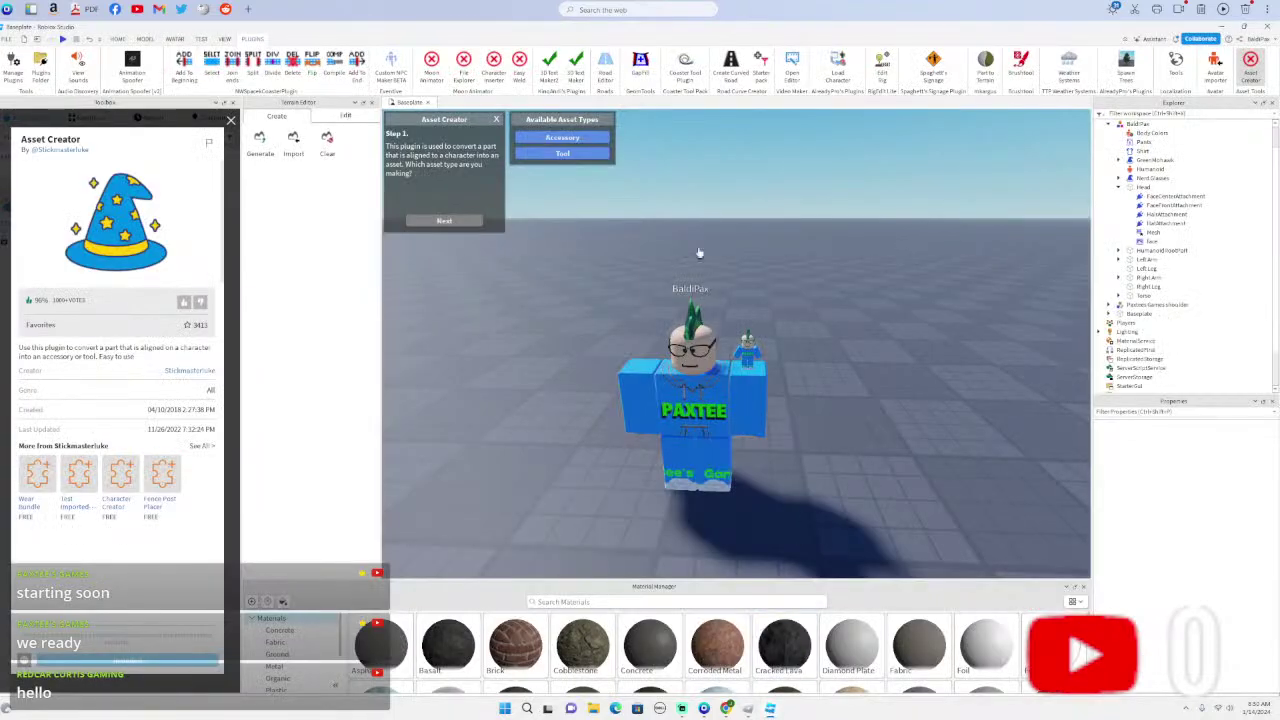
{"action": "left_click", "coordinate": [571, 141]}
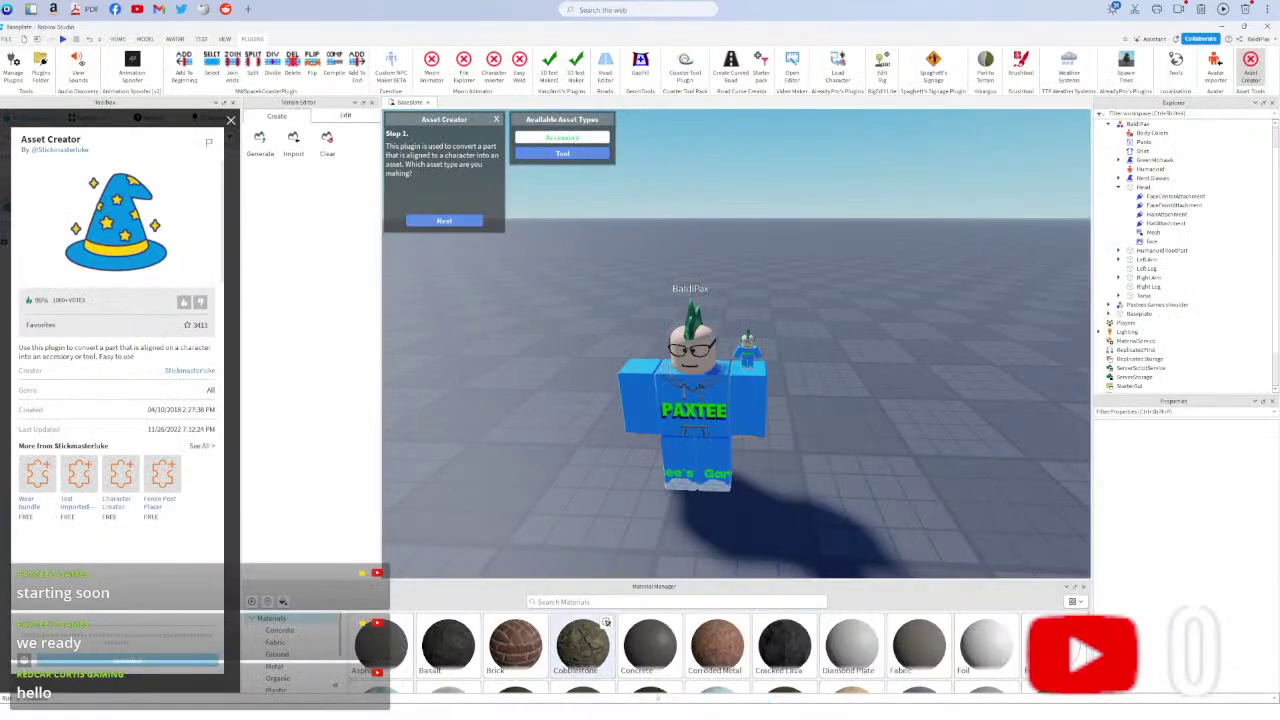
- Switch to the YouTube tutorial to watch how the accessory part is picked in Asset Creator, and return to Roblox Studio
{"action": "left_click", "coordinate": [726, 708]}
{"action": "left_click", "coordinate": [571, 302]}
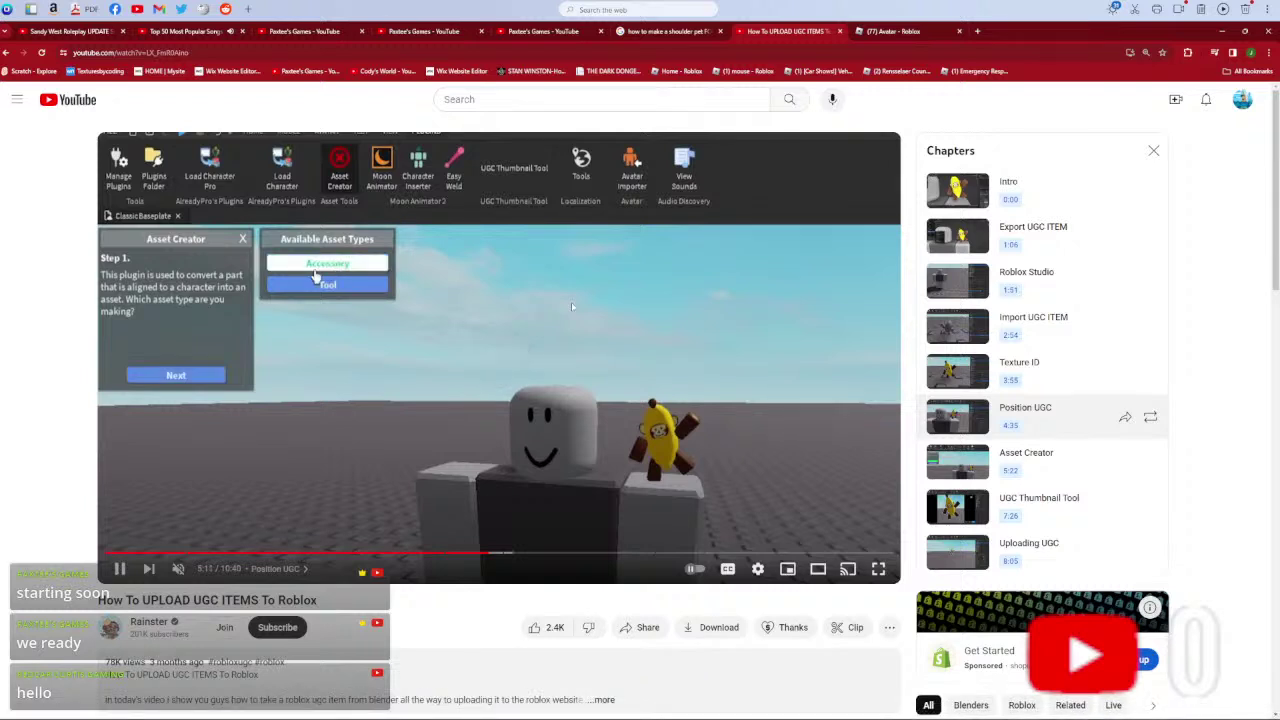
{"action": "left_click", "coordinate": [397, 435]}
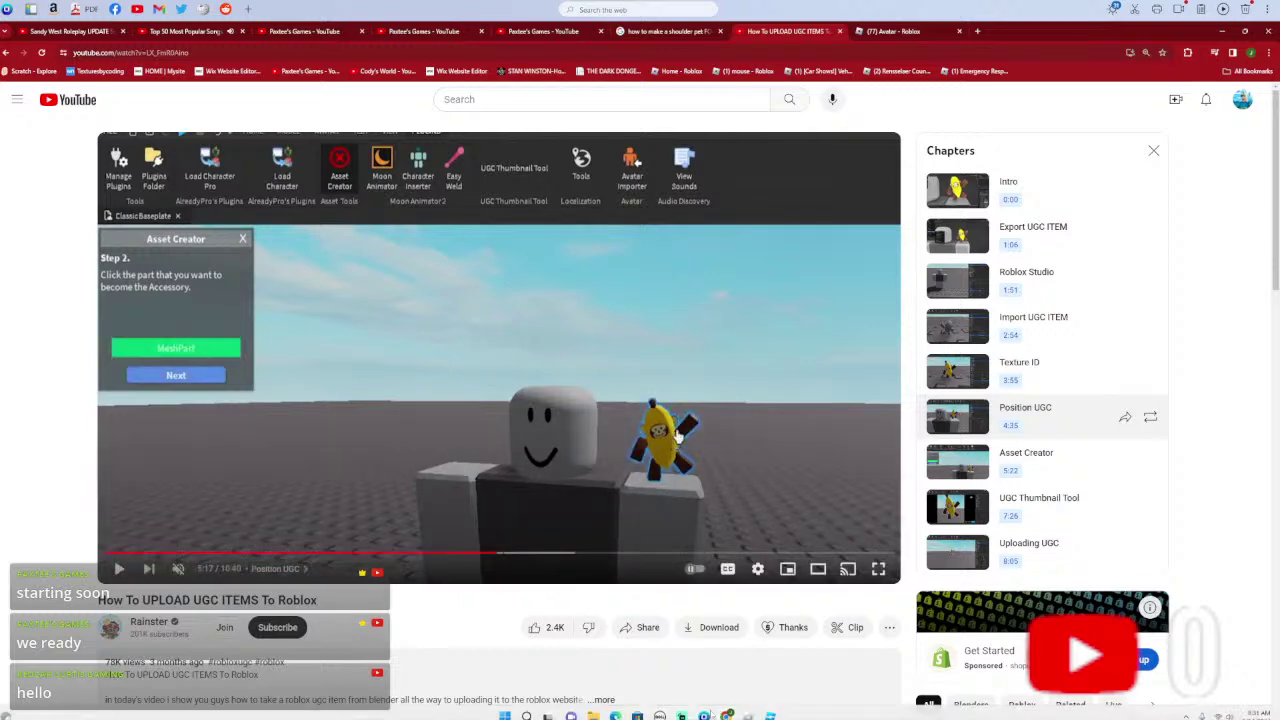
{"action": "left_click", "coordinate": [771, 708]}
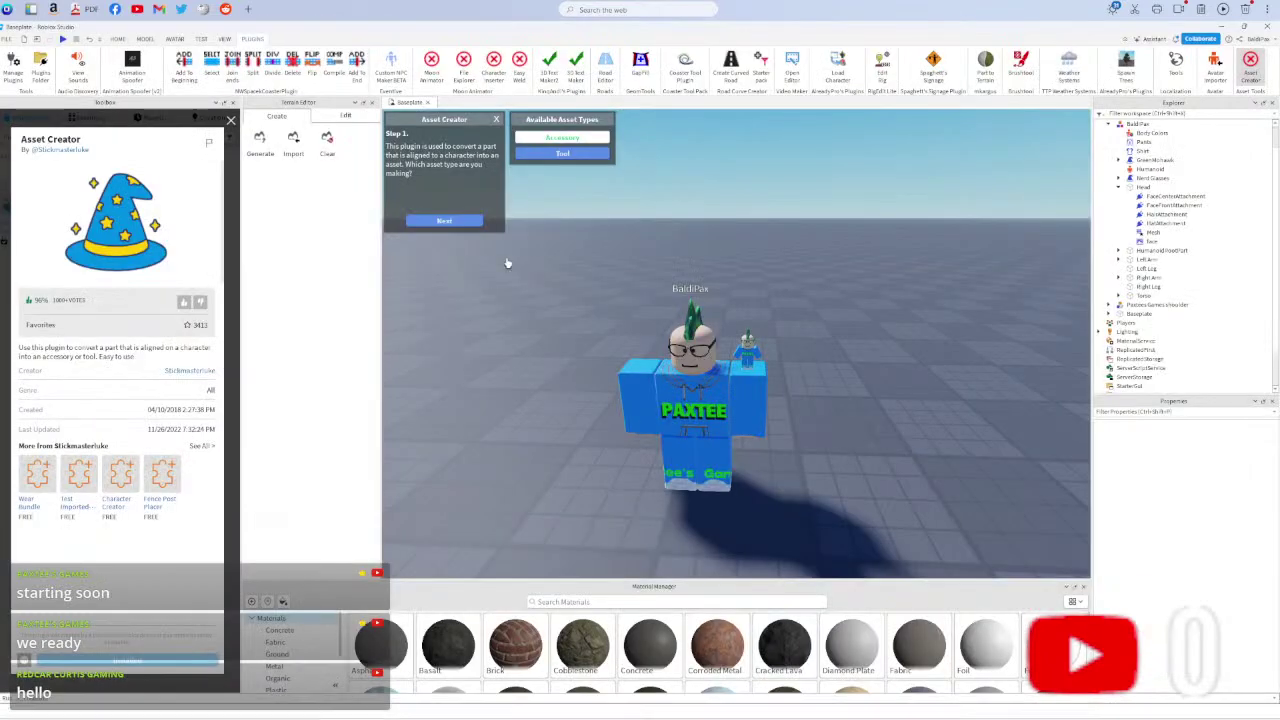
- Advance Asset Creator to its part selection step and try to pick the whole Paxtees Games shoulder model as the accessory
{"action": "left_click", "coordinate": [449, 219]}
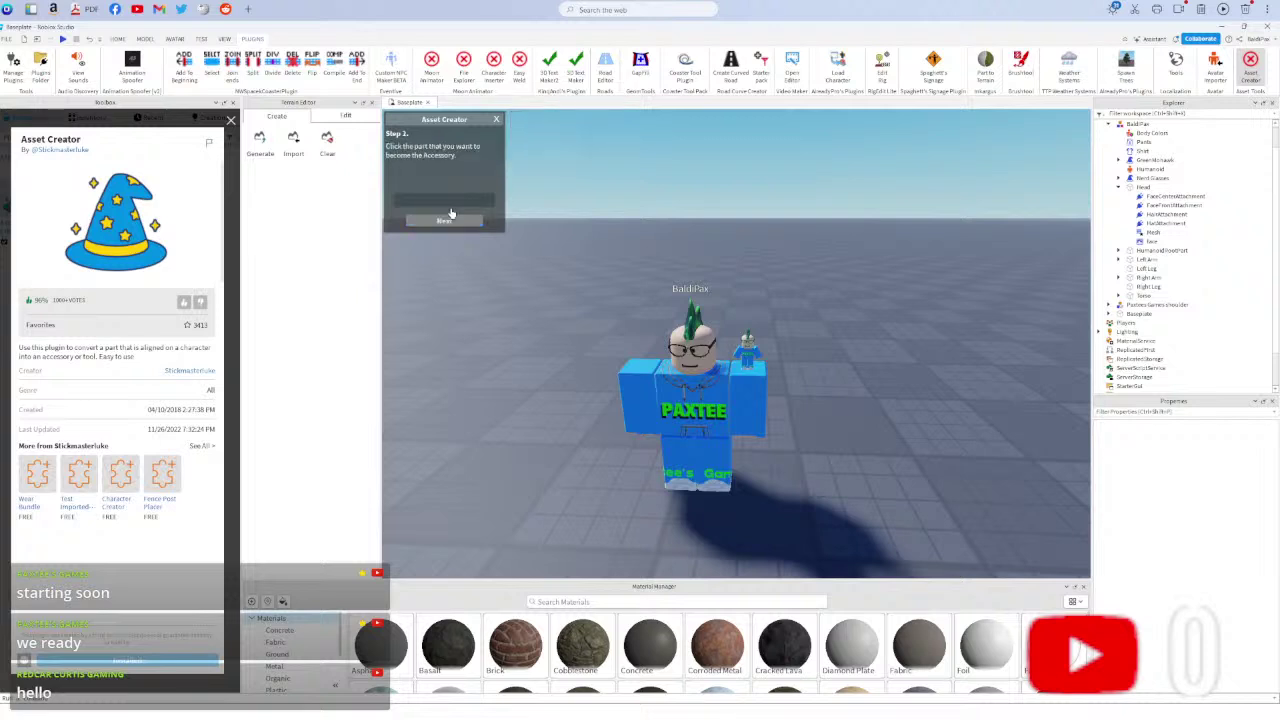
{"action": "left_click", "coordinate": [746, 351]}
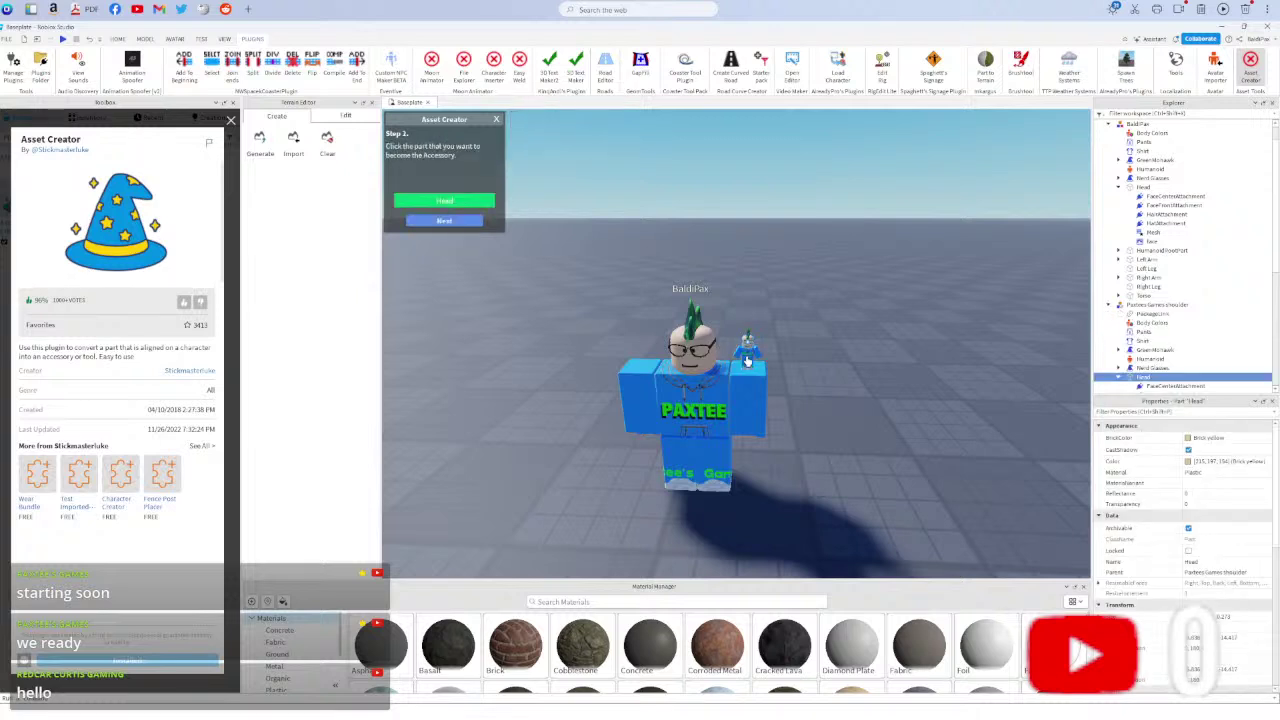
{"action": "left_click", "coordinate": [1149, 305]}
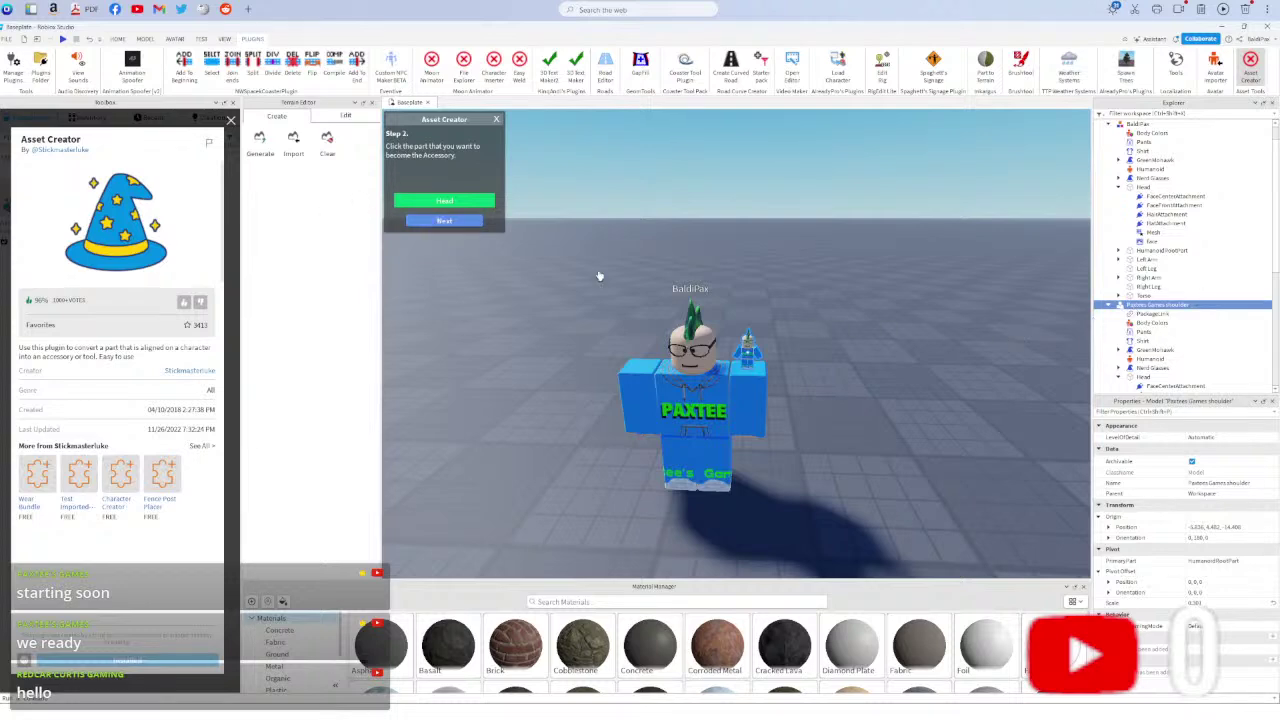
{"action": "key", "text": "f"}
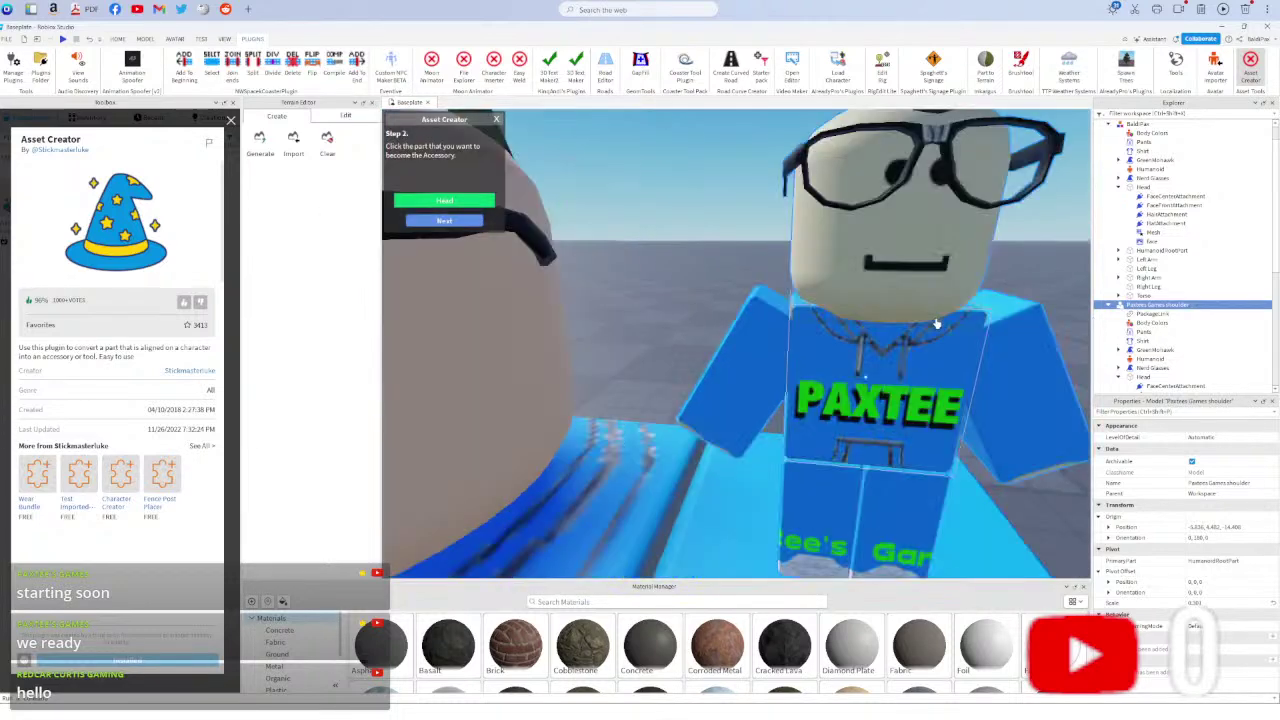
{"action": "scroll", "coordinate": [936, 323], "scroll_direction": "down", "scroll_amount": 5}
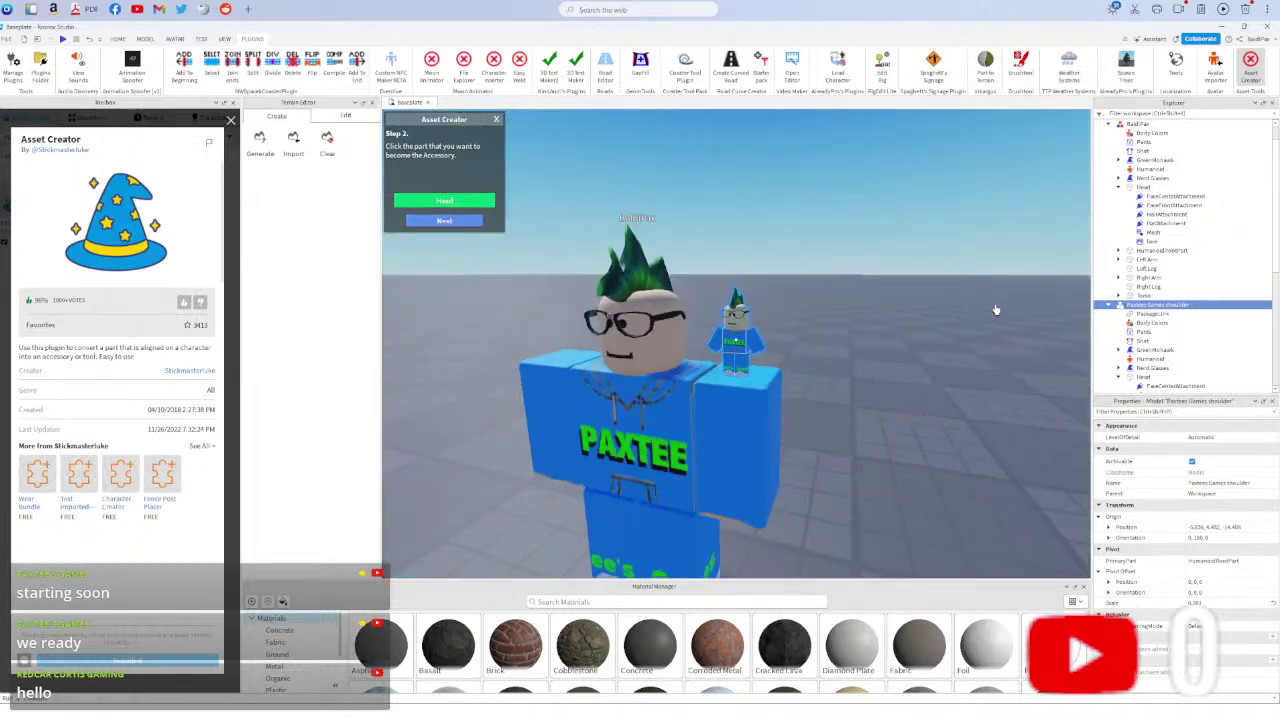
{"action": "left_click", "coordinate": [1148, 287]}
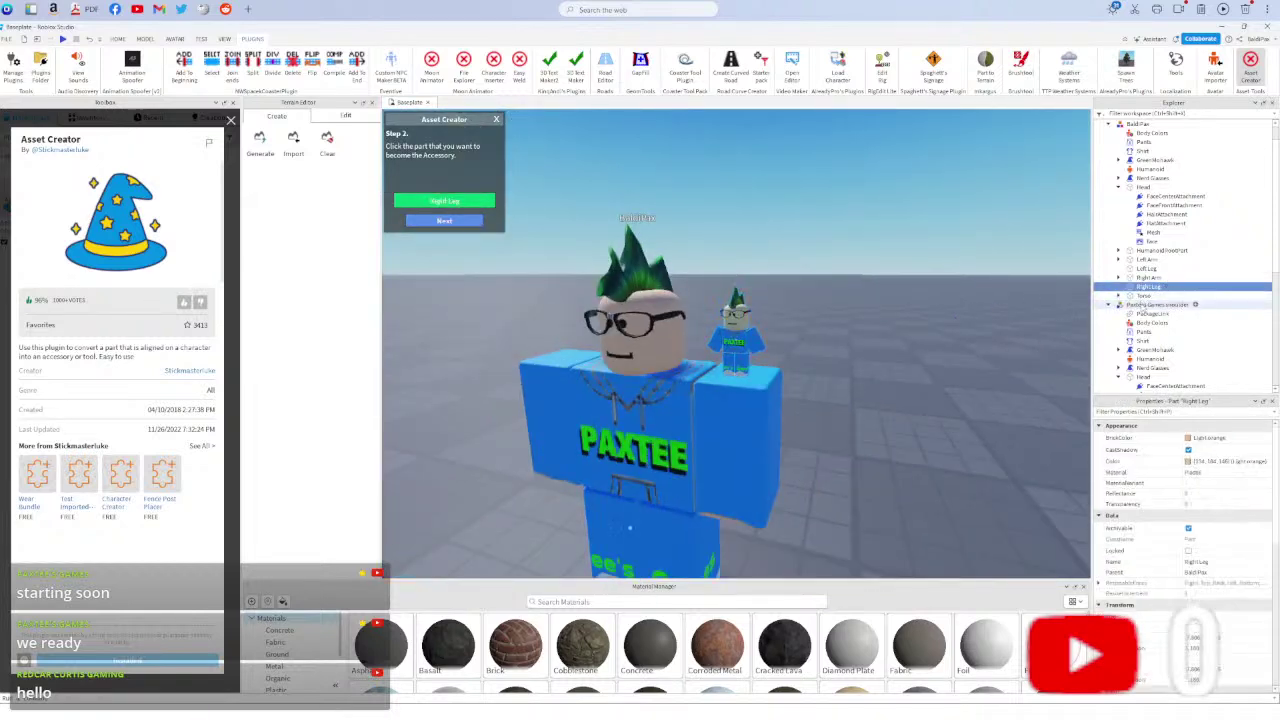
{"action": "left_click", "coordinate": [1142, 305]}
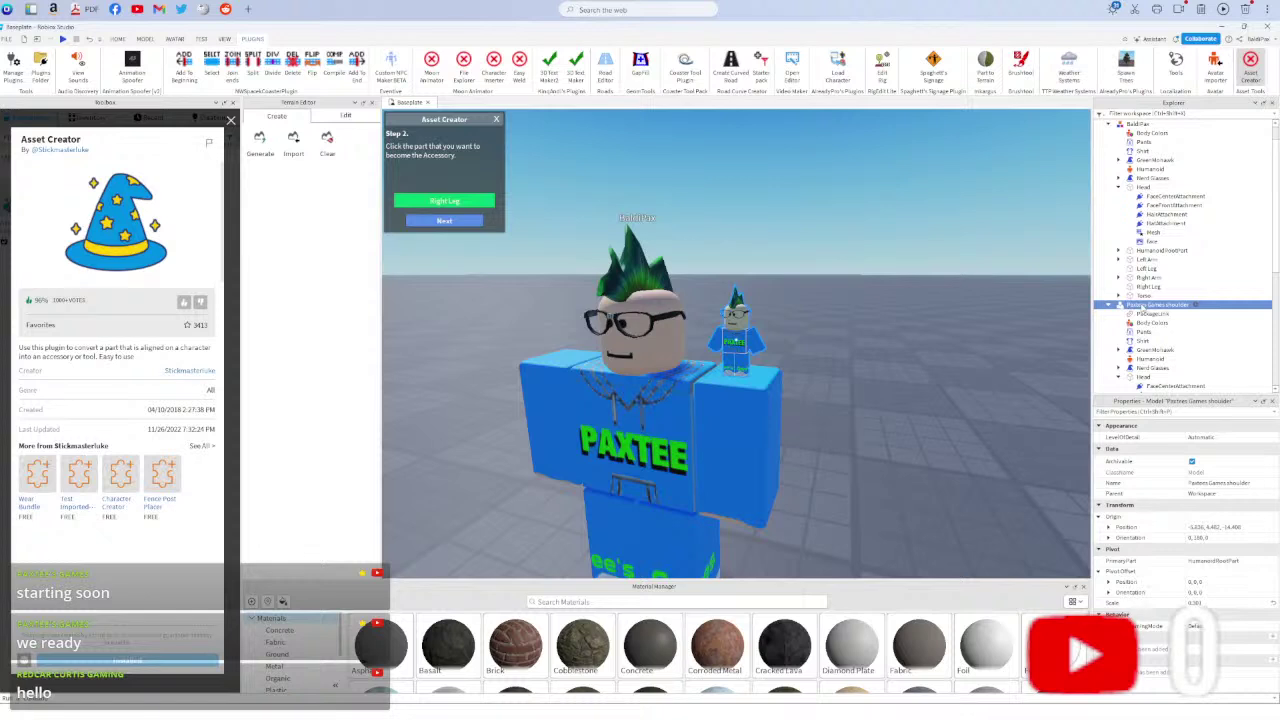
- Try again to pick the Paxtees Games shoulder model or its PackageLink as Asset Creator's accessory part
{"action": "left_click", "coordinate": [1110, 306]}
{"action": "left_click", "coordinate": [1110, 305]}
{"action": "left_click", "coordinate": [1027, 317]}
{"action": "scroll", "coordinate": [1103, 275], "scroll_direction": "down", "scroll_amount": 2}
{"action": "scroll", "coordinate": [1103, 275], "scroll_direction": "up", "scroll_amount": 2}
{"action": "left_click", "coordinate": [1163, 190]}
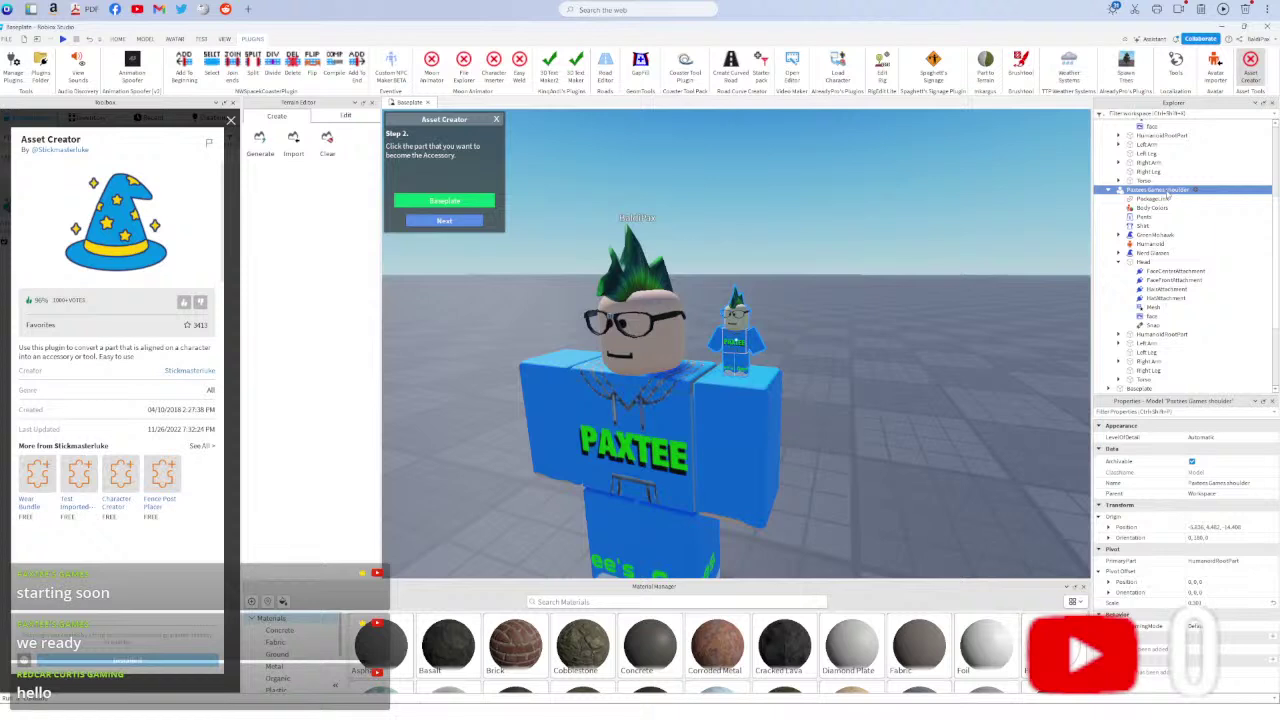
{"action": "left_click", "coordinate": [1152, 199]}
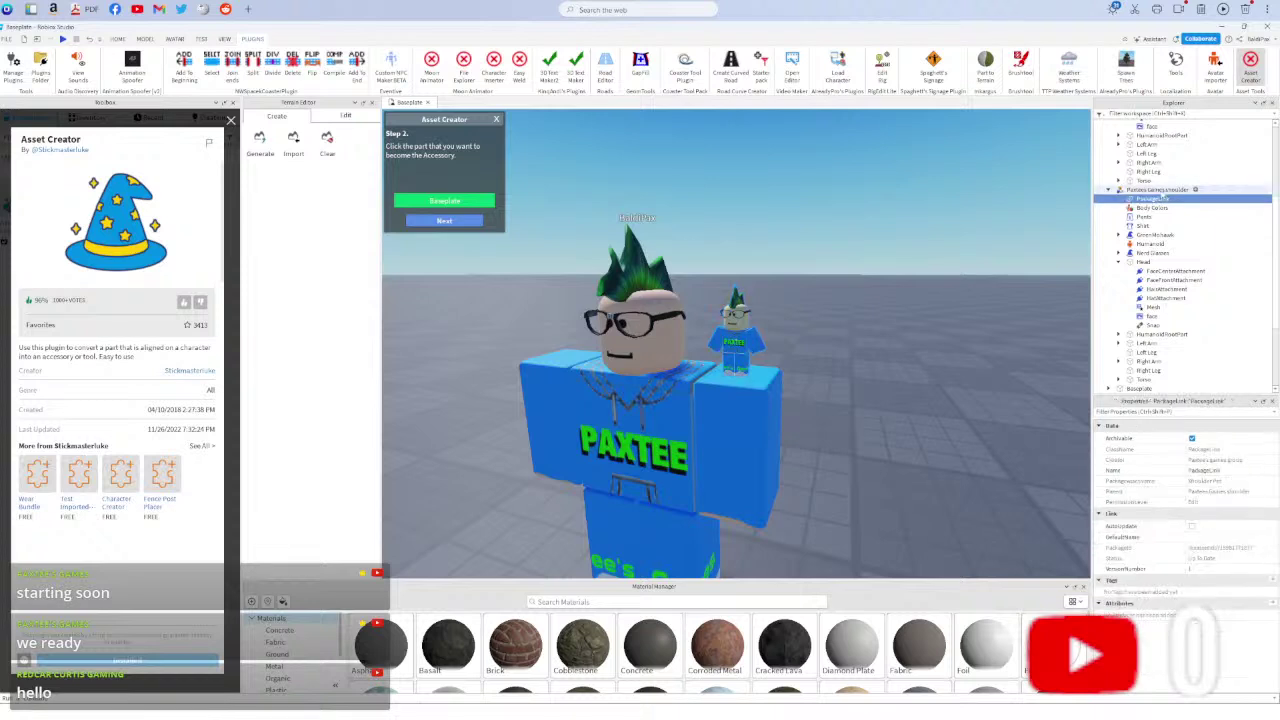
{"action": "left_click", "coordinate": [894, 171]}
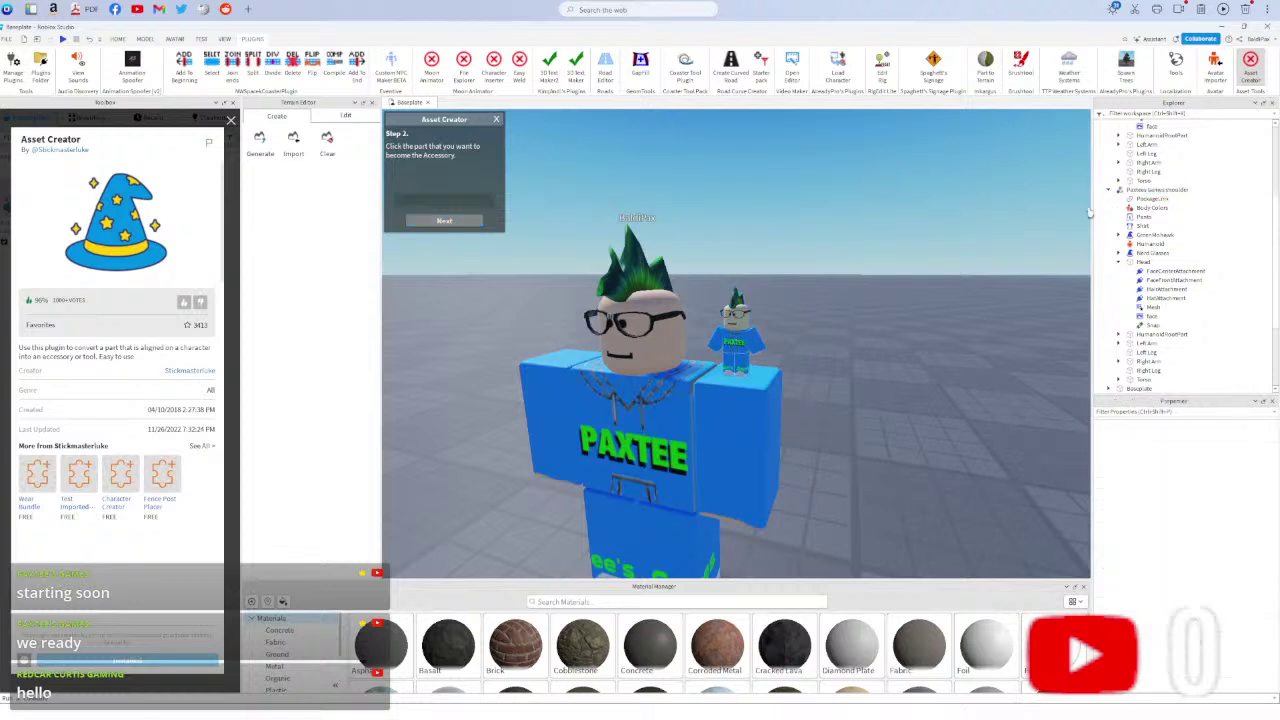
{"action": "left_click", "coordinate": [1150, 190]}
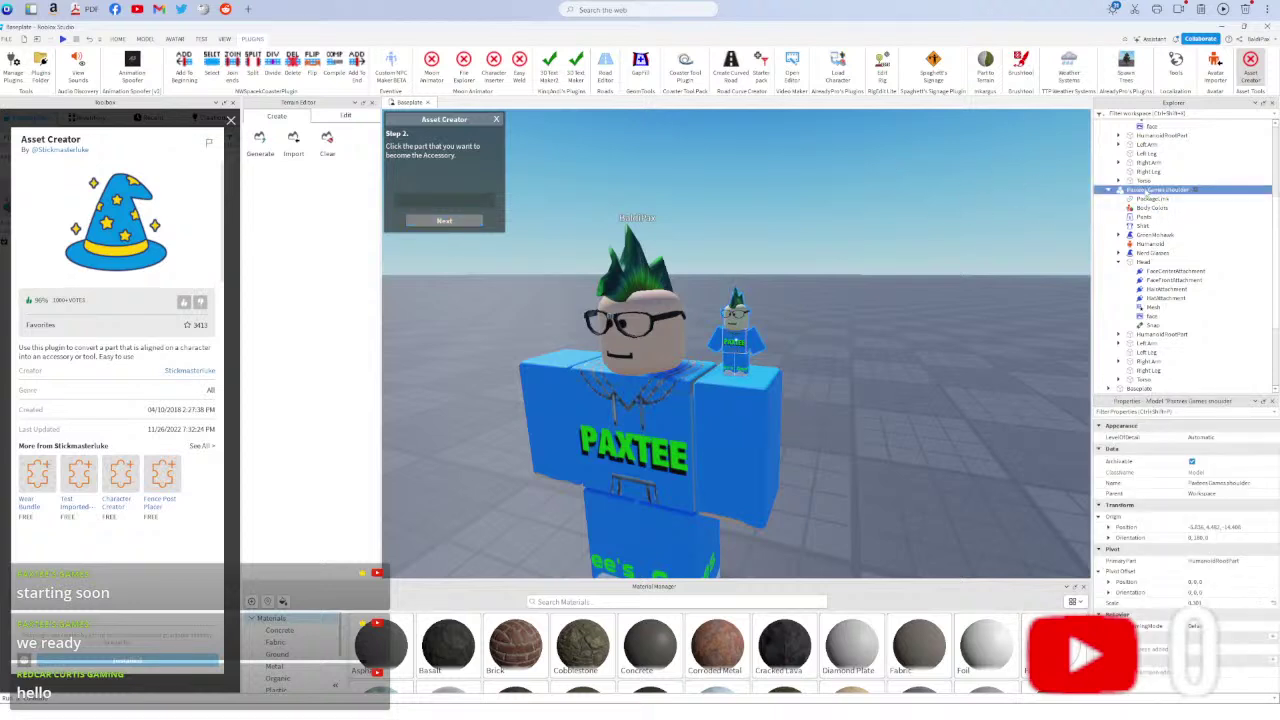
{"action": "right_click", "coordinate": [1140, 191]}
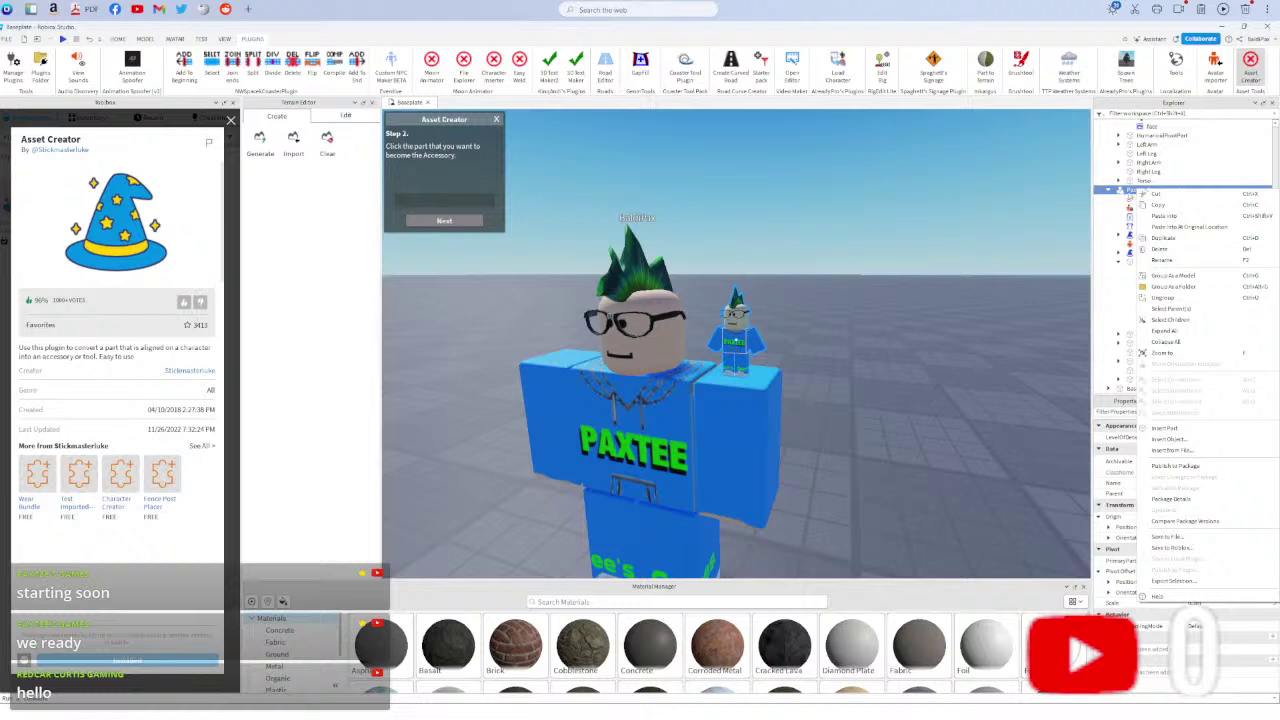
{"action": "left_click", "coordinate": [1130, 192]}
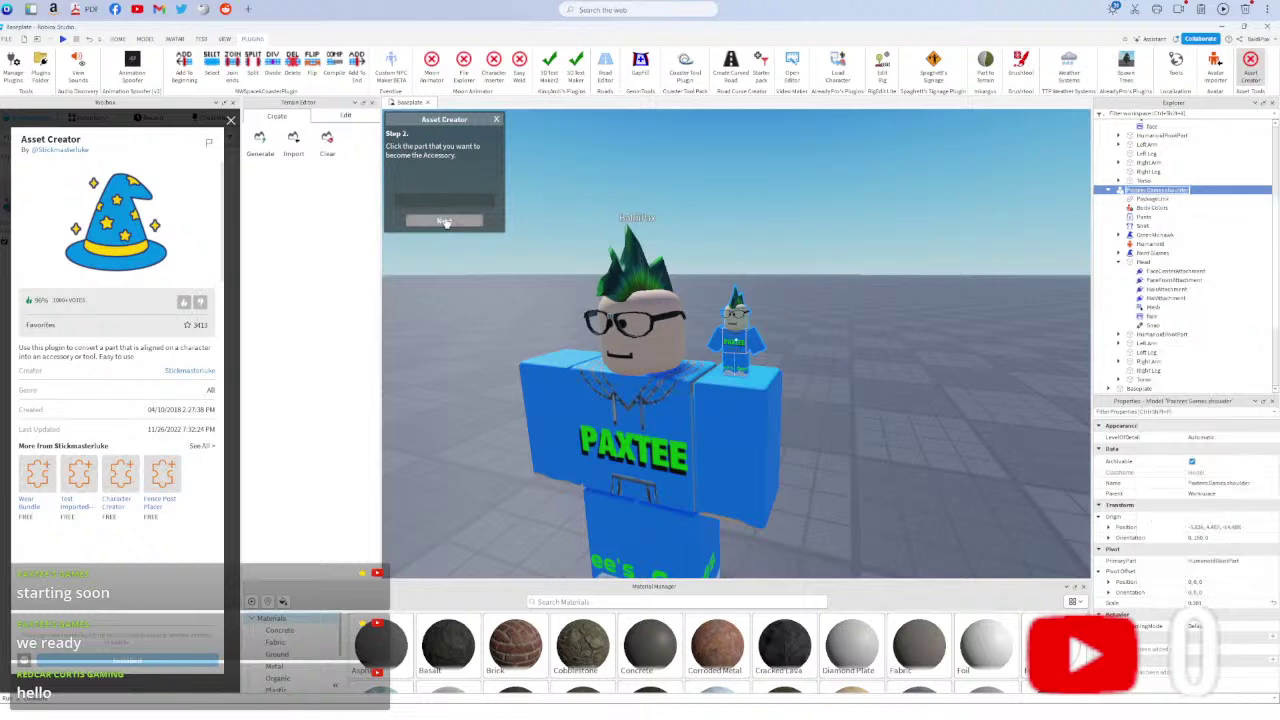
- Pick the pet's Head as the accessory part, then nest GreenMohawk and Nerd Glasses under it and accept modifying the package
{"action": "left_click", "coordinate": [1145, 262]}
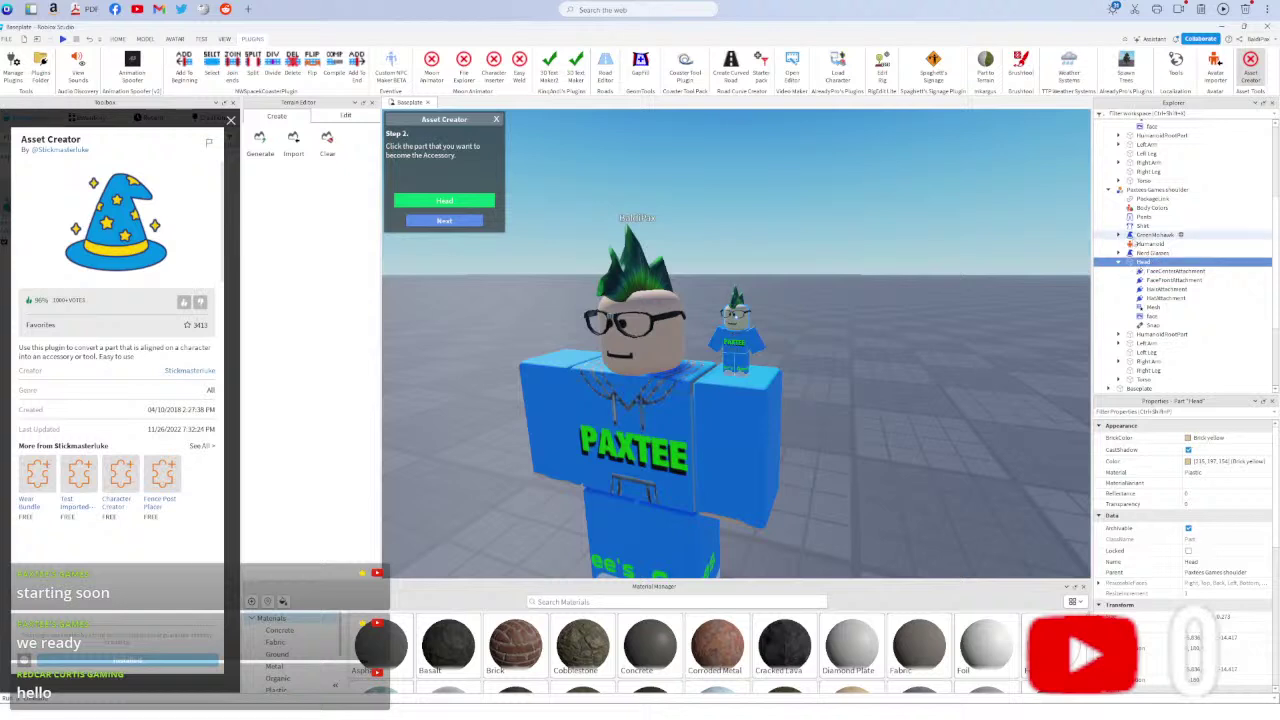
{"action": "left_click", "coordinate": [1155, 234]}
{"action": "left_click", "coordinate": [1145, 252], "text": "ctrl"}
{"action": "left_click_drag", "start_coordinate": [1145, 252], "coordinate": [1143, 261]}
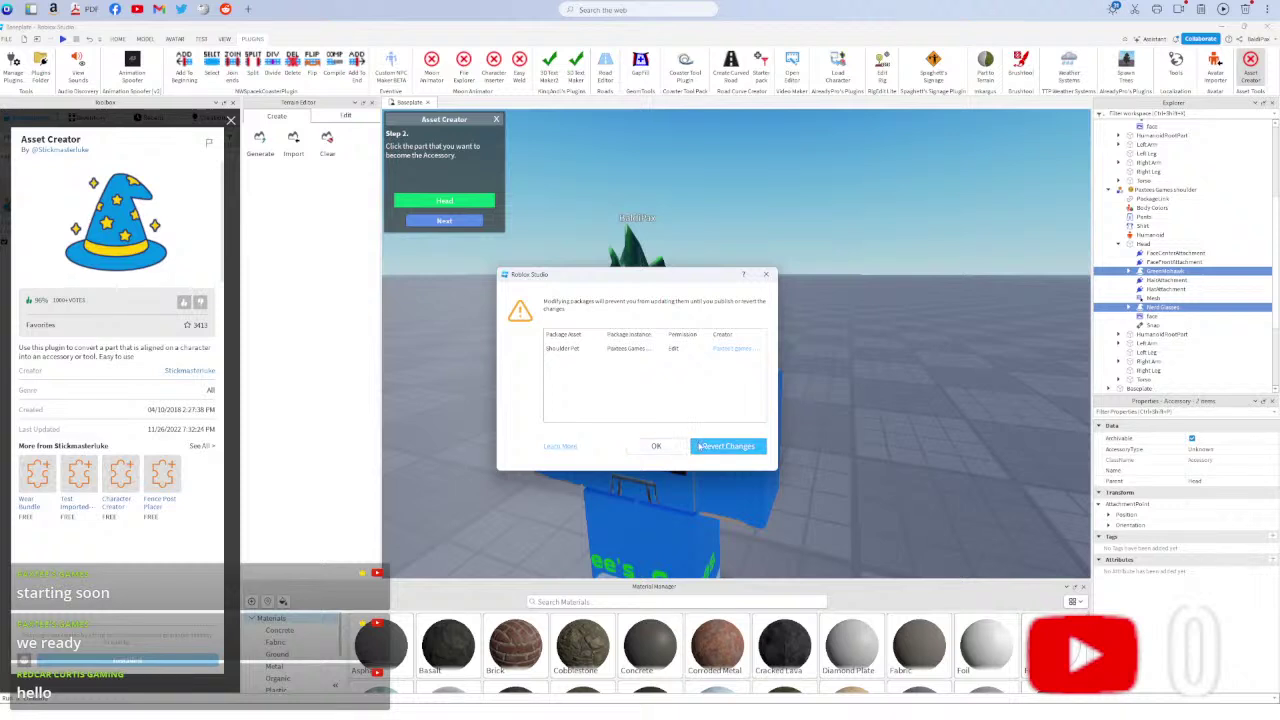
{"action": "left_click", "coordinate": [671, 447]}
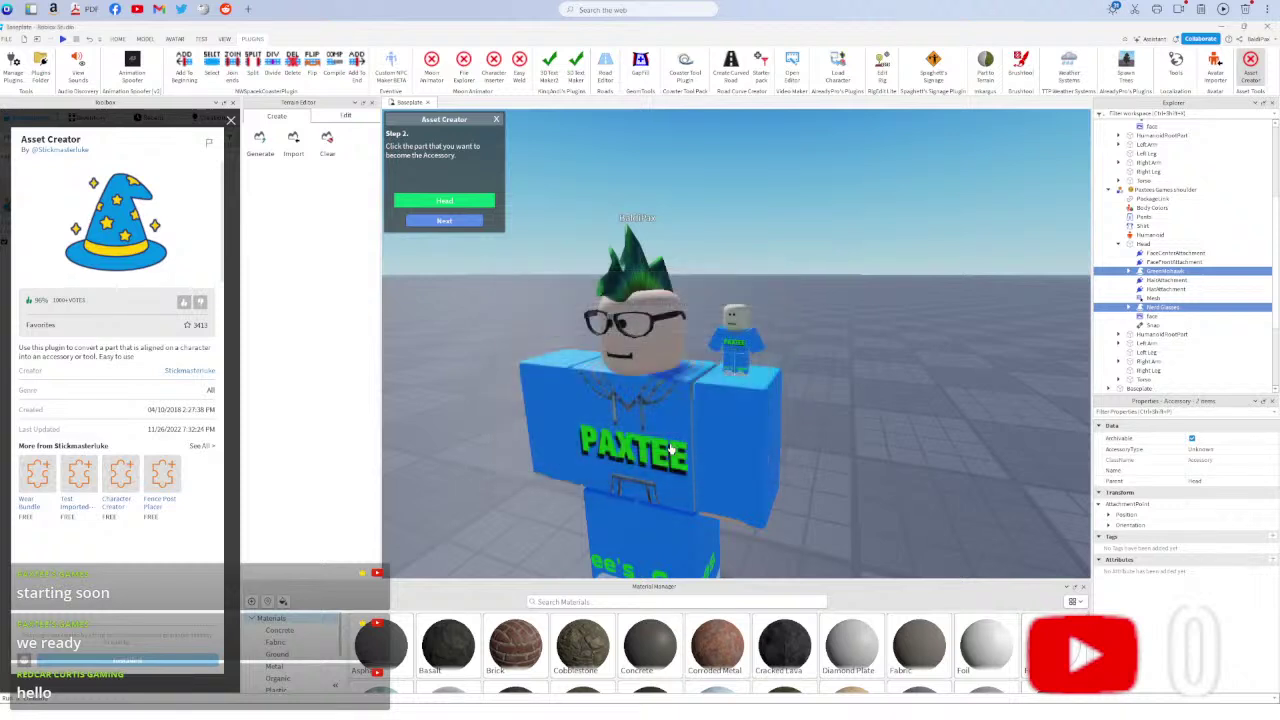
- Try to reposition the displaced mohawk and glasses together with the Move tool
{"action": "left_click", "coordinate": [1150, 271]}
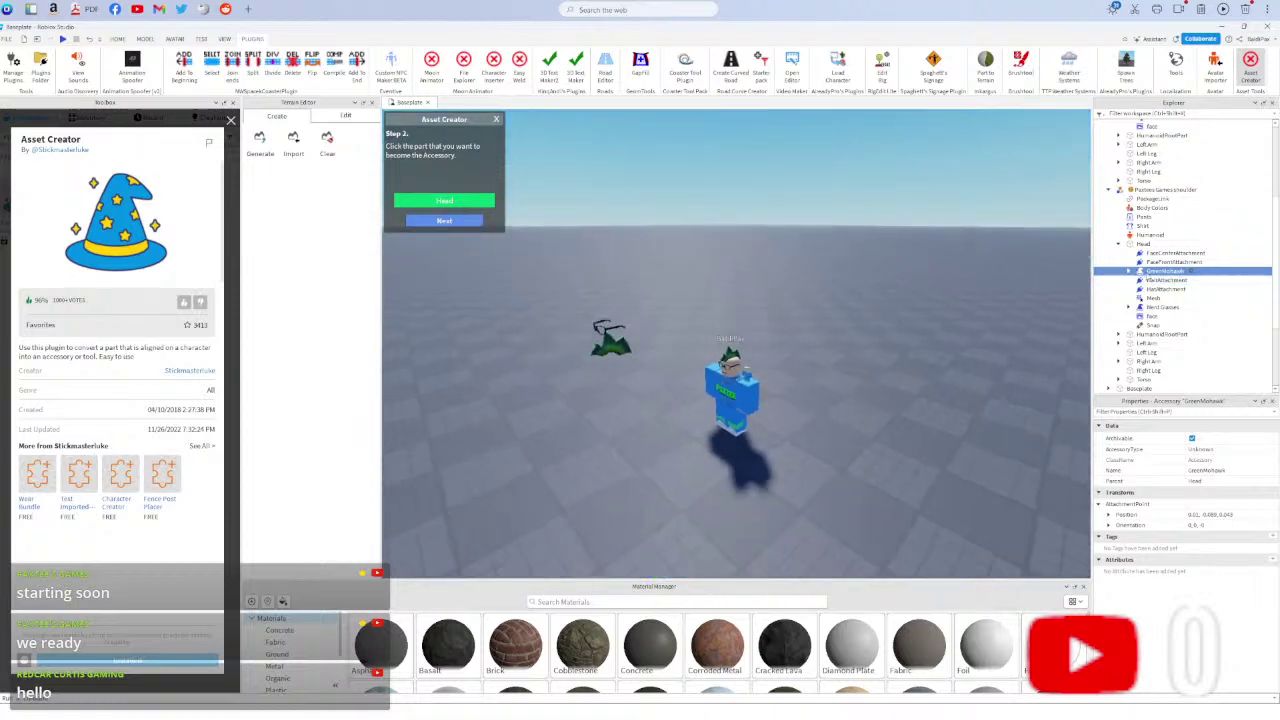
{"action": "left_click", "coordinate": [1160, 307], "text": "ctrl"}
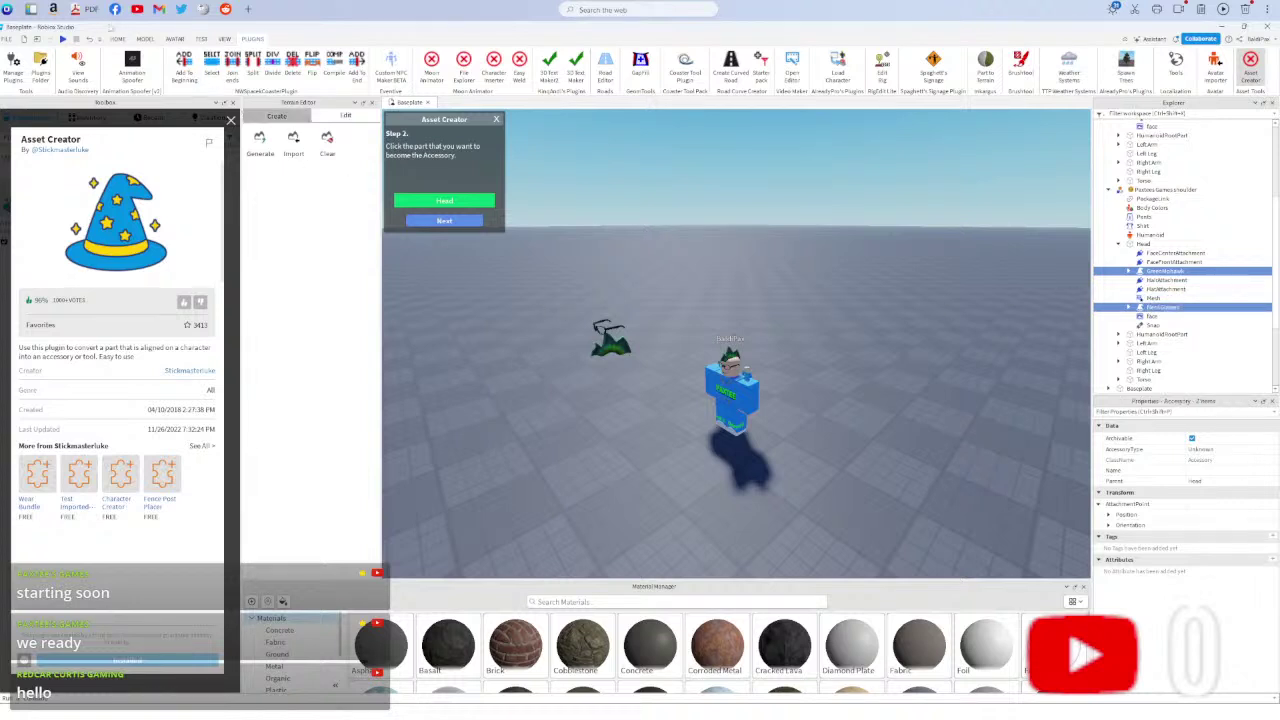
{"action": "left_click", "coordinate": [118, 38]}
{"action": "left_click", "coordinate": [89, 63]}
{"action": "right_click_drag", "start_coordinate": [652, 272], "coordinate": [640, 290]}
{"action": "left_click", "coordinate": [773, 226]}
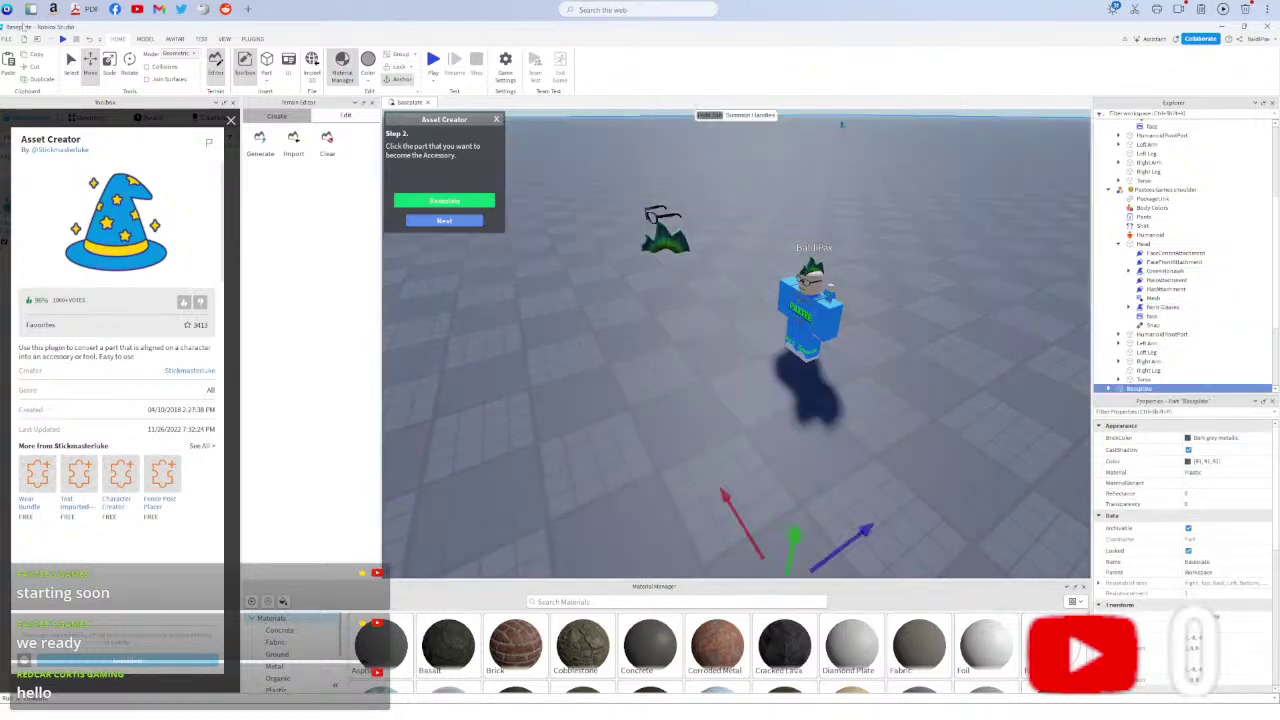
{"action": "left_click", "coordinate": [655, 228]}
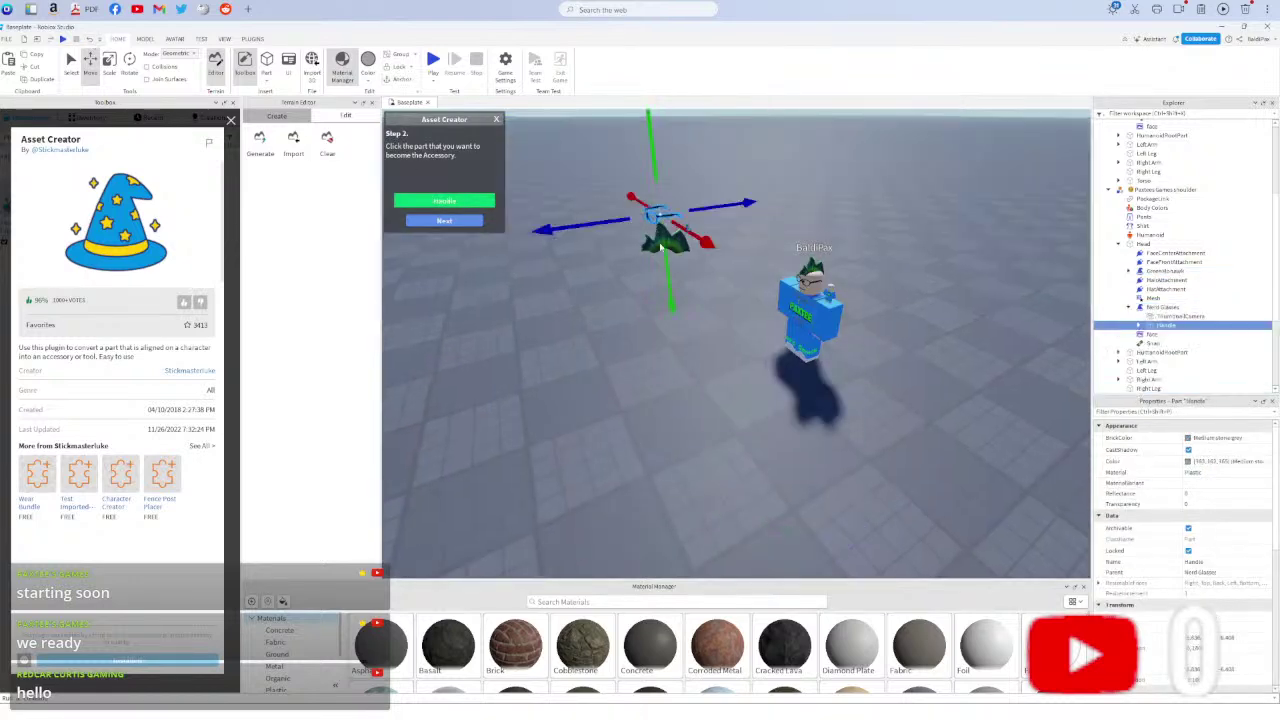
{"action": "left_click", "coordinate": [1155, 271], "text": "ctrl"}
{"action": "left_click", "coordinate": [543, 237]}
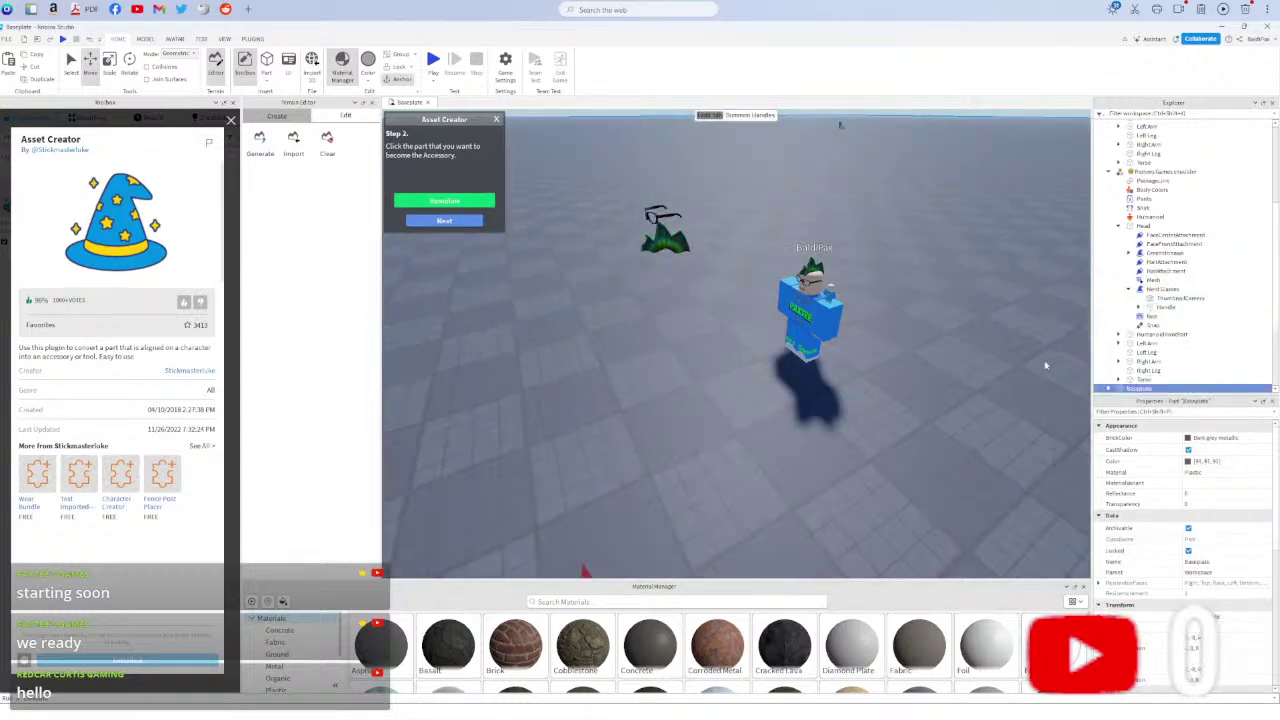
- Reselect Nerd Glasses and GreenMohawk under the pet's Head and try again to shift them toward the pet
{"action": "right_click_drag", "start_coordinate": [814, 346], "coordinate": [813, 346]}
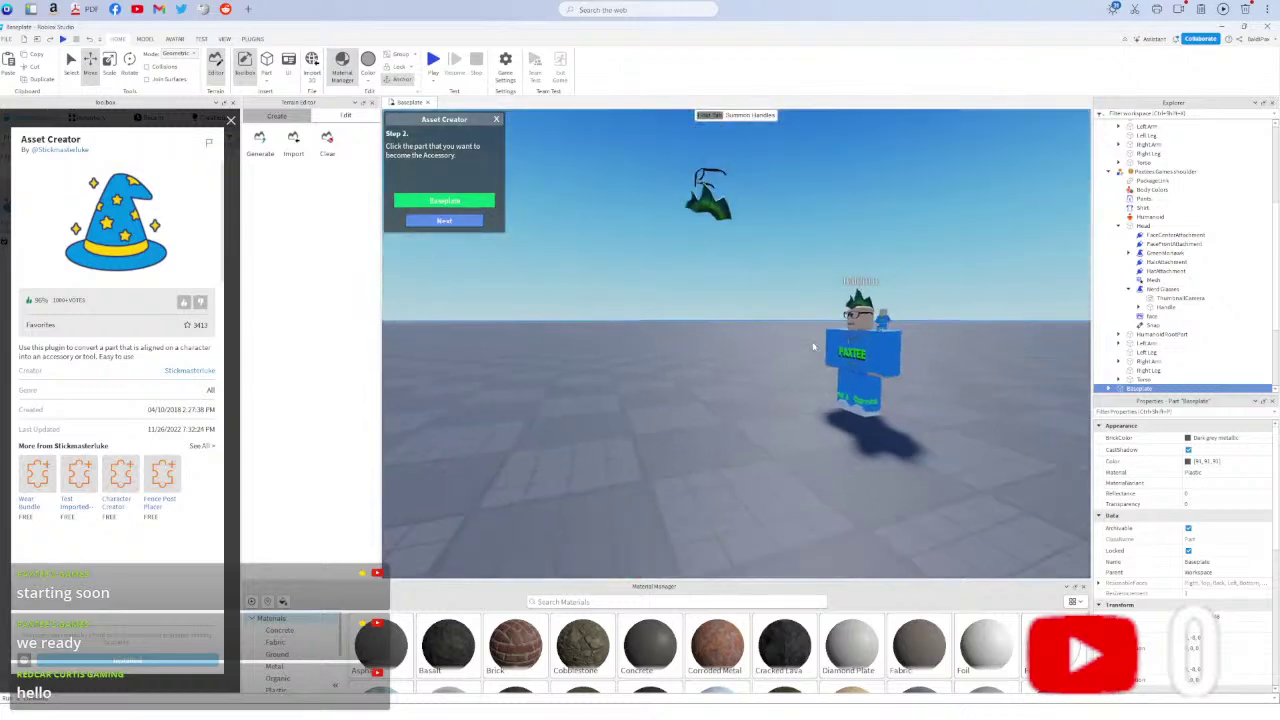
{"action": "left_click", "coordinate": [883, 325]}
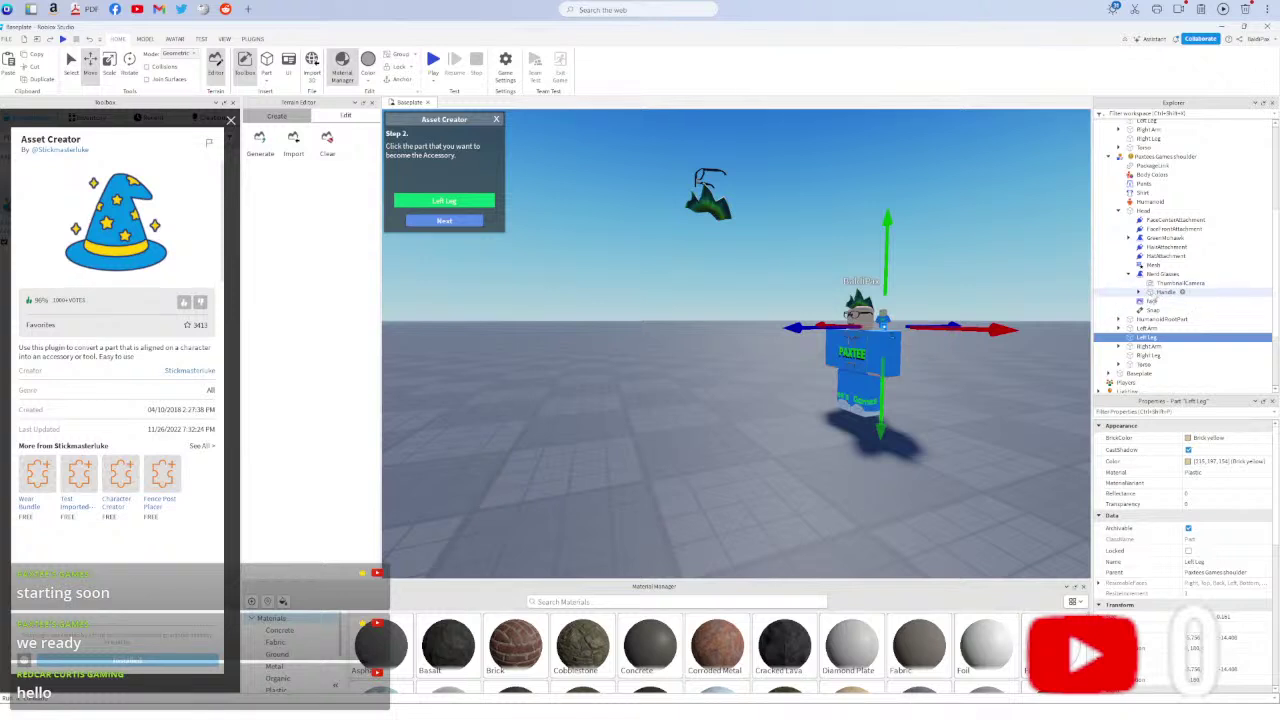
{"action": "left_click", "coordinate": [1160, 273]}
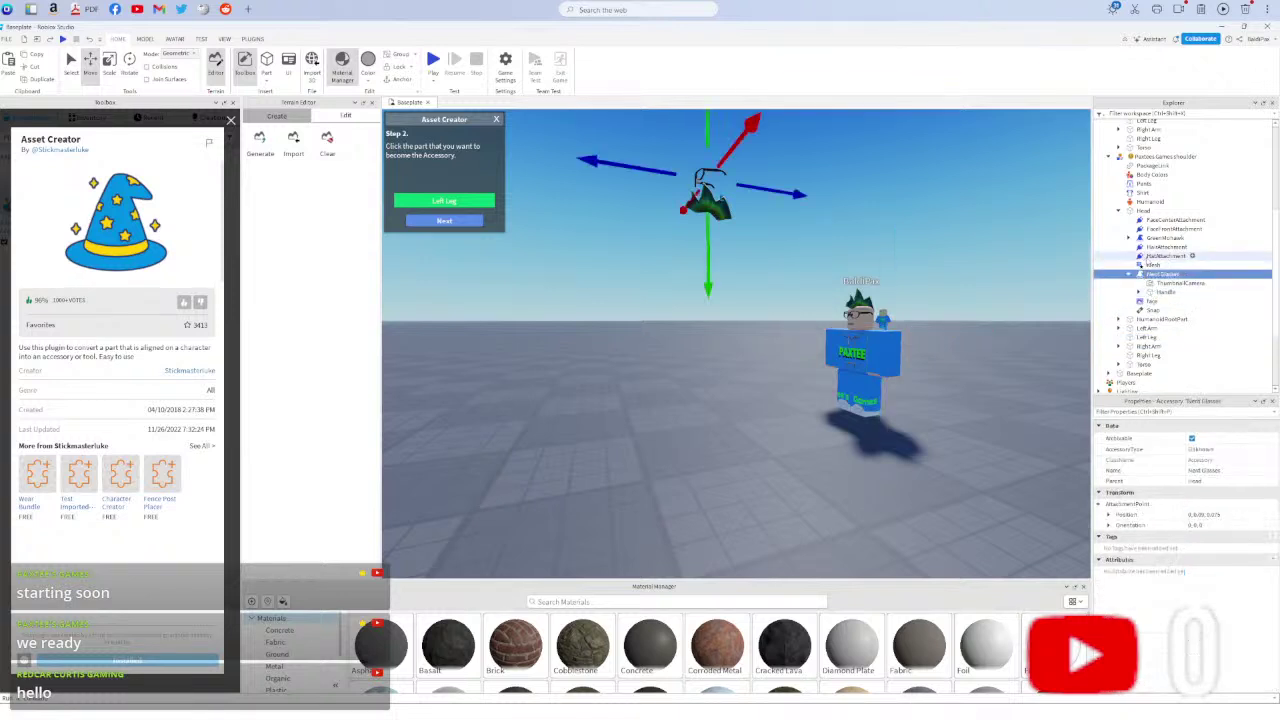
{"action": "left_click", "coordinate": [1160, 238], "text": "ctrl"}
{"action": "key", "text": "f"}
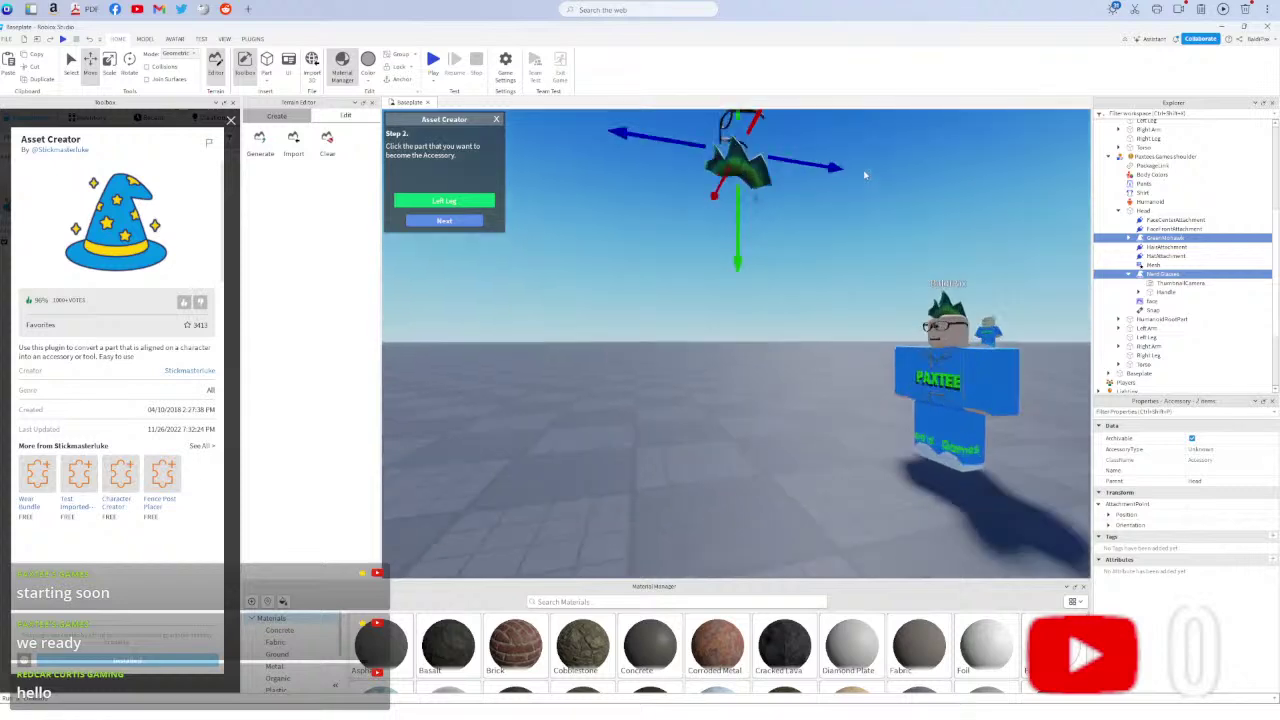
{"action": "left_click", "coordinate": [866, 264]}
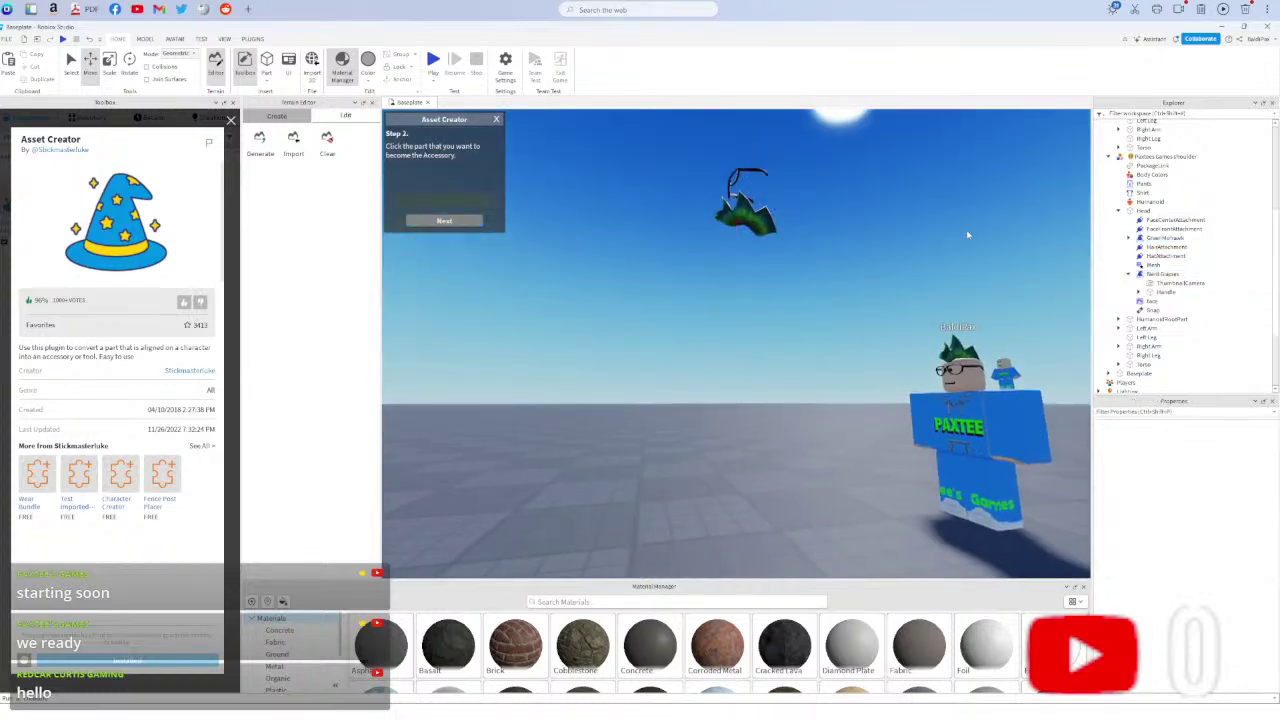
{"action": "left_click", "coordinate": [1158, 274]}
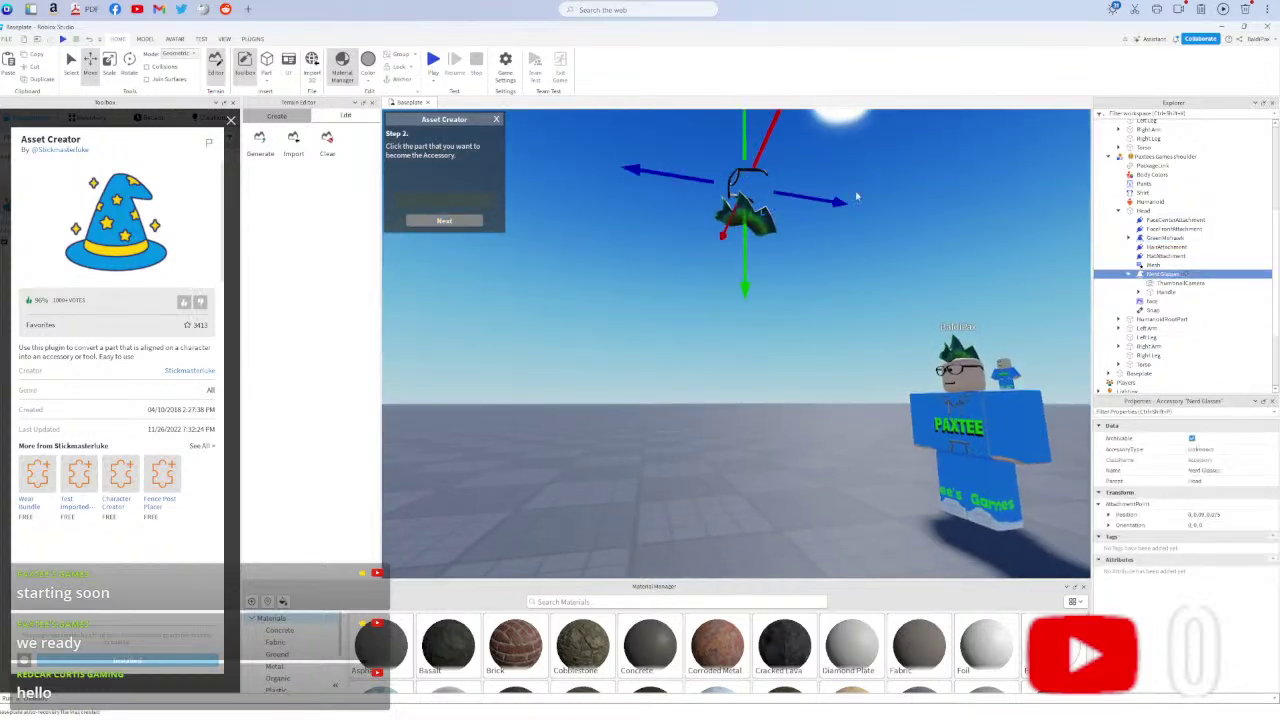
{"action": "left_click", "coordinate": [801, 197]}
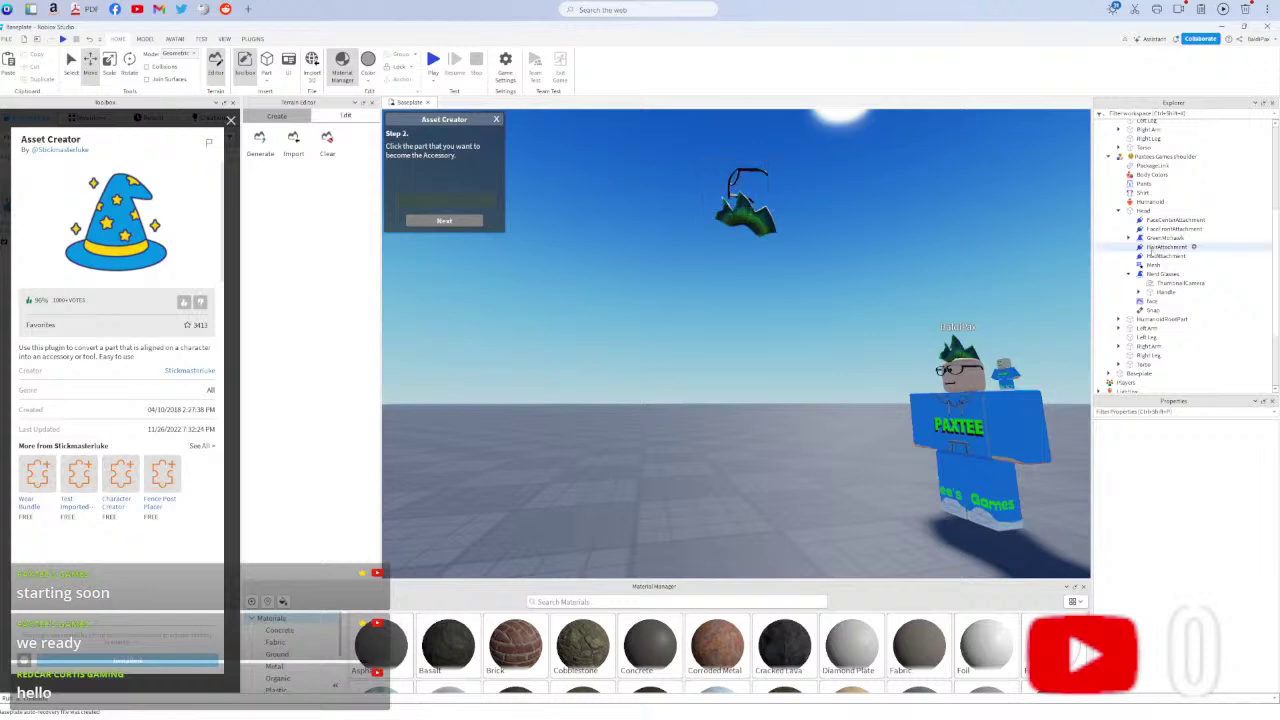
{"action": "right_click_drag", "start_coordinate": [1075, 223], "coordinate": [1070, 219]}
{"action": "left_click", "coordinate": [1160, 273]}
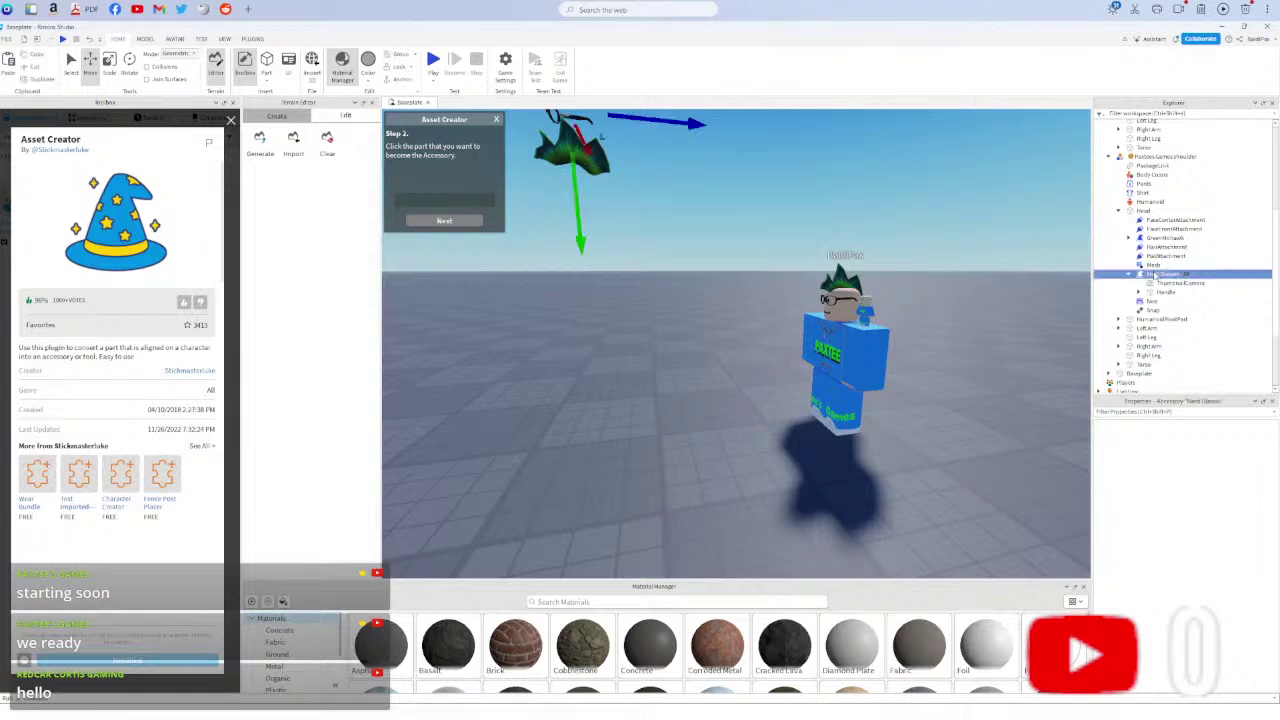
{"action": "left_click", "coordinate": [656, 118]}
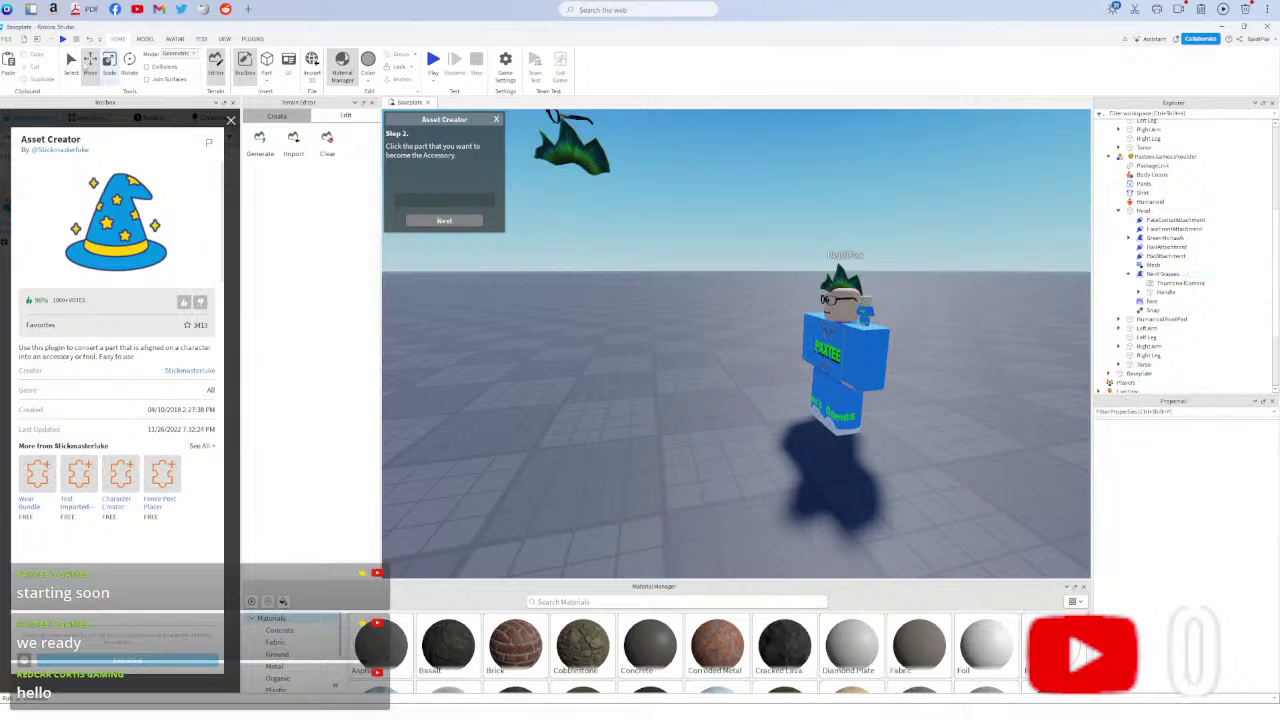
- Undo nesting the mohawk and glasses under the pet's Head
{"action": "scroll", "coordinate": [736, 343], "scroll_direction": "down", "scroll_amount": 3}
{"action": "scroll", "coordinate": [736, 343], "scroll_direction": "up", "scroll_amount": 1}
{"action": "scroll", "coordinate": [736, 343], "scroll_direction": "down", "scroll_amount": 1}
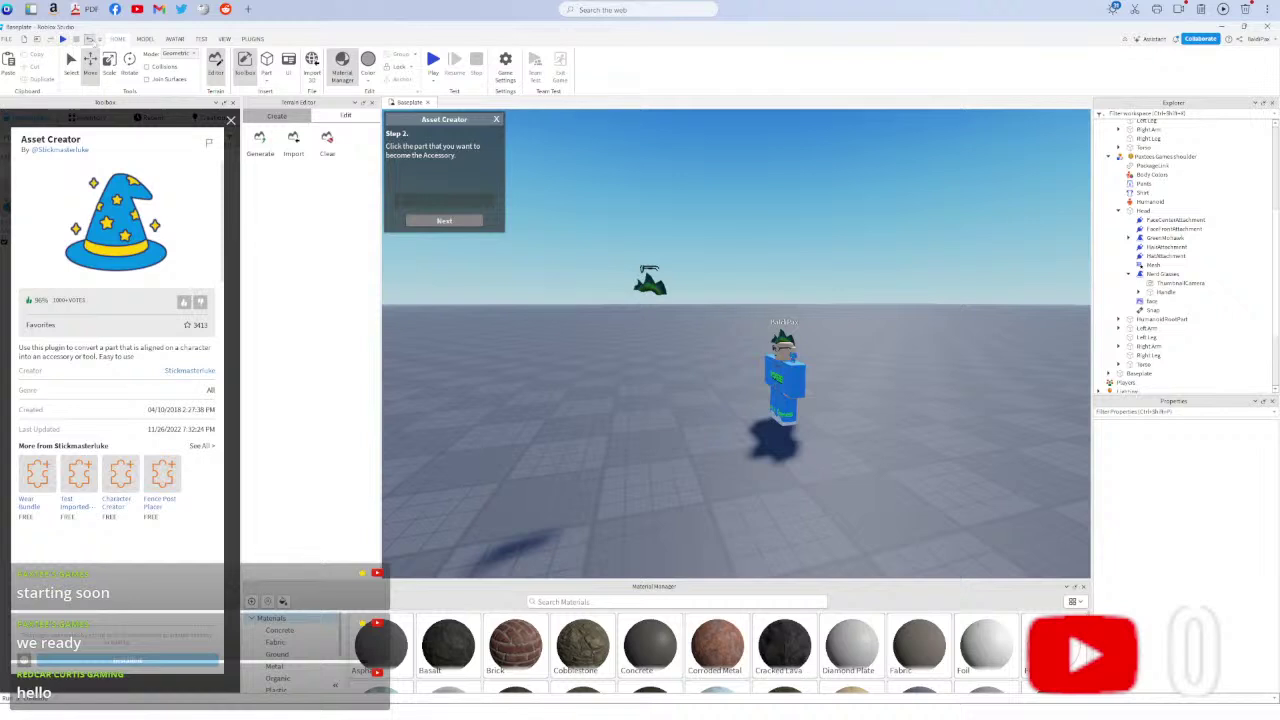
{"action": "left_click", "coordinate": [916, 312]}
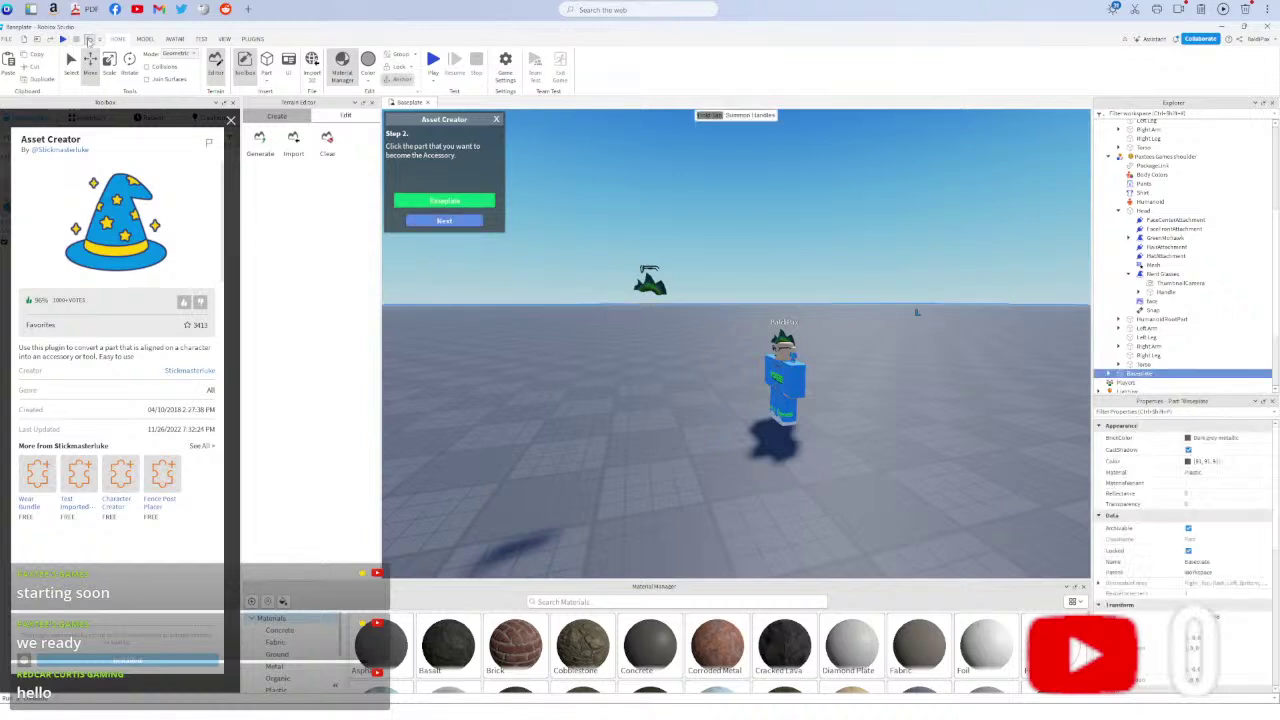
{"action": "key", "text": "ctrl+z"}
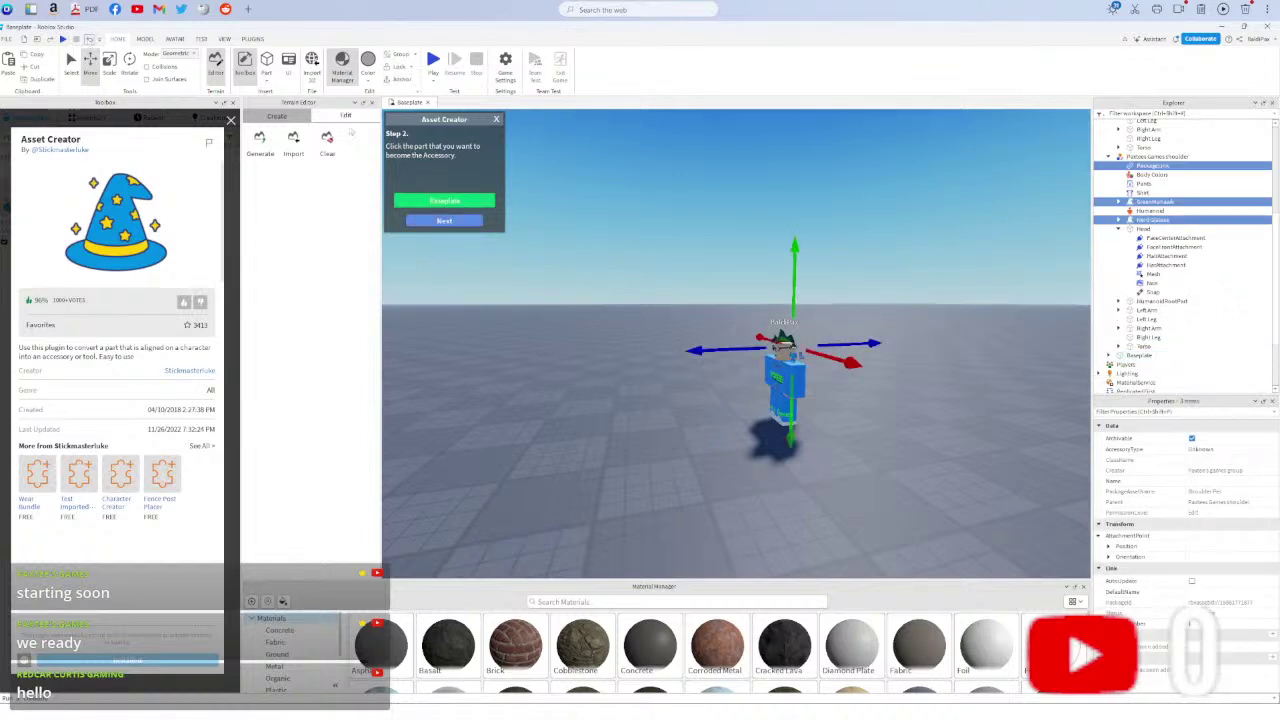
{"action": "left_click", "coordinate": [597, 196]}
{"action": "scroll", "coordinate": [775, 350], "scroll_direction": "up", "scroll_amount": 10}
{"action": "left_click", "coordinate": [899, 303]}
{"action": "scroll", "coordinate": [900, 304], "scroll_direction": "down", "scroll_amount": 8}
{"action": "right_click_drag", "start_coordinate": [697, 281], "coordinate": [886, 246]}
{"action": "scroll", "coordinate": [886, 246], "scroll_direction": "up", "scroll_amount": 4}
{"action": "key", "text": "comma"}
{"action": "key", "text": "period"}
{"action": "scroll", "coordinate": [957, 275], "scroll_direction": "down", "scroll_amount": 3}
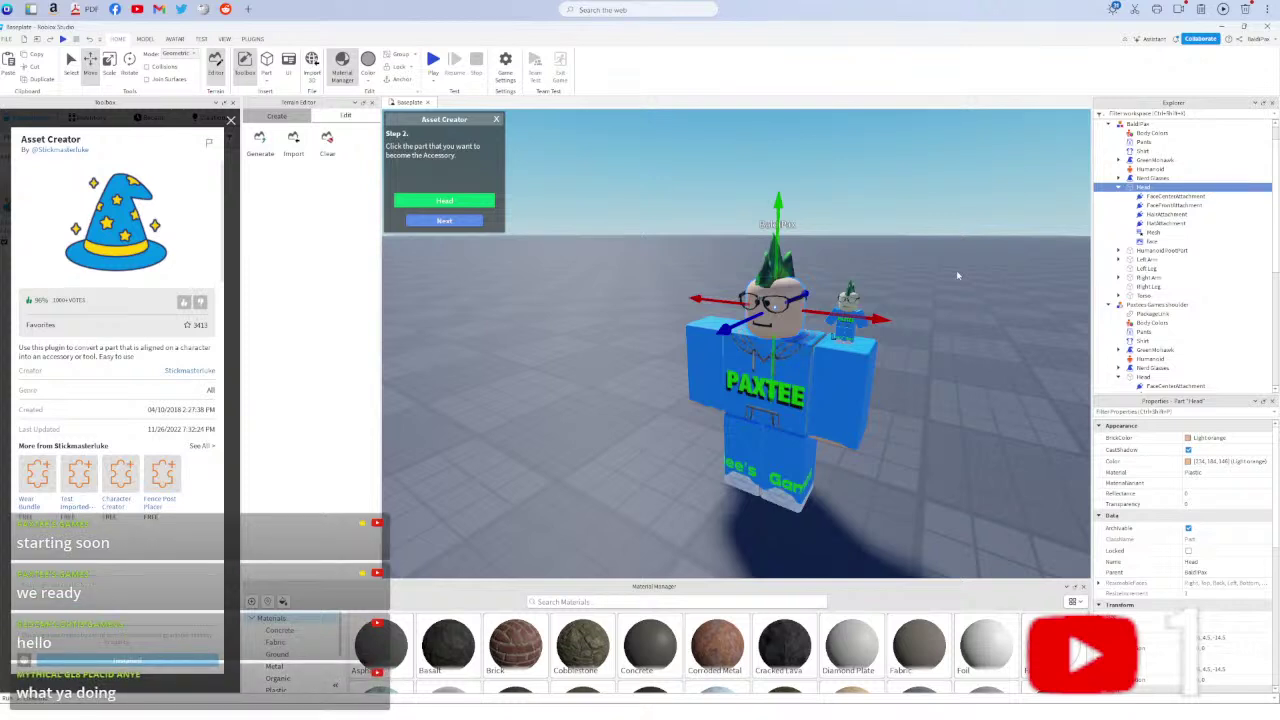
{"action": "mouse_move", "coordinate": [769, 708]}
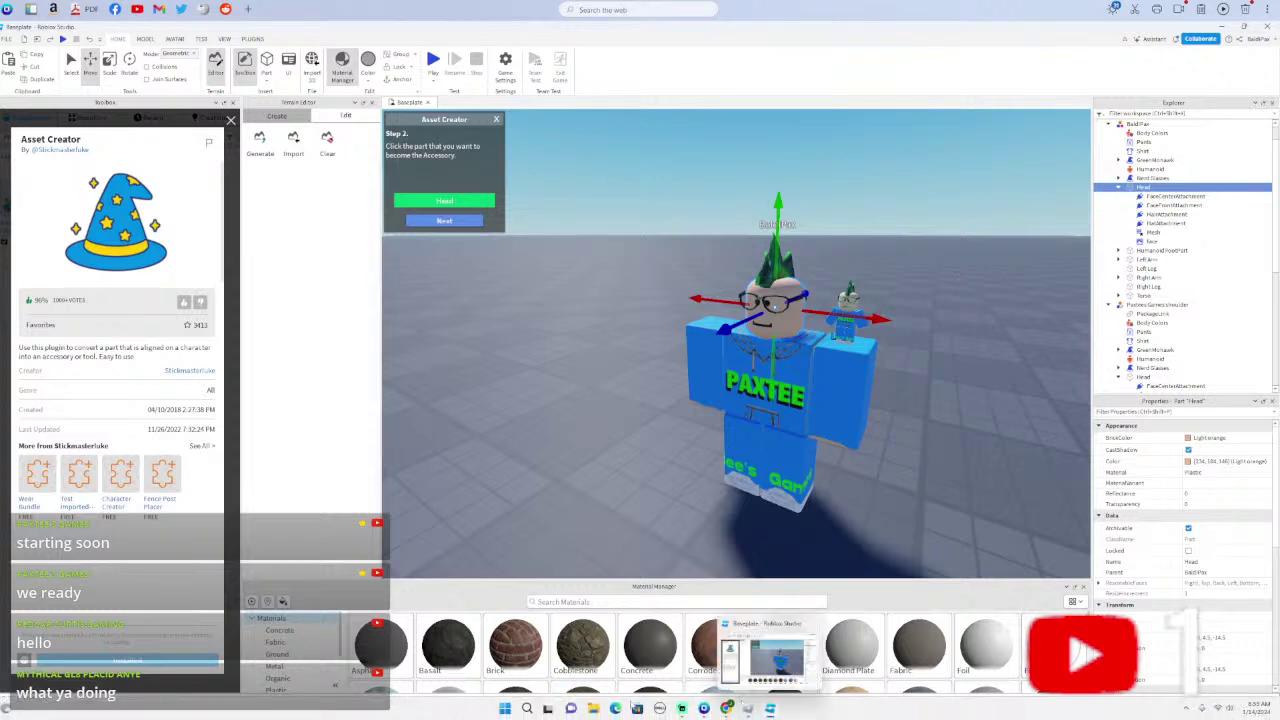
{"action": "left_click", "coordinate": [527, 708]}
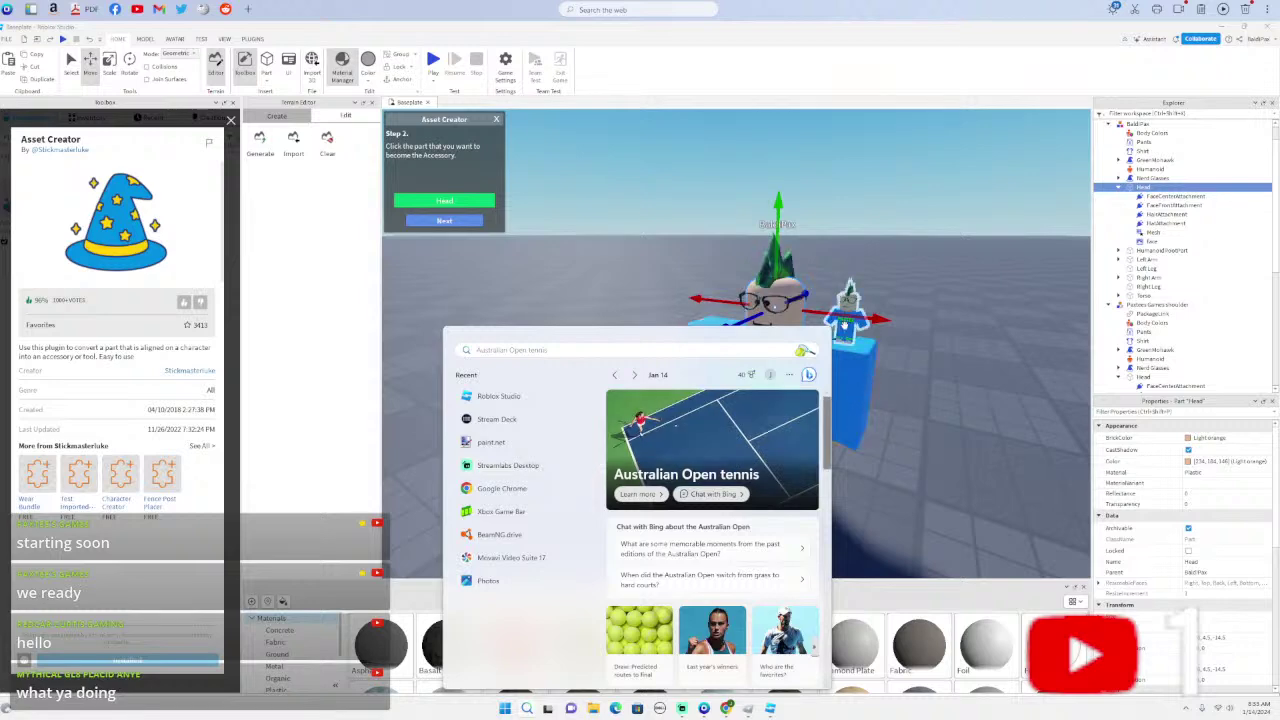
{"action": "left_click", "coordinate": [845, 326]}
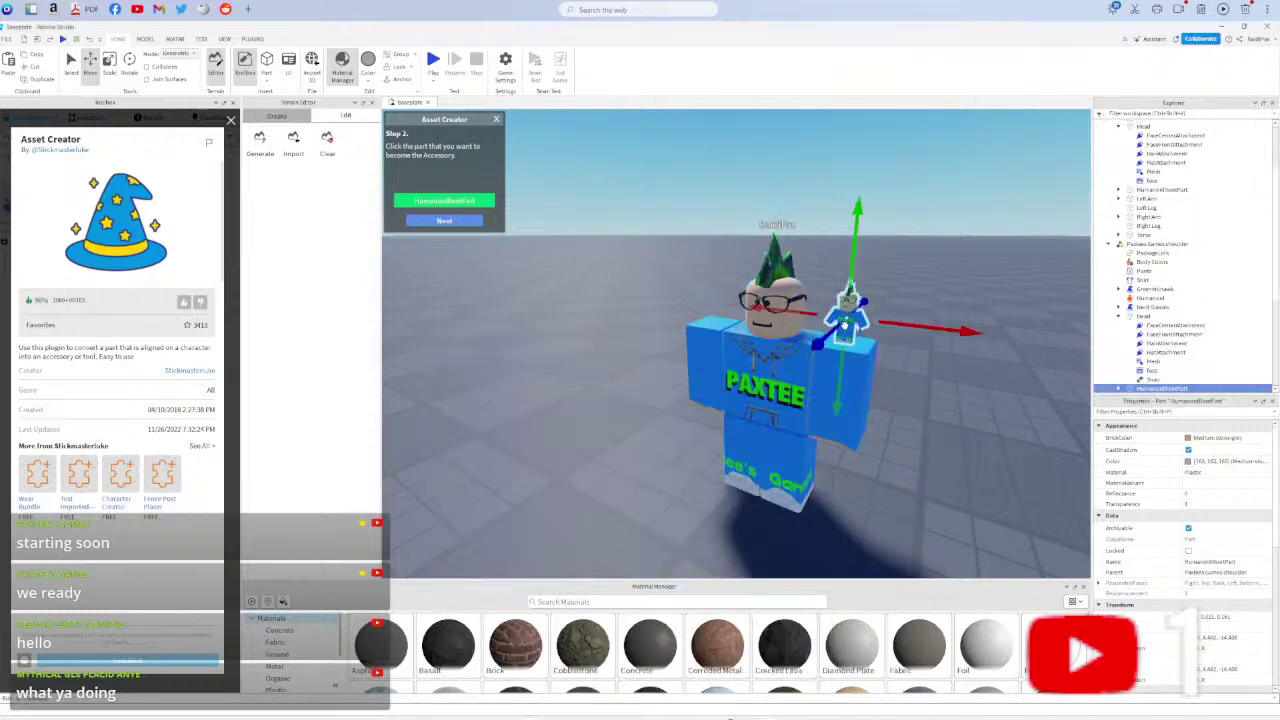
- Close Asset Creator and move the whole shoulder pet off the avatar's shoulder to a clear spot beside the avatar
{"action": "left_click", "coordinate": [497, 120]}
{"action": "left_click_drag", "start_coordinate": [848, 308], "coordinate": [857, 525]}
{"action": "right_click_drag", "start_coordinate": [857, 525], "coordinate": [854, 525]}
{"action": "left_click_drag", "start_coordinate": [854, 547], "coordinate": [922, 476]}
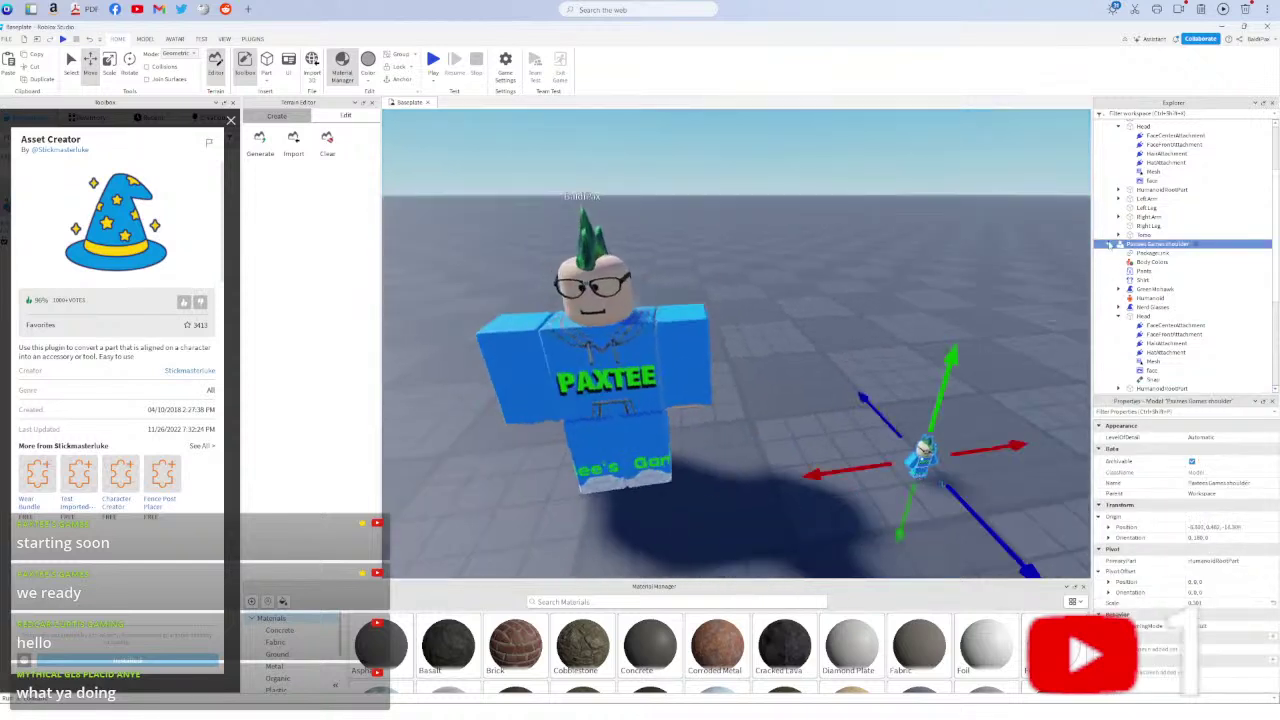
- Save the Paxtees Games shoulder model to DATA (D:) as a Roblox model file named My shoulder
{"action": "left_click", "coordinate": [1108, 244]}
{"action": "right_click", "coordinate": [1139, 261]}
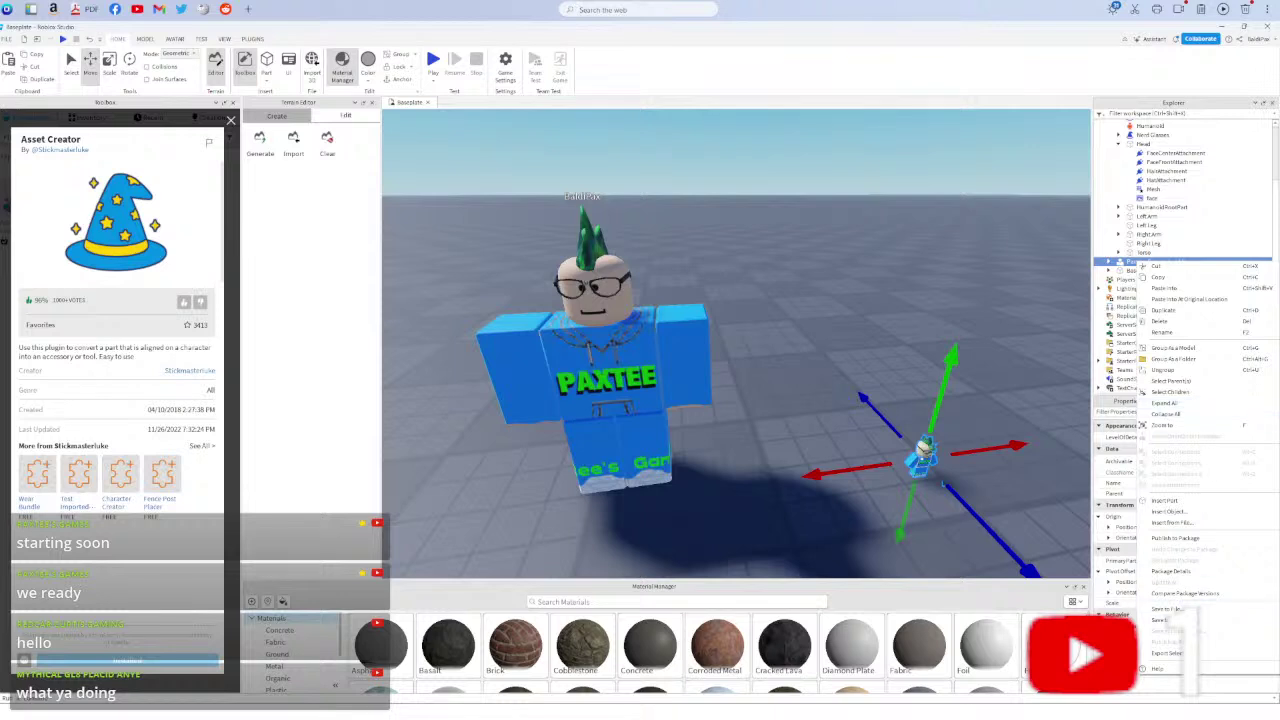
{"action": "left_click", "coordinate": [1160, 620]}
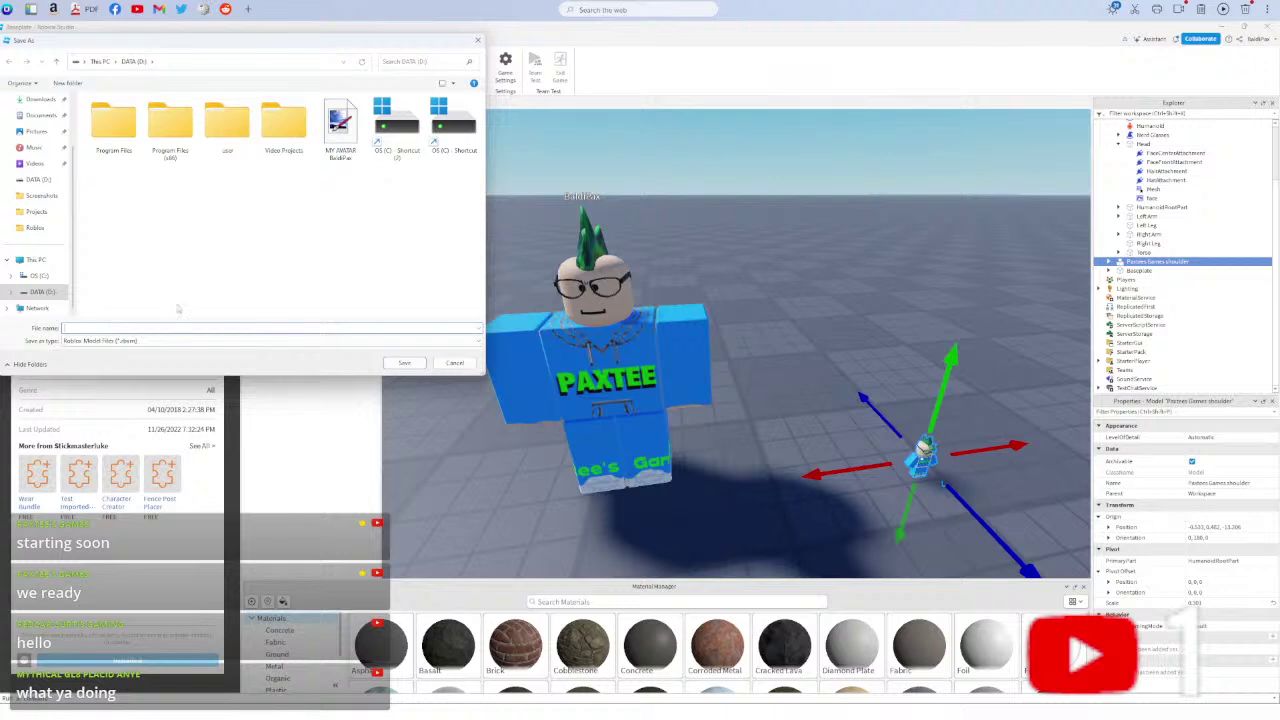
{"action": "type", "text": "My shoulder"}
{"action": "left_click", "coordinate": [402, 363]}
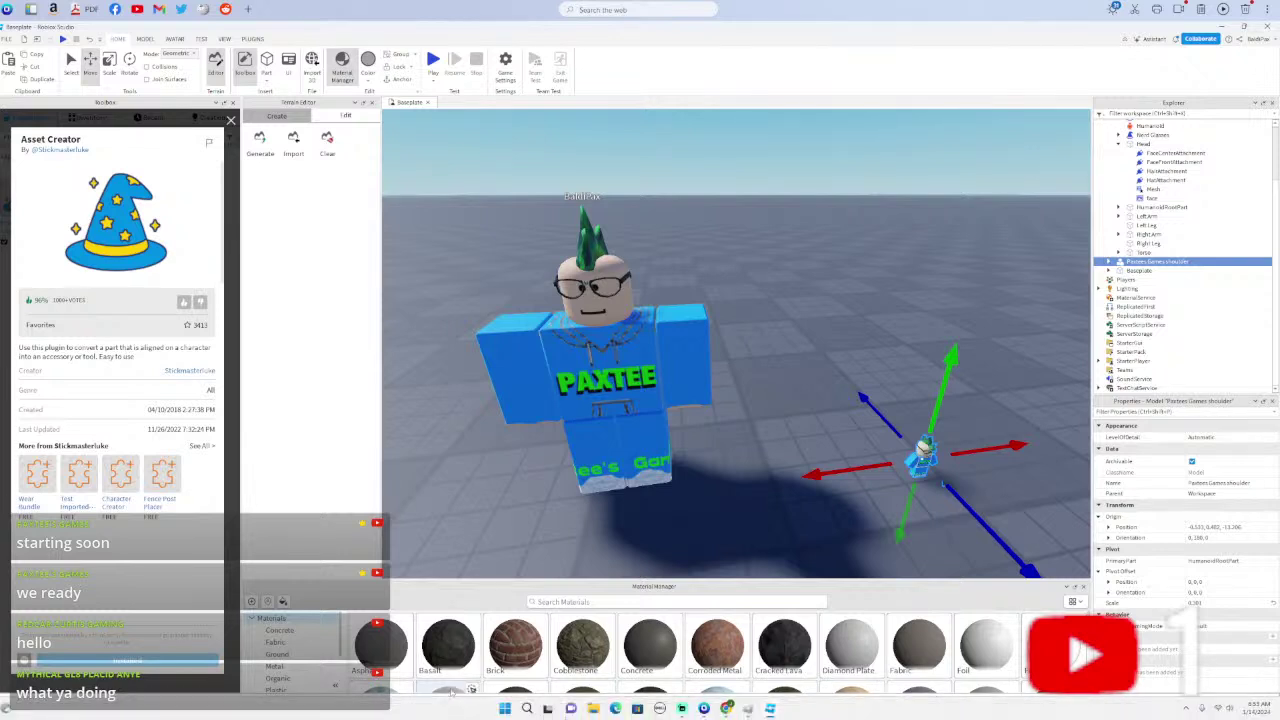
{"action": "left_click", "coordinate": [527, 708]}
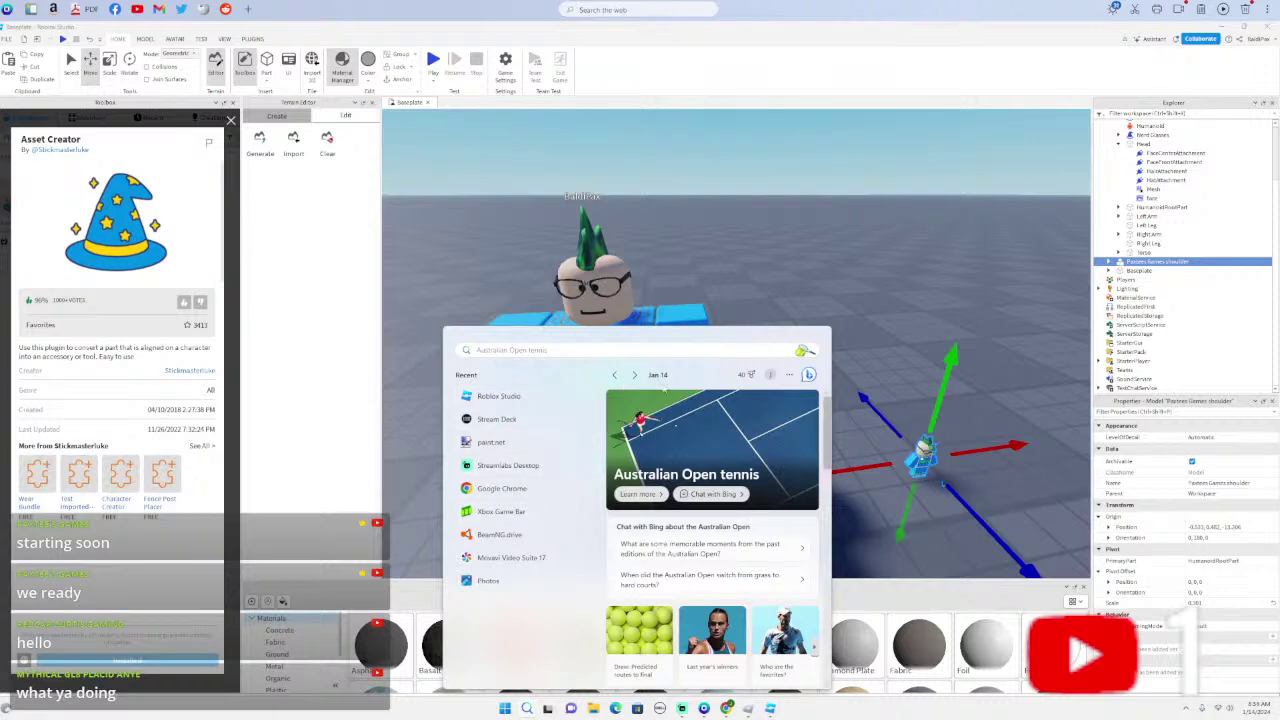
{"action": "scroll", "coordinate": [683, 523], "scroll_direction": "down", "scroll_amount": 3}
{"action": "scroll", "coordinate": [683, 523], "scroll_direction": "down", "scroll_amount": 3}
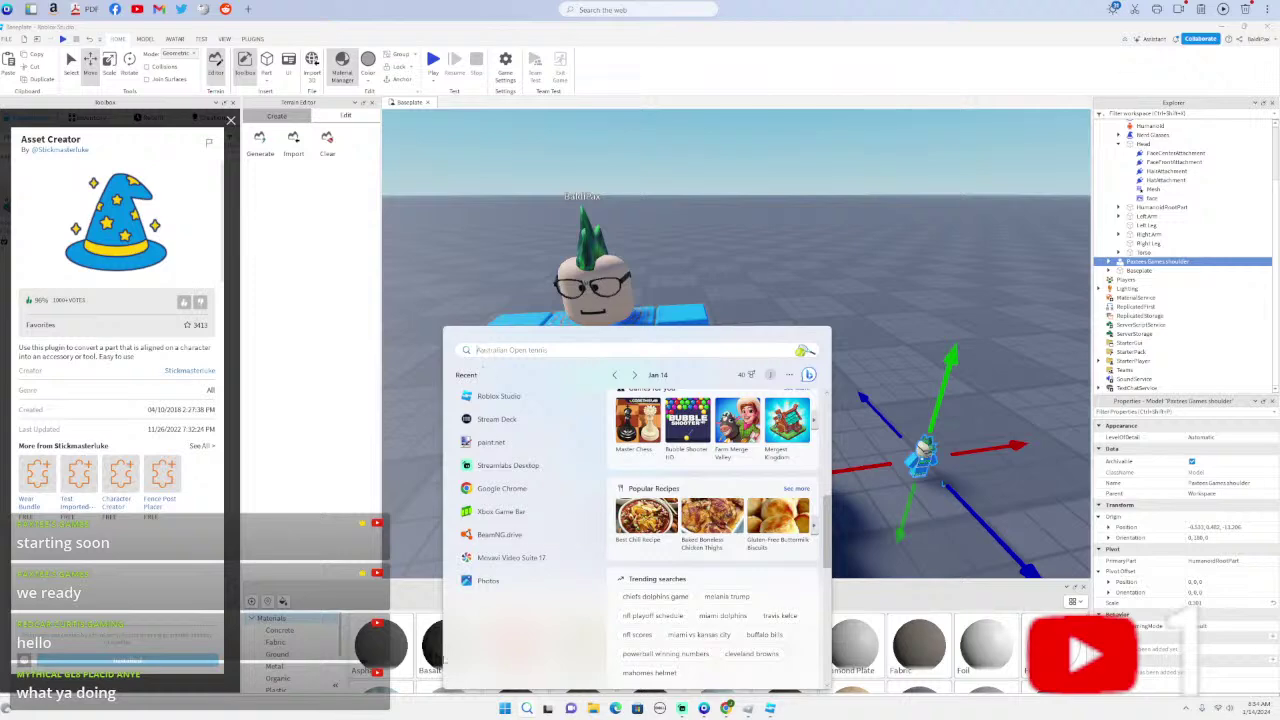
{"action": "left_click", "coordinate": [506, 708]}
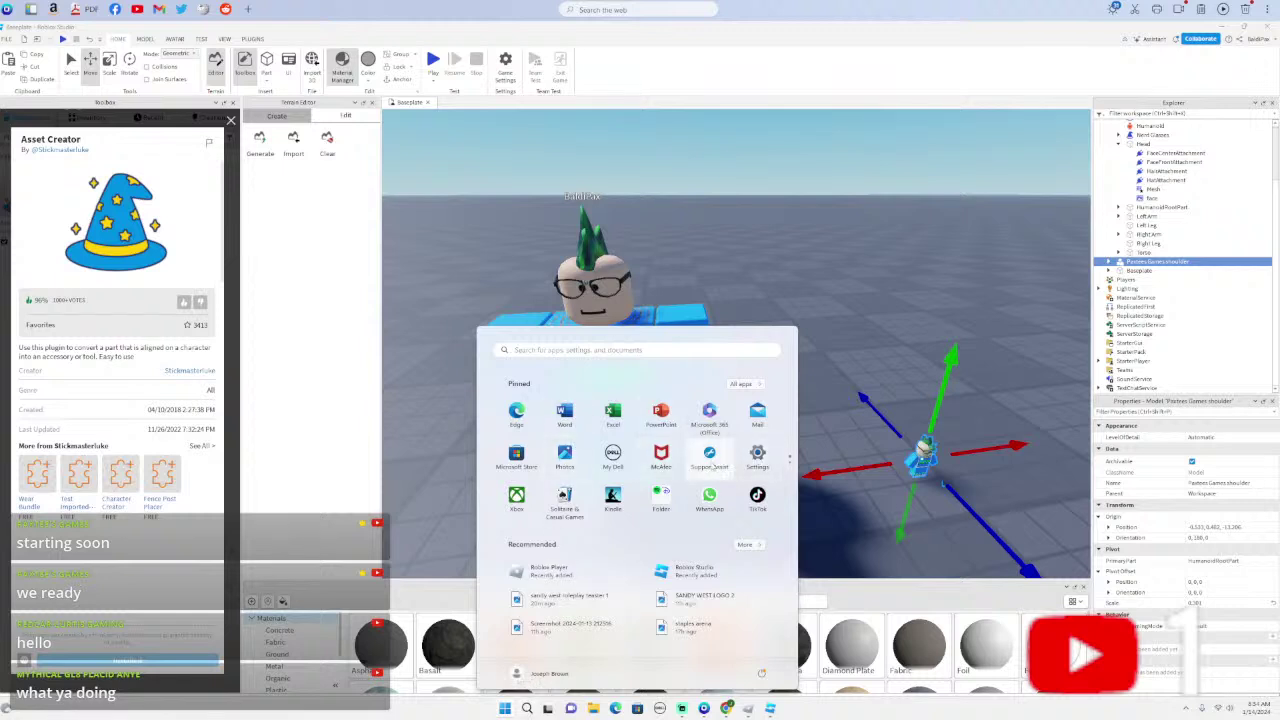
{"action": "left_click", "coordinate": [565, 456]}
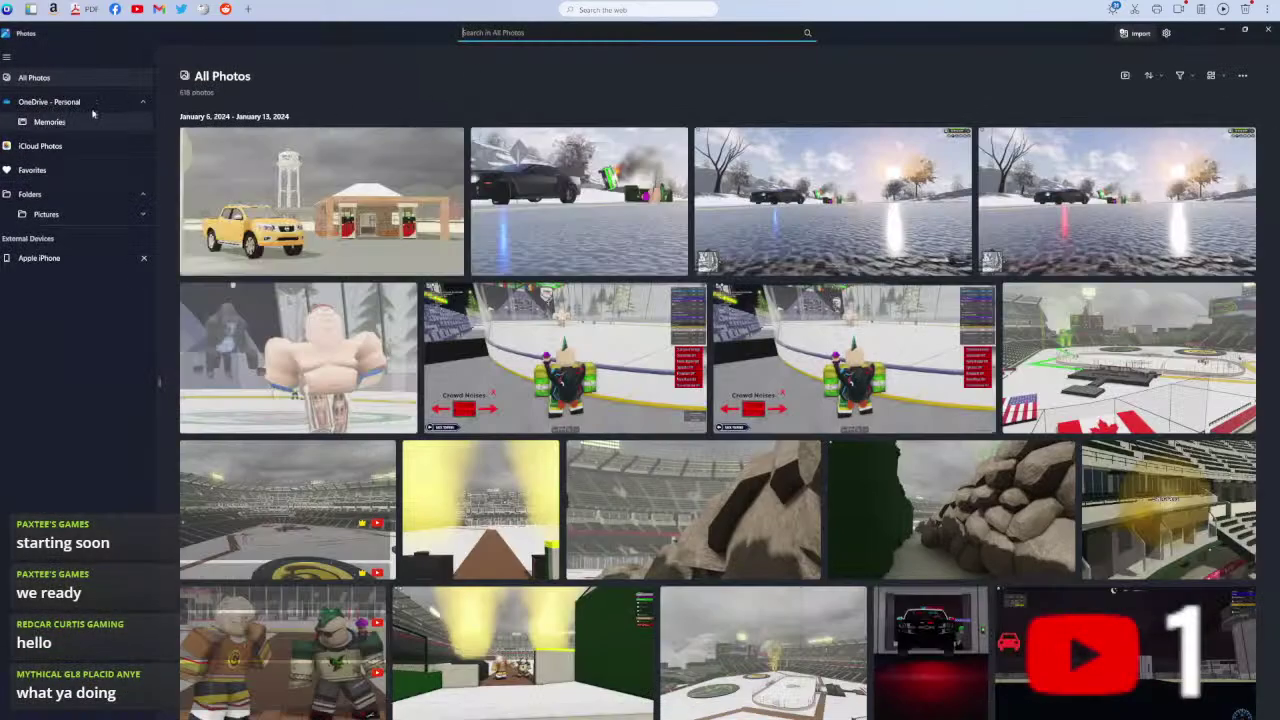
{"action": "left_click", "coordinate": [8, 57]}
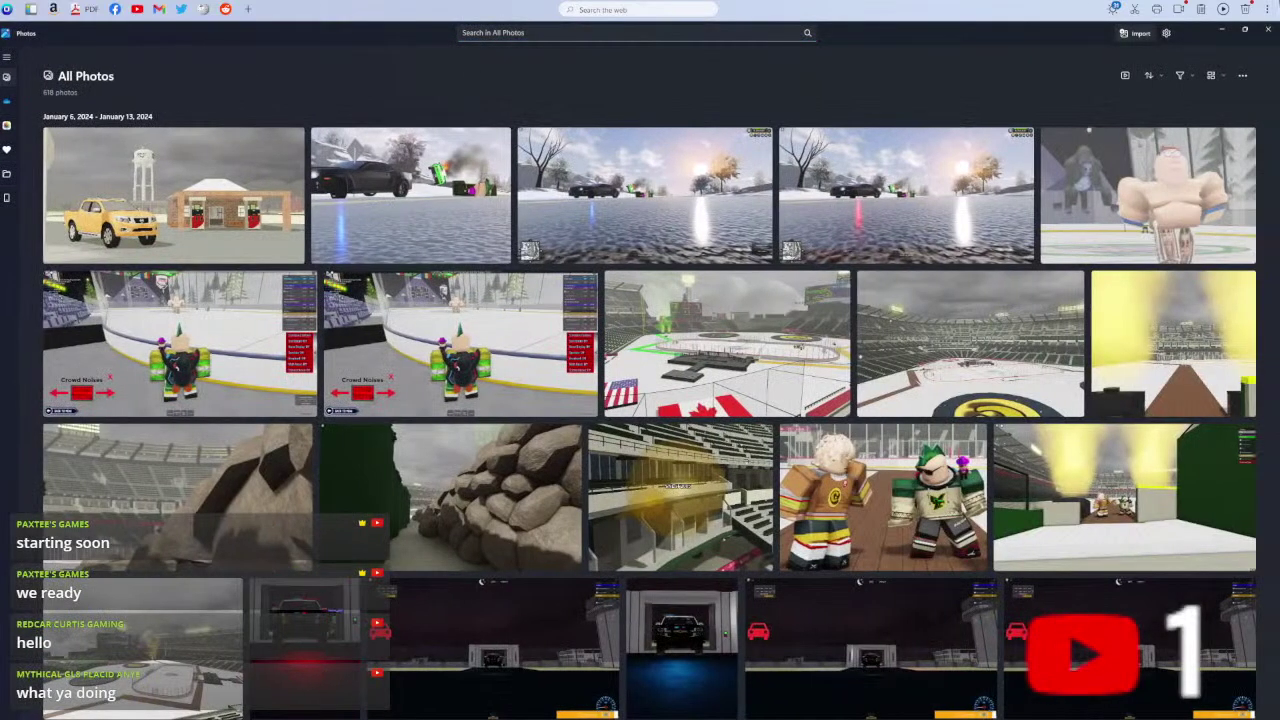
{"action": "left_click", "coordinate": [1268, 29]}
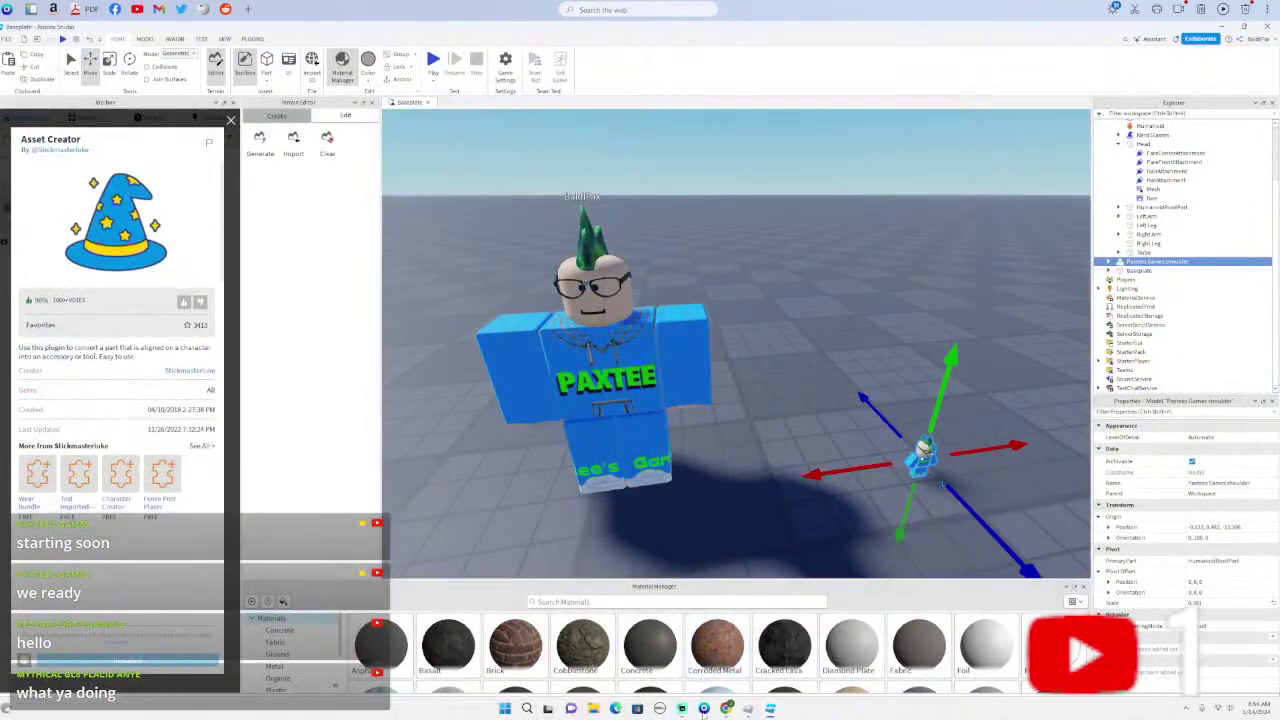
- Switch to Chrome and open a new browser tab for a web search
{"action": "left_click", "coordinate": [727, 708]}
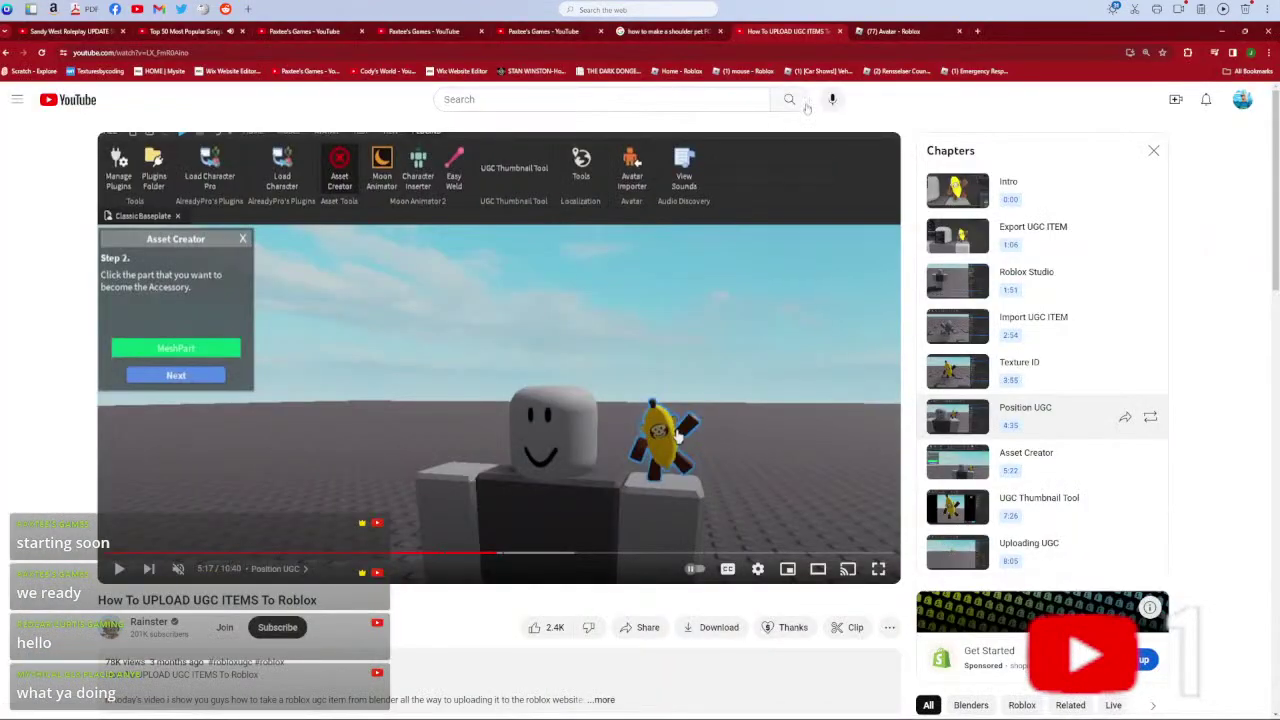
{"action": "left_click", "coordinate": [976, 32]}
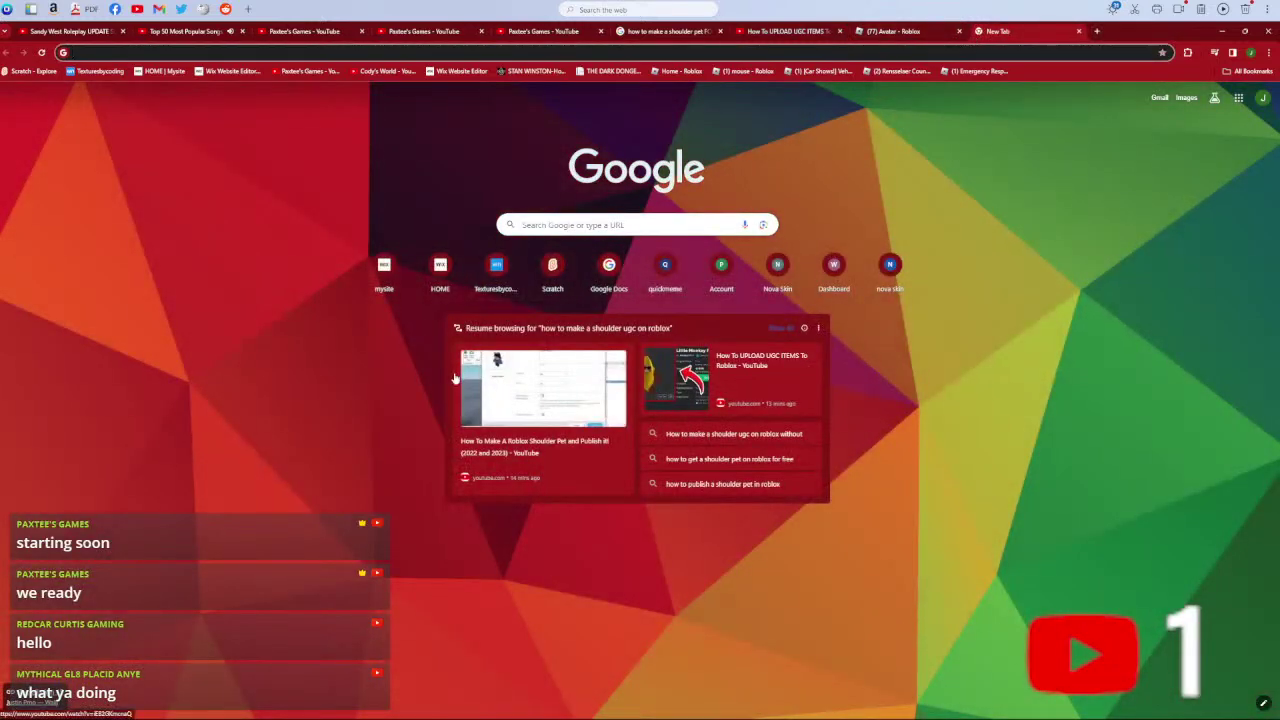
{"action": "type", "text": "profi"}
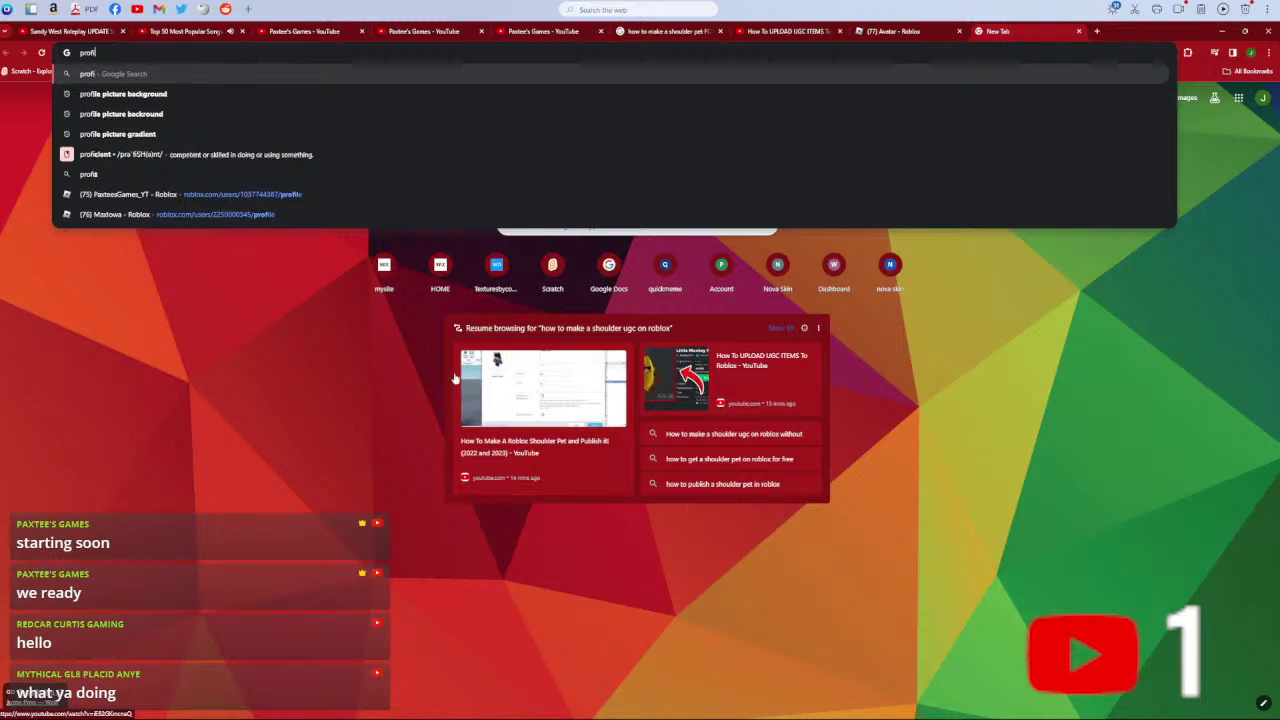
{"action": "key", "text": "Escape"}
- Try to find the saved My shoulder model file with the Windows search
{"action": "mouse_move", "coordinate": [5, 708]}
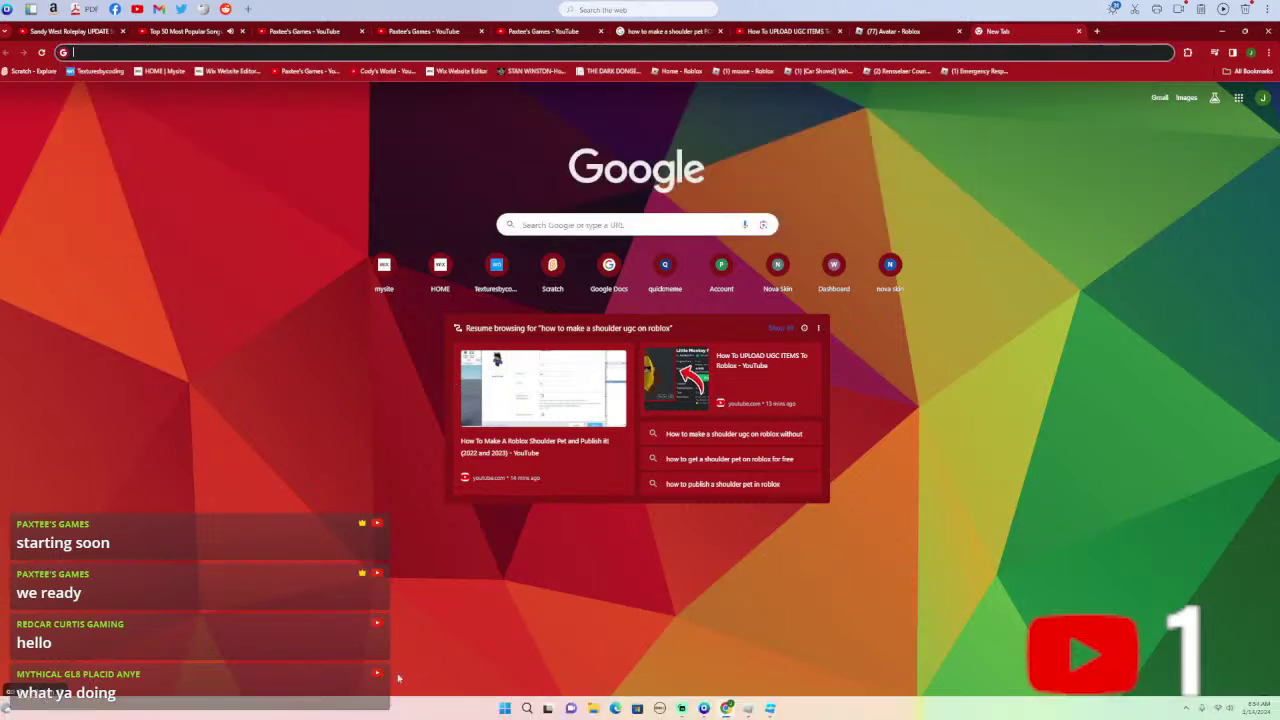
{"action": "left_click", "coordinate": [526, 709]}
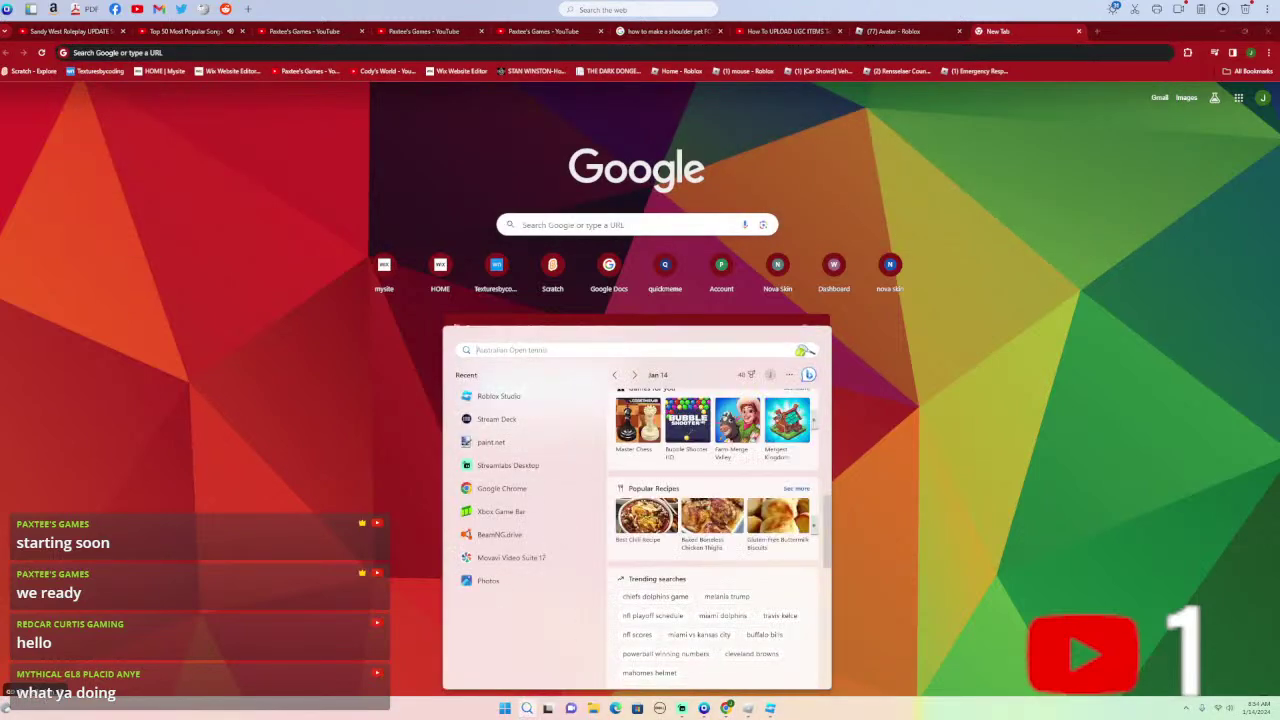
{"action": "mouse_move", "coordinate": [746, 708]}
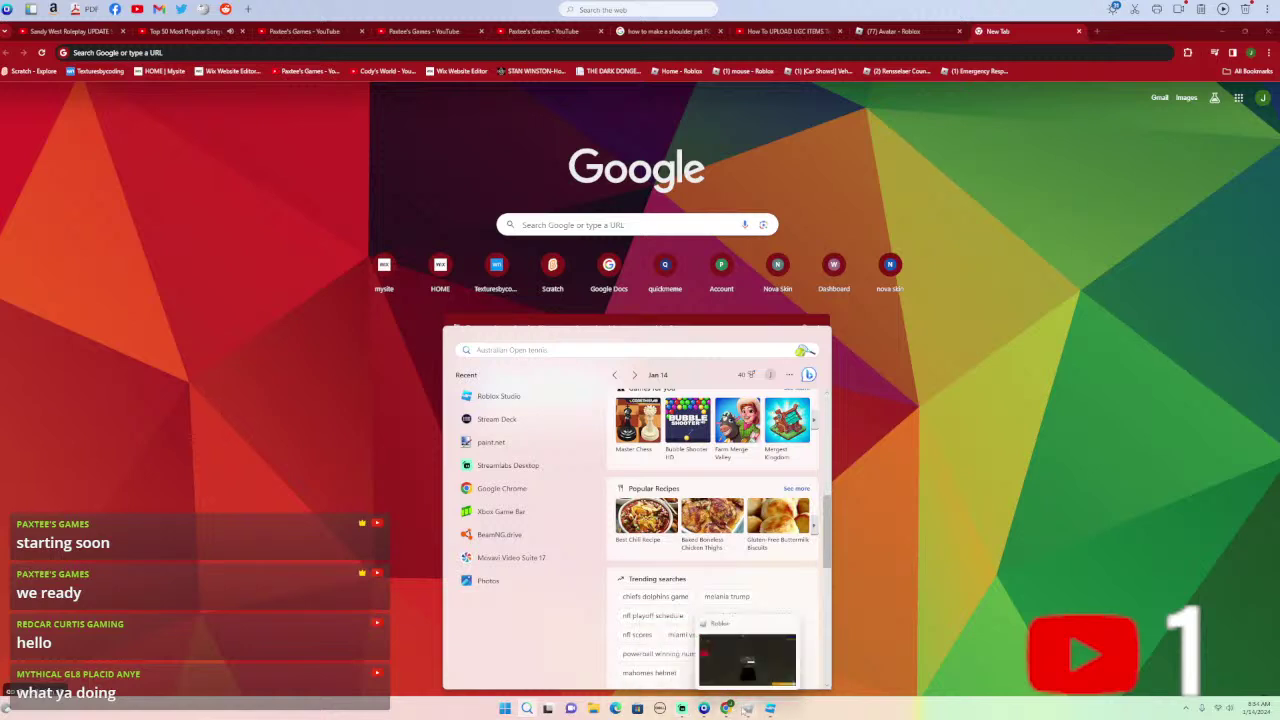
{"action": "type", "text": "my shou"}
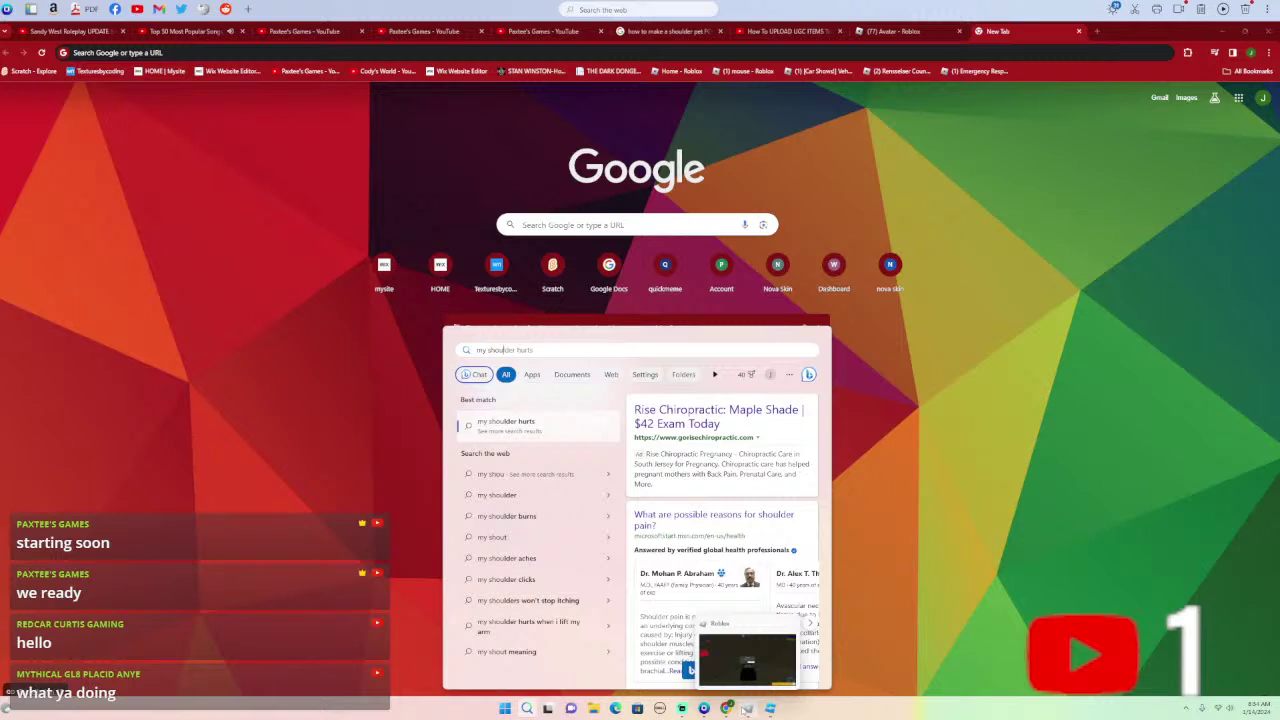
{"action": "key", "text": "BackSpace"}
{"action": "key", "text": "BackSpace"}
{"action": "key", "text": "BackSpace"}
{"action": "key", "text": "BackSpace"}
{"action": "key", "text": "BackSpace"}
{"action": "key", "text": "BackSpace"}
{"action": "key", "text": "BackSpace"}
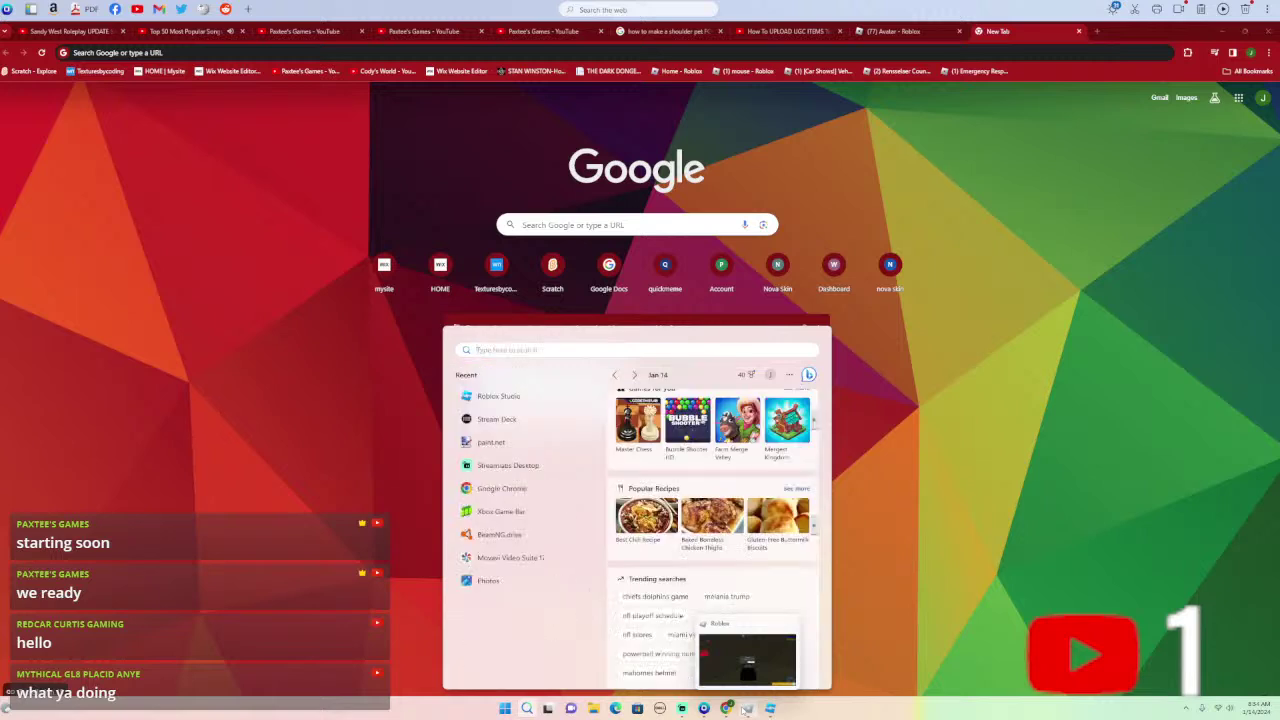
{"action": "scroll", "coordinate": [715, 540], "scroll_direction": "down", "scroll_amount": 10}
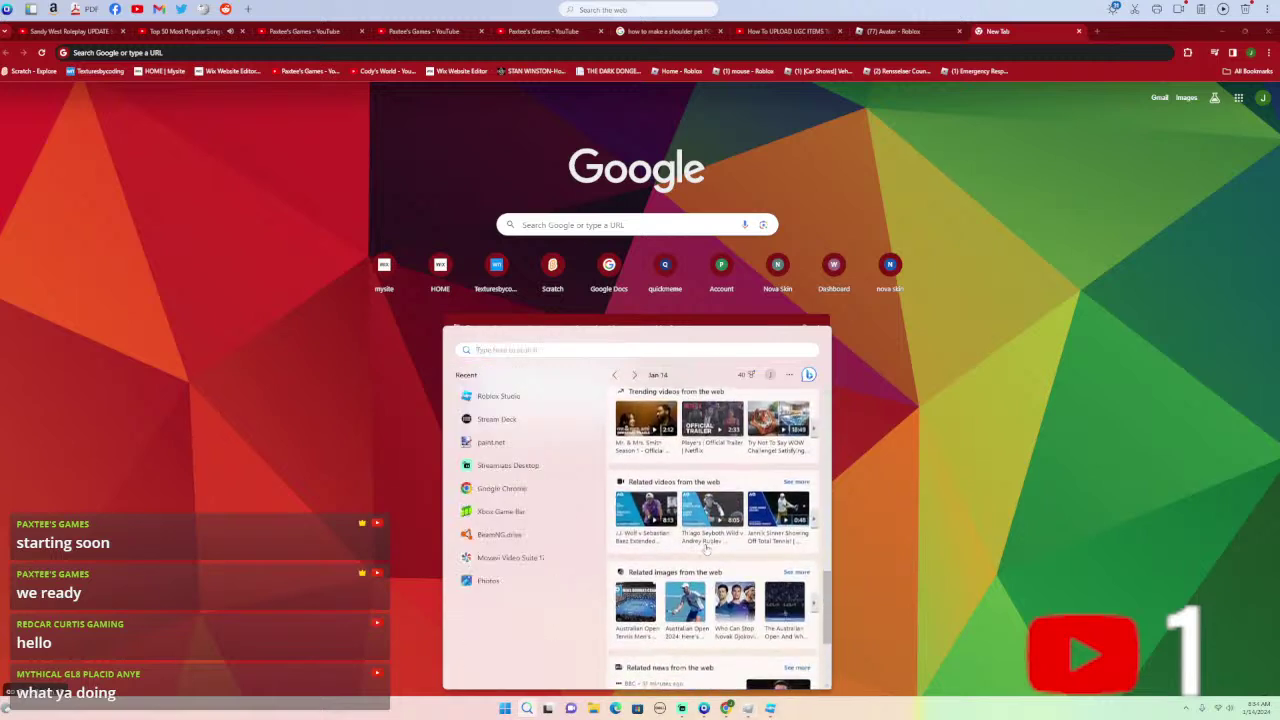
{"action": "scroll", "coordinate": [737, 614], "scroll_direction": "up", "scroll_amount": 5}
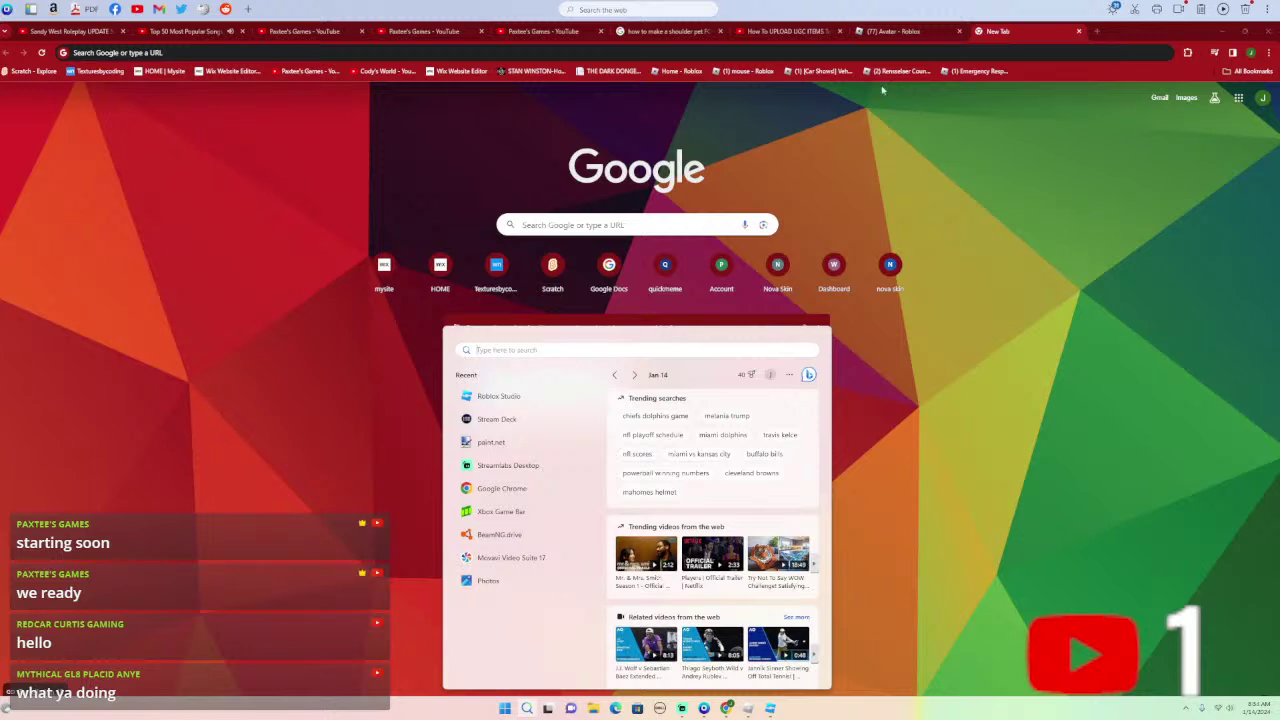
- Search Google for "how to make a profile picture" in the new tab
{"action": "left_click", "coordinate": [1085, 31]}
{"action": "type", "text": "."}
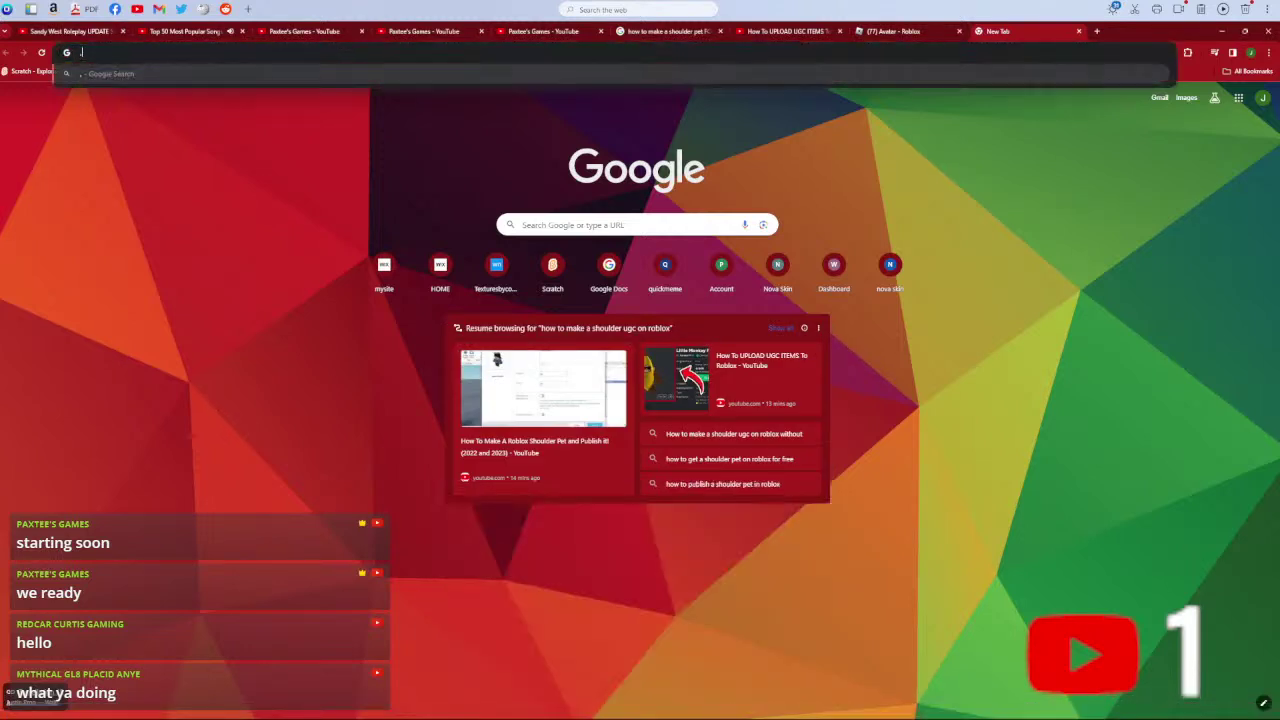
{"action": "type", "text": "how"}
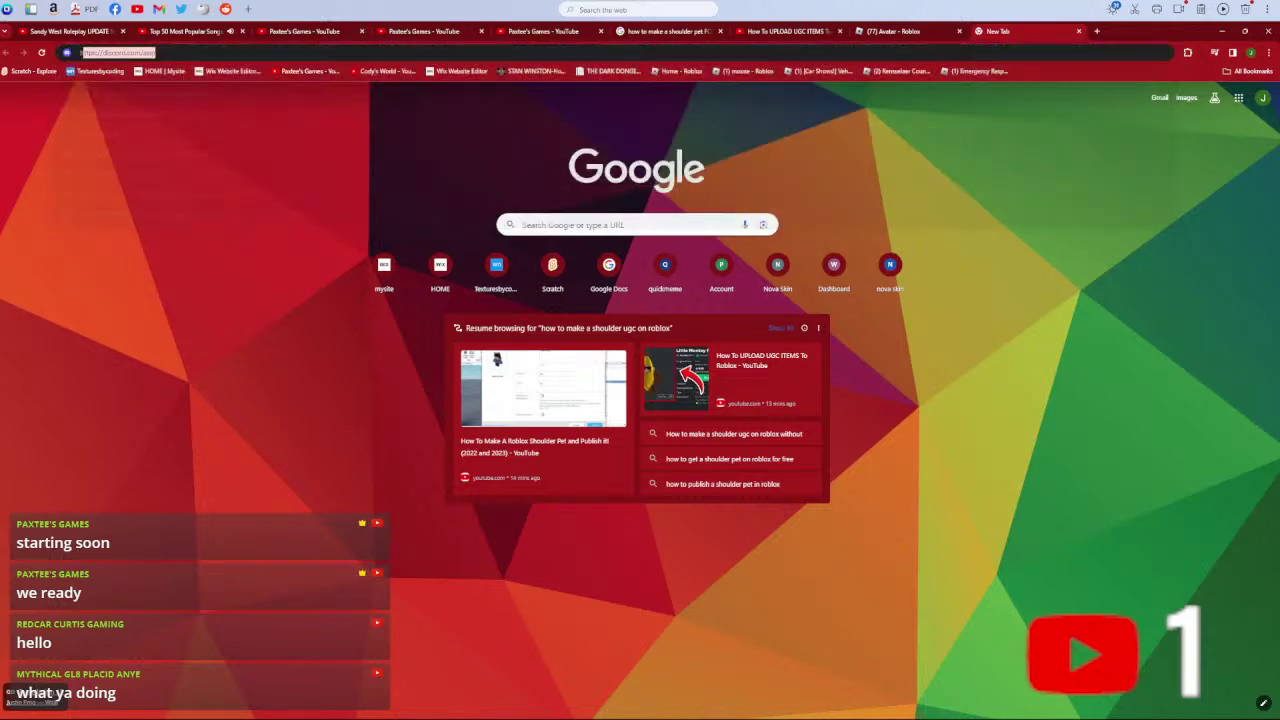
{"action": "type", "text": " to make a "}
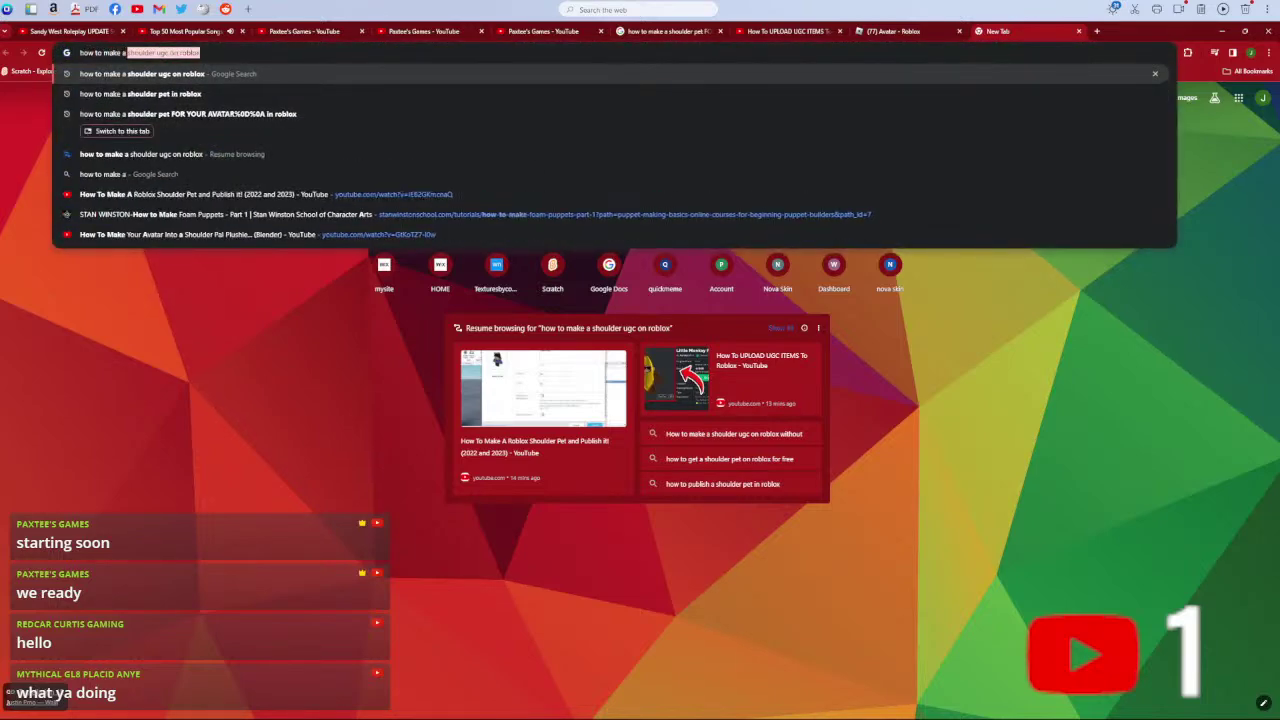
{"action": "type", "text": "profile"}
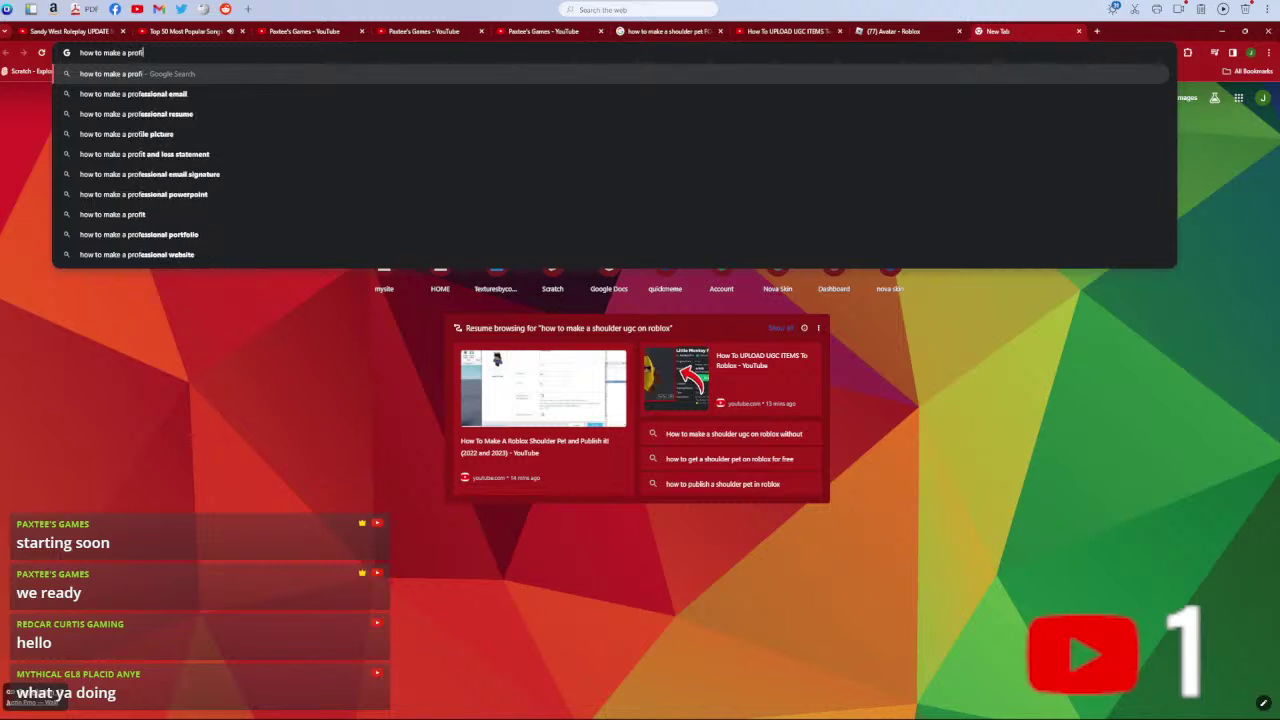
{"action": "type", "text": " p"}
{"action": "key", "text": "Return"}
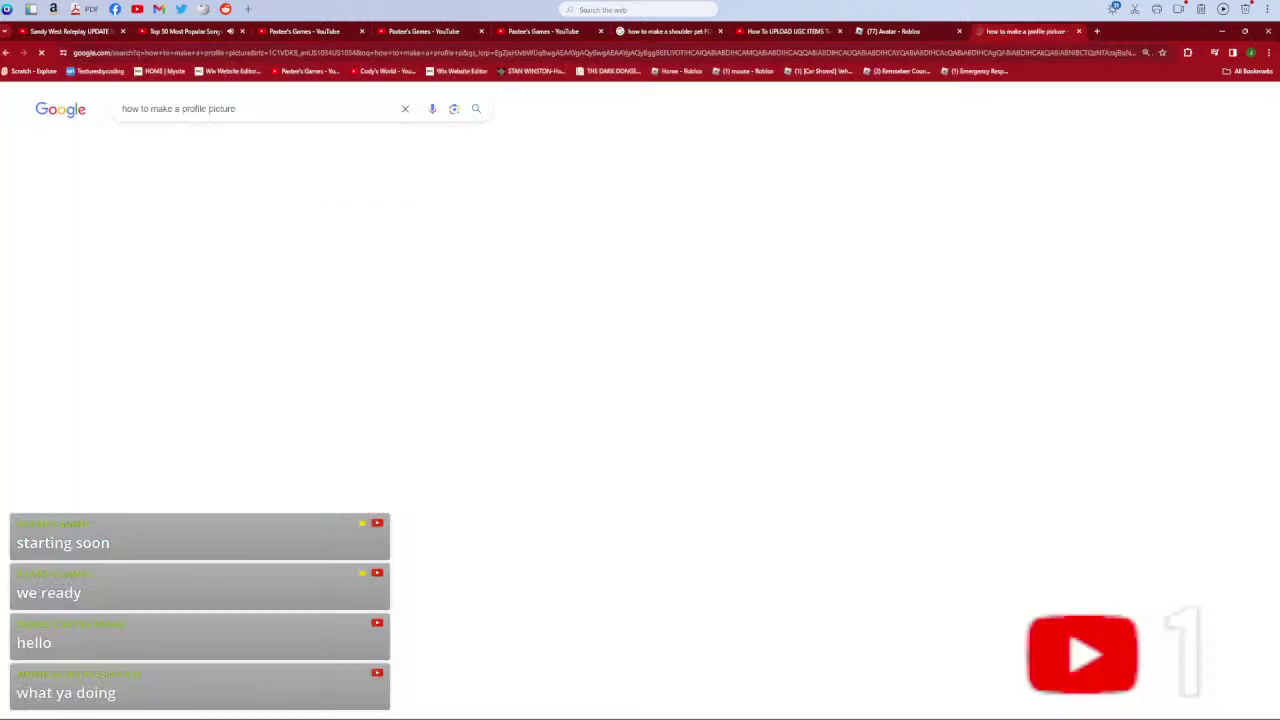
- Refine the Google search to Roblox, ending with the suggestion "how to make a roblox profile picture for youtube"
{"action": "left_click", "coordinate": [305, 107]}
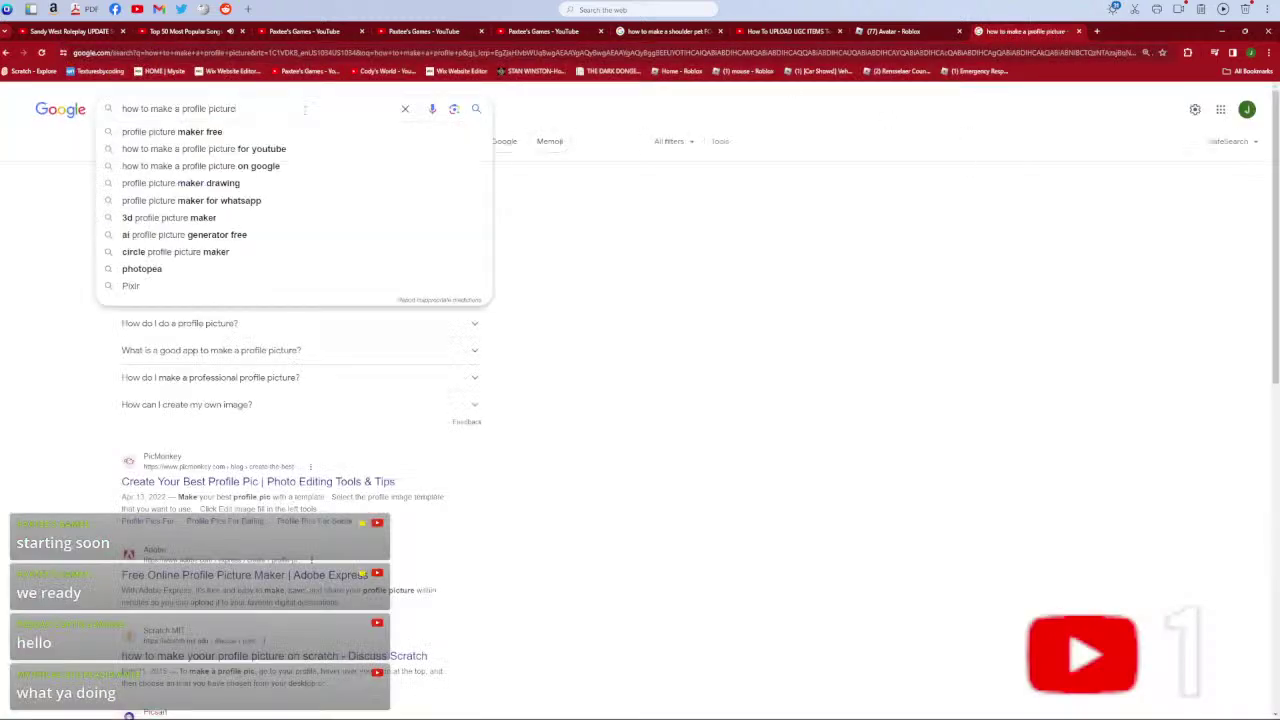
{"action": "type", "text": "in roblox"}
{"action": "key", "text": "Return"}
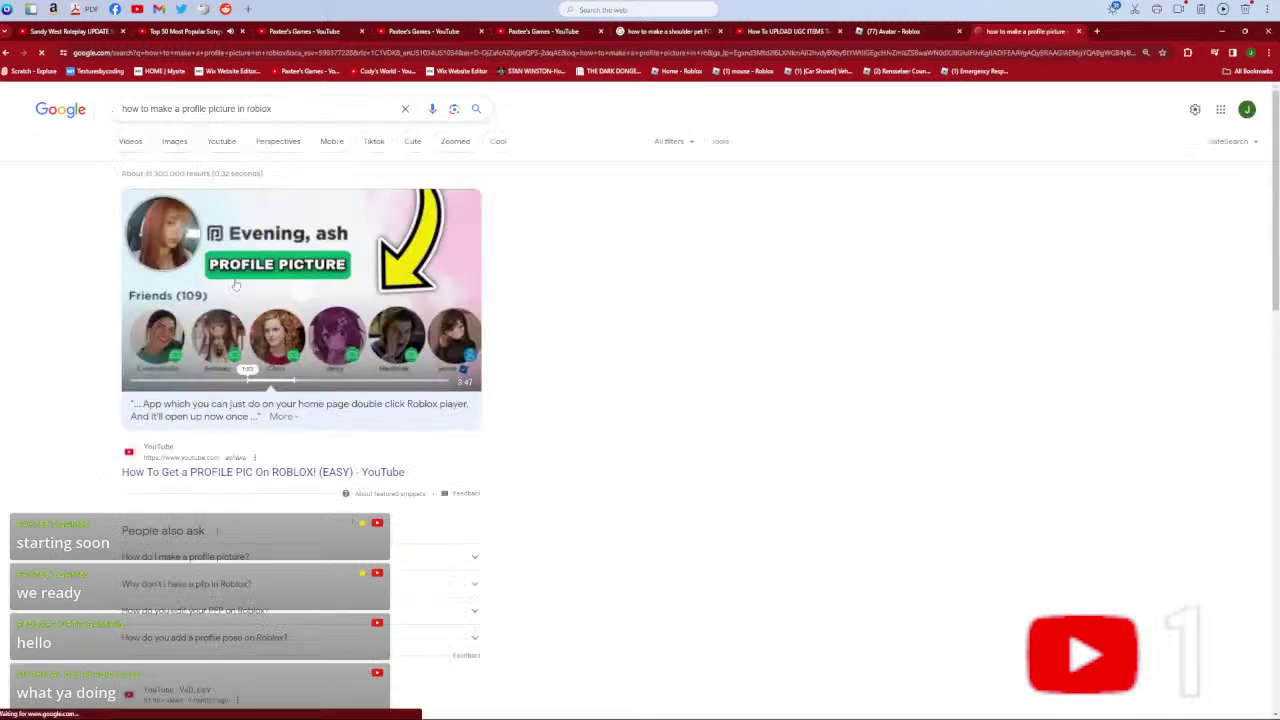
{"action": "left_click", "coordinate": [289, 108]}
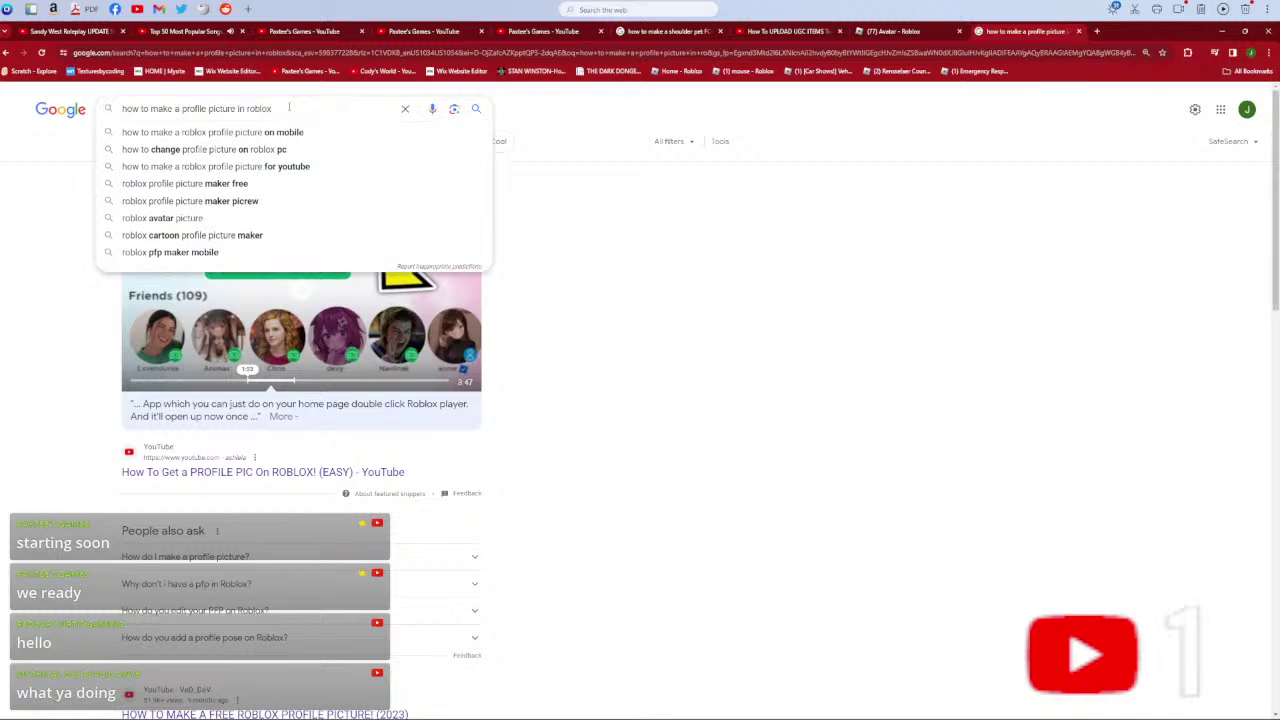
{"action": "type", "text": "for yout"}
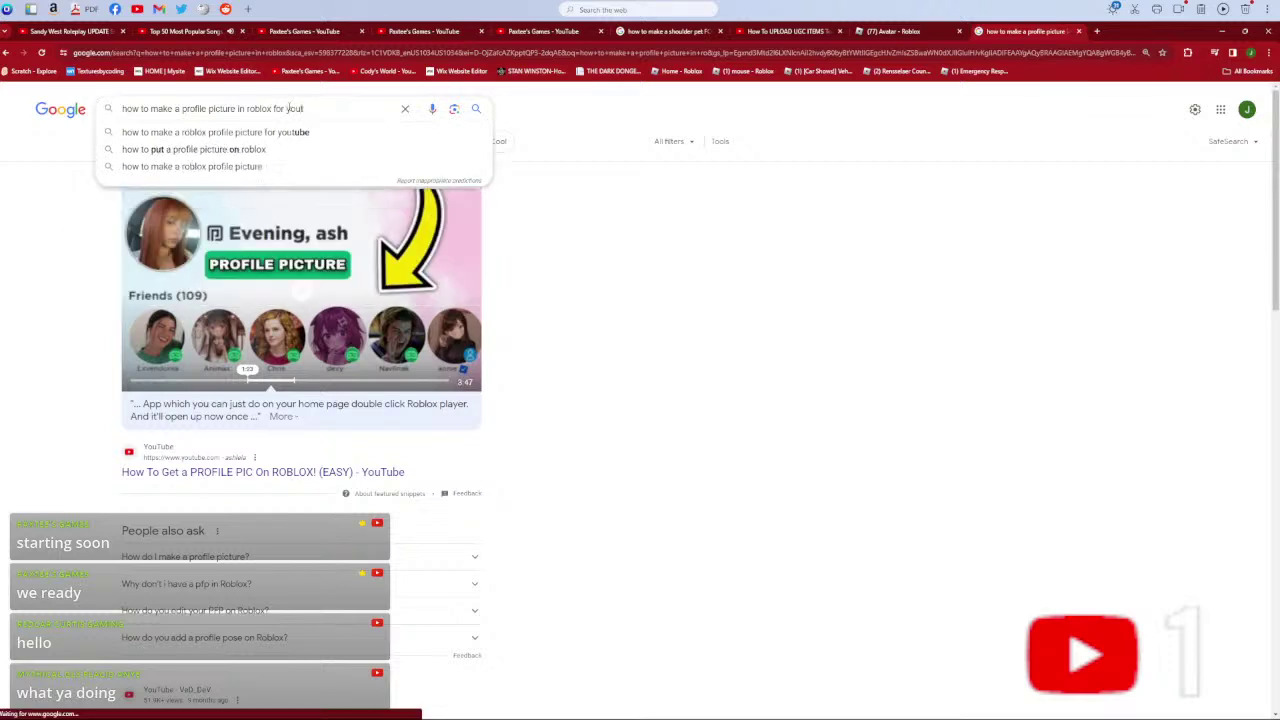
{"action": "left_click", "coordinate": [259, 139]}
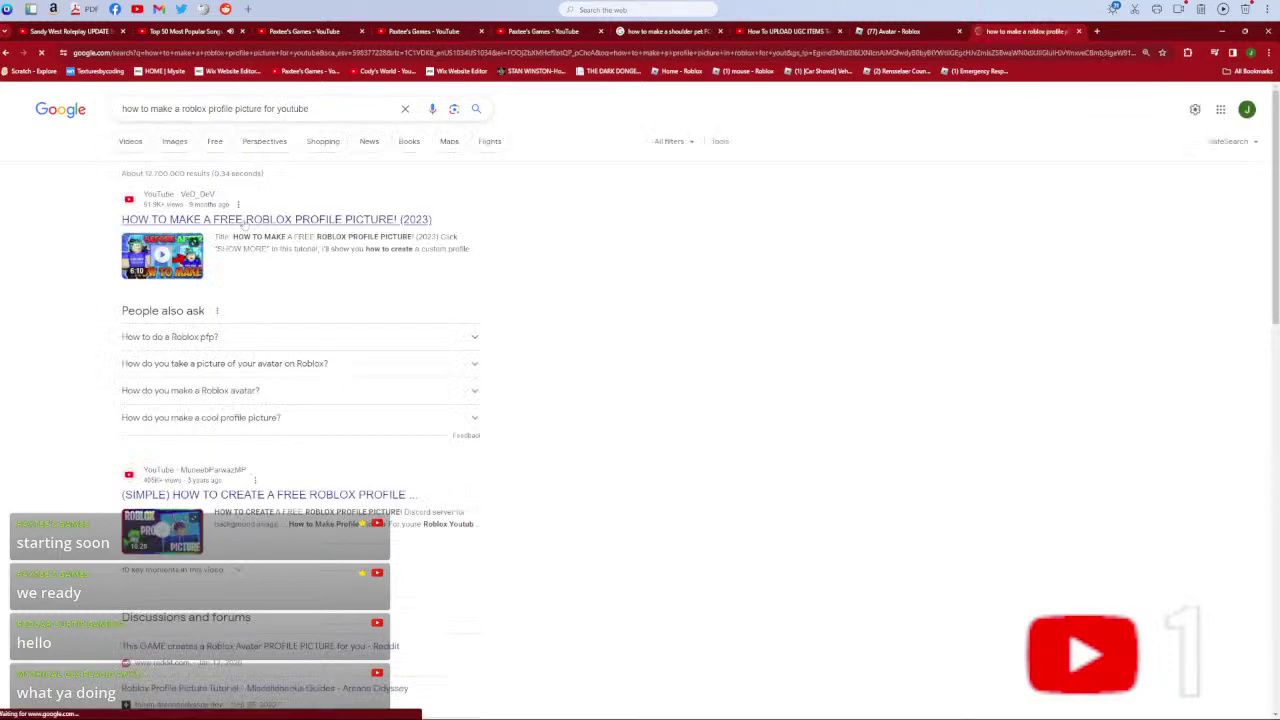
- Open the video HOW TO MAKE A FREE ROBLOX PROFILE PICTURE! (2023) and skip ahead to its later part
{"action": "left_click", "coordinate": [230, 219]}
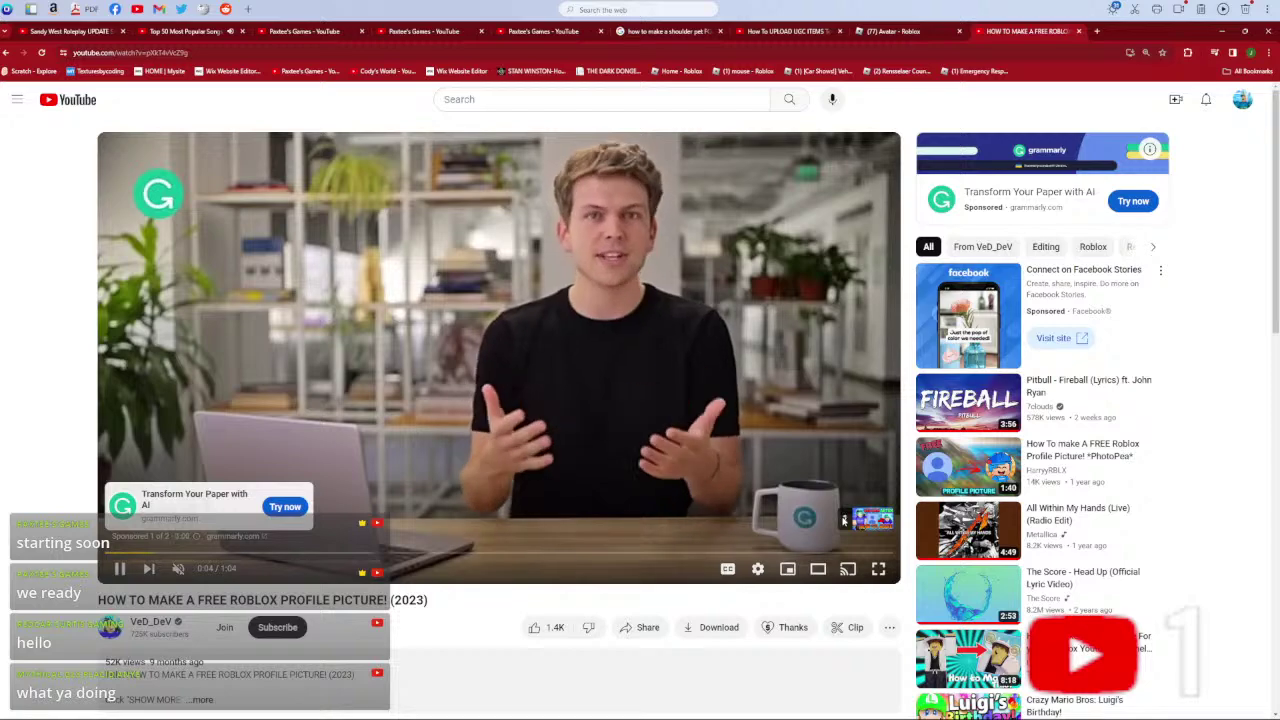
{"action": "left_click", "coordinate": [857, 519]}
{"action": "left_click_drag", "start_coordinate": [186, 553], "coordinate": [680, 552]}
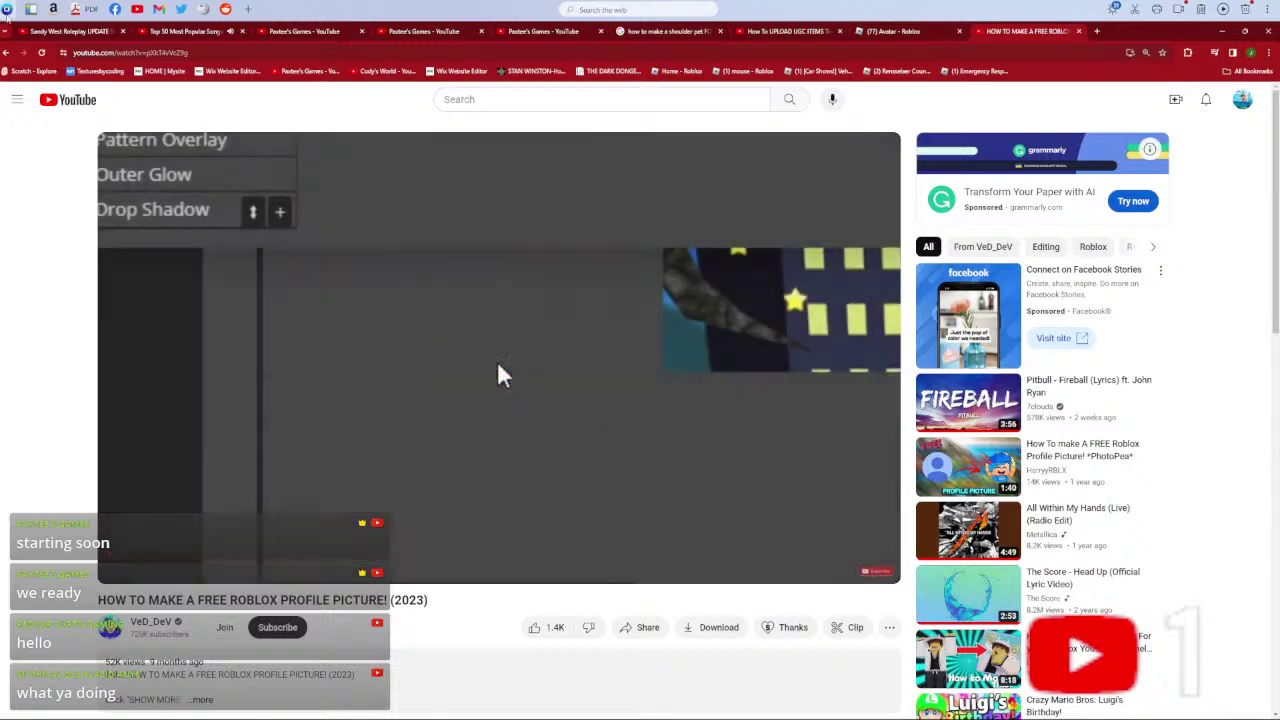
- Return to the results, open the video (SIMPLE) HOW TO CREATE A FREE ROBLOX PROFILE PICTURE! and pause it at 4:13
{"action": "left_click", "coordinate": [6, 52]}
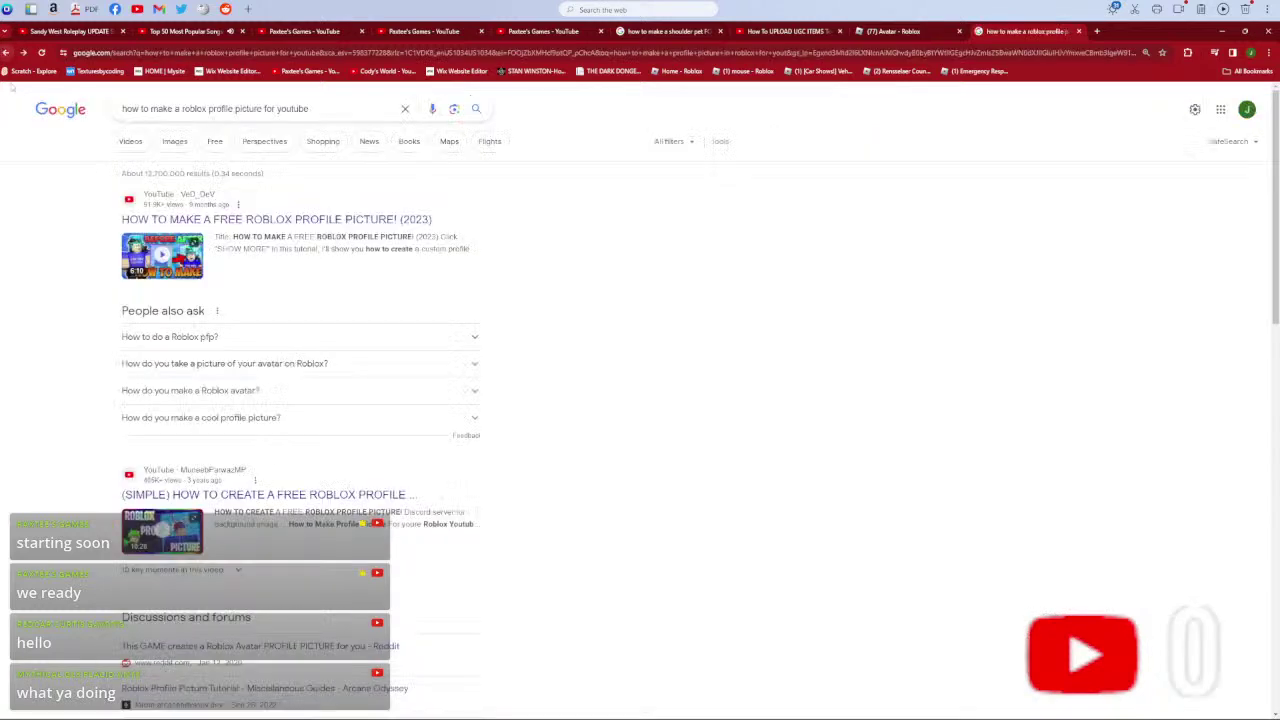
{"action": "left_click", "coordinate": [270, 494]}
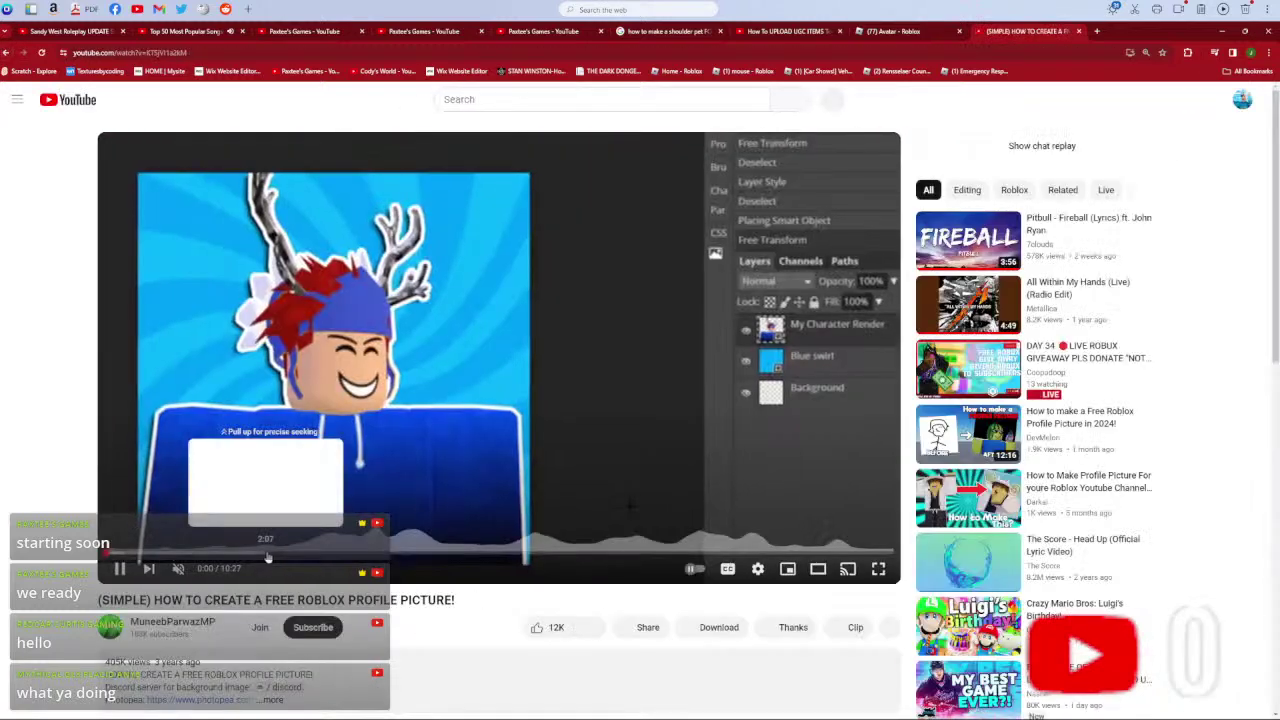
{"action": "left_click_drag", "start_coordinate": [268, 557], "coordinate": [425, 555]}
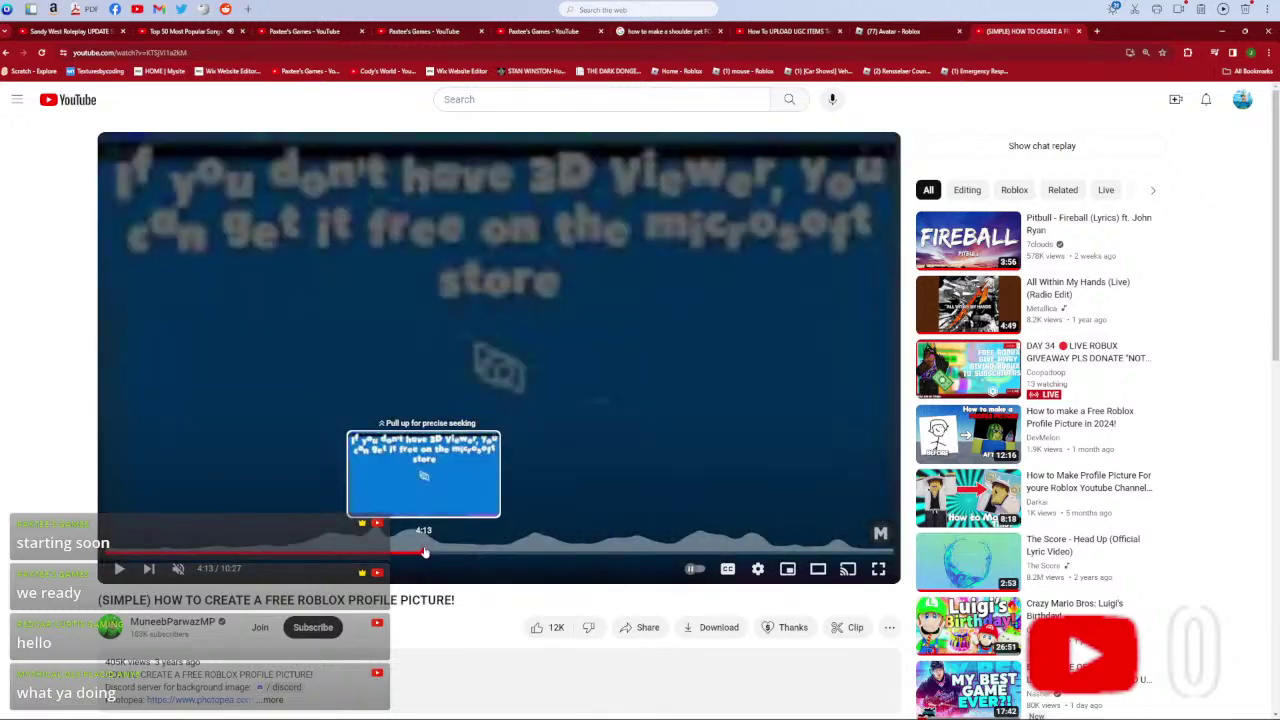
{"action": "left_click_drag", "start_coordinate": [424, 553], "coordinate": [424, 553]}
{"action": "left_click", "coordinate": [406, 396]}
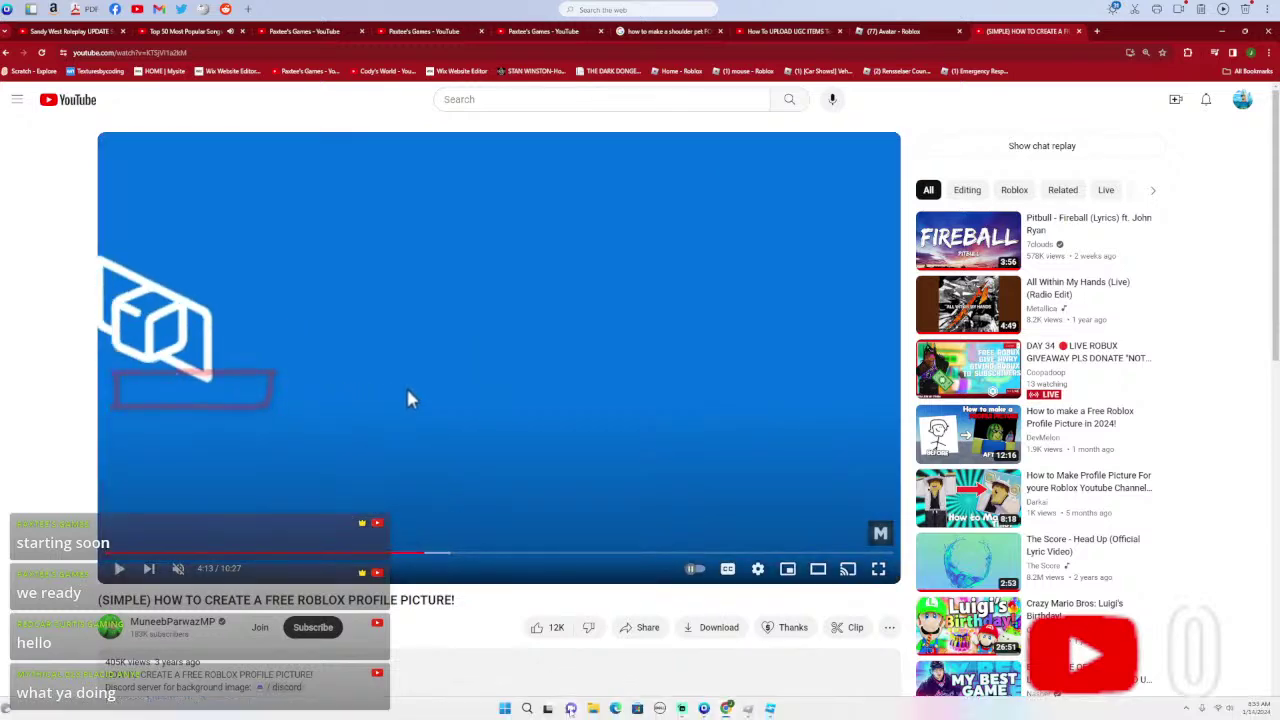
- Search Windows for the 3D Viewer app
{"action": "key", "text": "super+s"}
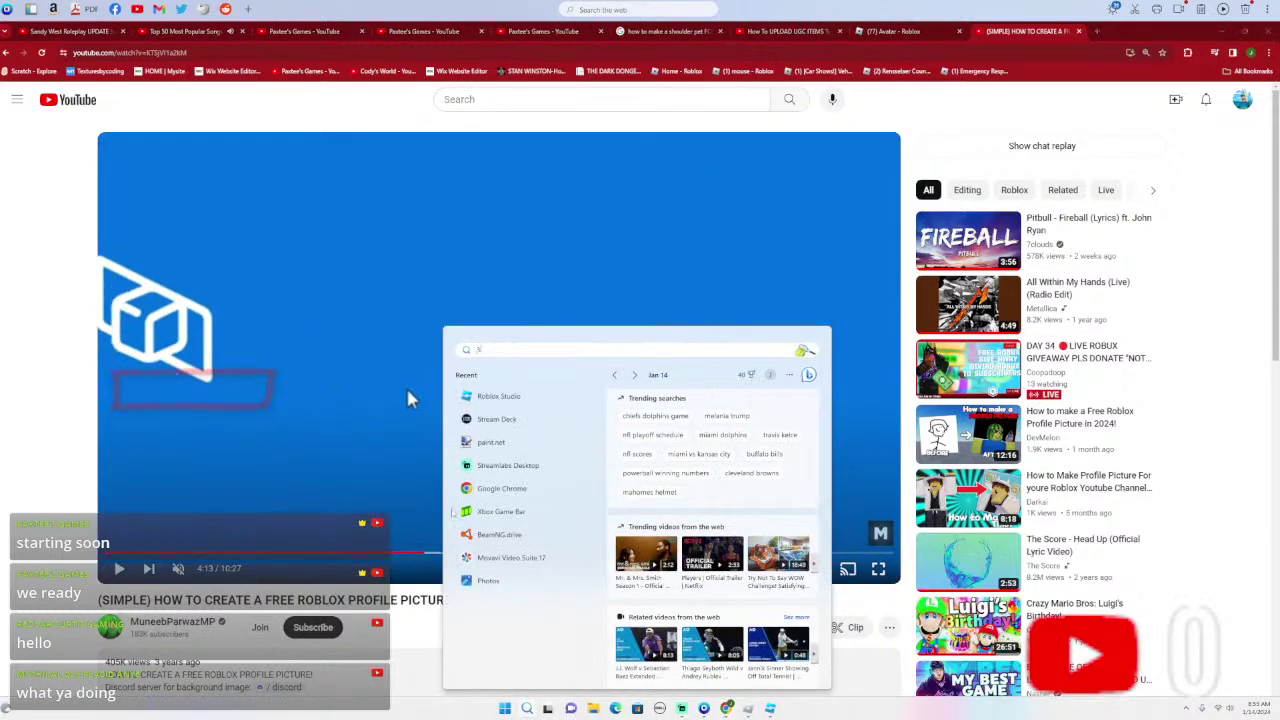
{"action": "type", "text": "3d"}
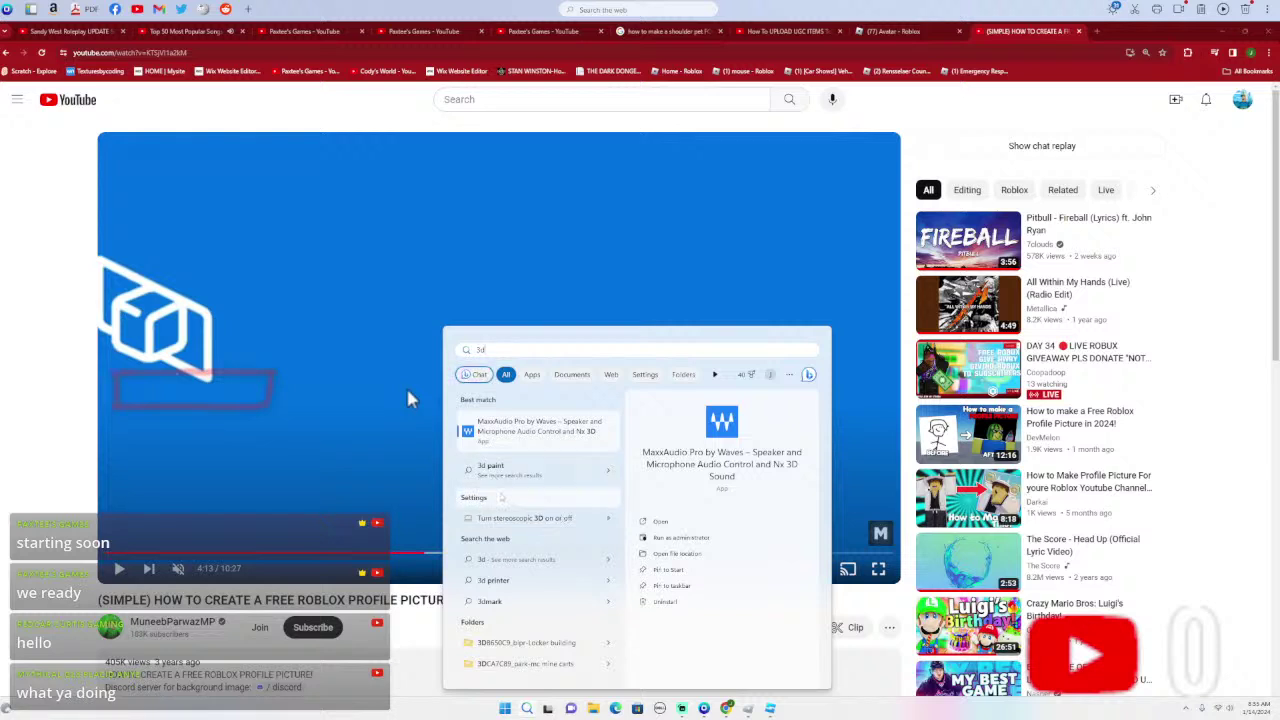
{"action": "type", "text": " viewer"}
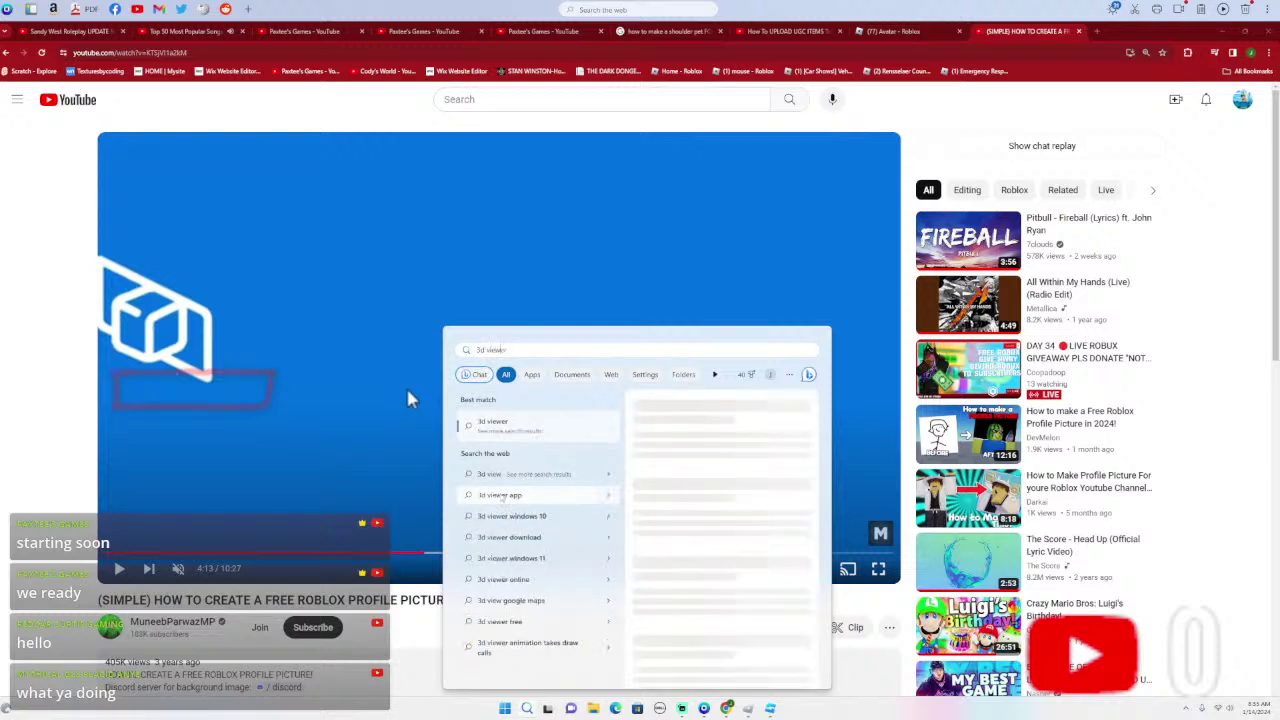
- Run the web search for 3d viewer and accept the Edge default-browser suggestion to review Edge's default file and link types
{"action": "key", "text": "Return"}
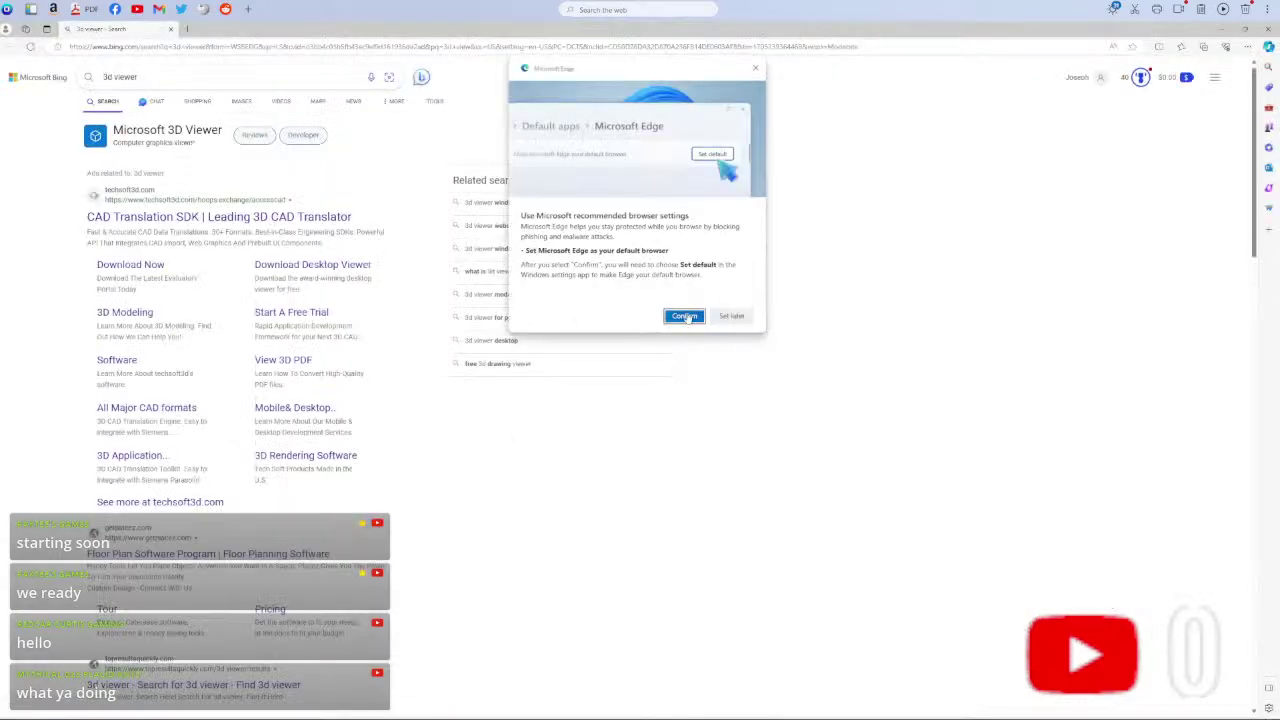
{"action": "left_click", "coordinate": [685, 316]}
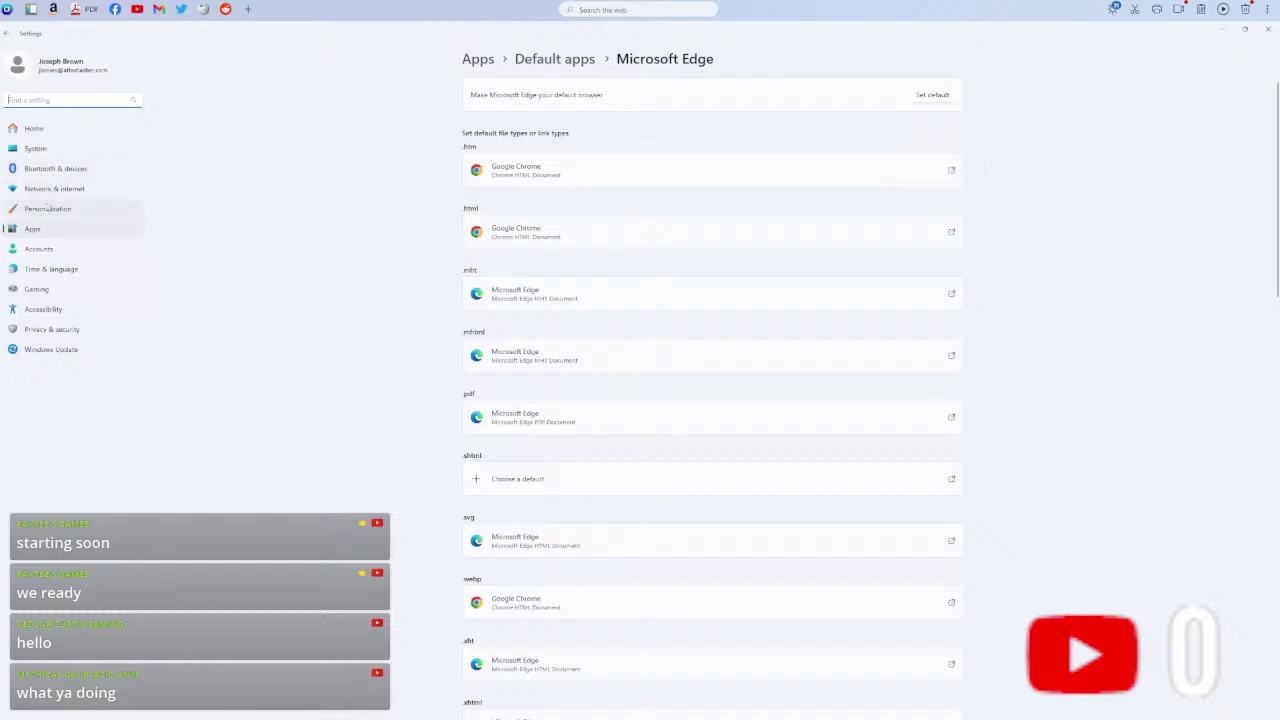
{"action": "scroll", "coordinate": [603, 261], "scroll_direction": "down", "scroll_amount": 5}
{"action": "scroll", "coordinate": [604, 262], "scroll_direction": "down", "scroll_amount": 5}
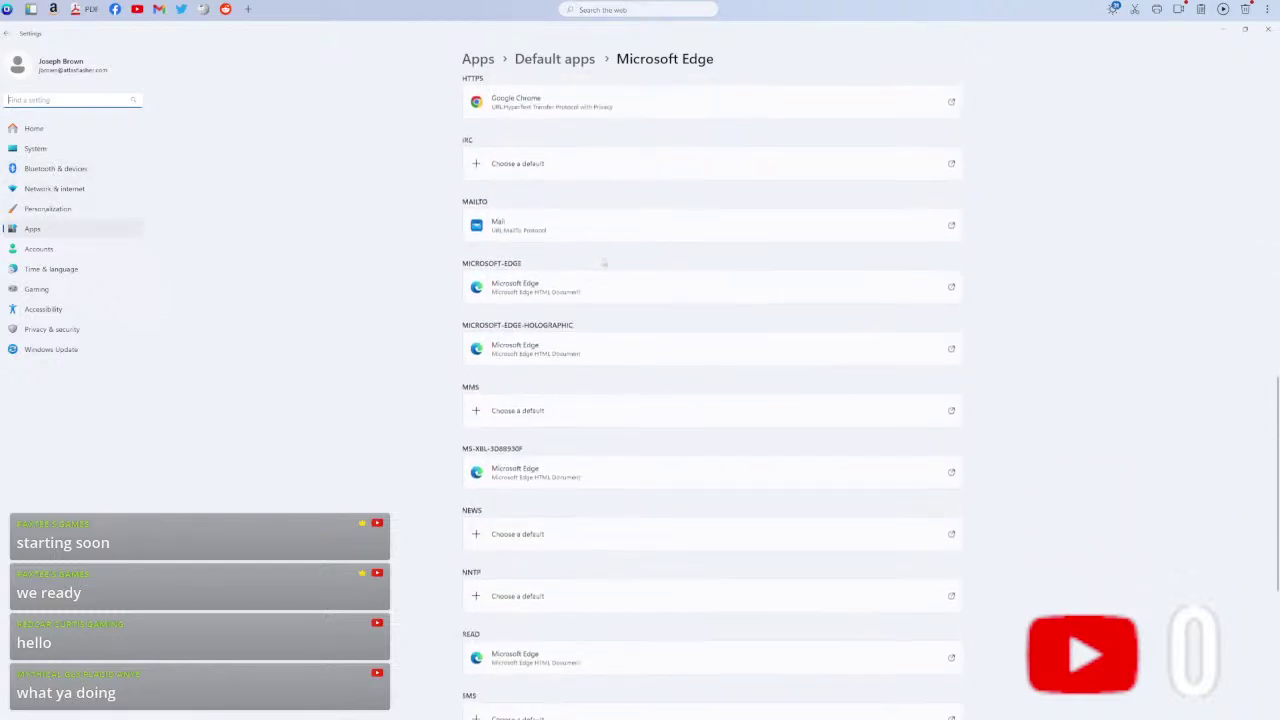
{"action": "scroll", "coordinate": [604, 262], "scroll_direction": "up", "scroll_amount": 10}
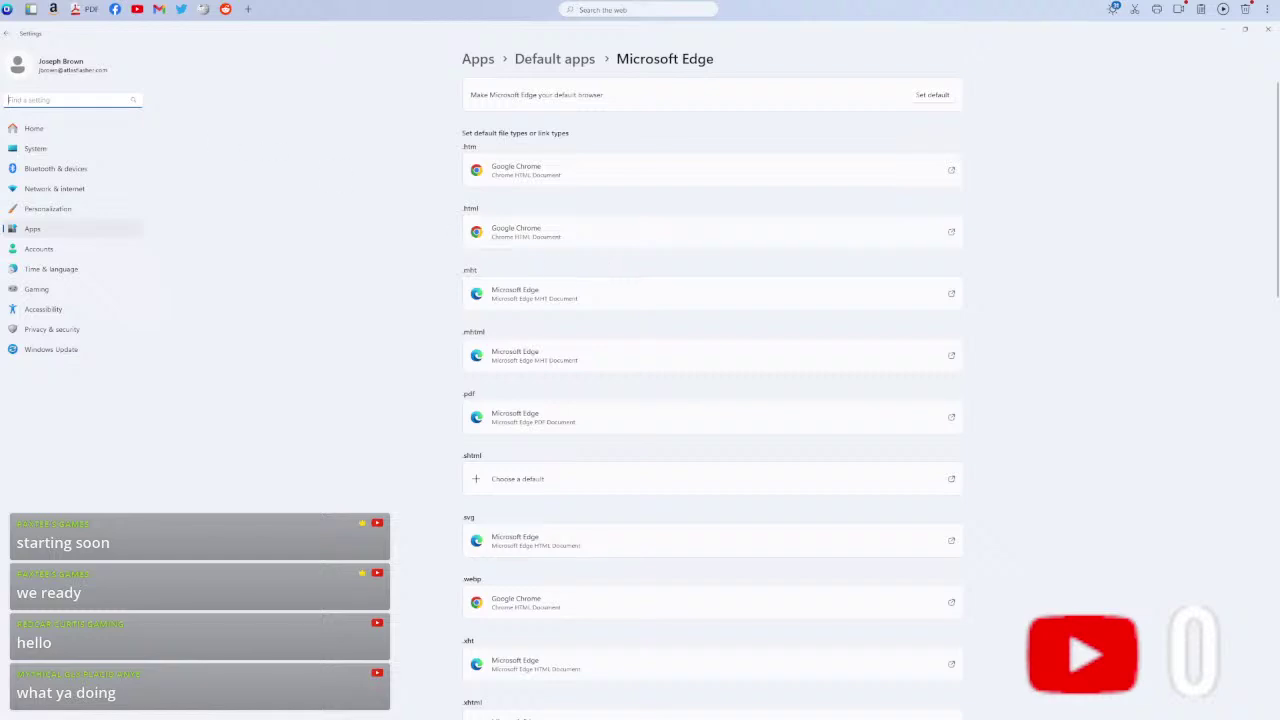
- Try searching the system settings for 3d, and clear the search
{"action": "key", "text": "BackSpace"}
{"action": "type", "text": "3d"}
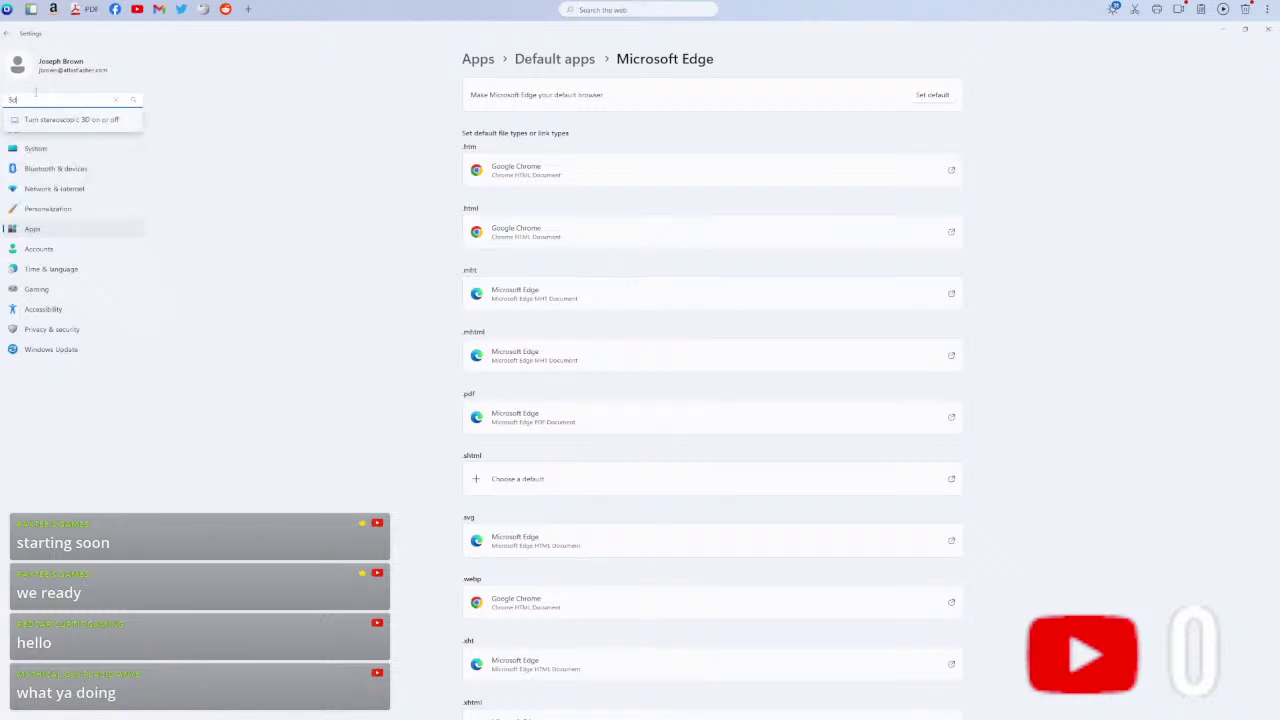
{"action": "key", "text": "BackSpace"}
{"action": "key", "text": "BackSpace"}
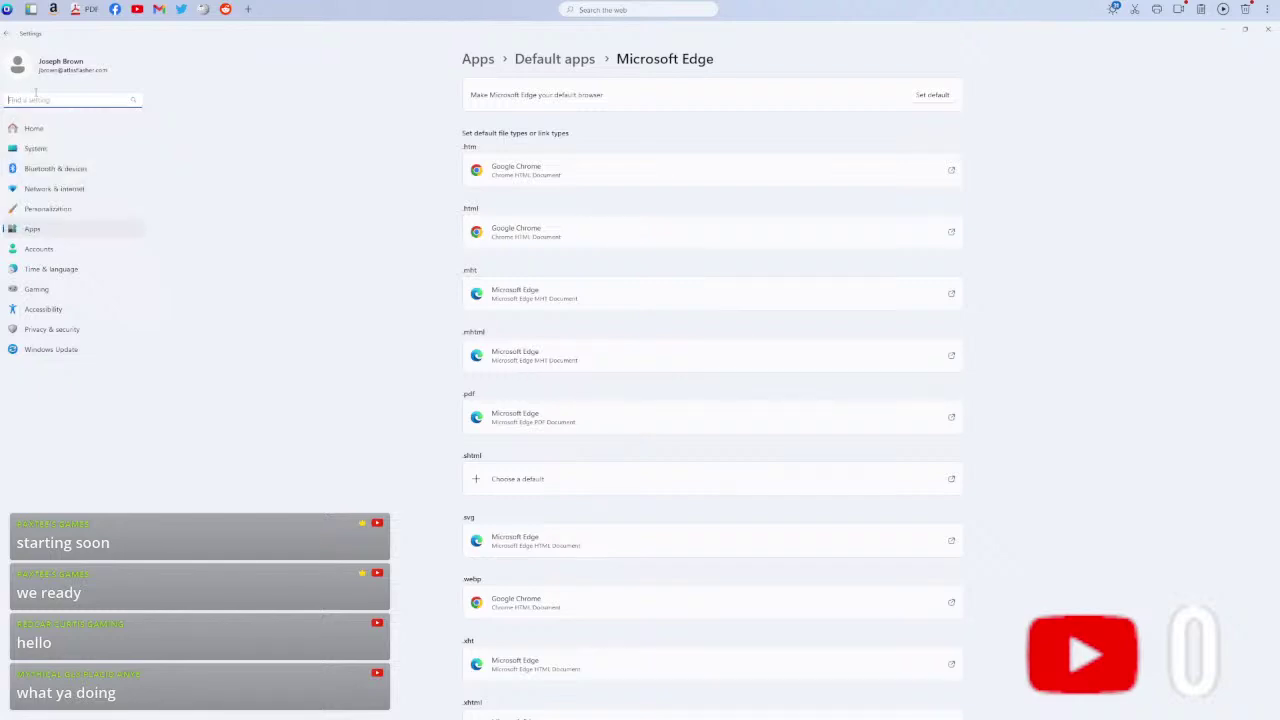
{"action": "type", "text": "3"}
{"action": "key", "text": "BackSpace"}
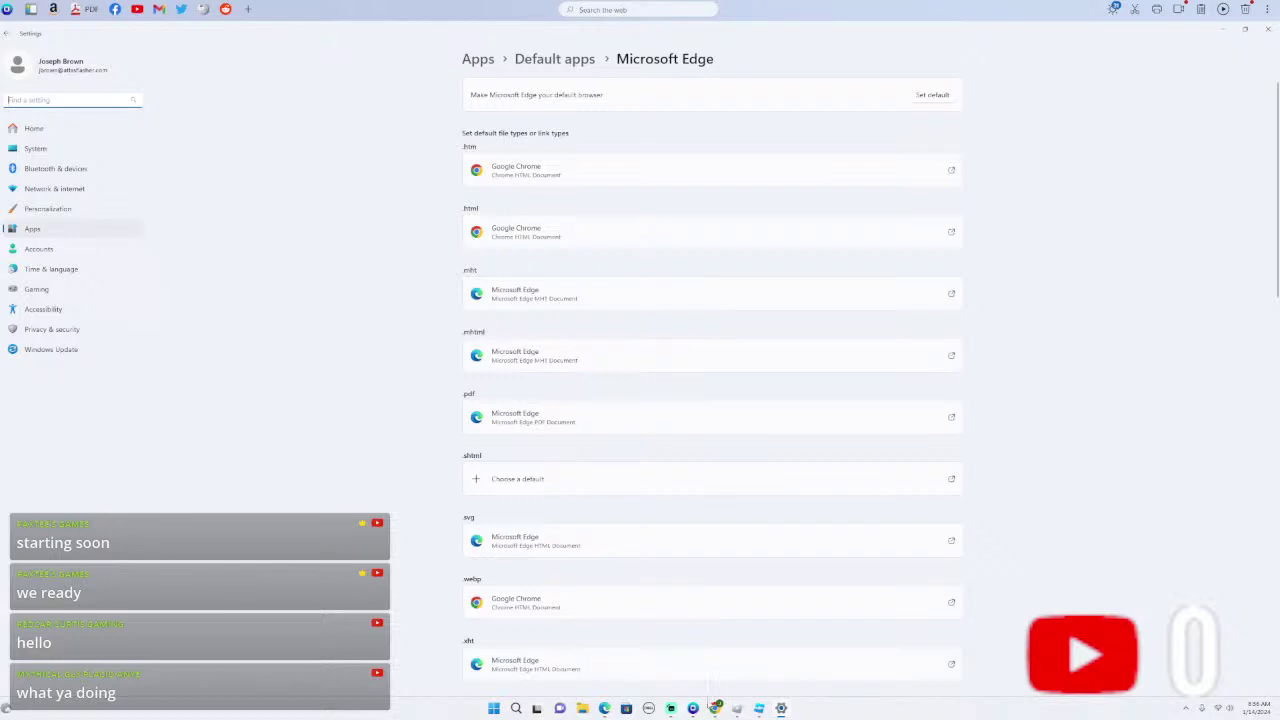
{"action": "left_click", "coordinate": [711, 706]}
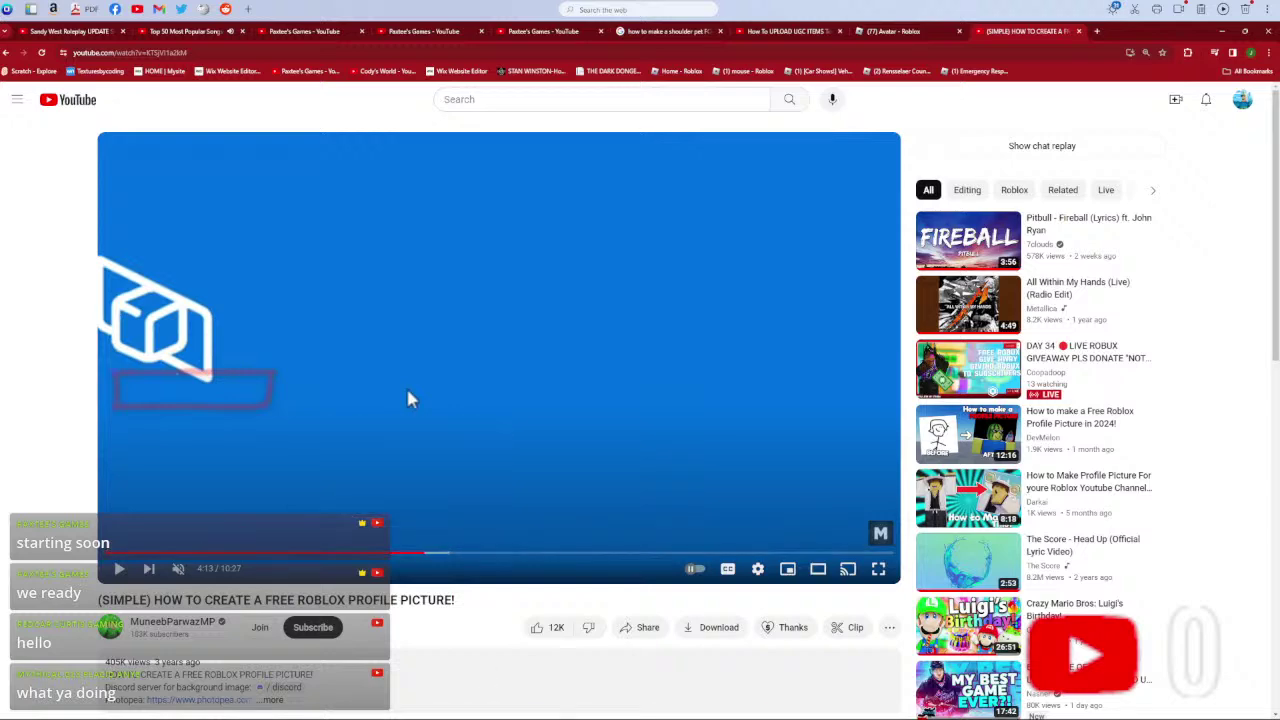
{"action": "mouse_move", "coordinate": [715, 708]}
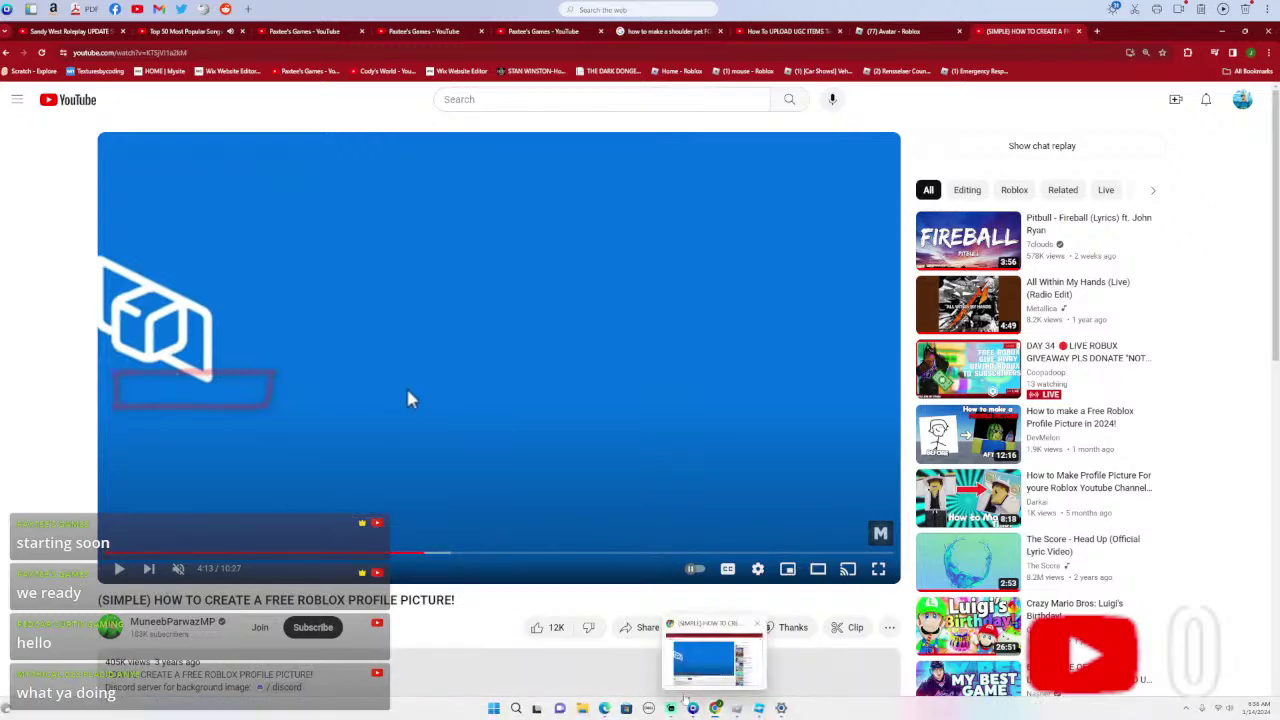
{"action": "left_click", "coordinate": [673, 655]}
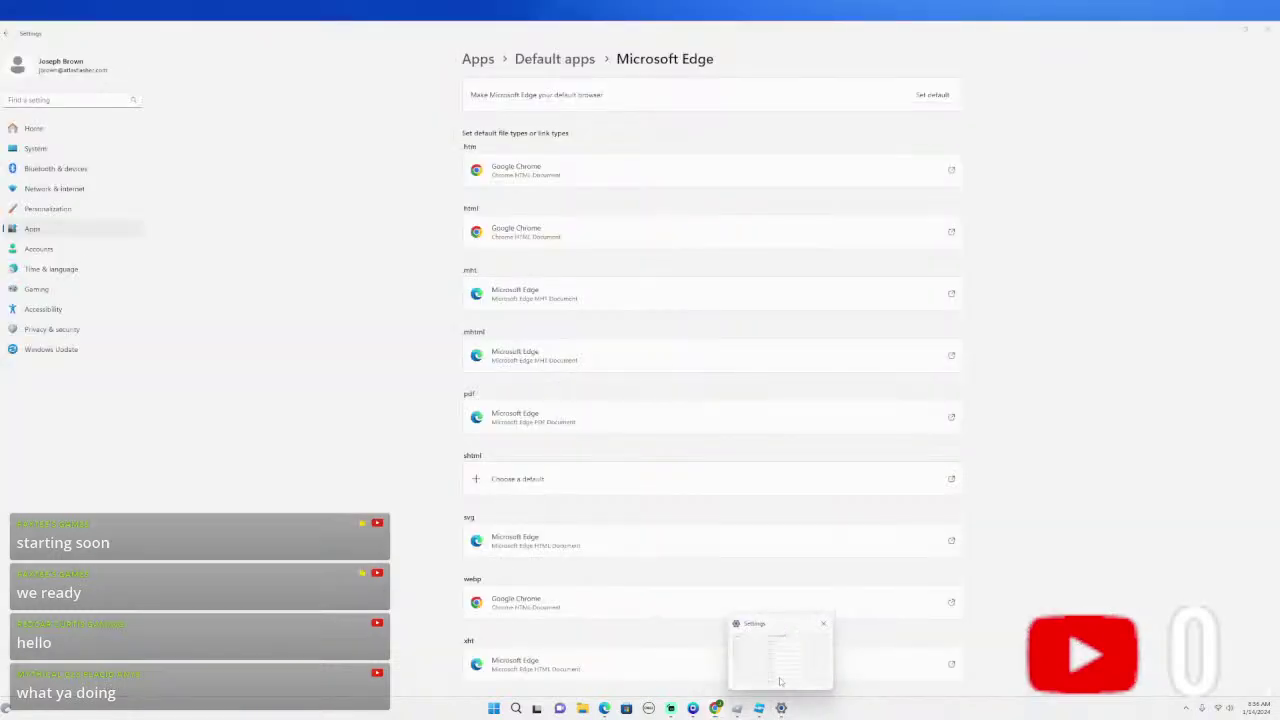
{"action": "left_click", "coordinate": [780, 681]}
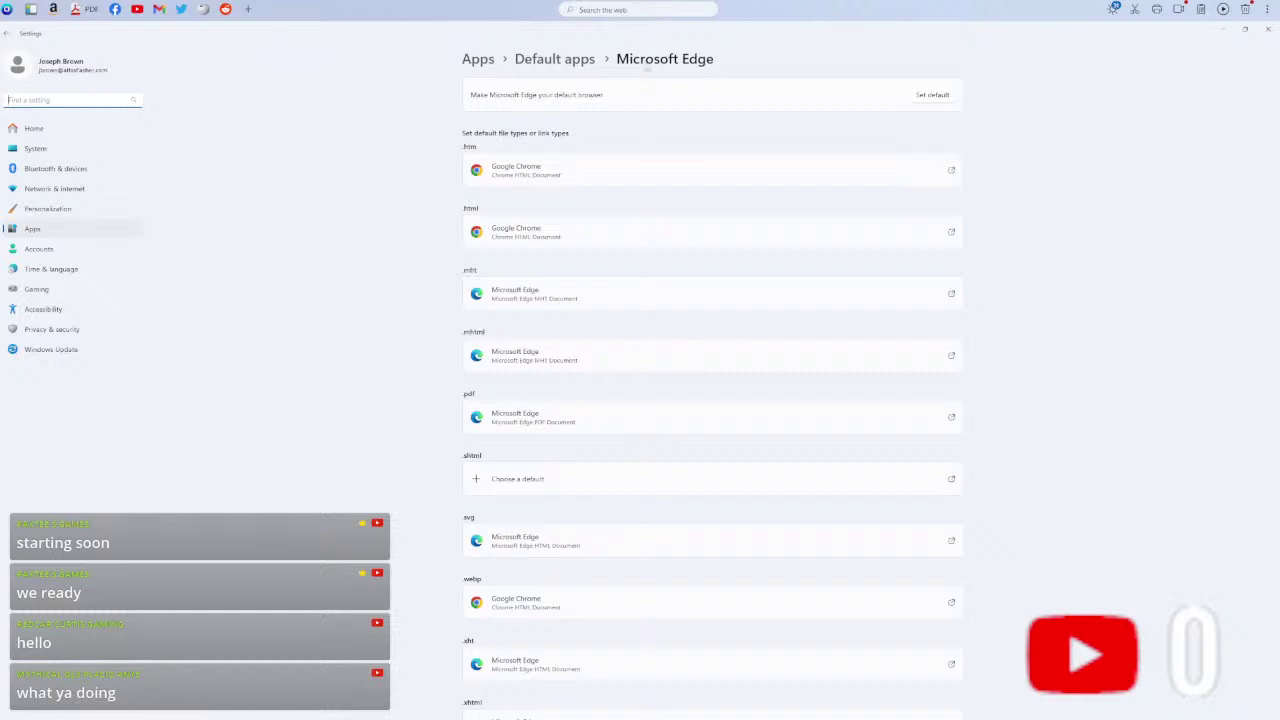
- Make Microsoft Edge the default browser, look through its file and link types, and close Settings
{"action": "left_click", "coordinate": [933, 104]}
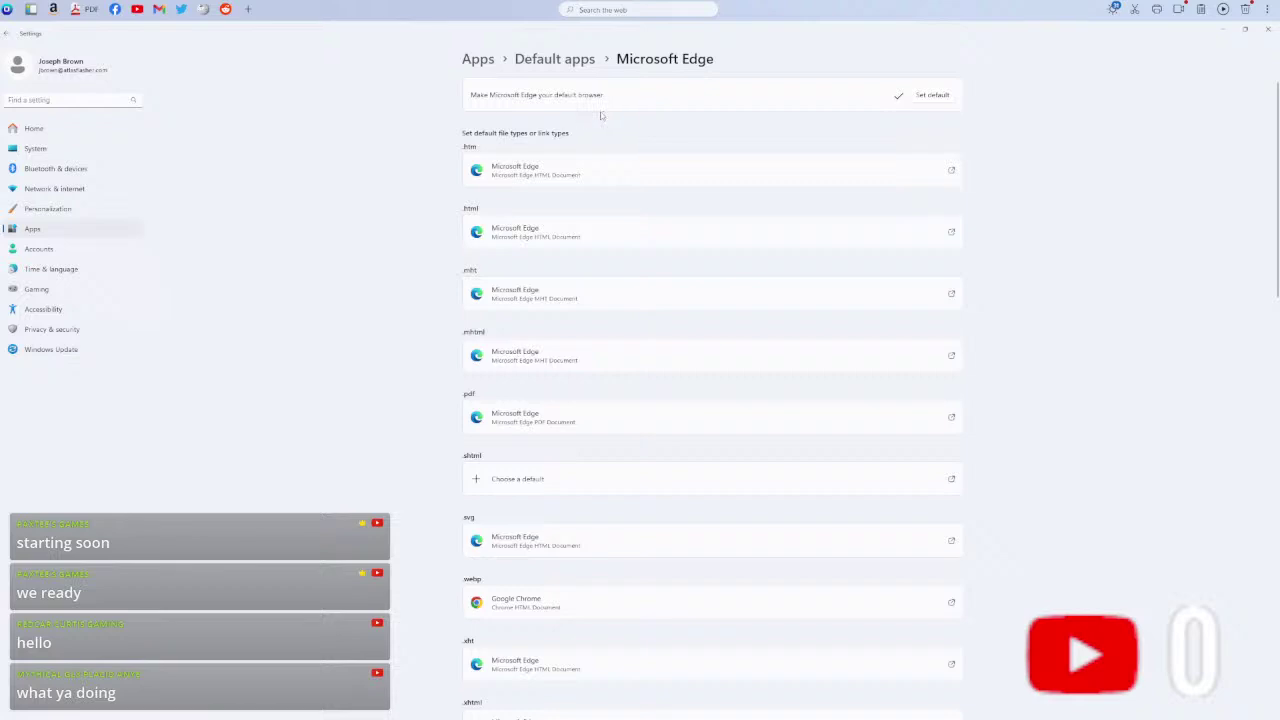
{"action": "scroll", "coordinate": [601, 115], "scroll_direction": "down", "scroll_amount": 20}
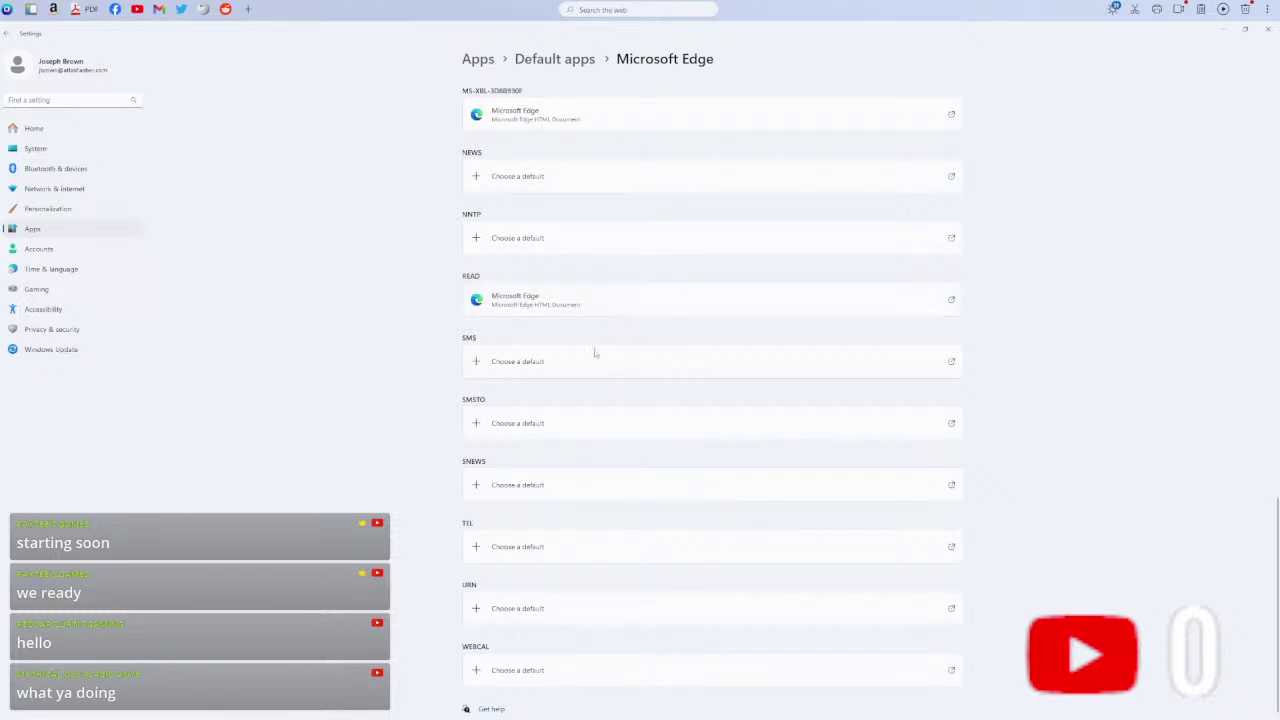
{"action": "scroll", "coordinate": [589, 360], "scroll_direction": "up", "scroll_amount": 20}
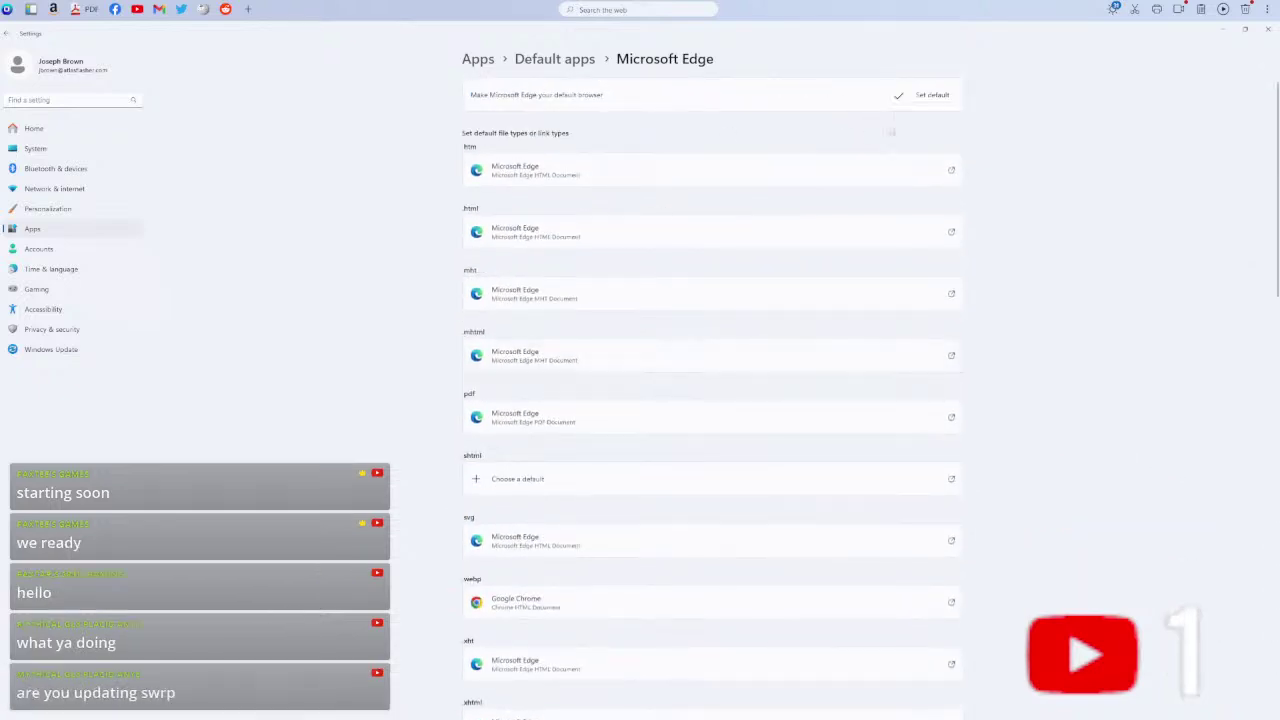
{"action": "left_click", "coordinate": [1267, 28]}
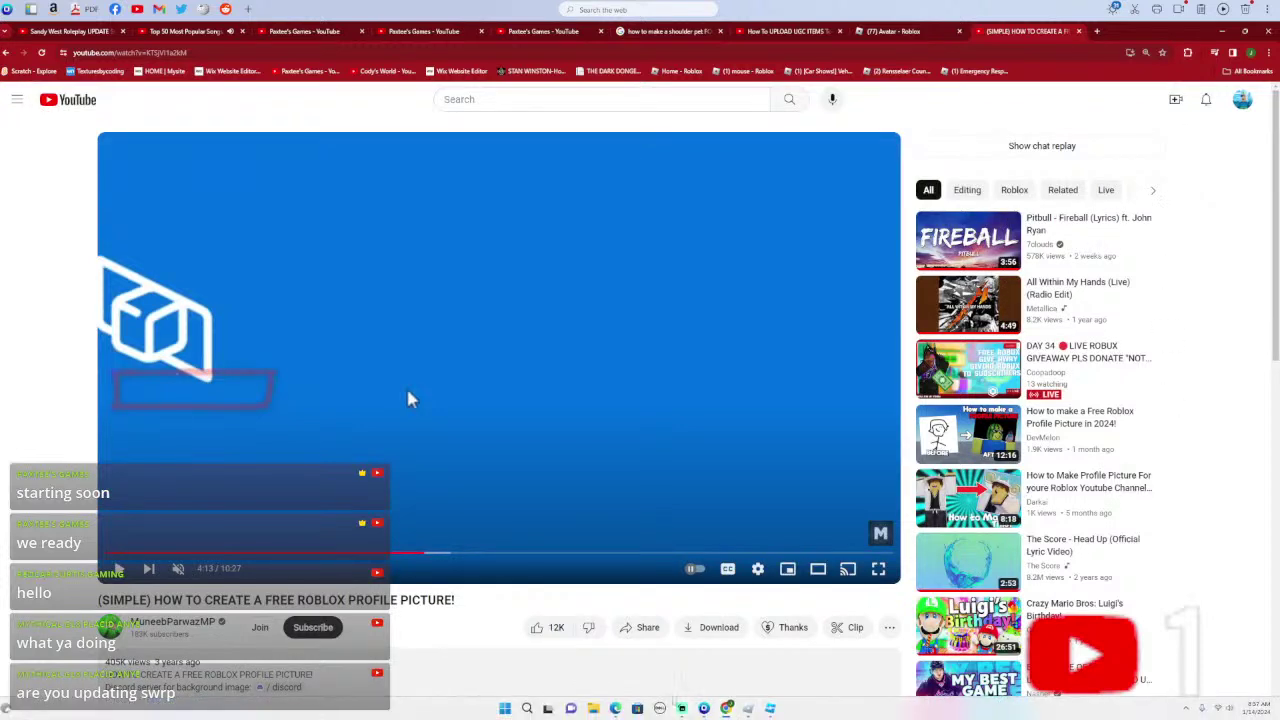
- Switch to the Microsoft Store, search for 3d vi and start installing the 3D Viewer app by Microsoft Corporation
{"action": "mouse_move", "coordinate": [681, 708]}
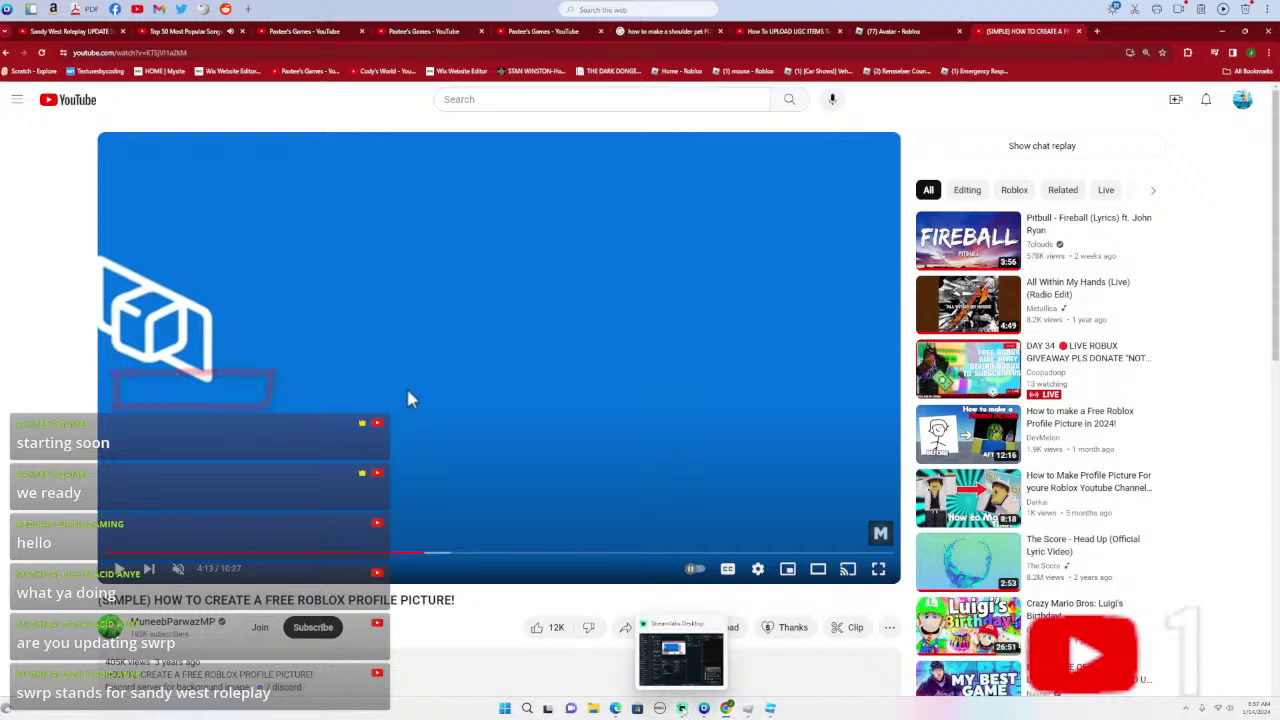
{"action": "left_click", "coordinate": [637, 708]}
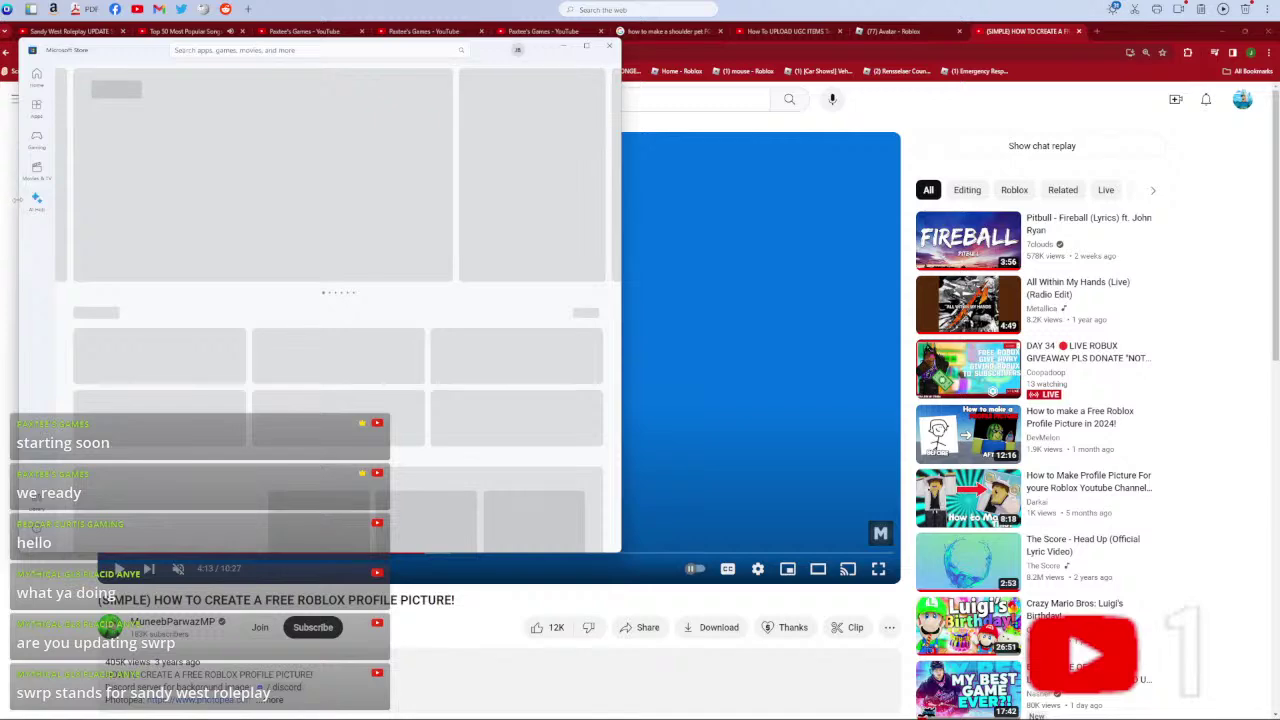
{"action": "left_click", "coordinate": [226, 52]}
{"action": "type", "text": "3d"}
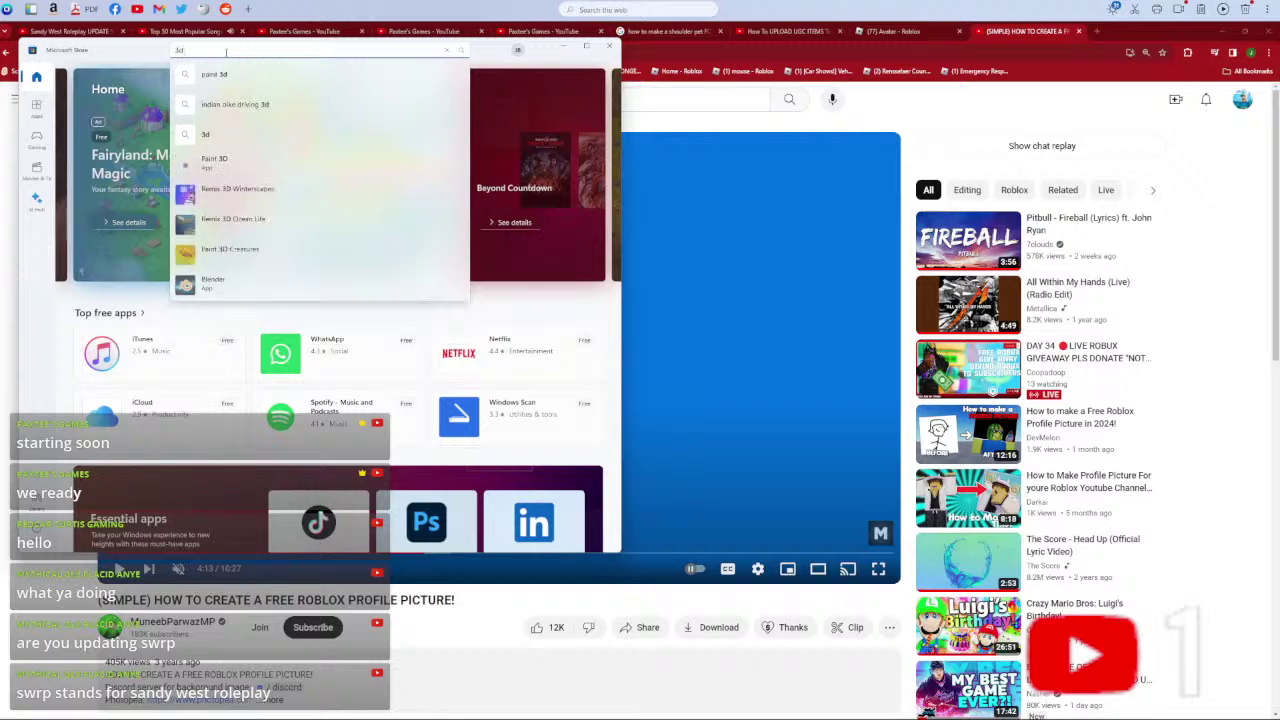
{"action": "type", "text": " vi"}
{"action": "left_click", "coordinate": [216, 162]}
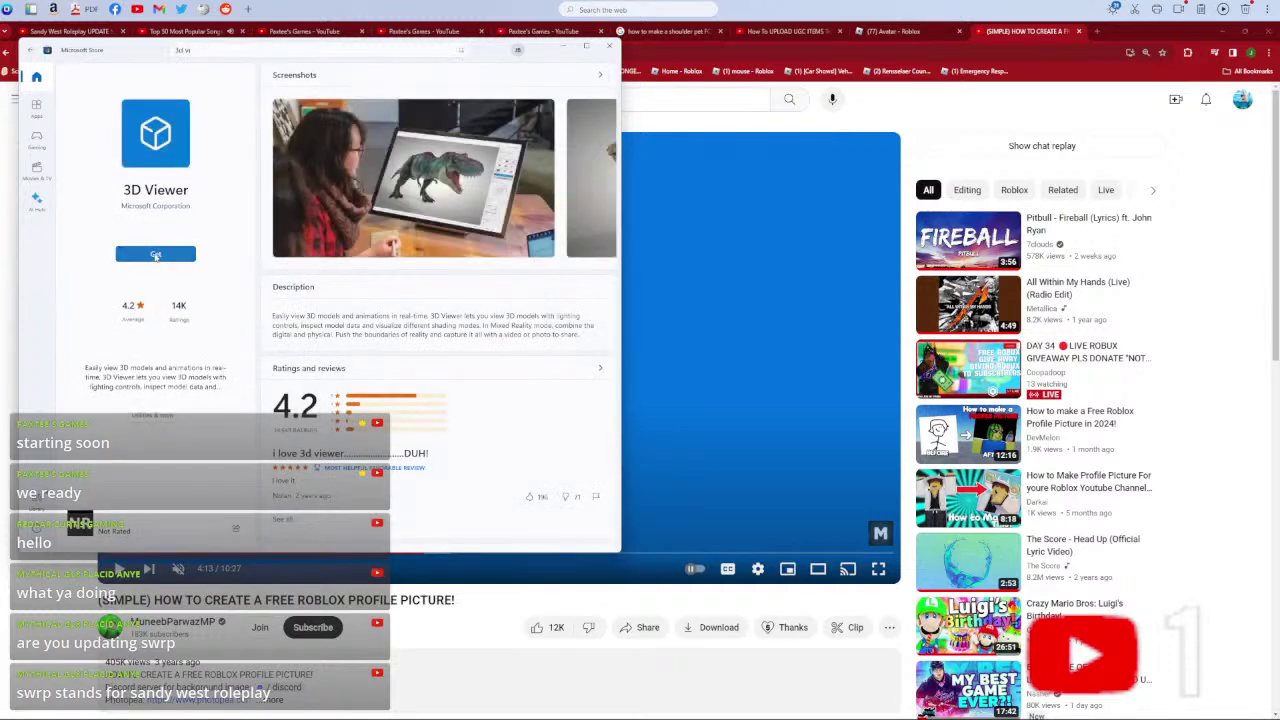
{"action": "left_click", "coordinate": [156, 251]}
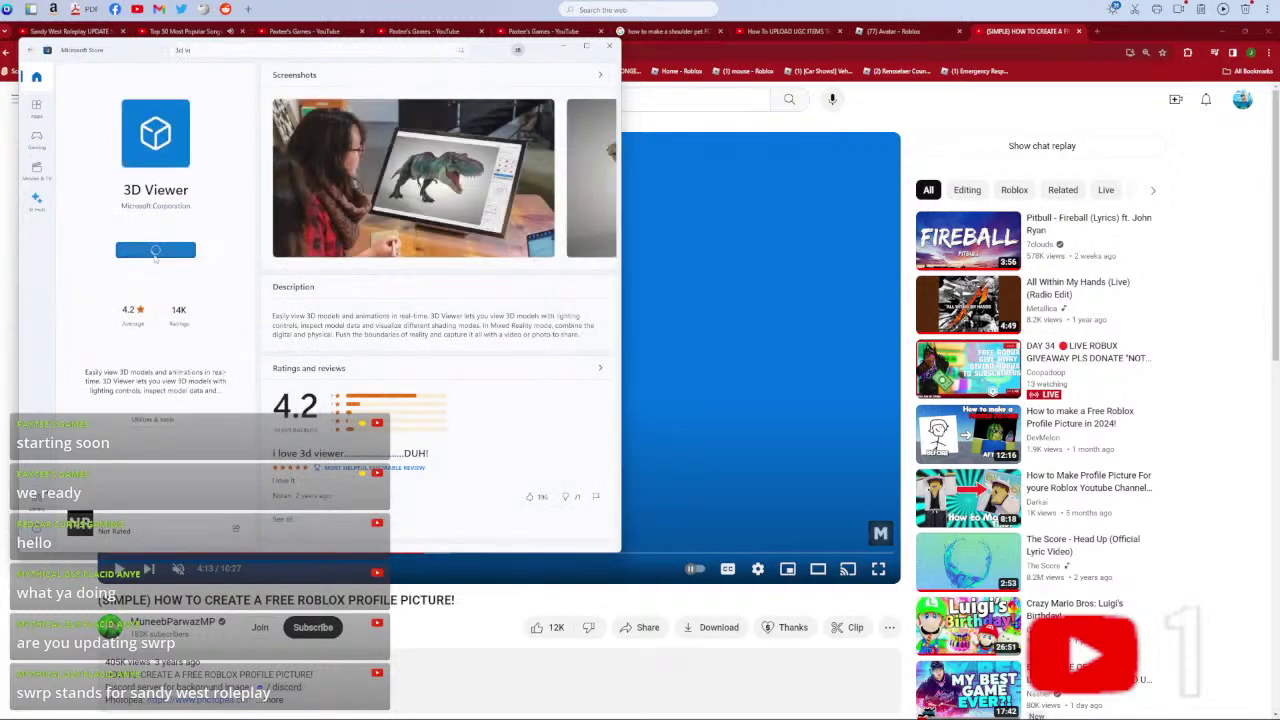